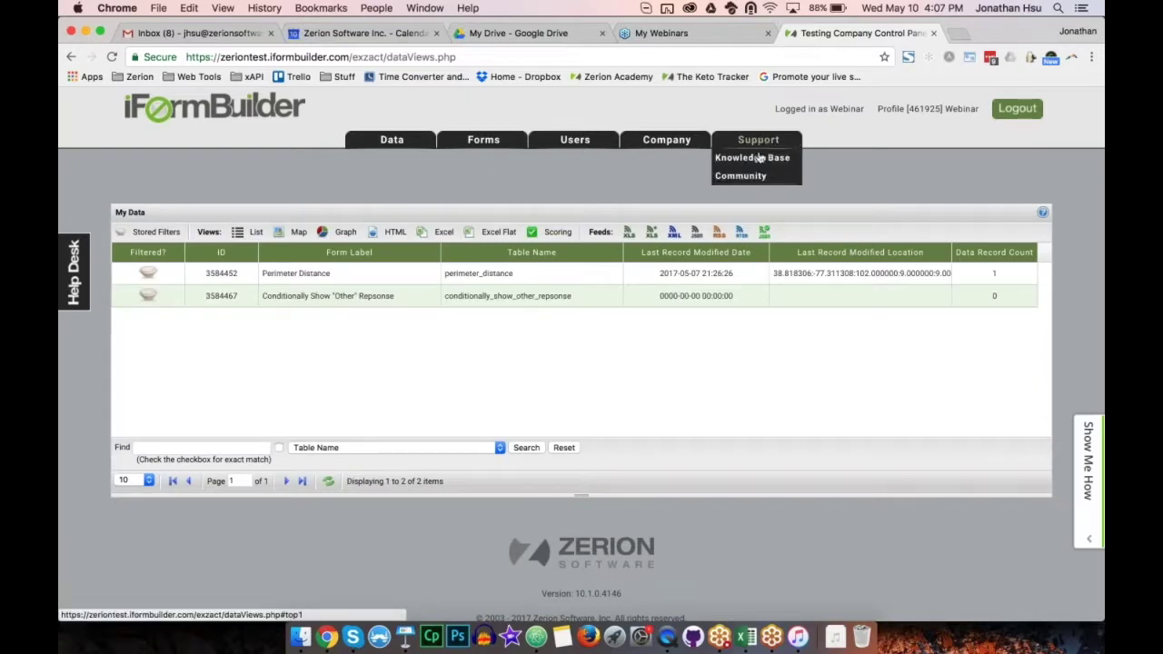
Step: Open the new, non-classic Form Builder from the company control panel
mouse_move(666, 141)
mouse_move(483, 142)
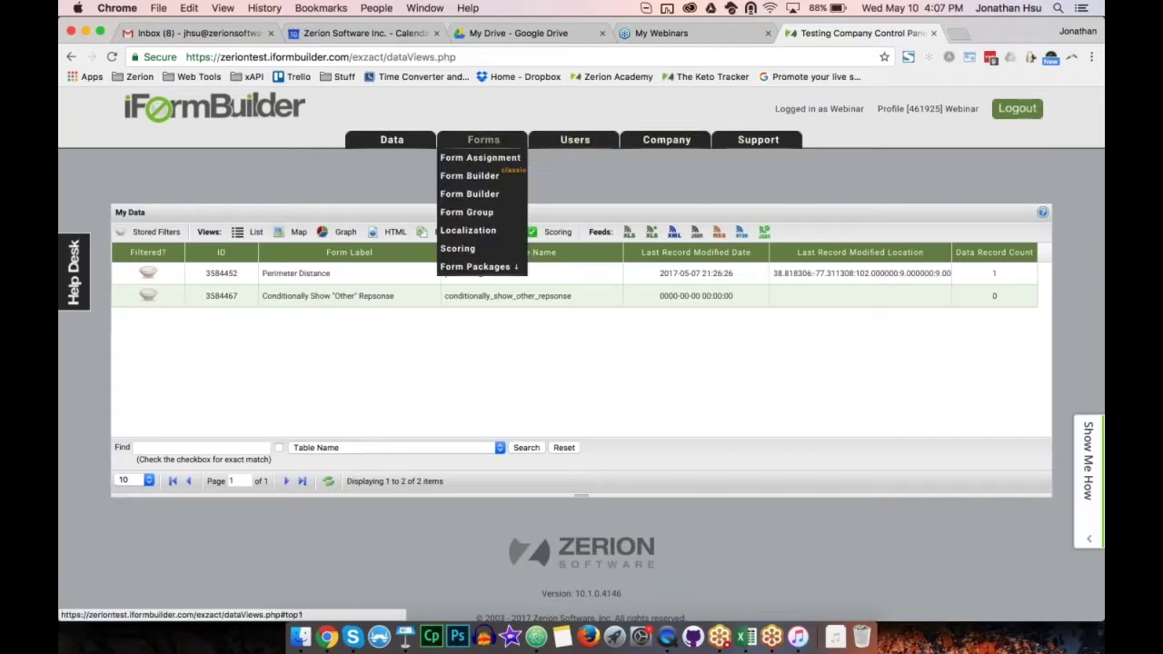
click(473, 196)
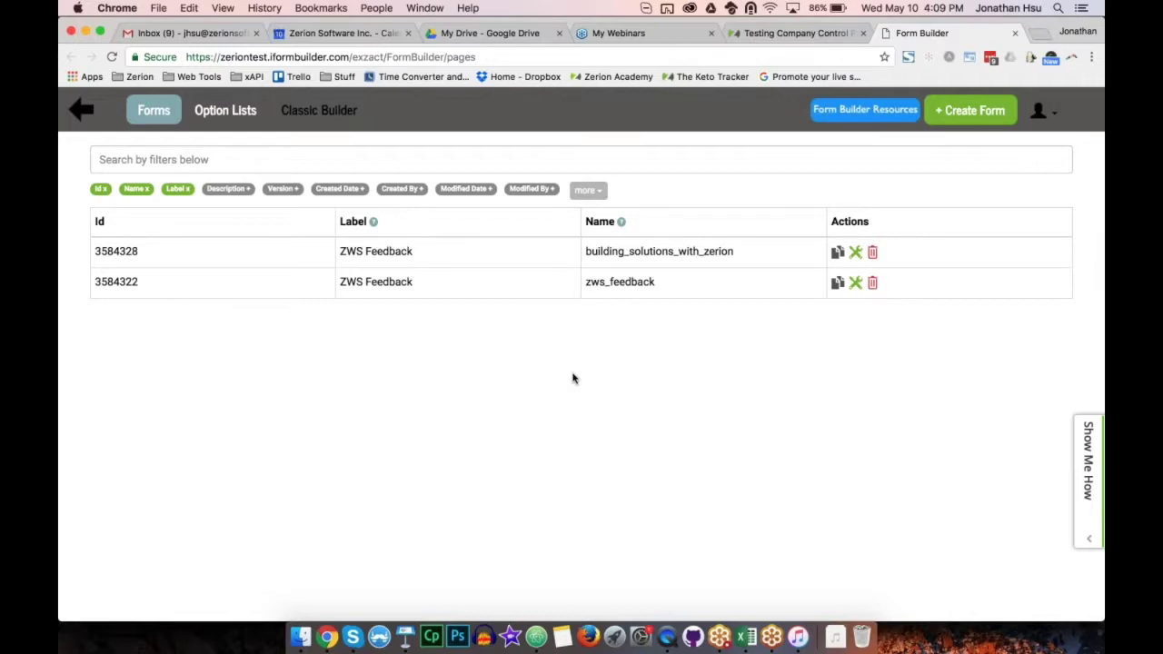
click(784, 34)
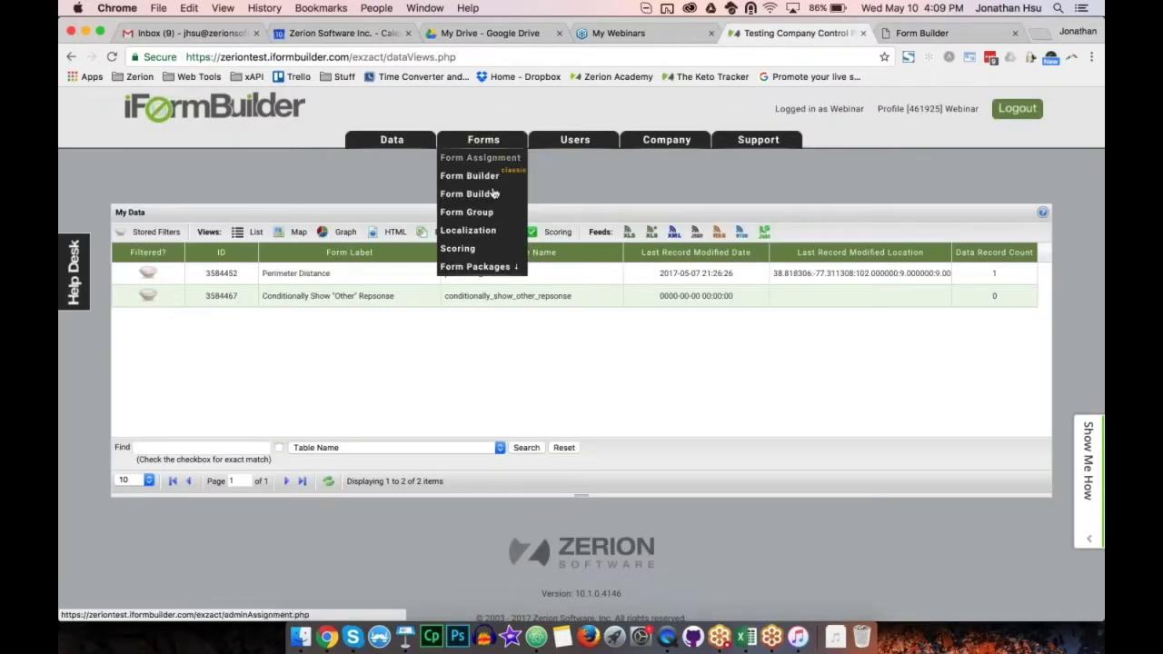
click(920, 33)
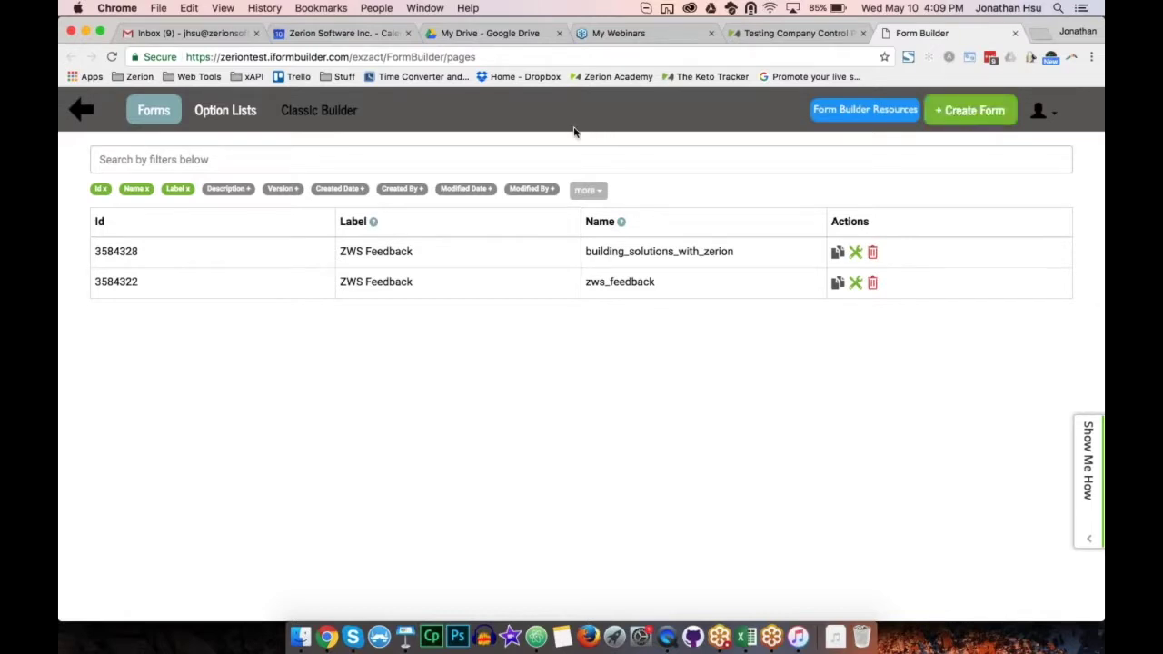
click(371, 161)
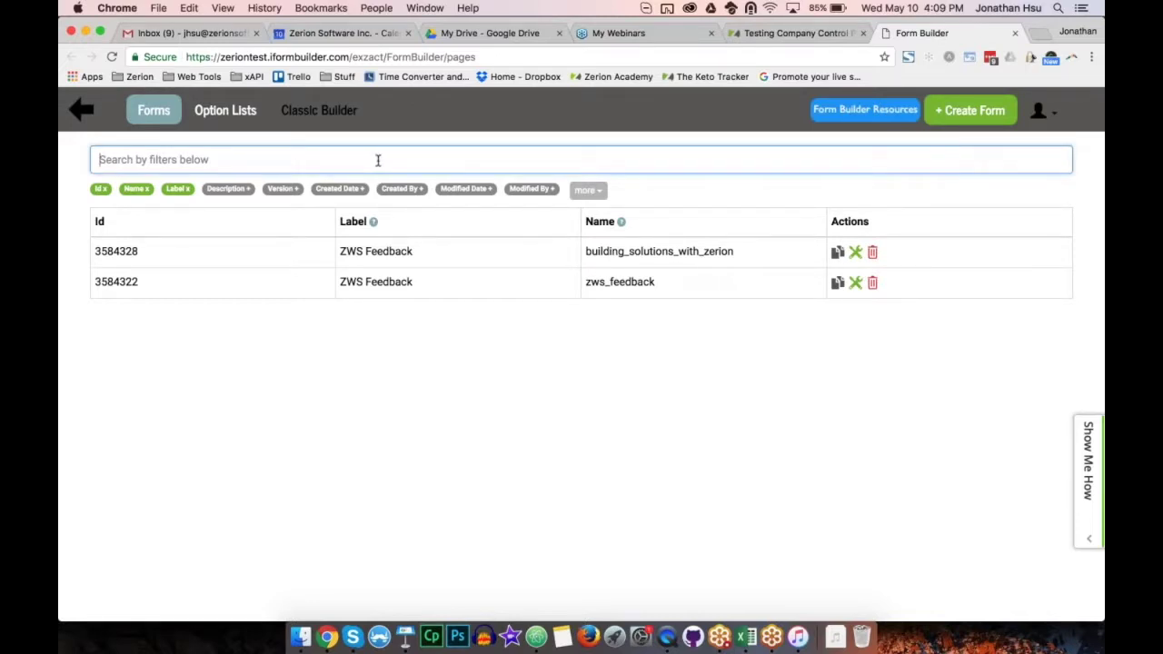
click(353, 354)
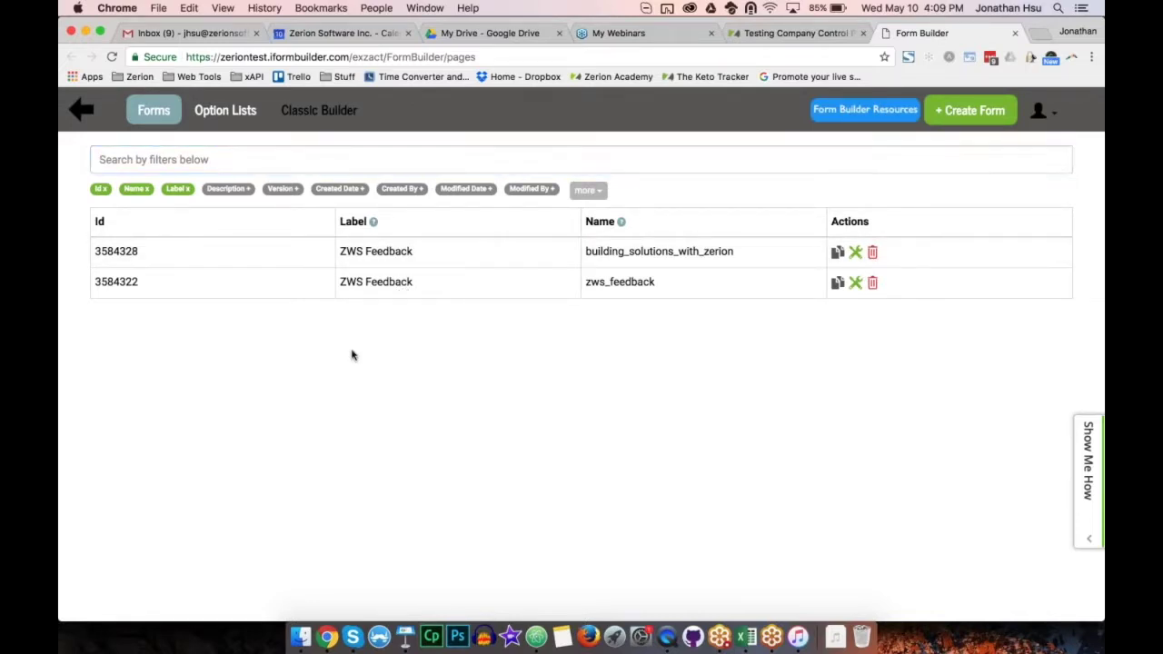
click(312, 159)
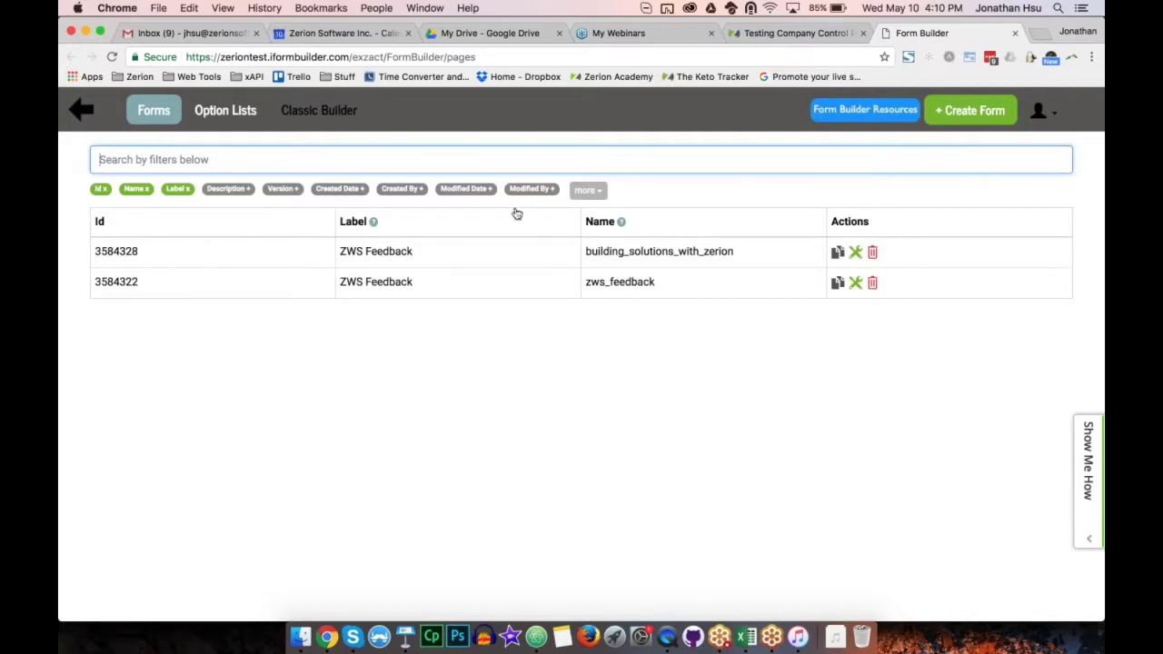
Step: Show the Created By, Modified Date and Modified By columns in the form list briefly, hiding each one again
click(416, 188)
click(459, 189)
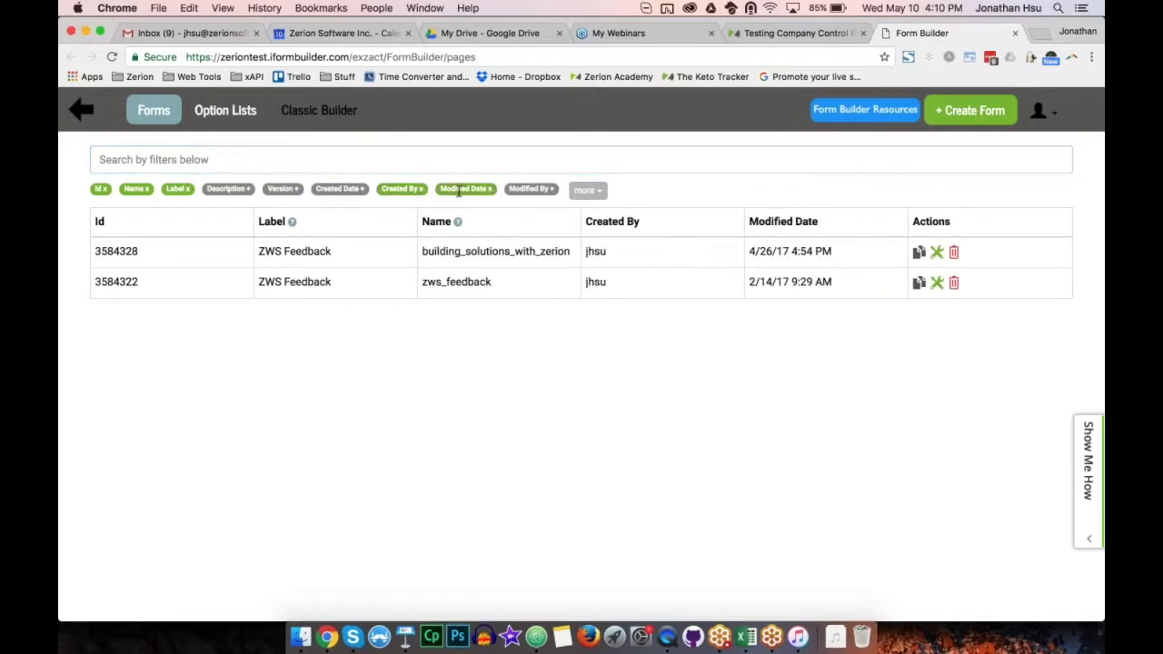
click(400, 189)
click(454, 189)
click(532, 188)
click(532, 188)
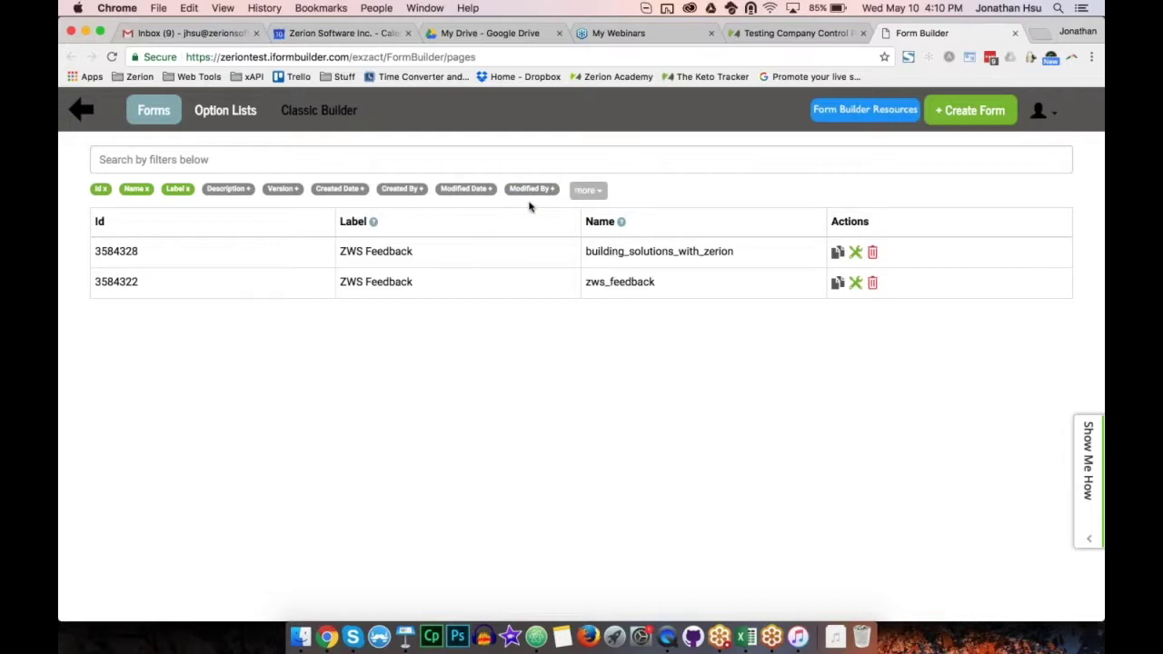
Step: Add the Reference Id 5 column to the form list
click(590, 190)
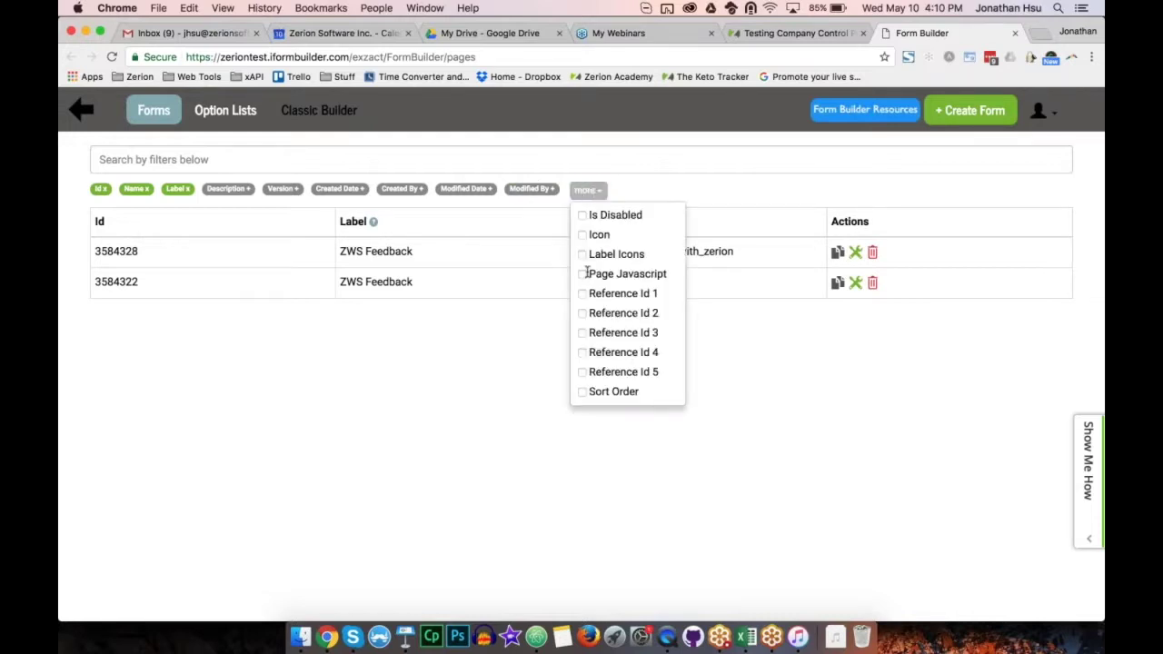
click(583, 372)
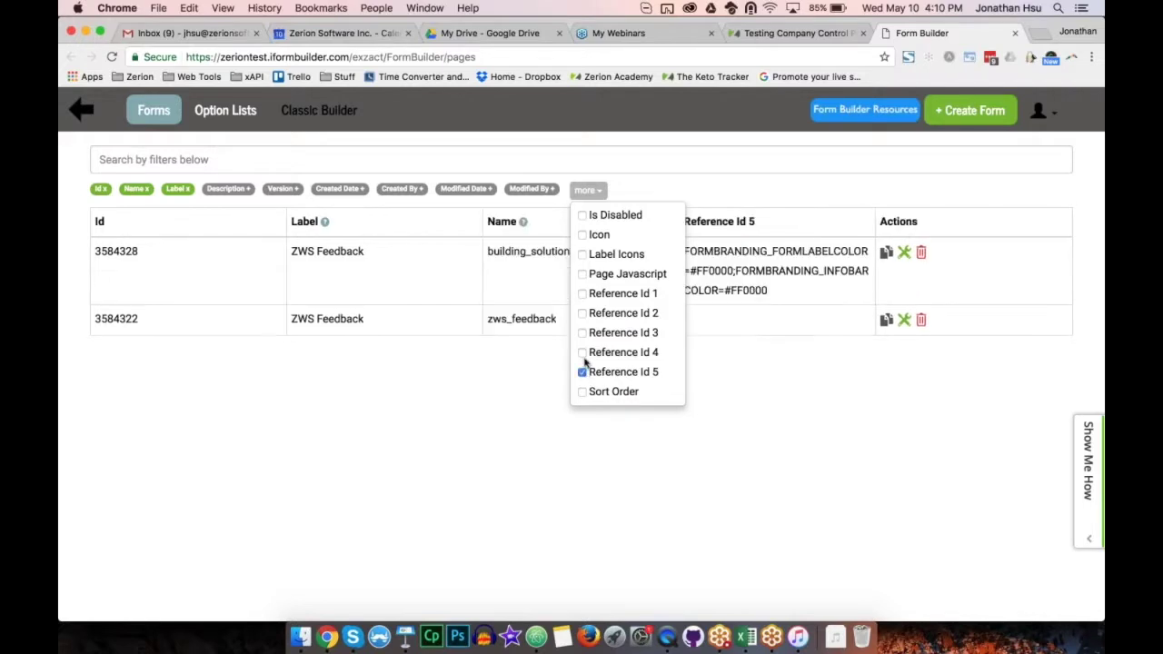
click(582, 353)
click(583, 353)
click(583, 373)
click(582, 373)
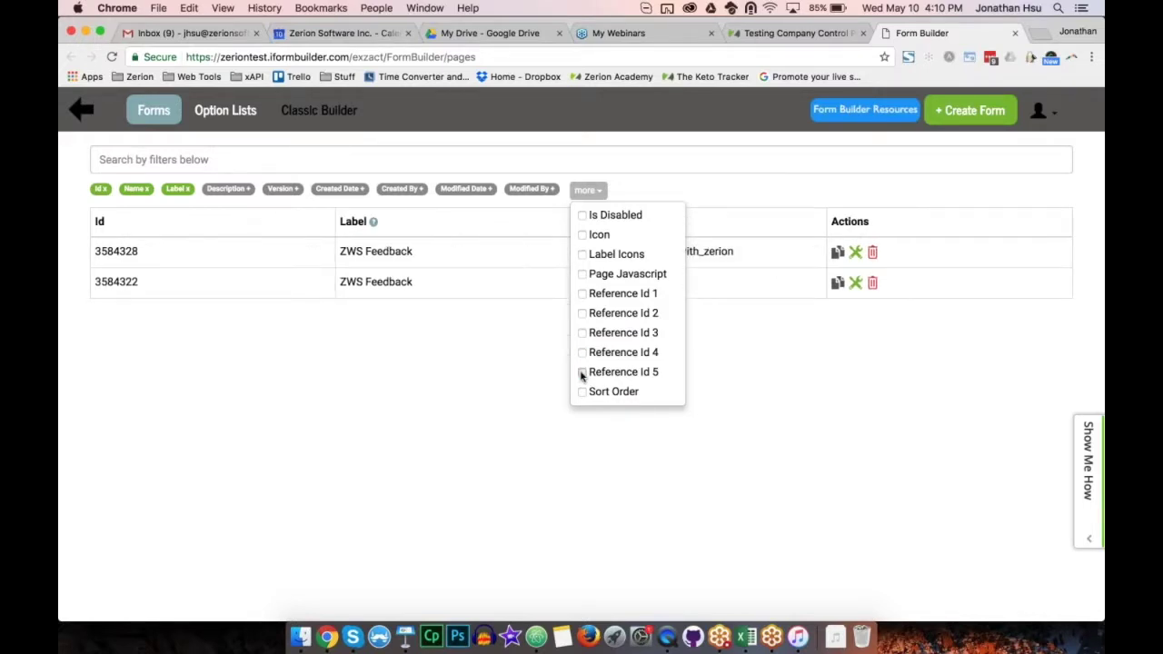
click(511, 385)
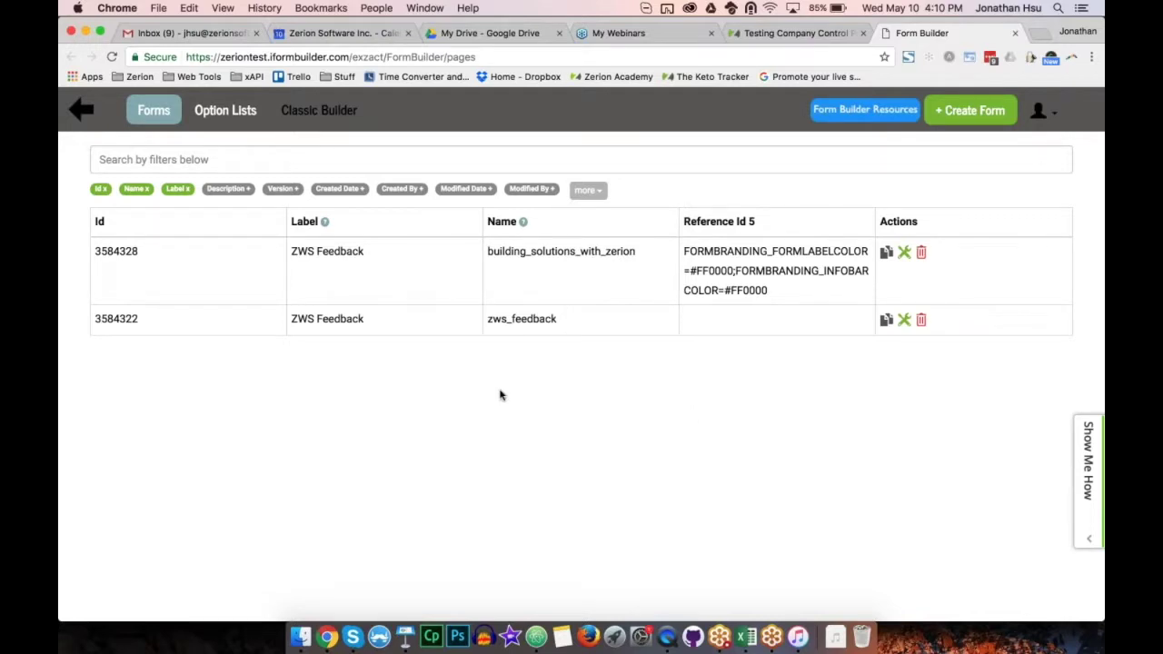
Step: Copy the Reference Id 5 value from the building_solutions_with_zerion form into the zws_feedback form and save that row
click(906, 255)
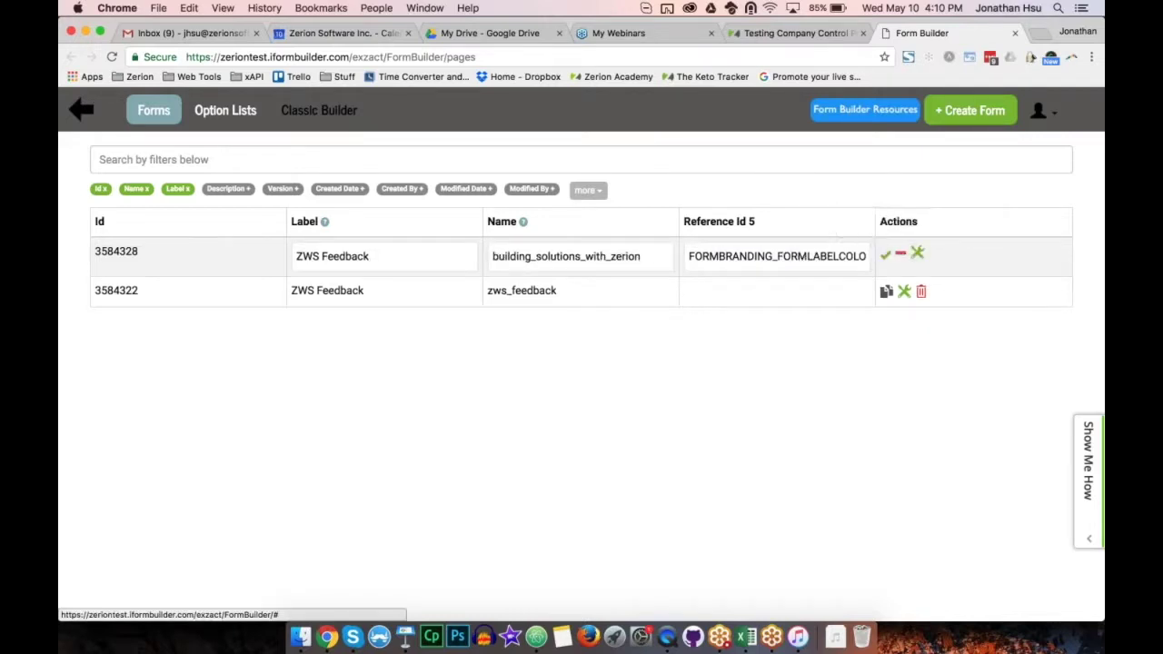
triple_click(790, 256)
key(super+c)
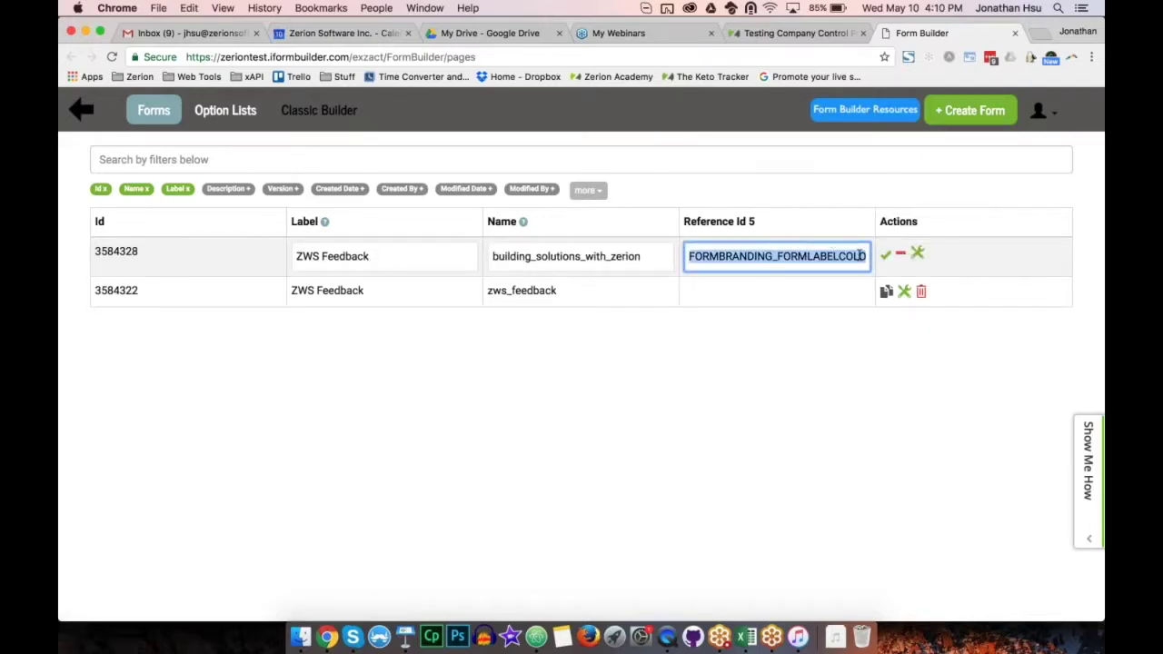
click(886, 256)
click(904, 321)
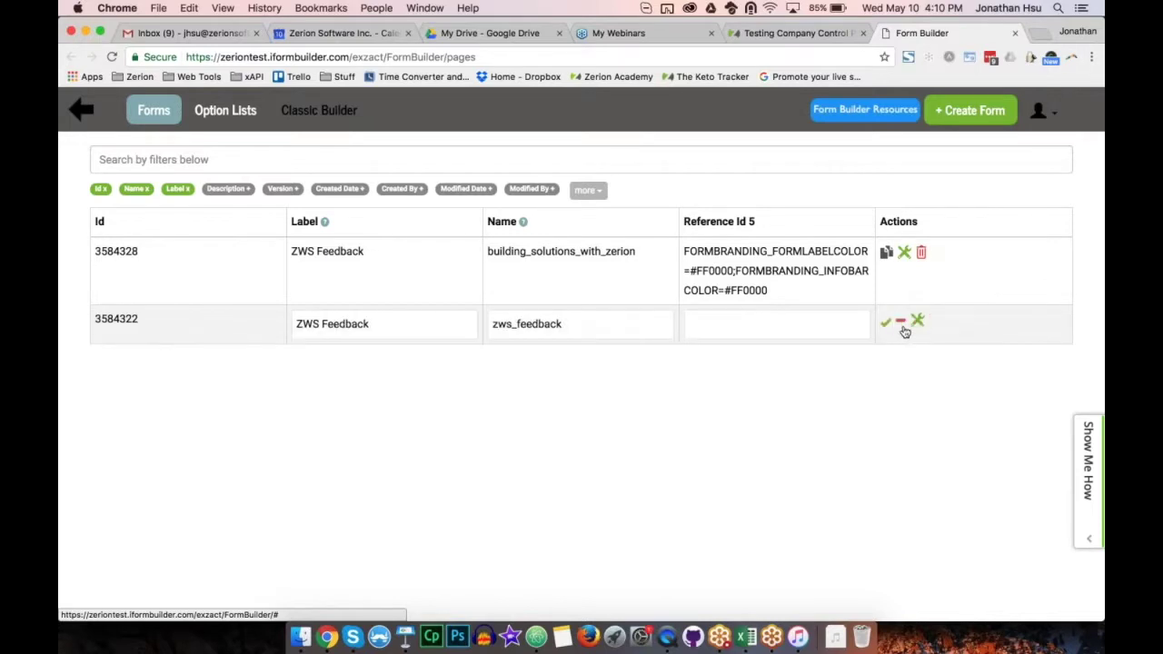
click(802, 324)
key(super+v)
click(886, 322)
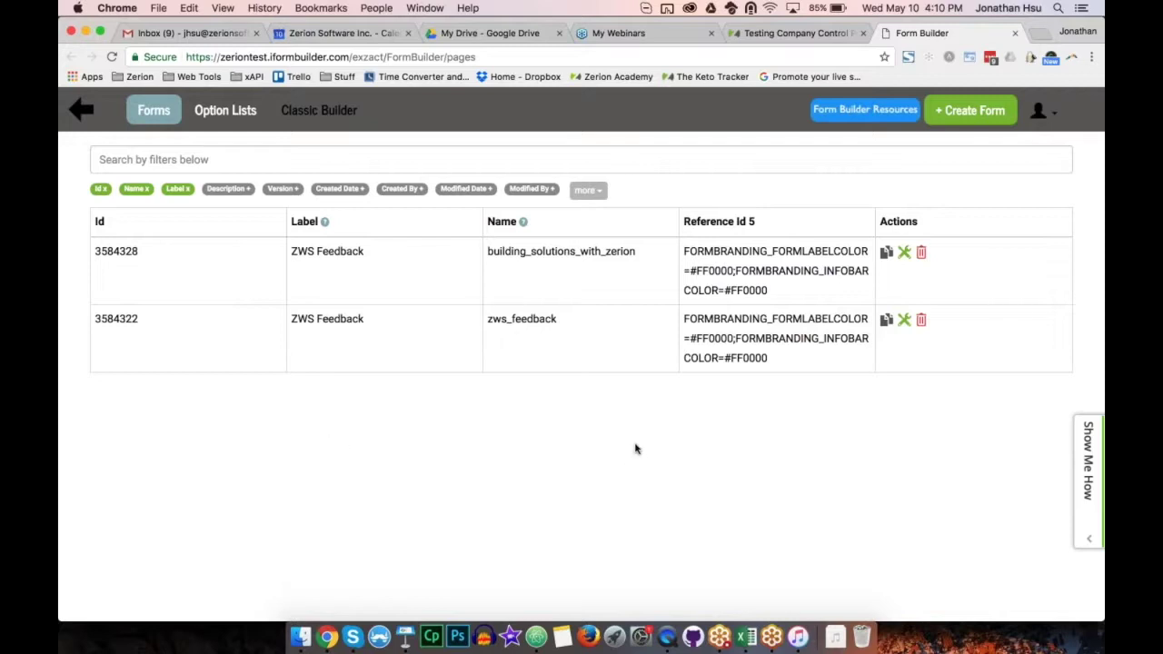
Step: Create a new form labelled "Unlocking the New Form Builder" with its table name based on the label
click(968, 114)
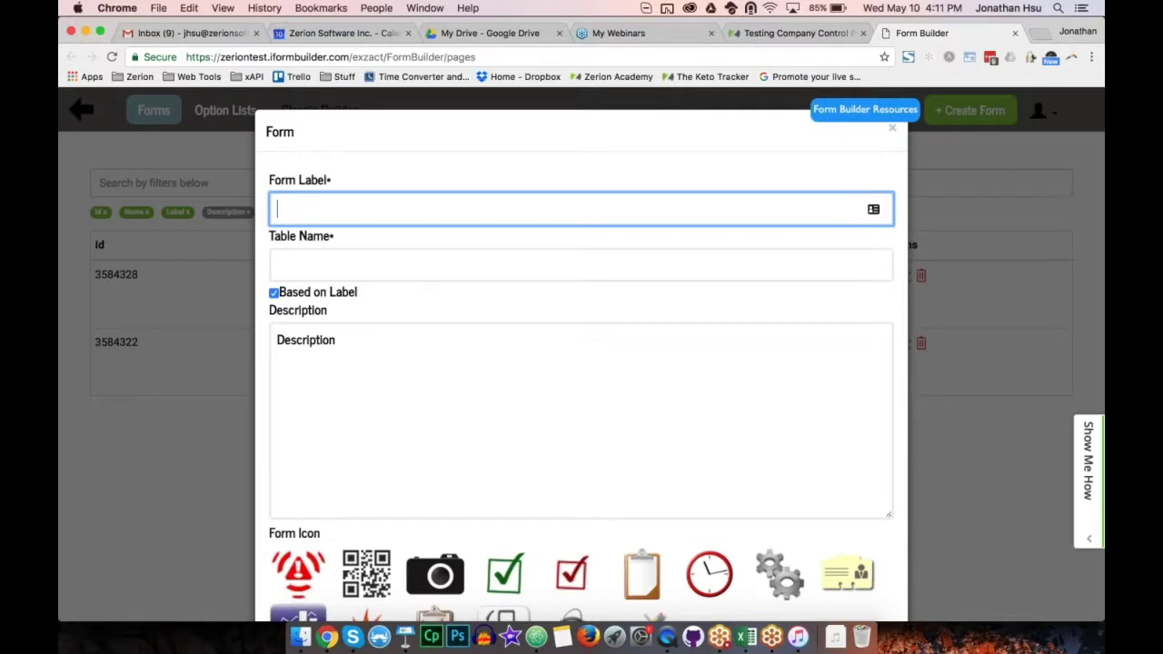
text(Unlocking the New )
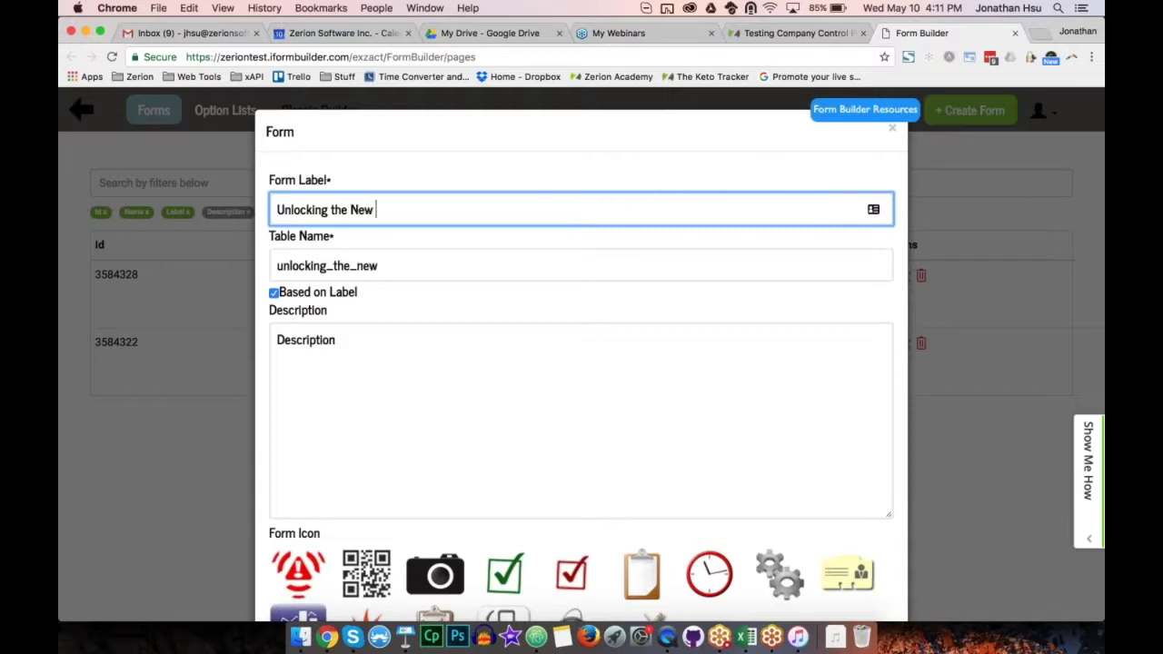
text(Form Builder)
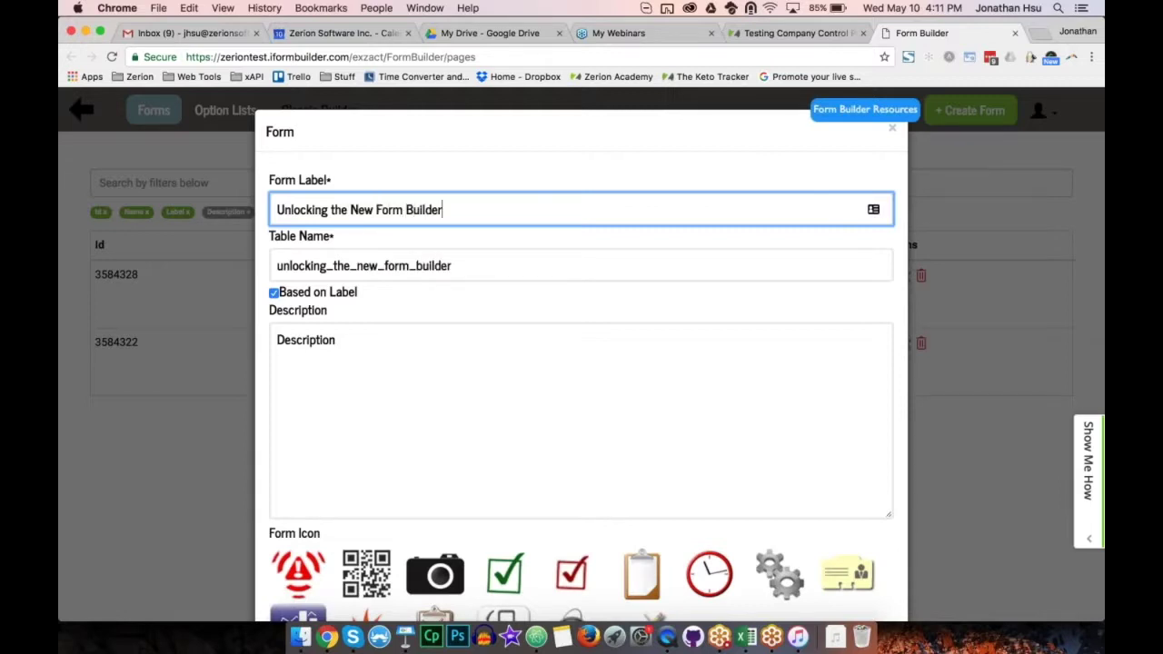
scroll(574, 314, down, 10)
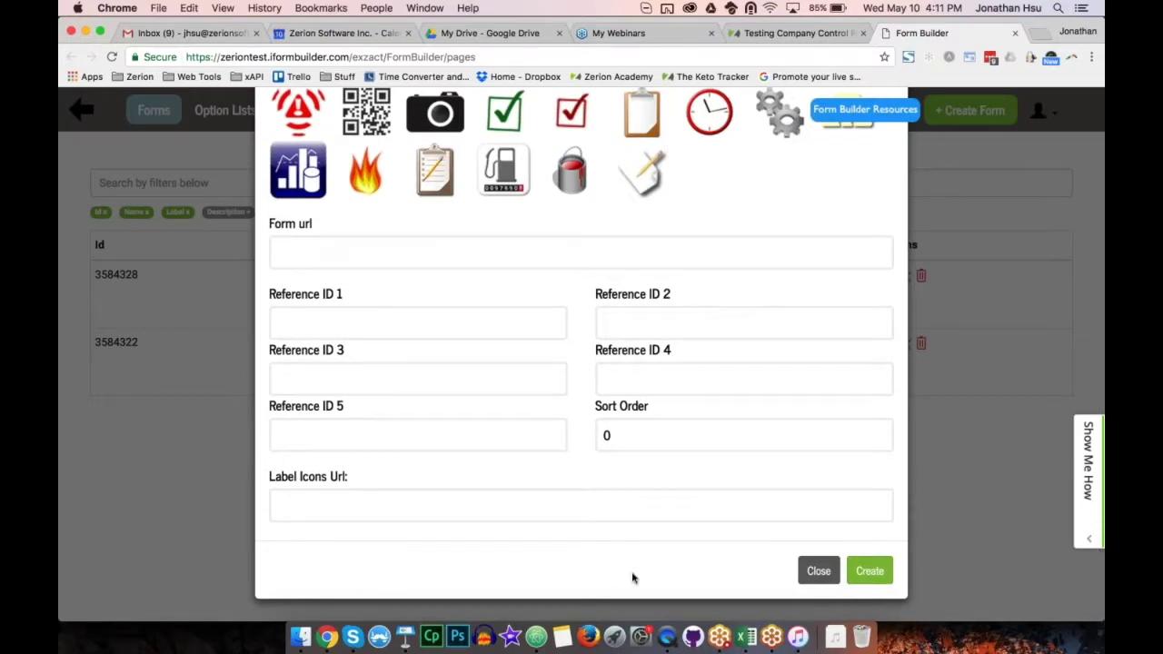
click(868, 572)
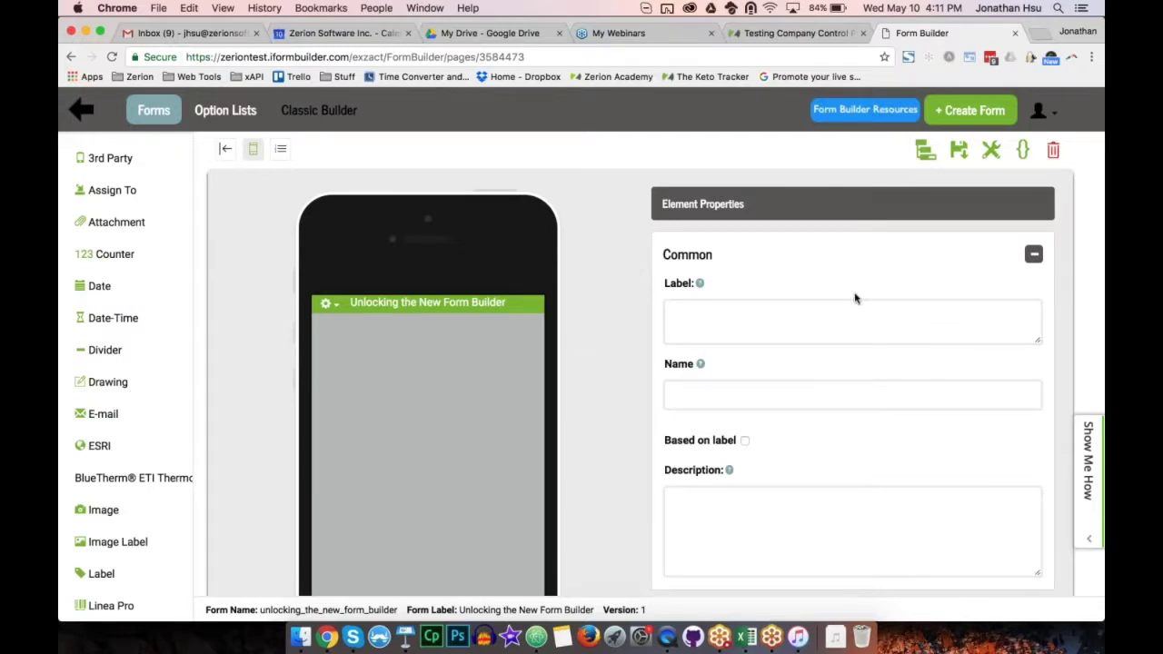
Step: Add a Number element to the empty form and label it "Latitude #1"
scroll(854, 298, down, 15)
scroll(854, 298, up, 15)
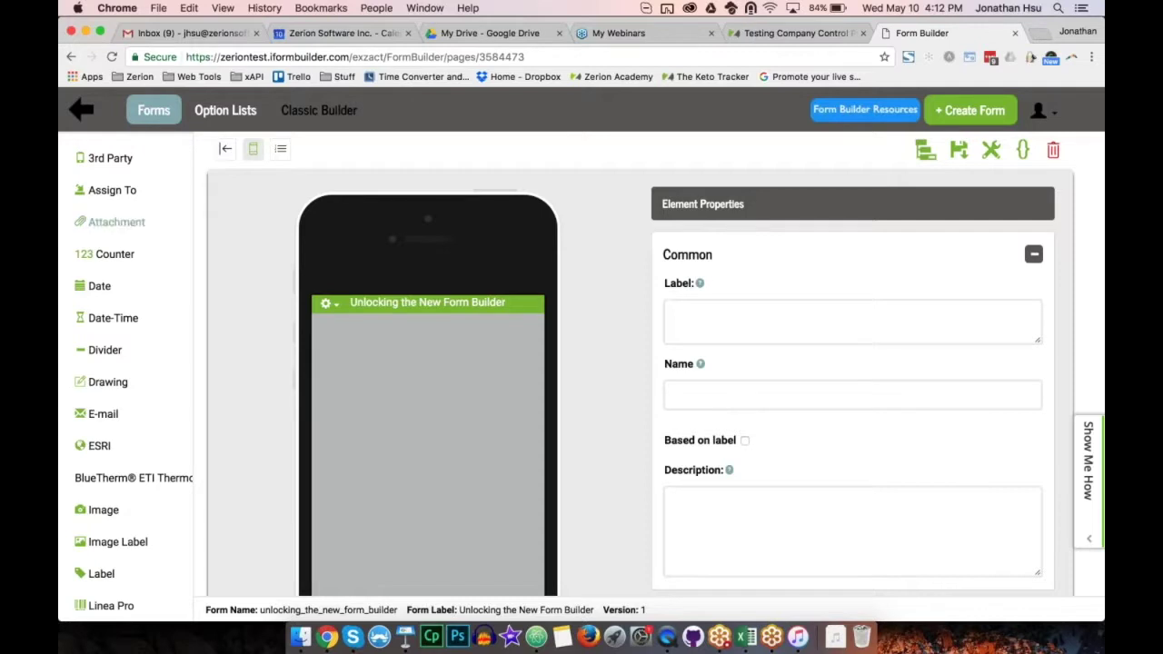
scroll(132, 376, down, 10)
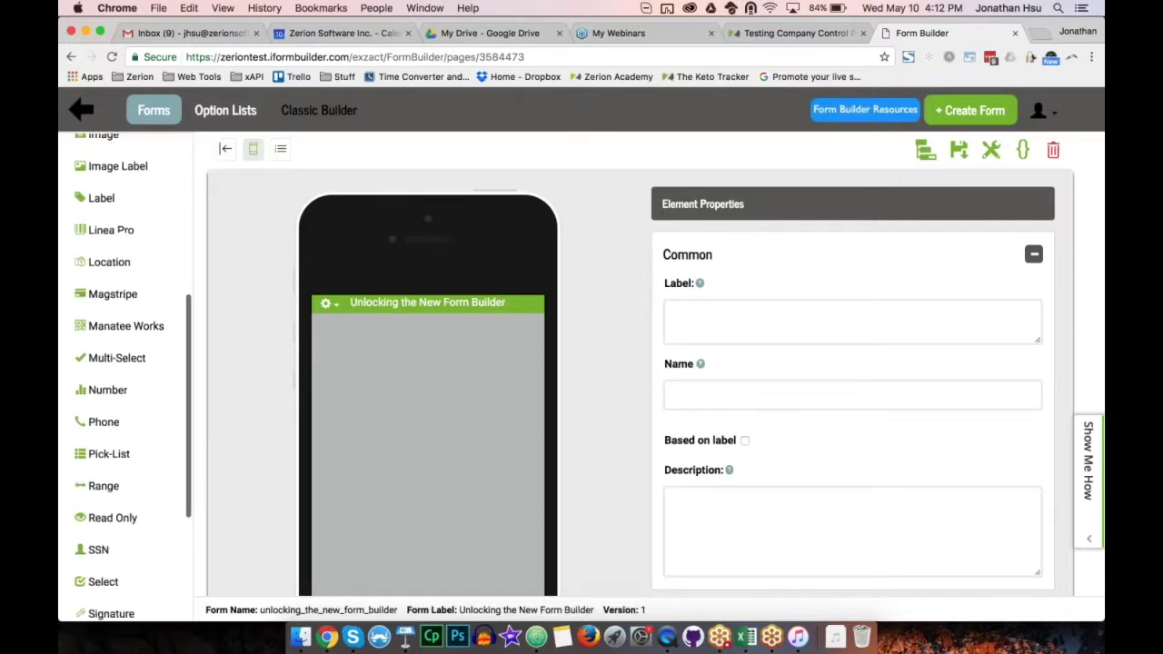
scroll(133, 376, down, 5)
scroll(133, 376, up, 6)
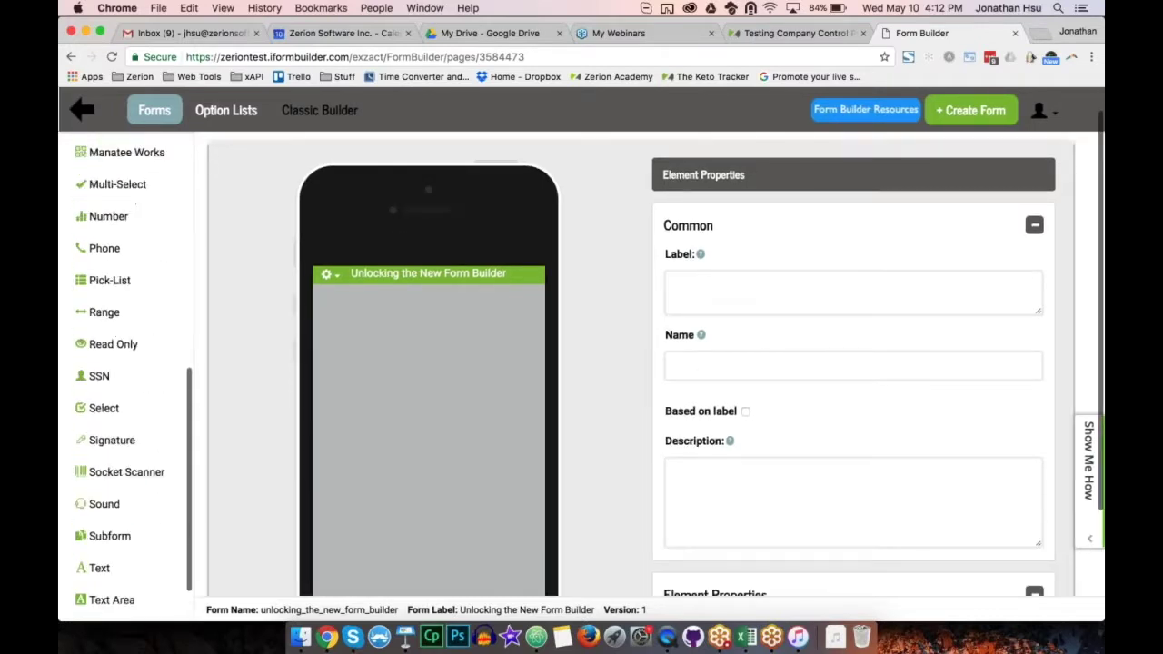
scroll(119, 392, up, 1)
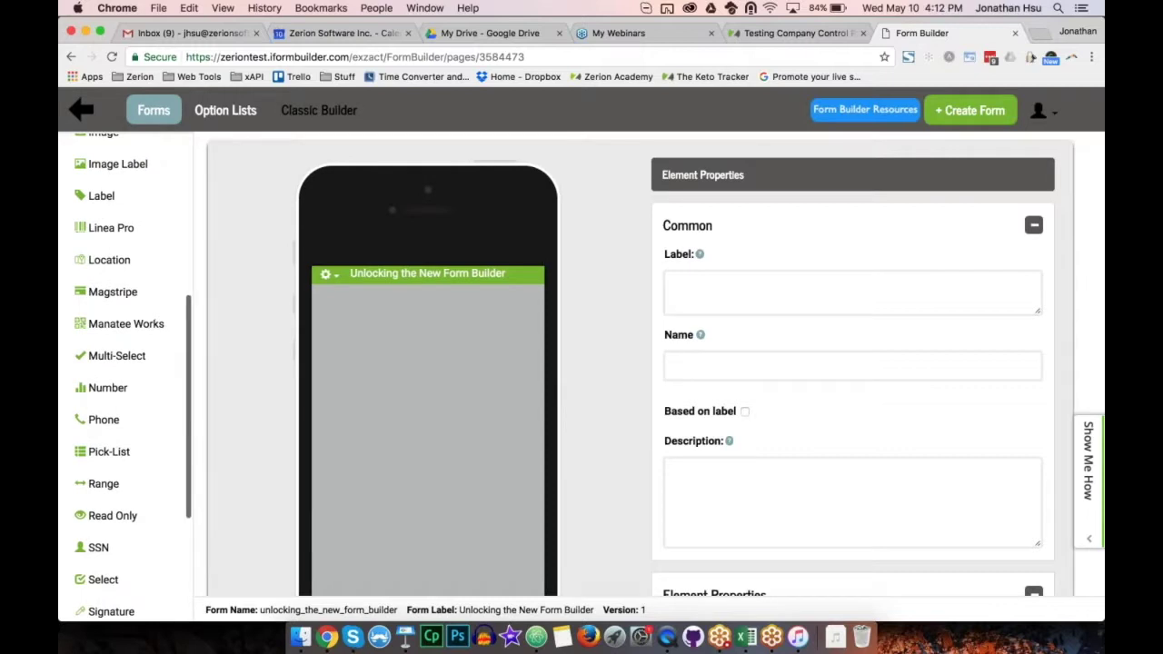
click(119, 392)
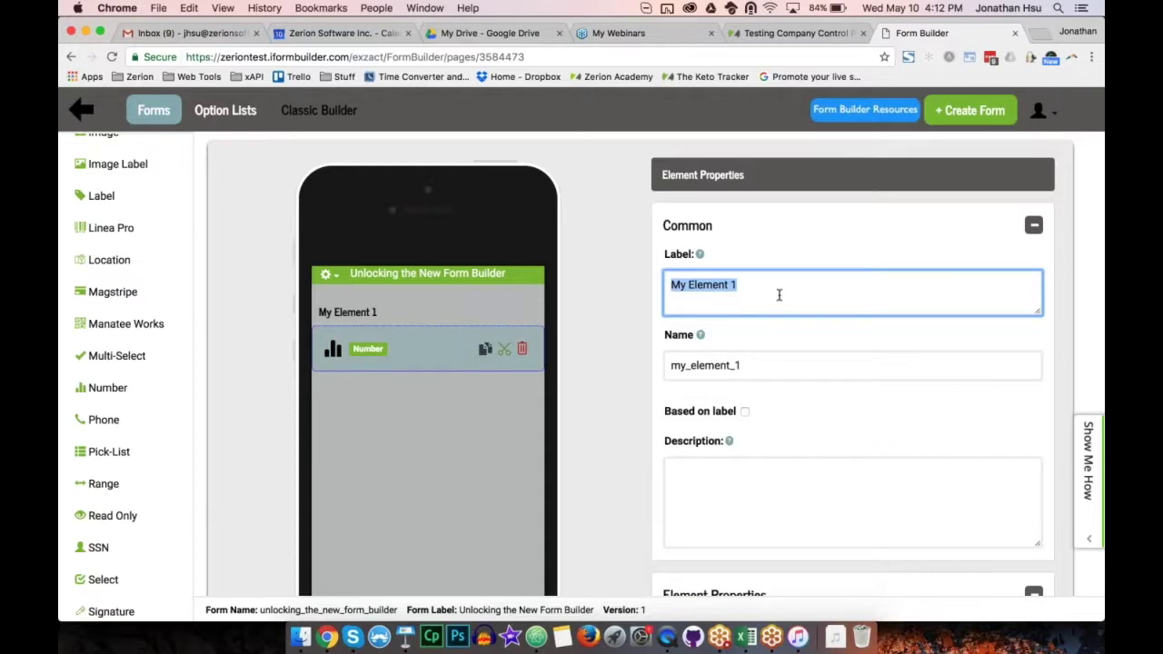
text(Latitude #)
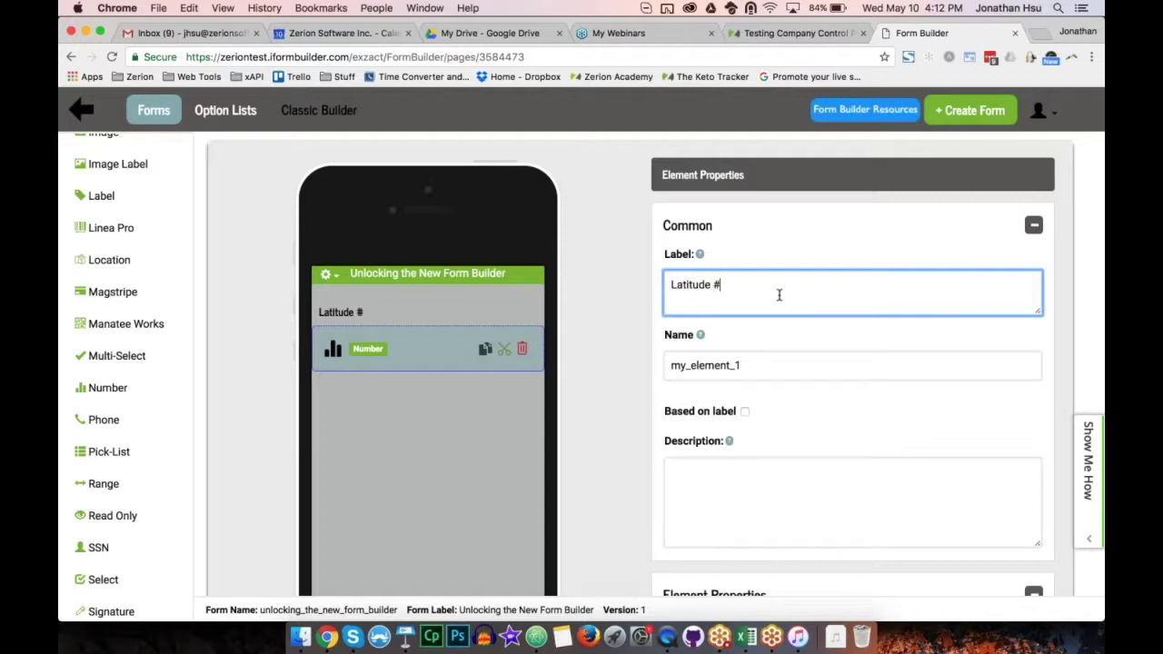
text(1)
Step: Base the Latitude #1 element's name on its label, then correct it to latitude_1
click(744, 410)
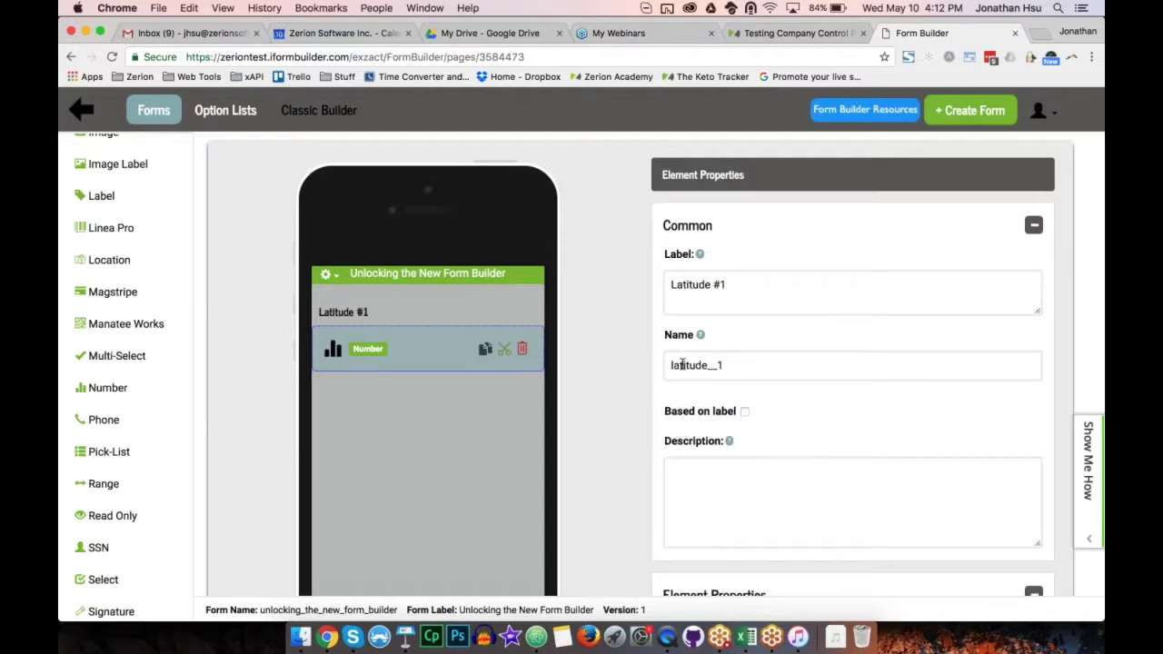
click(713, 366)
key(BackSpace)
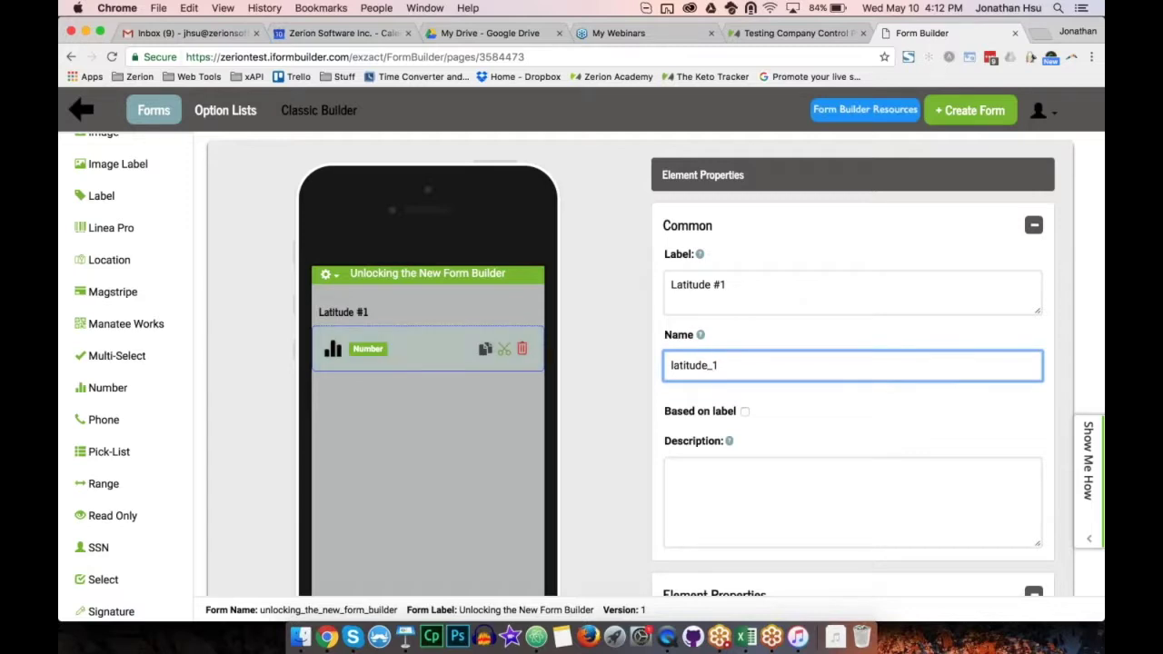
click(435, 427)
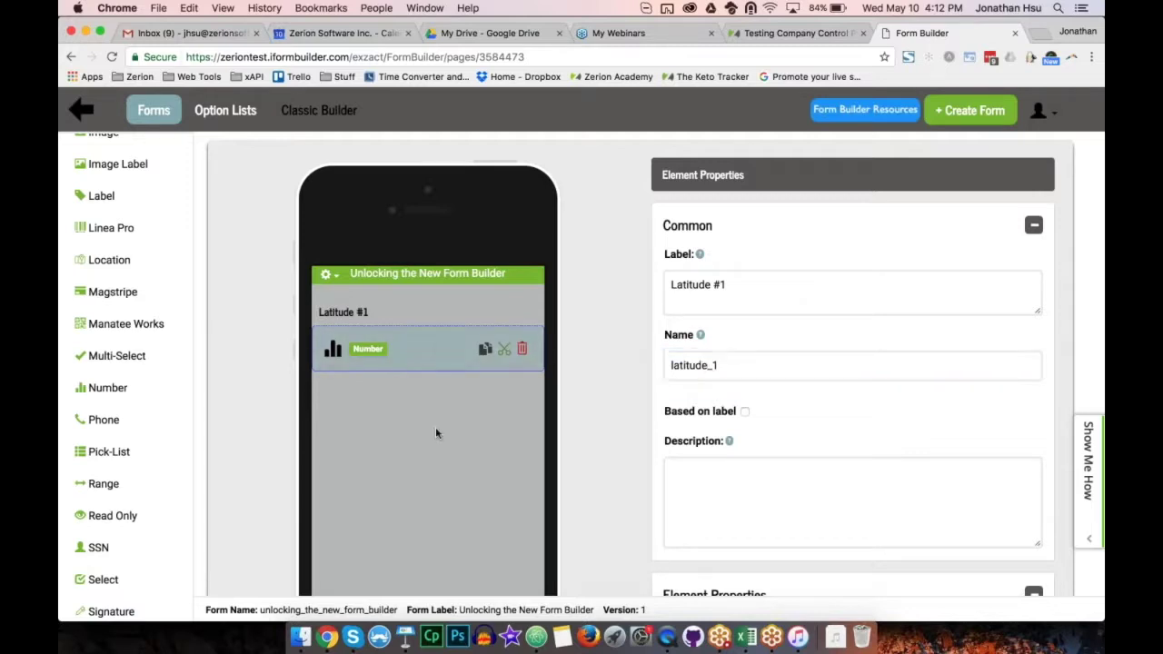
Step: Duplicate the Latitude #1 element, label the copy "Longitude #1" and name it longitude_1
click(485, 355)
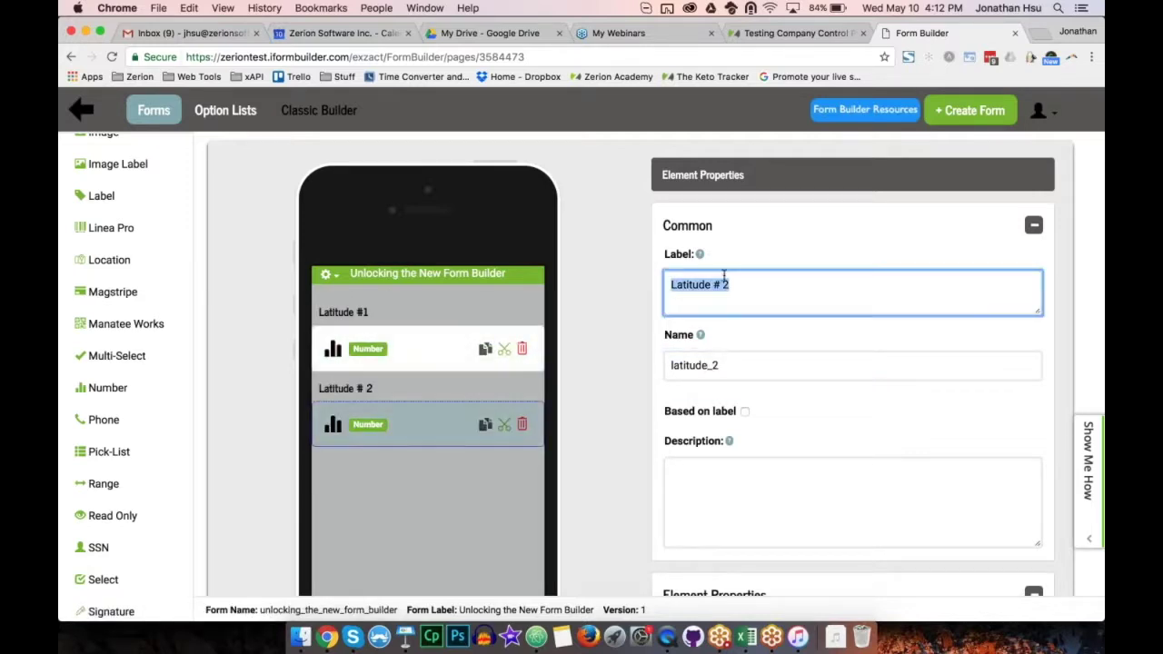
key(Left)
key(Left)
key(super+a)
text(Longitud)
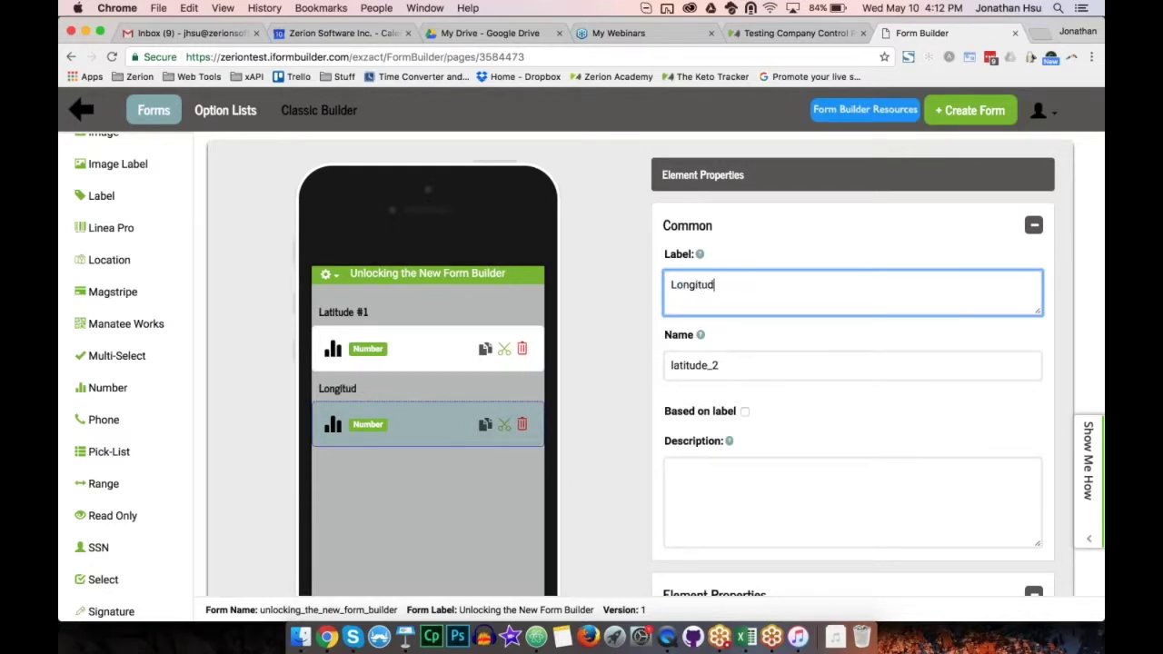
text(e #1)
drag(723, 367, 623, 365)
text(longitude_1)
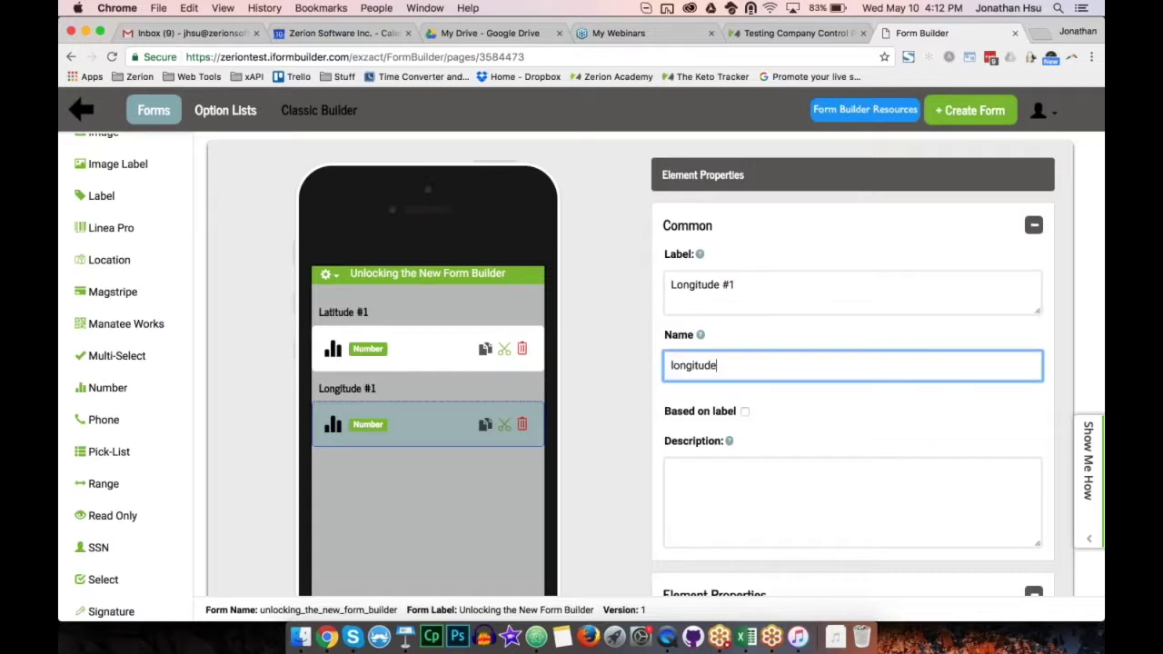
click(467, 474)
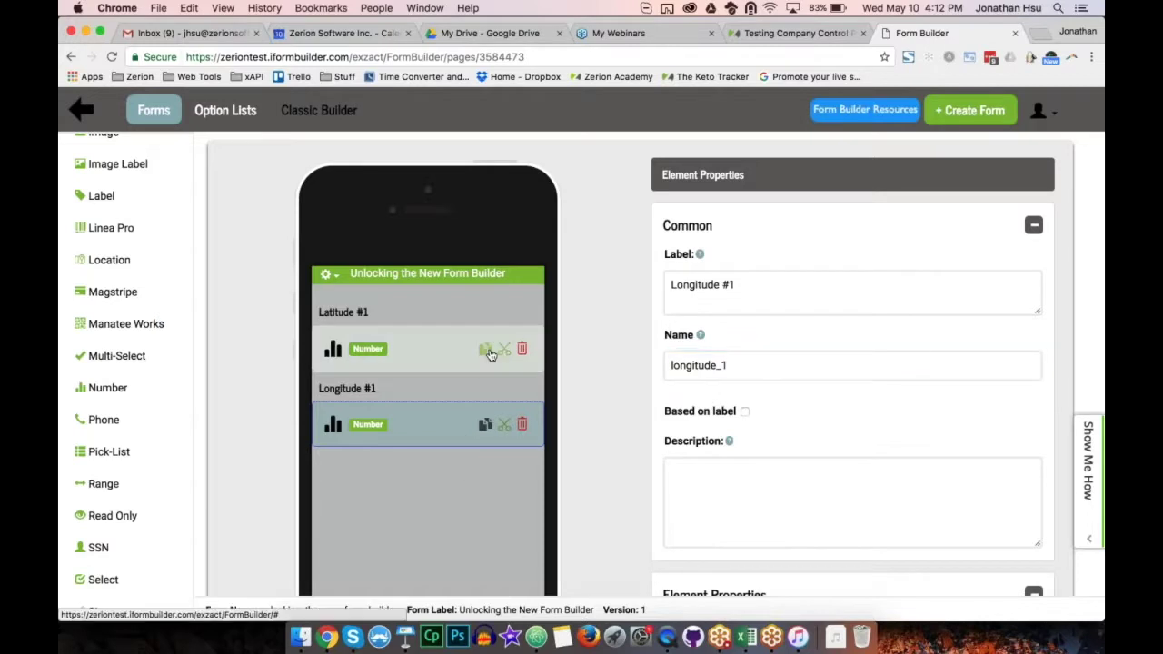
Step: Make two duplicates of the Longitude #1 element and save the form
click(484, 427)
click(484, 426)
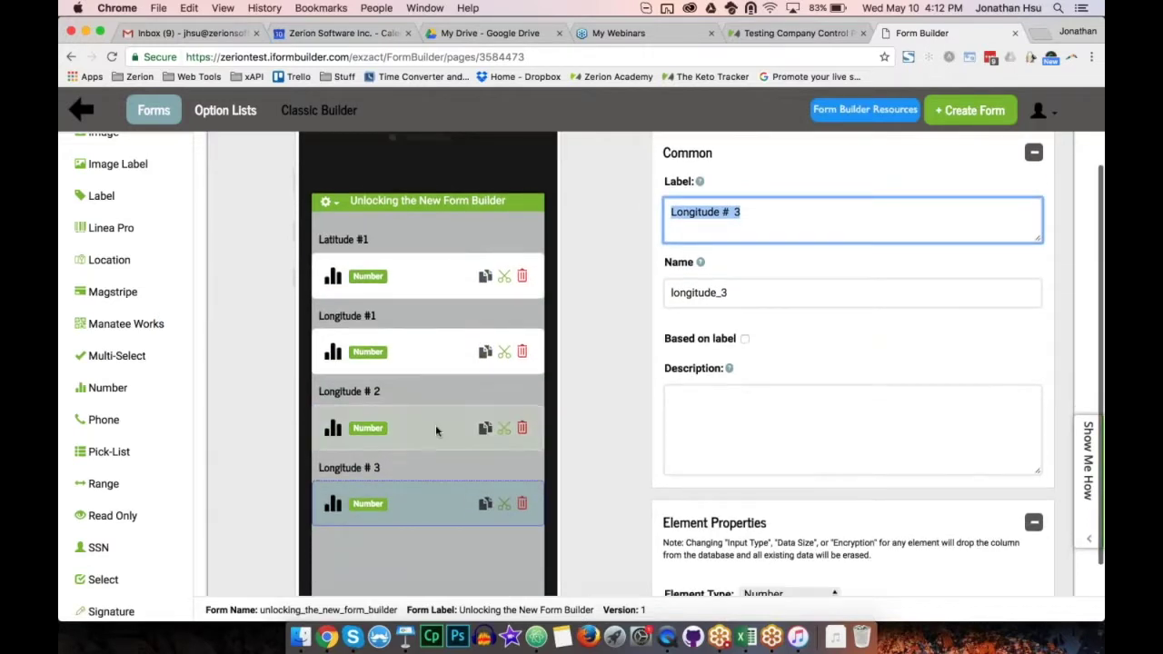
scroll(440, 429, up, 2)
scroll(654, 363, up, 1)
click(655, 234)
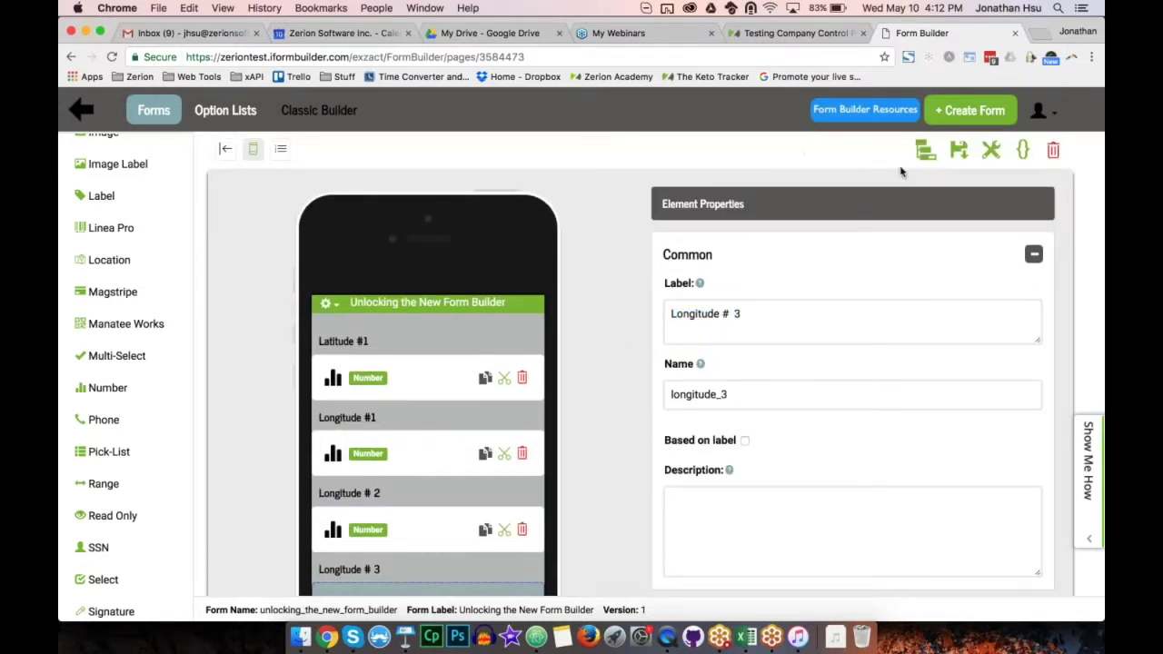
click(960, 153)
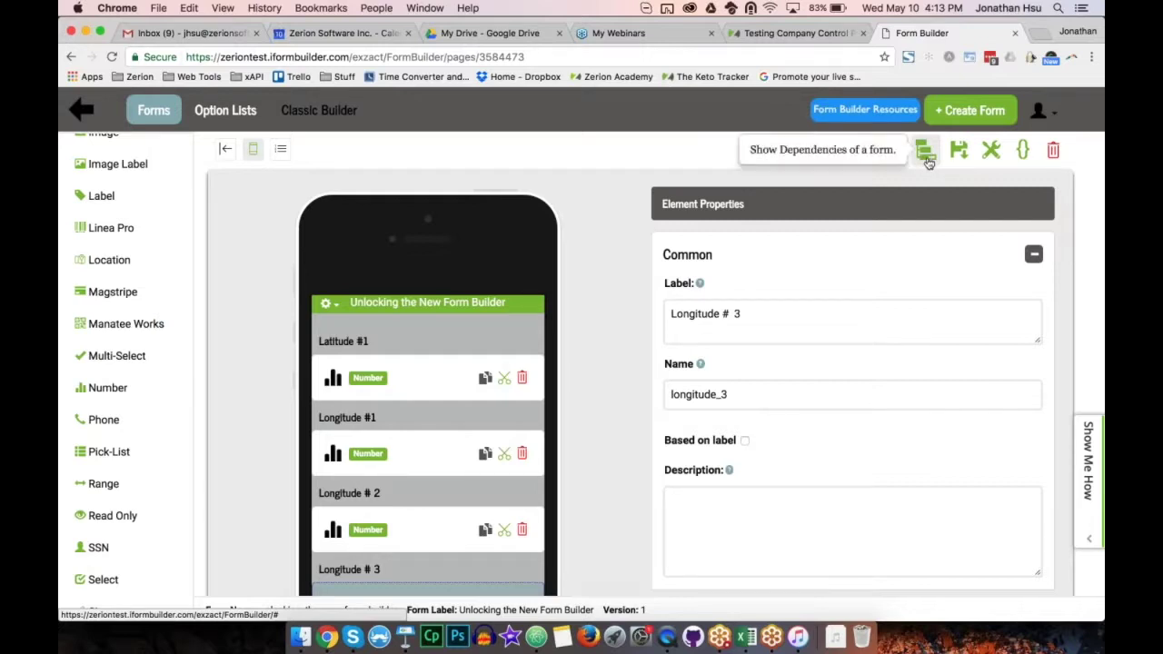
Step: Relabel the two copies "Latitude #2" and "Longitude #2", naming them latitude_2 and longitude_2
scroll(467, 255, down, 3)
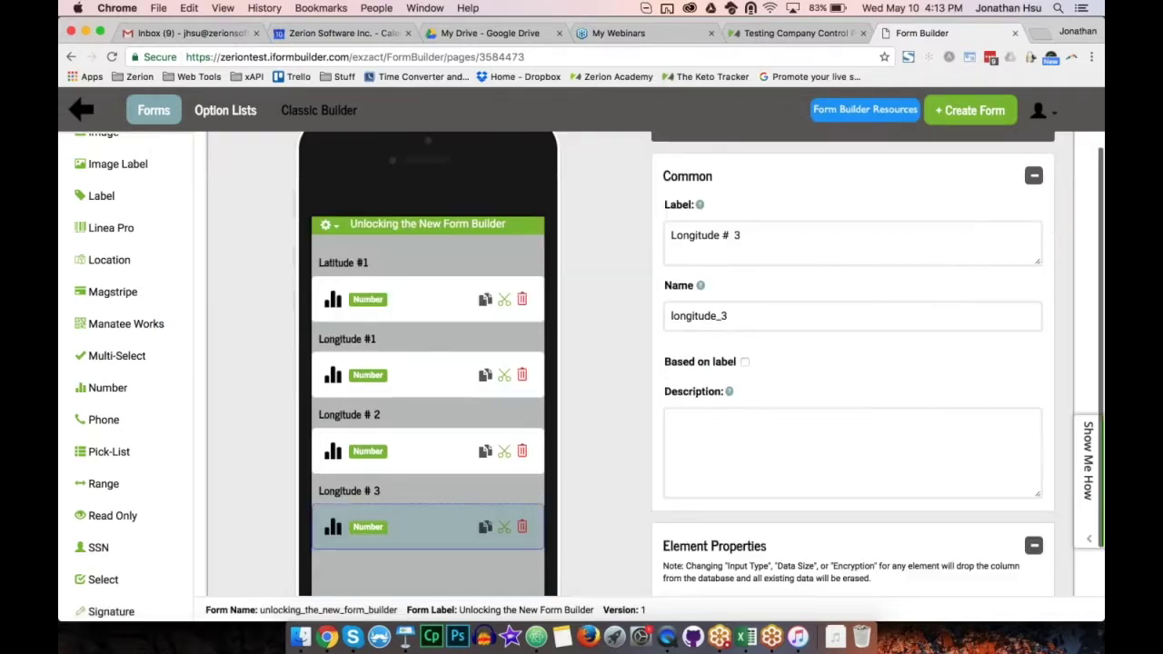
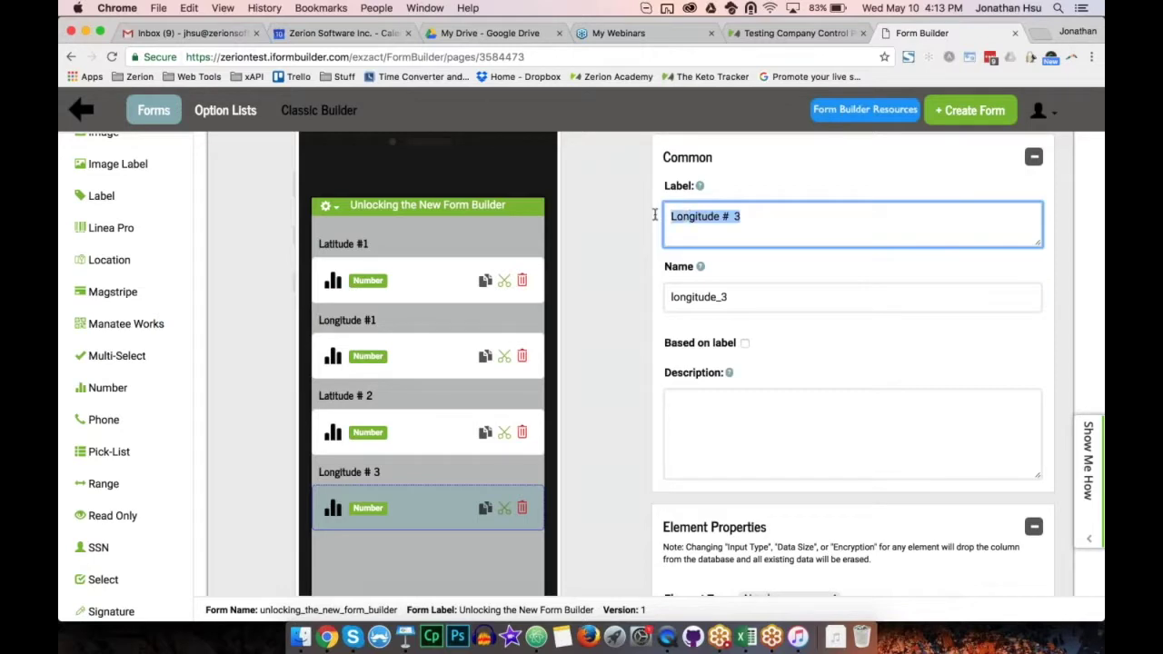
text(e )
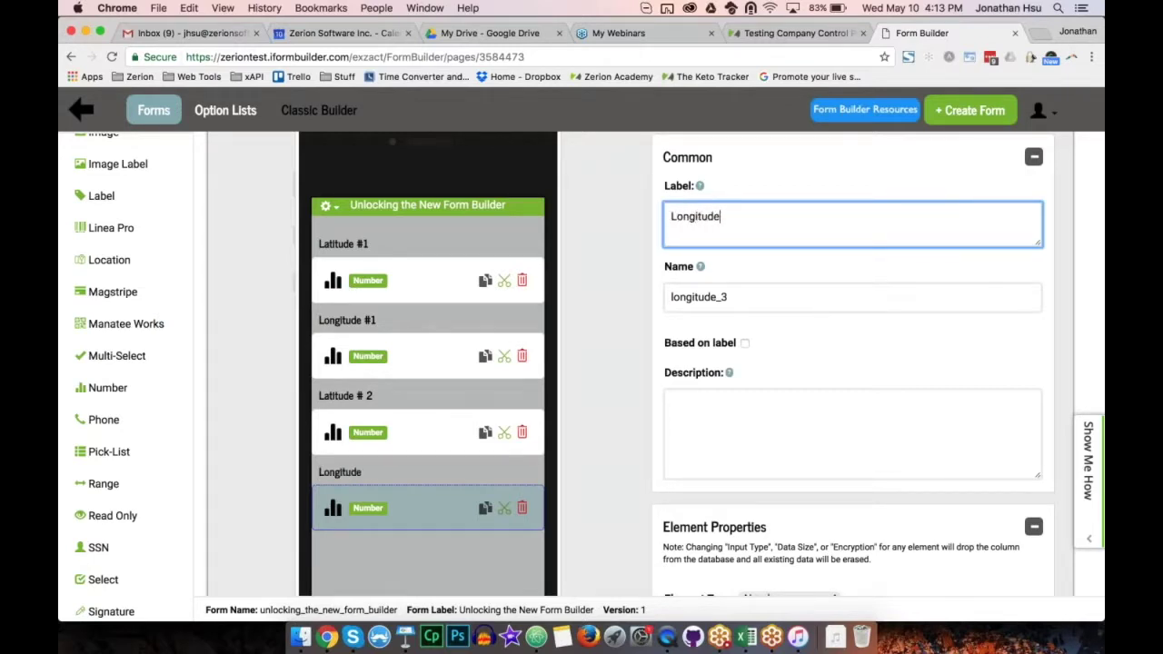
text(#2)
click(736, 297)
click(427, 445)
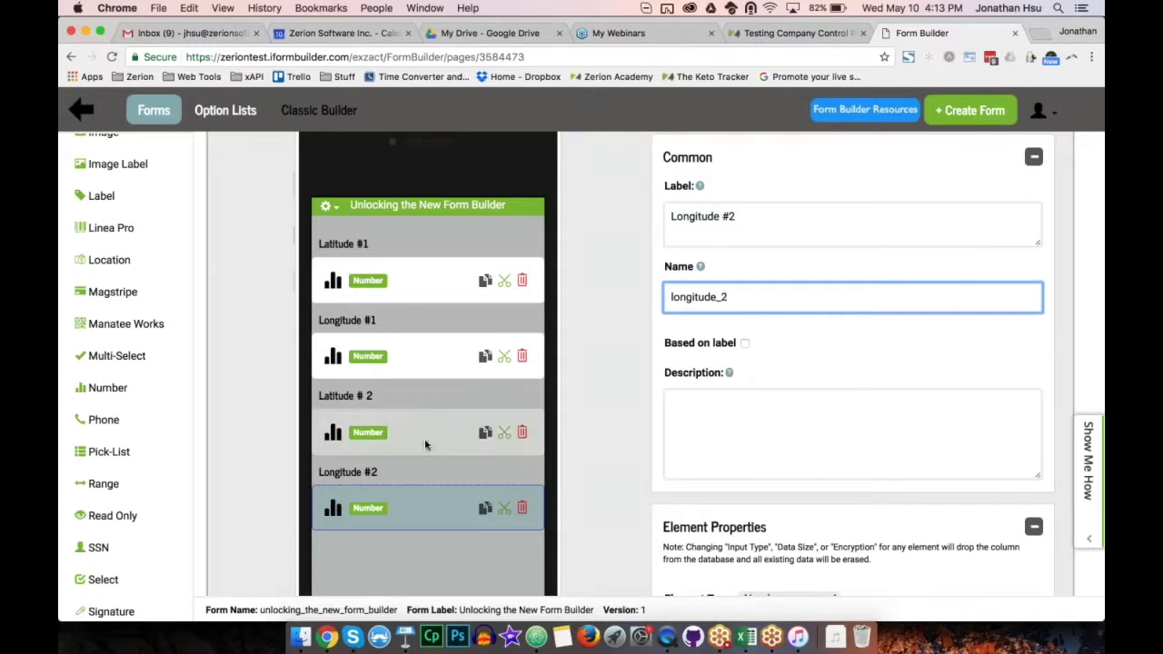
click(720, 216)
key(BackSpace)
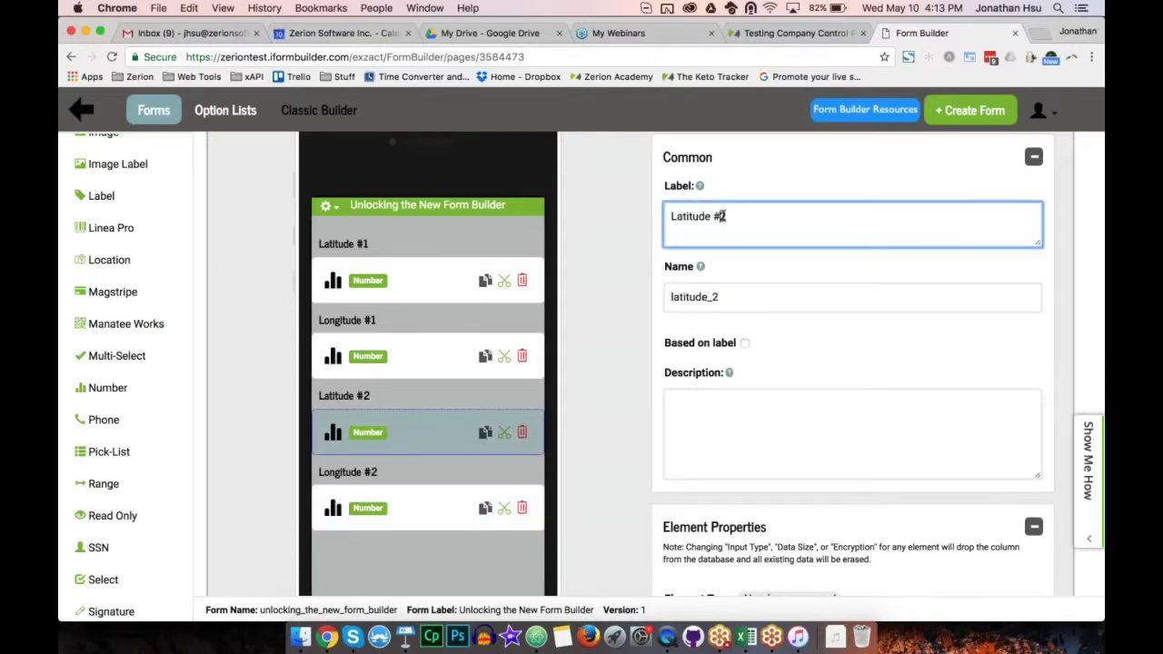
click(567, 476)
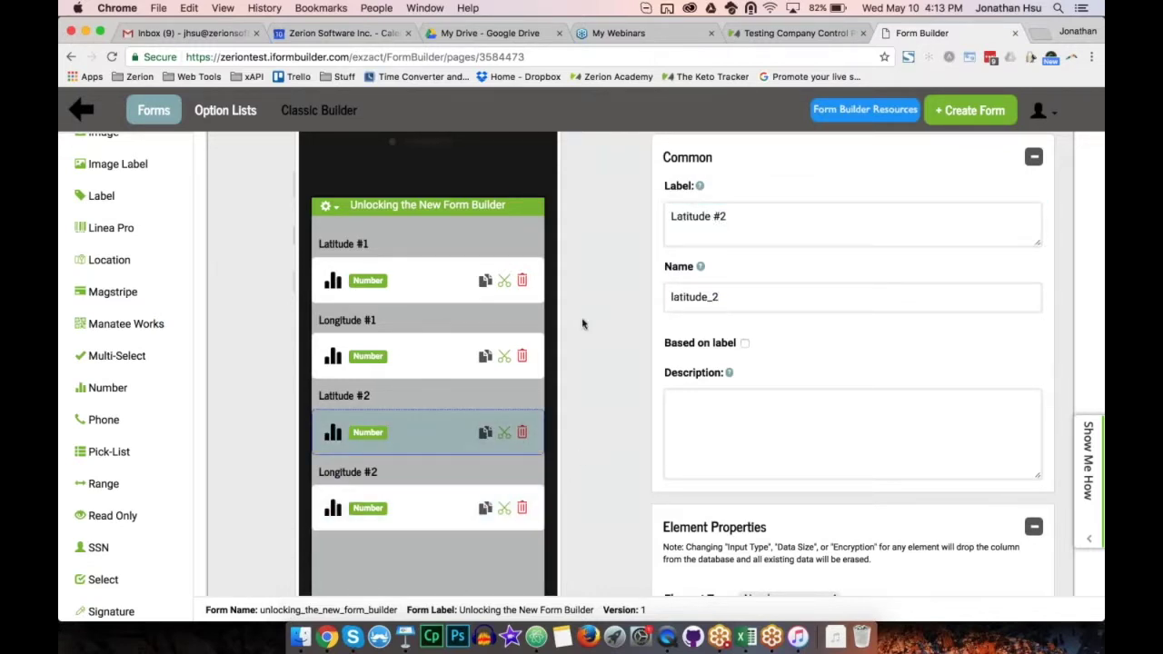
Step: Select the Latitude #1 element and save the form
click(434, 277)
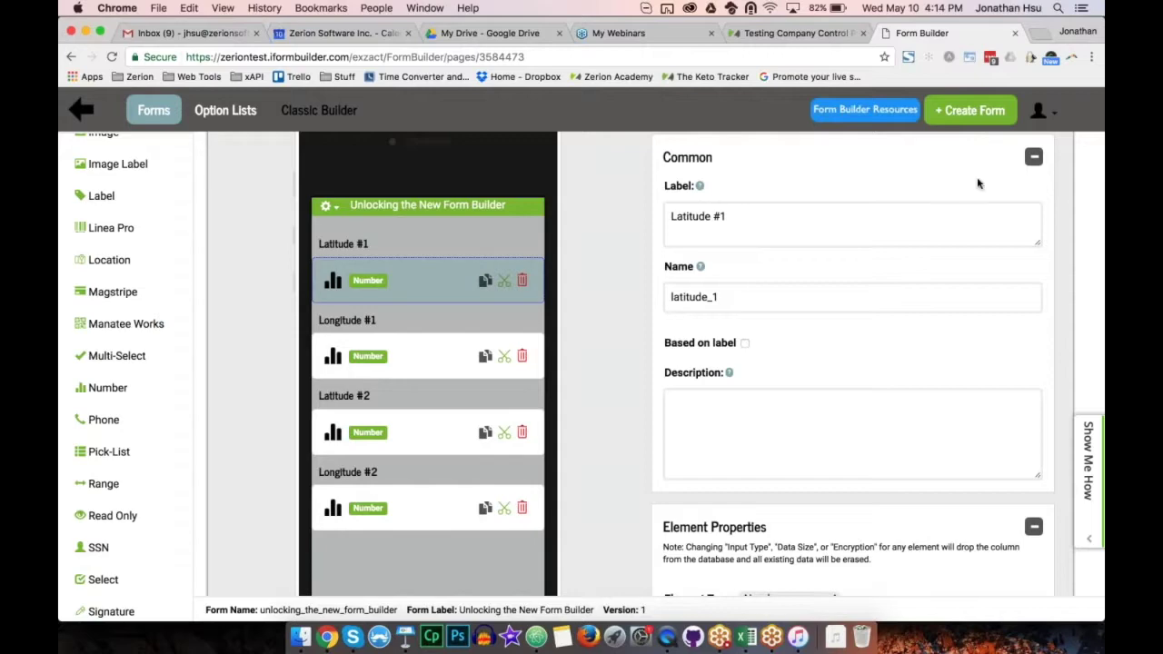
scroll(979, 182, up, 3)
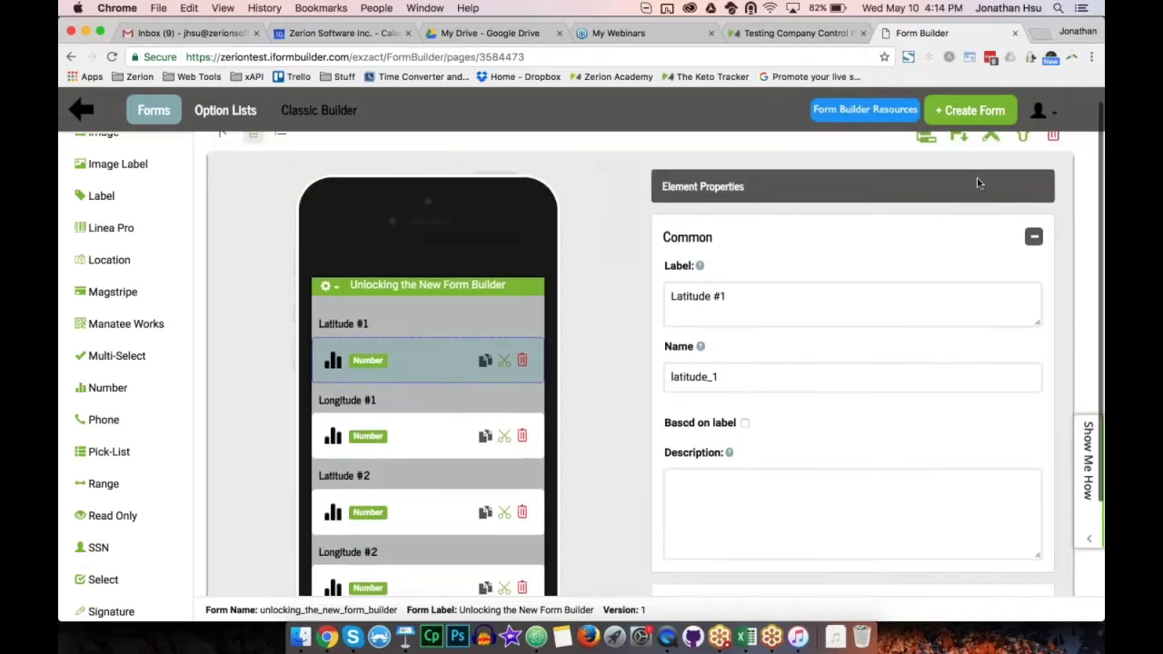
click(958, 150)
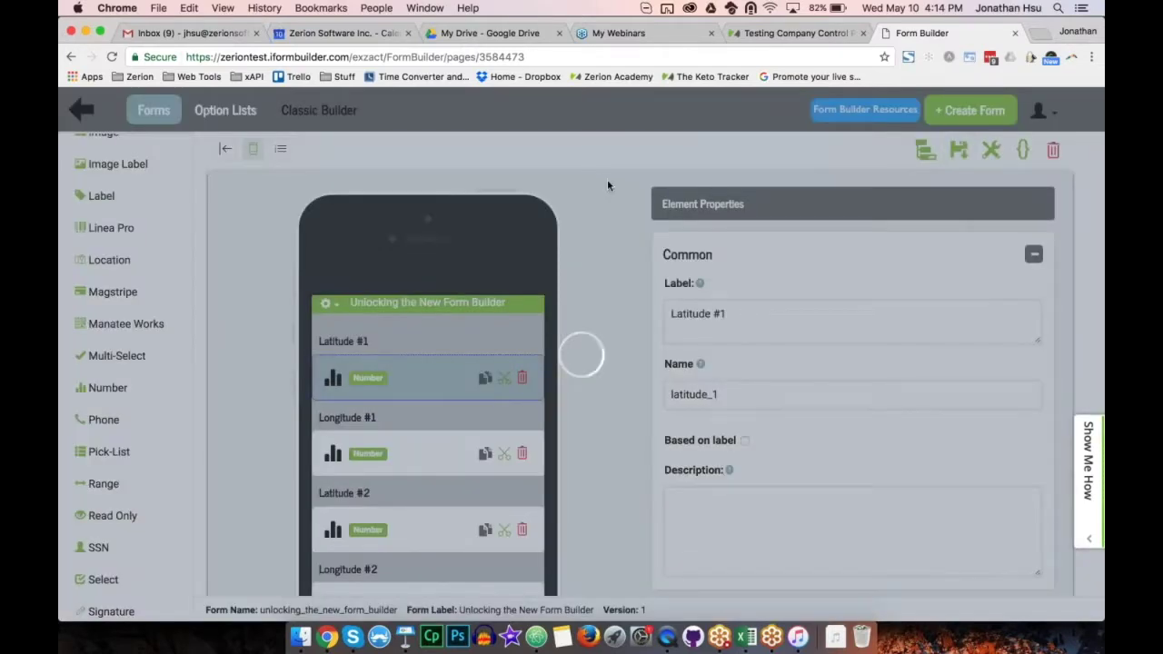
scroll(609, 191, down, 1)
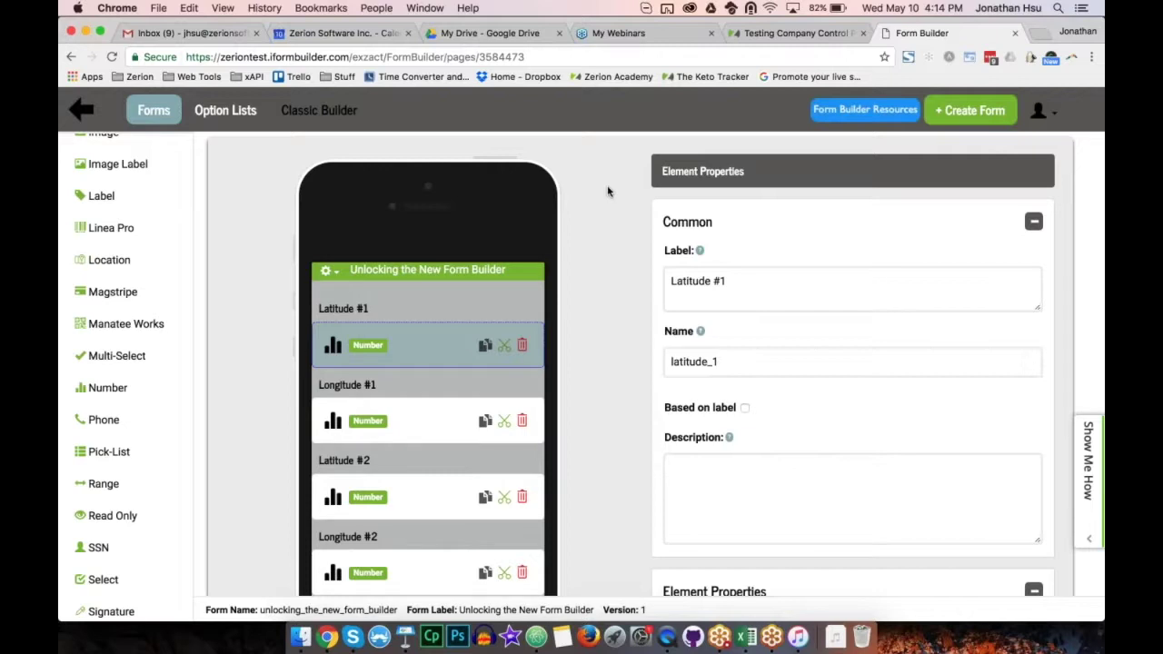
scroll(608, 191, up, 1)
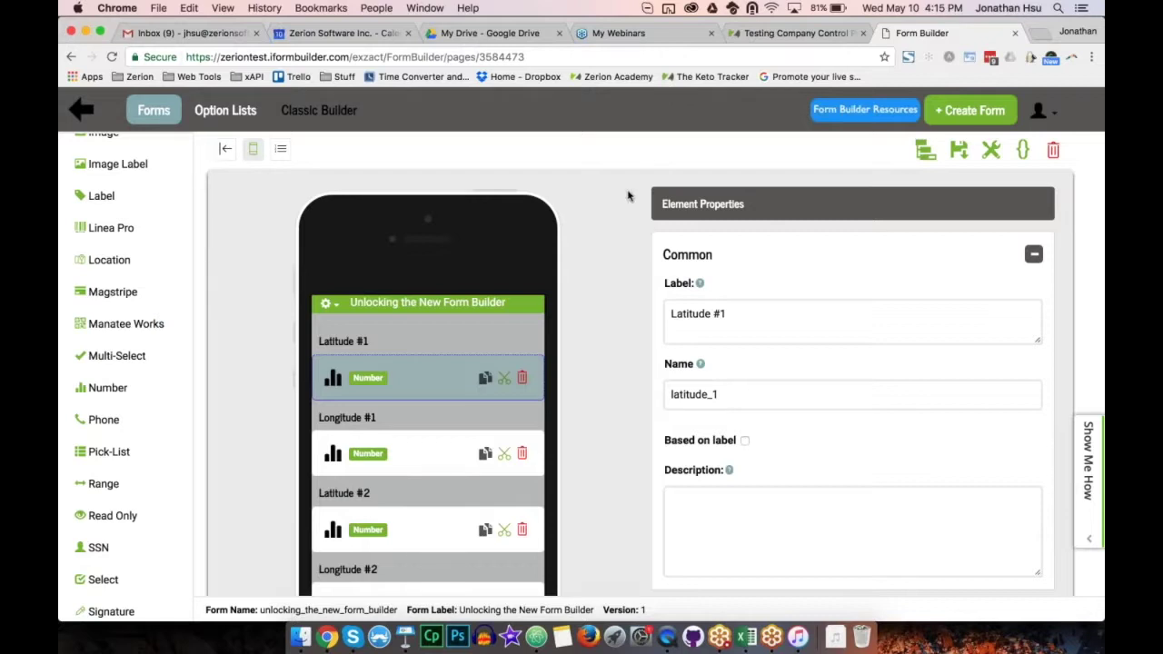
scroll(462, 406, down, 2)
scroll(462, 406, down, 5)
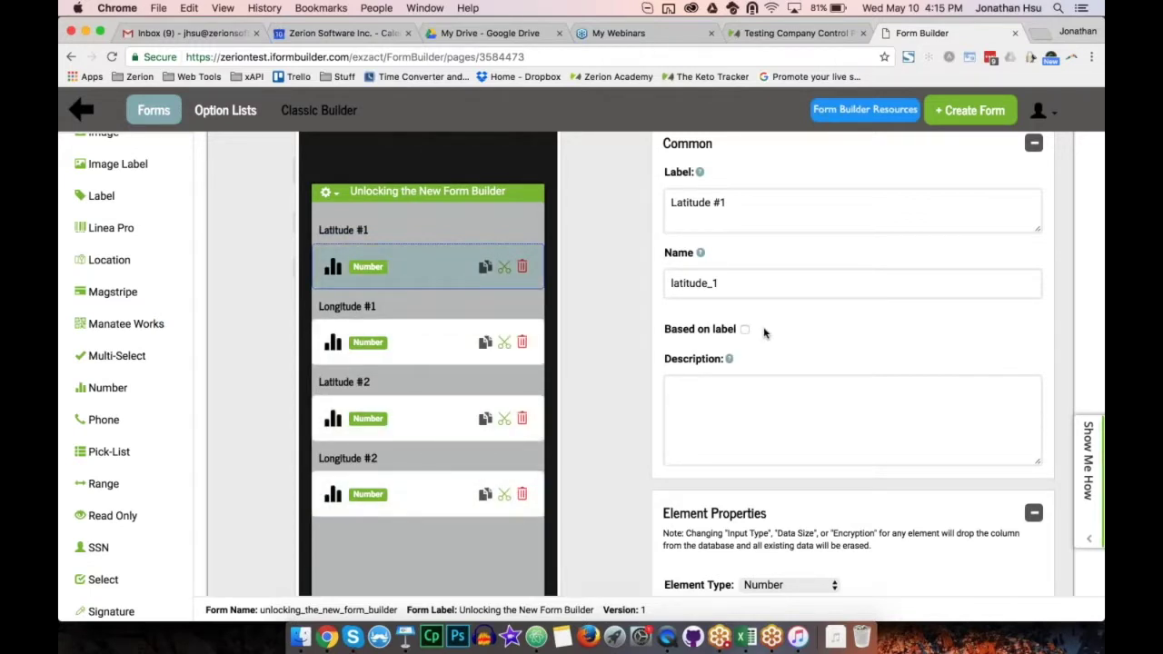
scroll(761, 331, up, 5)
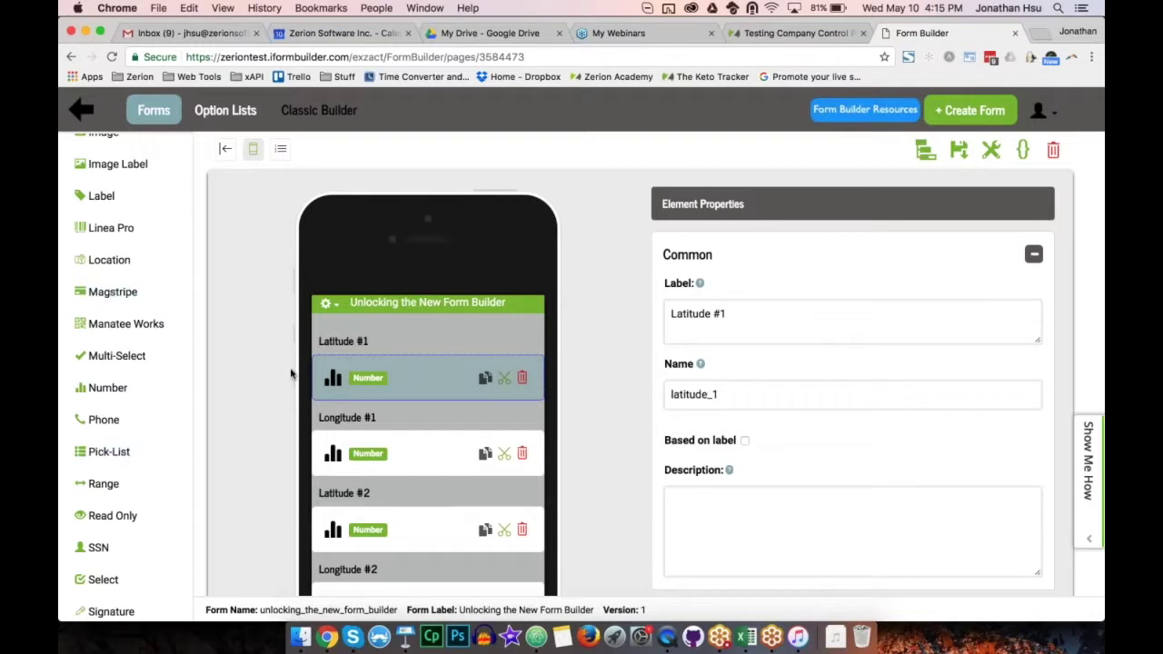
Step: Hide the list of available element types and review the Latitude #1 element's type choices, attributes and data size
click(225, 150)
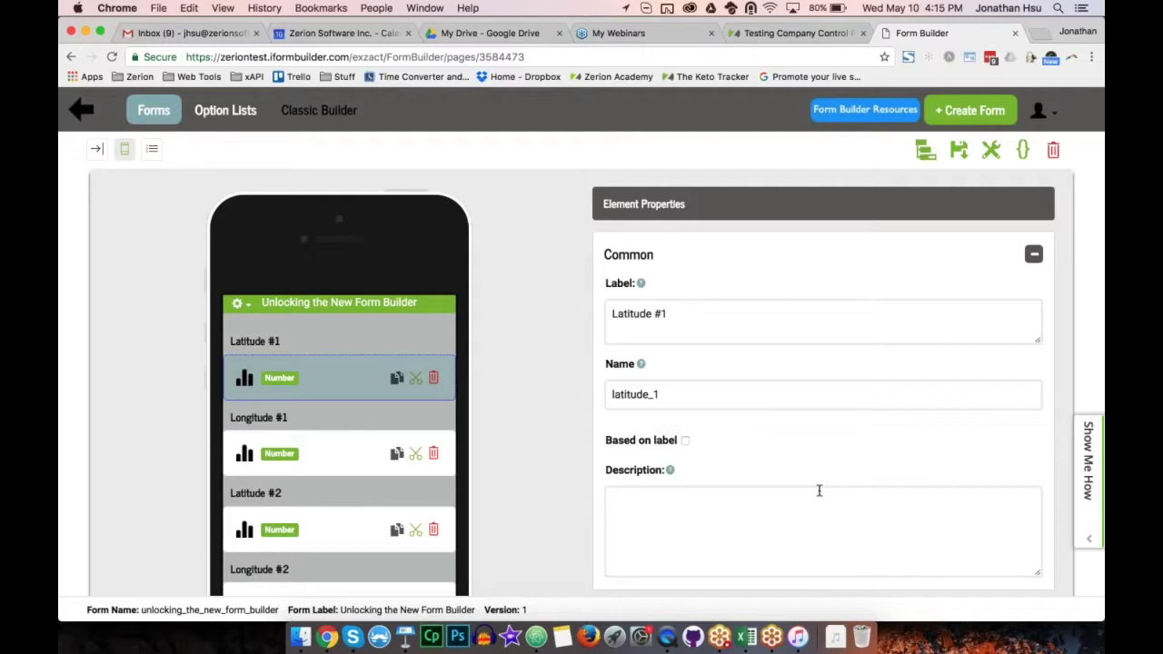
scroll(954, 302, down, 4)
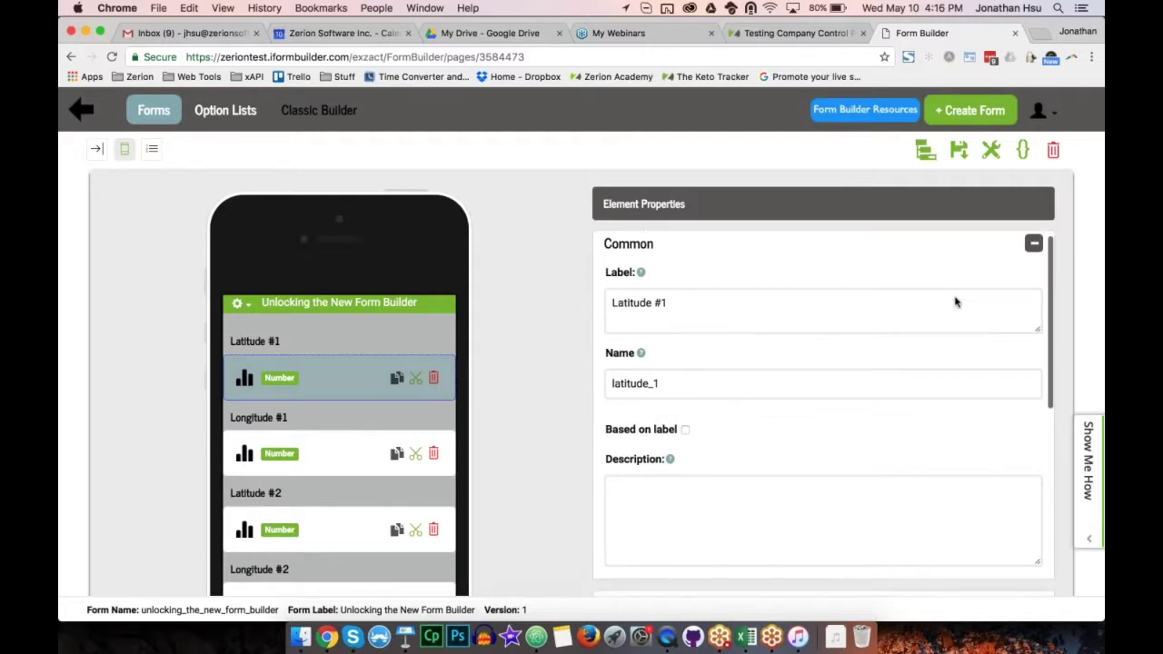
scroll(955, 302, down, 4)
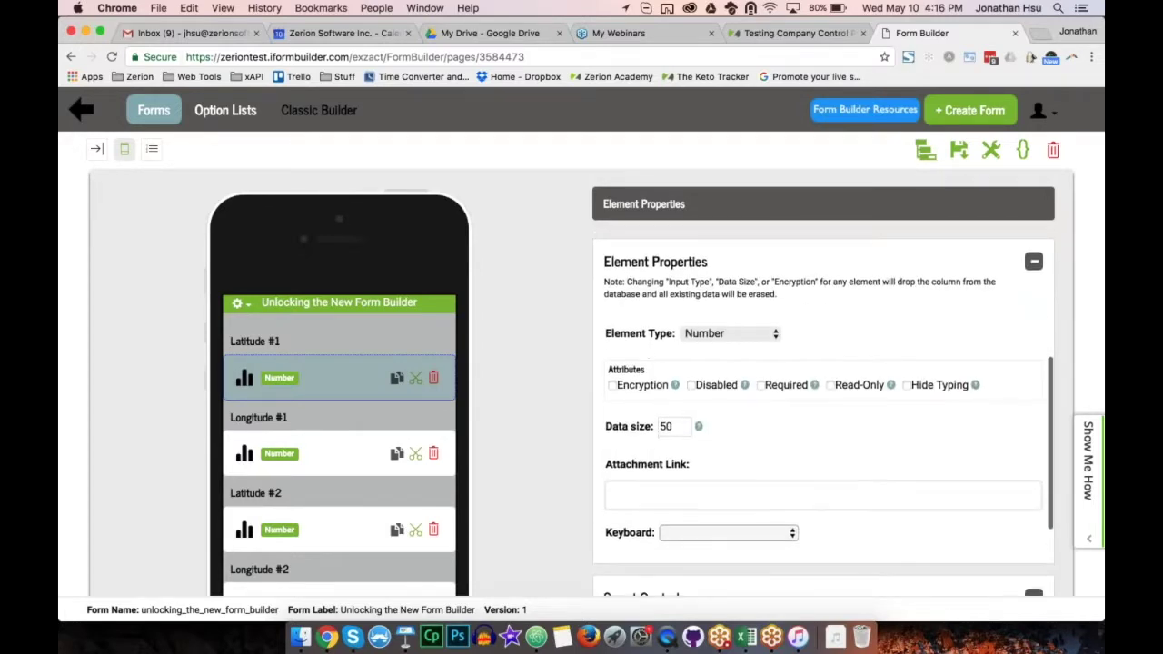
click(753, 337)
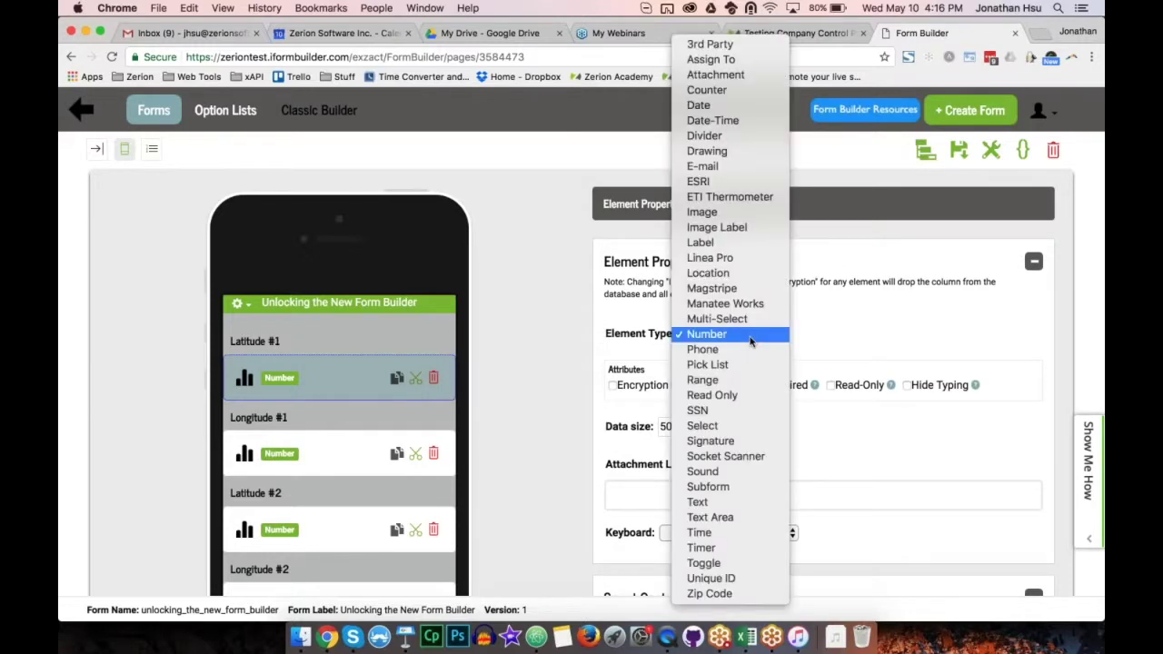
click(881, 325)
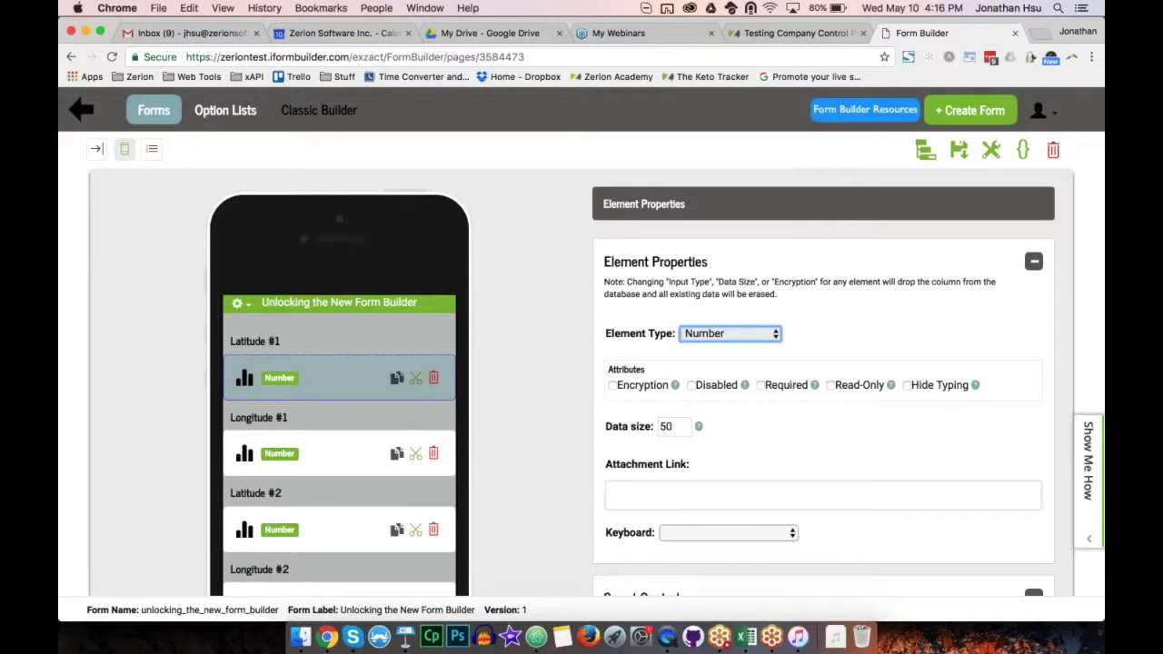
scroll(936, 391, up, 5)
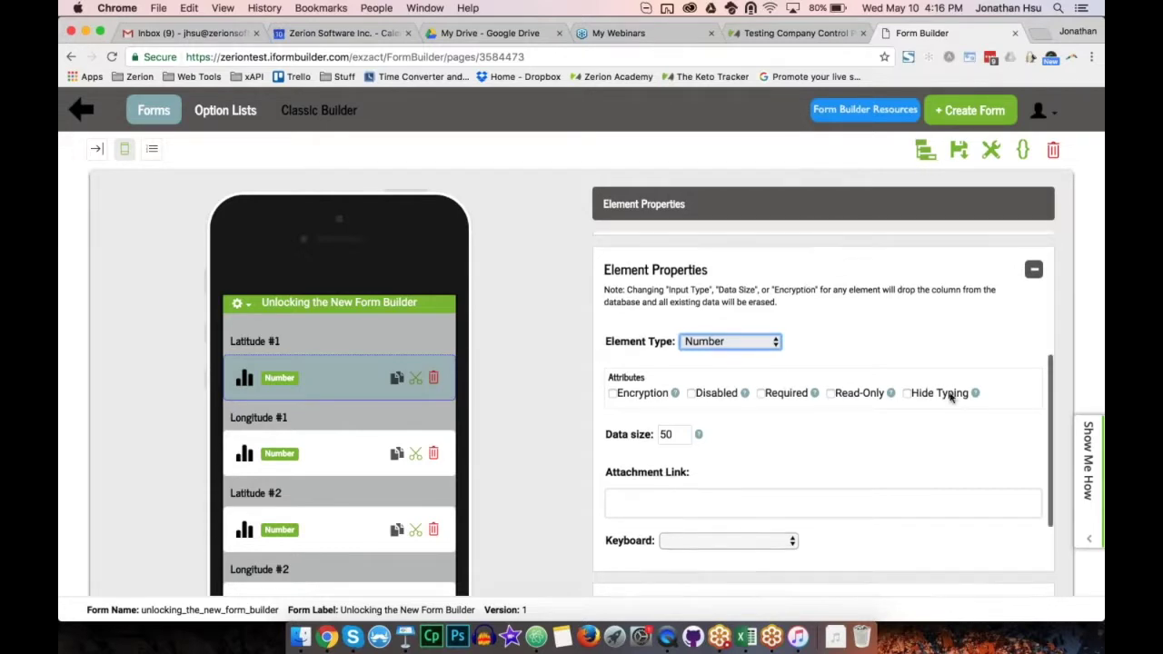
scroll(998, 271, up, 2)
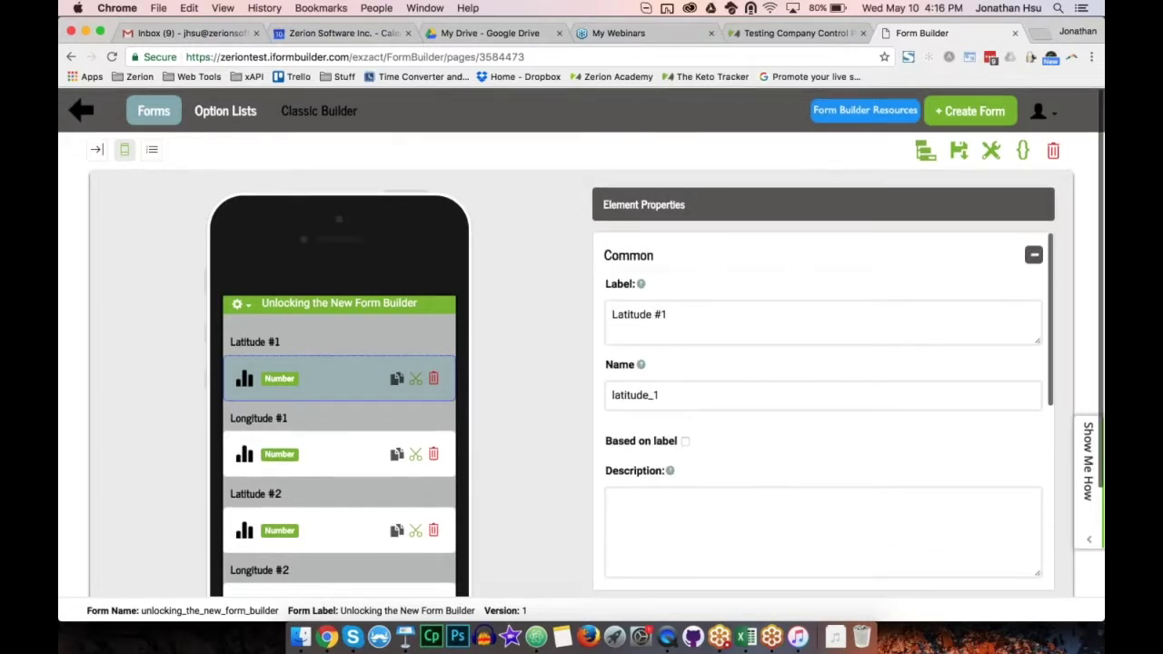
Step: Collapse the Common and Element Properties sections and examine Latitude #1's Smart Control, Reference 1 and Info sections
click(1034, 254)
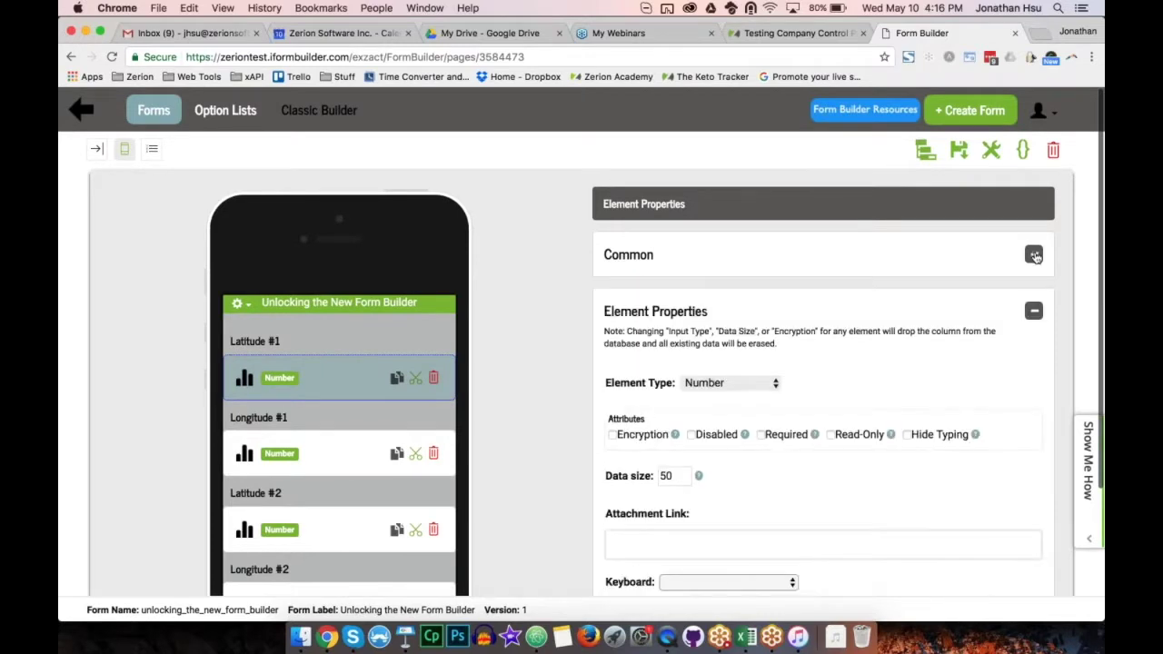
click(1034, 312)
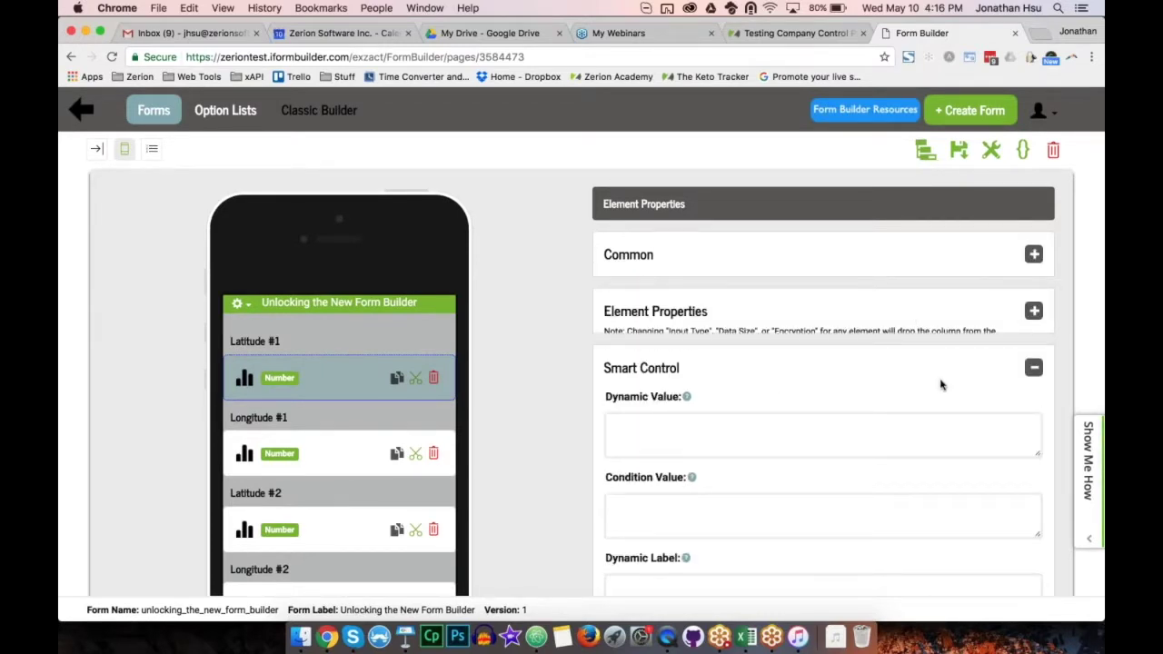
scroll(940, 385, down, 3)
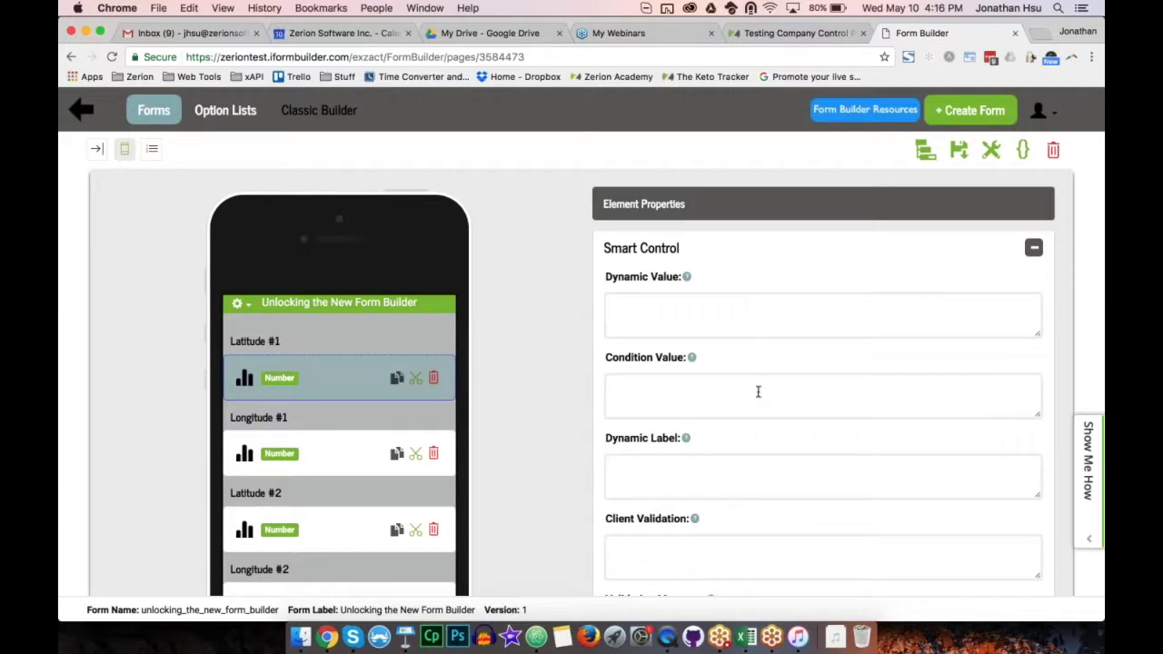
scroll(758, 391, down, 5)
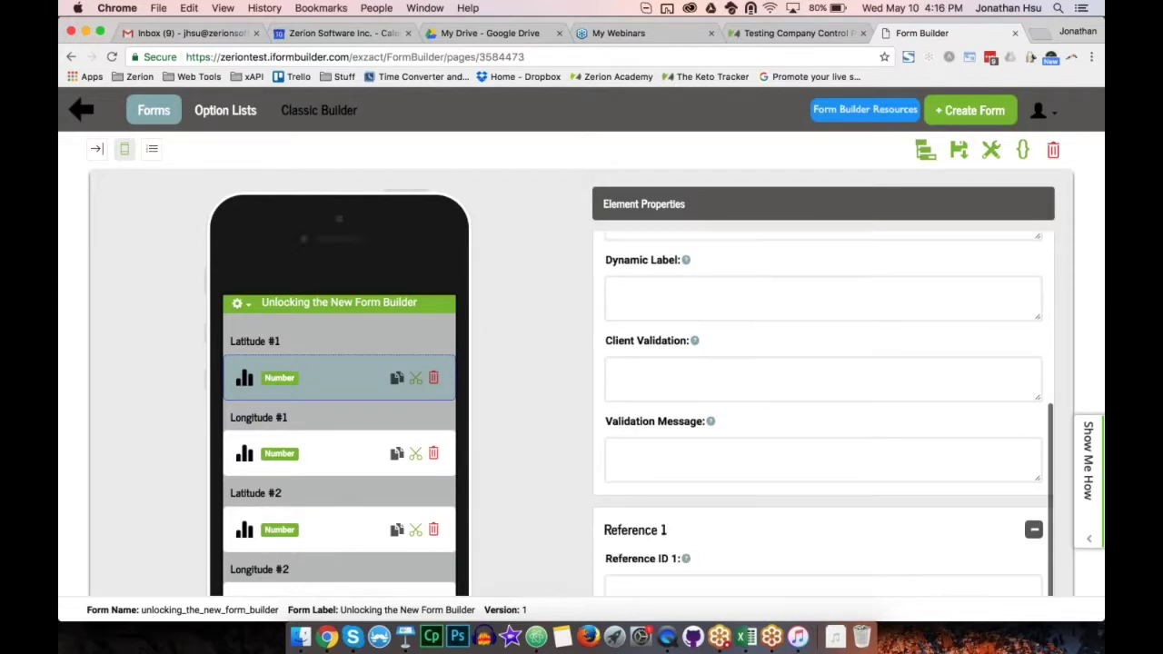
scroll(831, 428, down, 5)
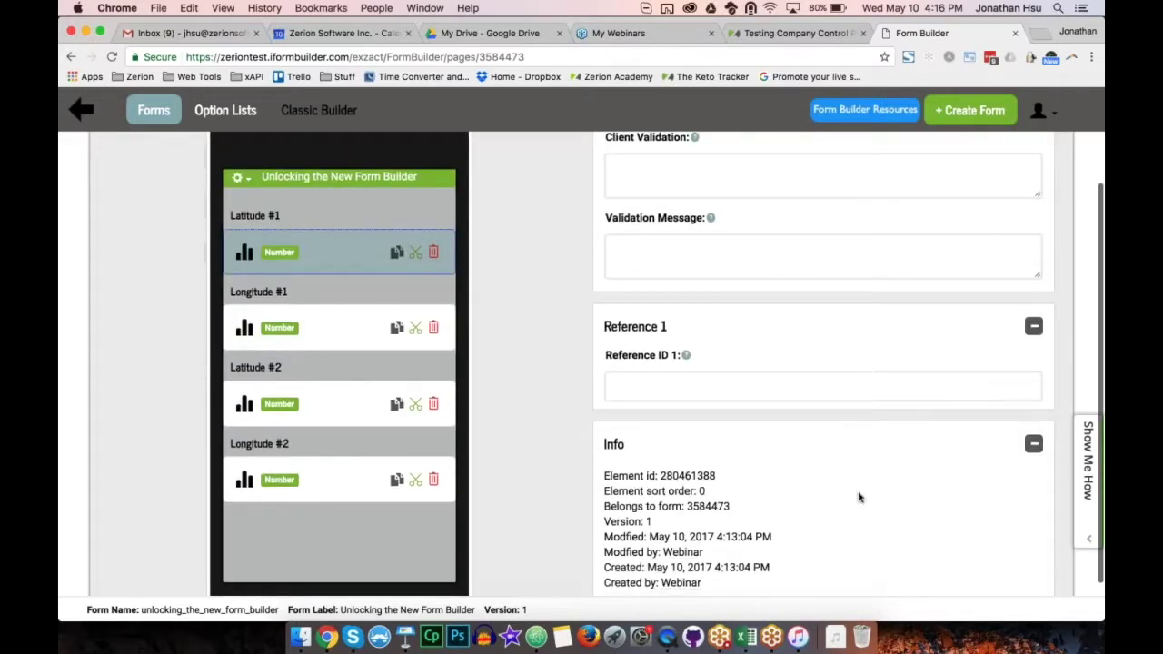
scroll(858, 497, up, 10)
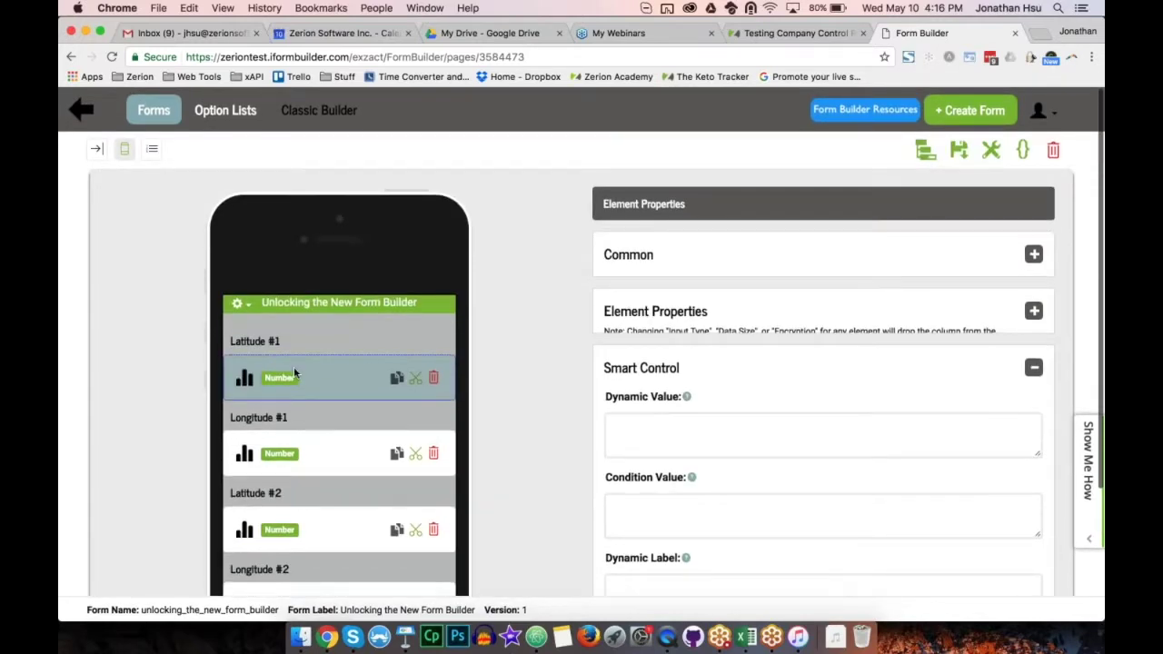
Step: Show the available element types again and add a Text element directly below Latitude #1
click(97, 149)
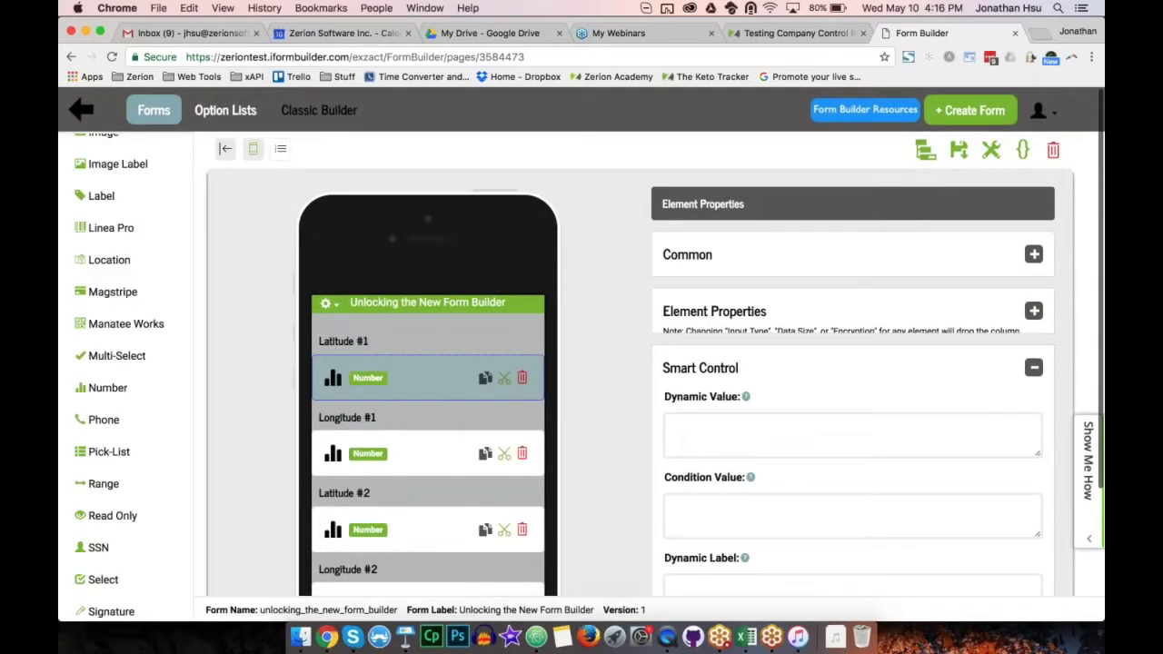
scroll(138, 484, down, 5)
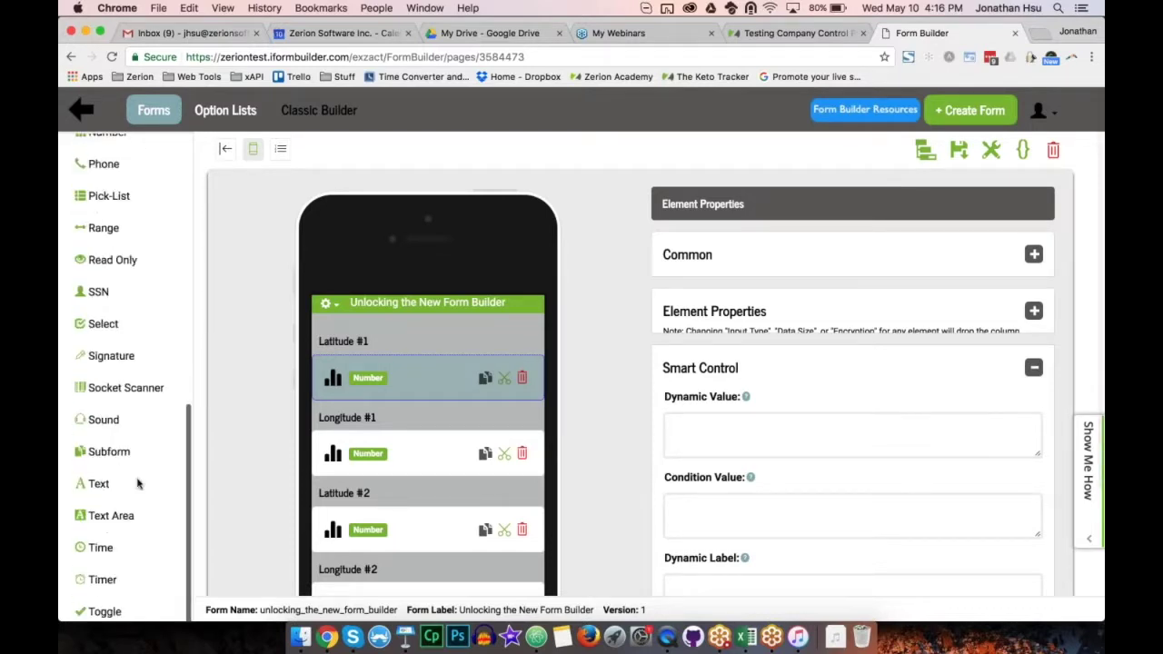
click(139, 483)
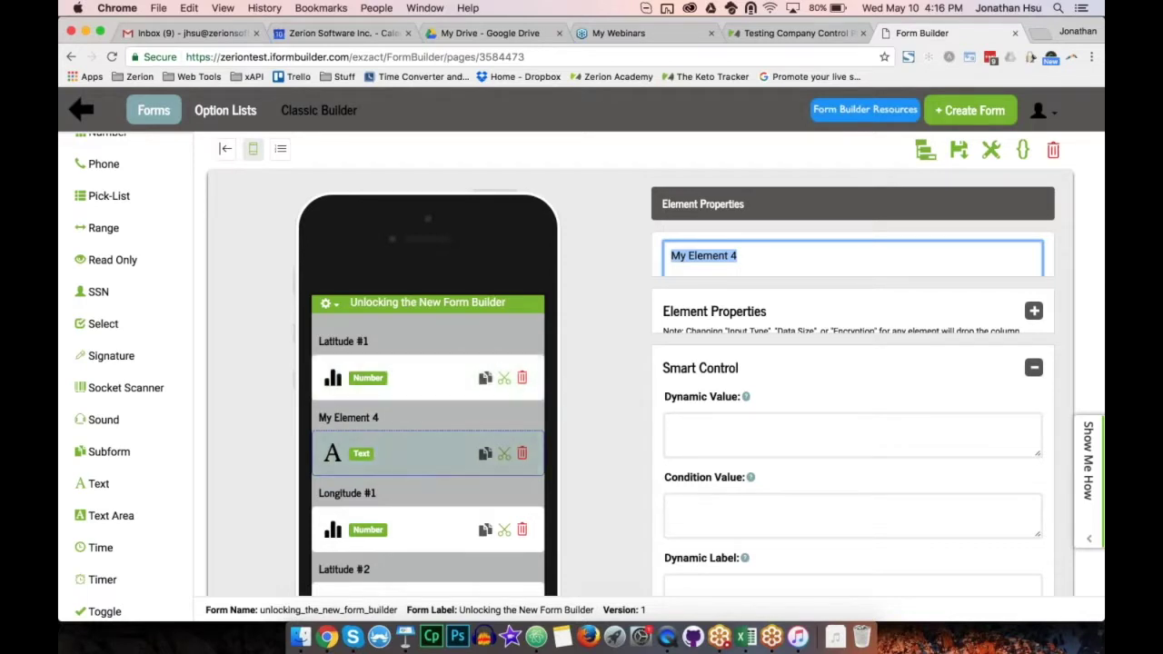
Step: Review the new Text element's Smart Table Search properties and delete the element from the form
click(1030, 238)
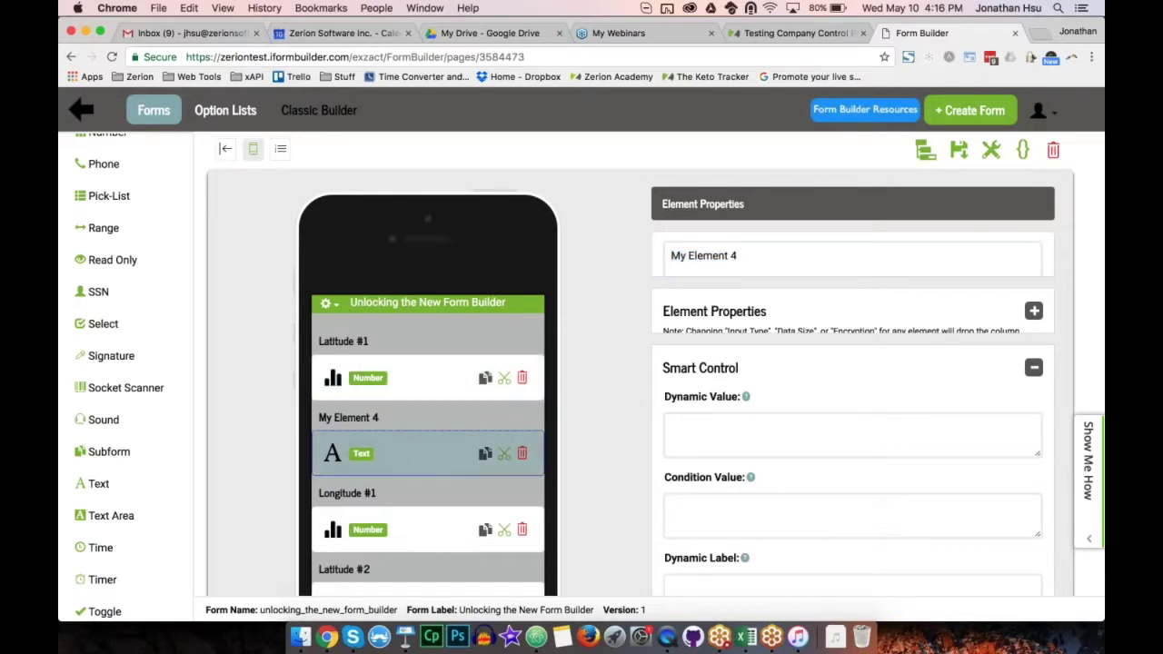
scroll(783, 339, down, 10)
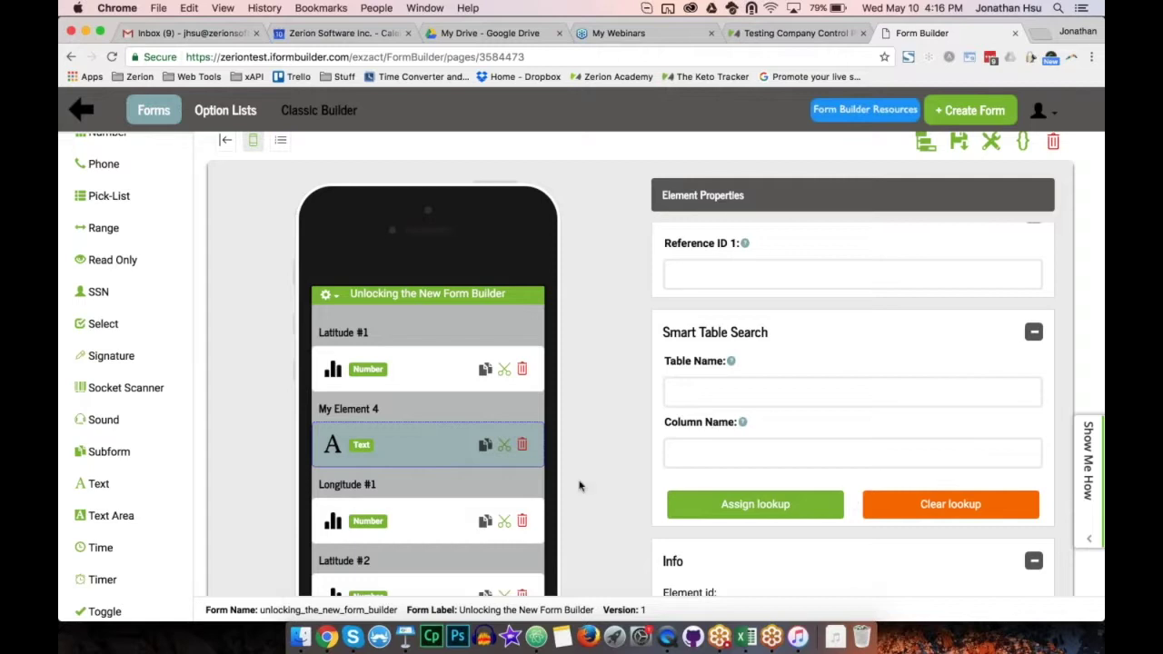
click(523, 446)
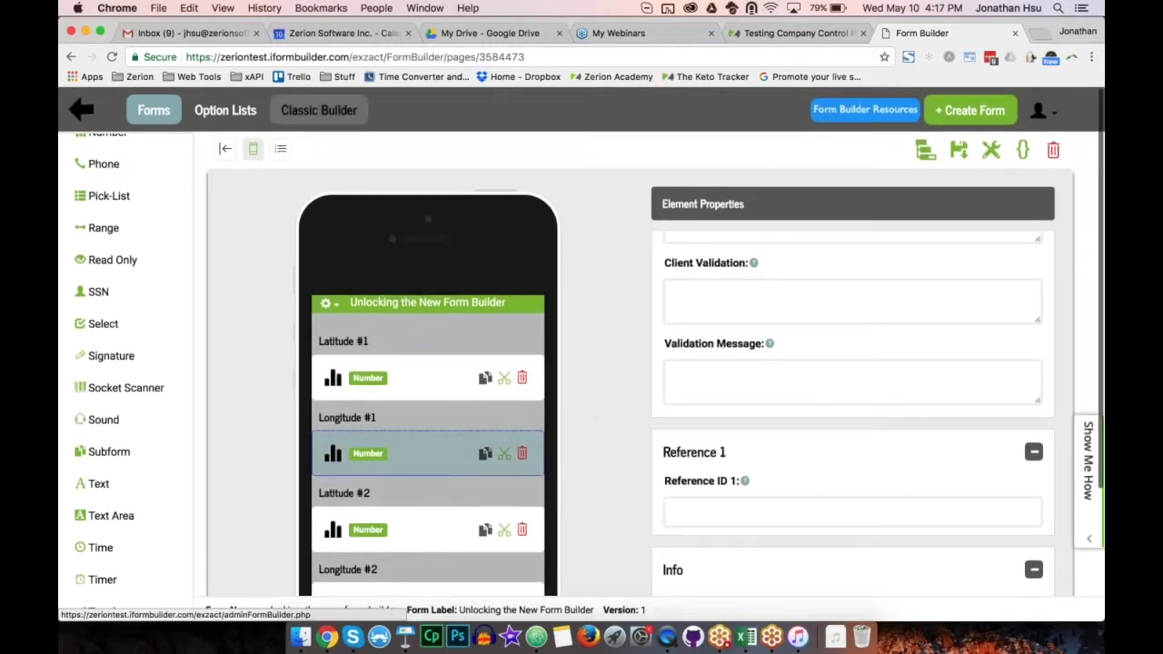
Step: Switch the form to table view, show the Dynamic Value column, and hide the Data Type and Label columns
click(279, 153)
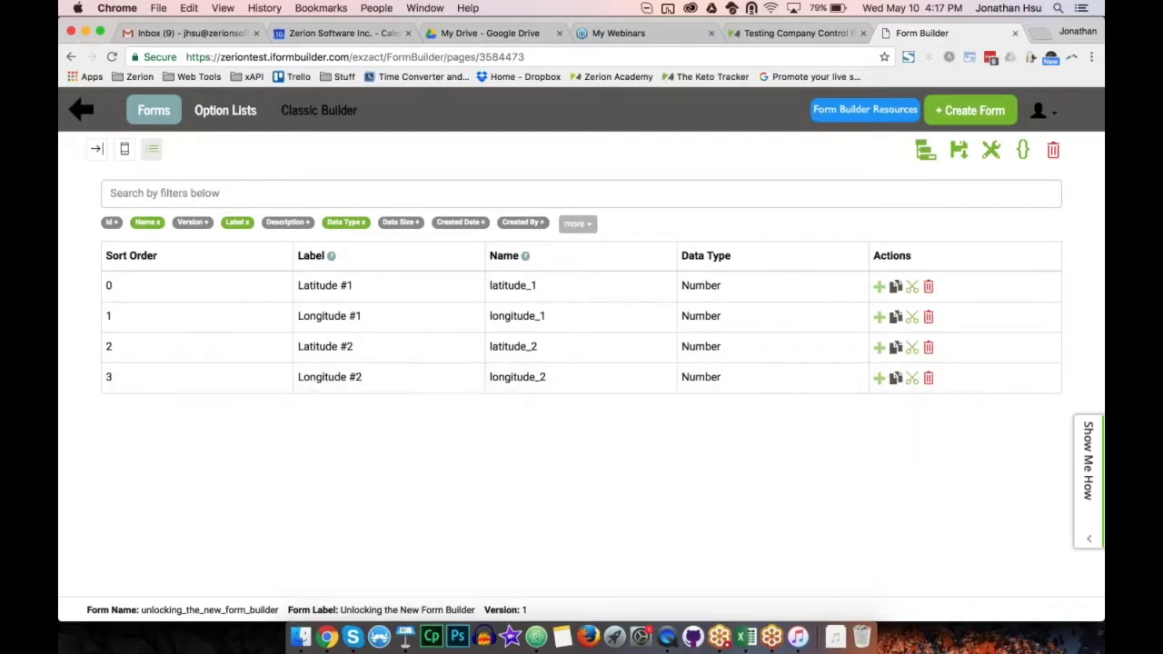
click(586, 224)
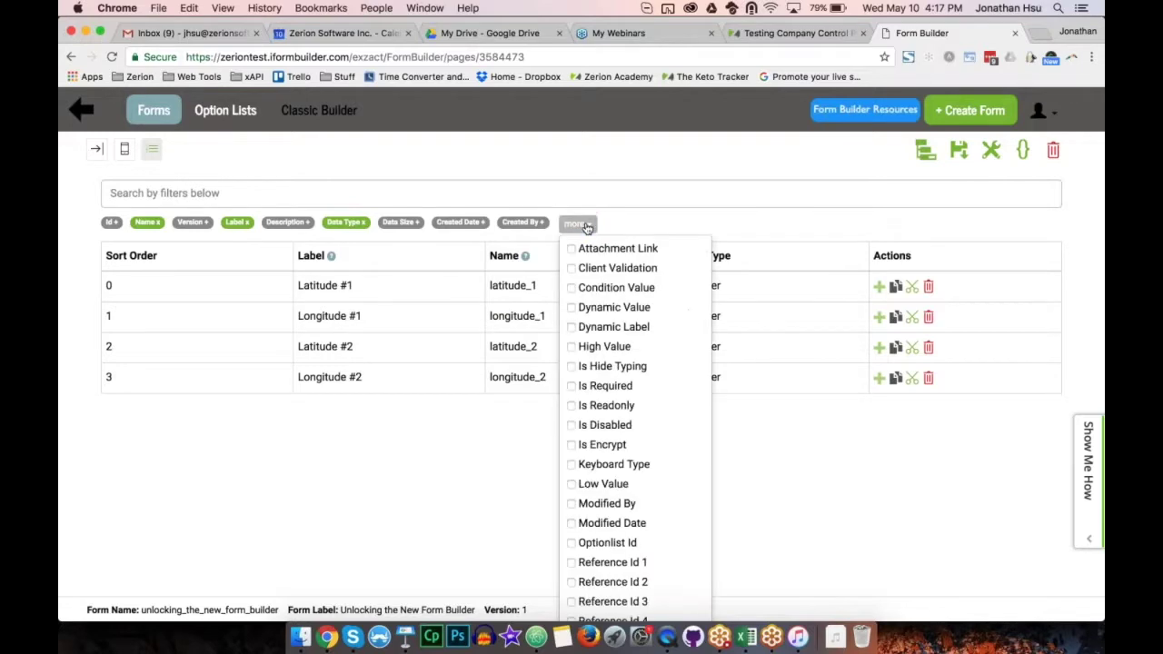
click(572, 307)
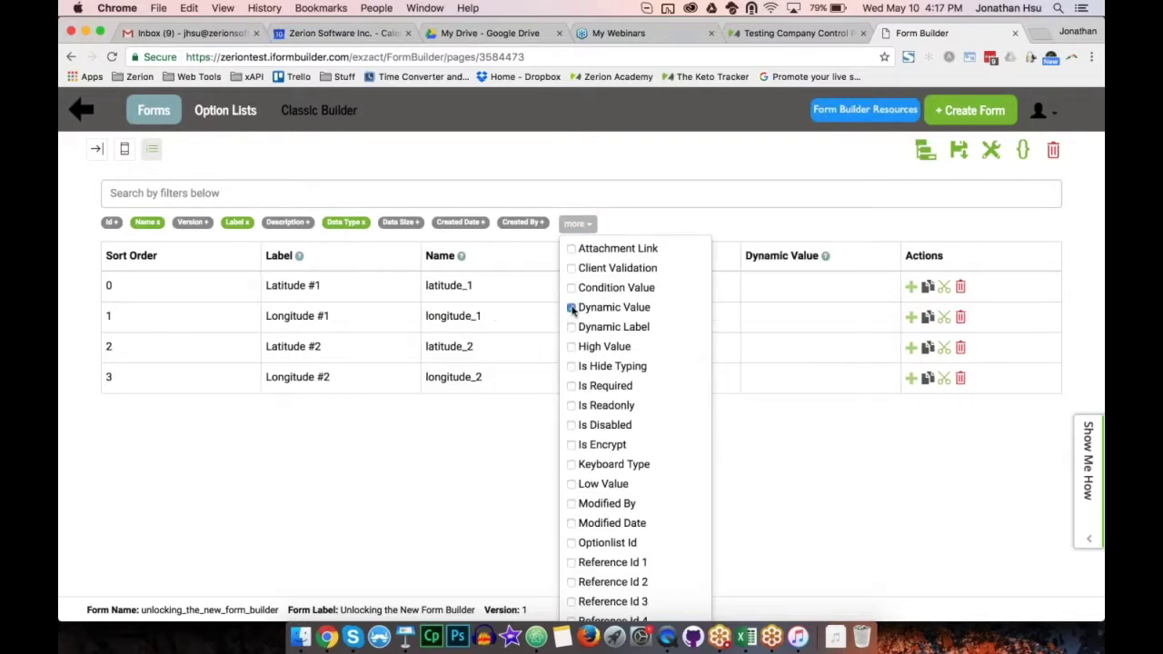
click(749, 493)
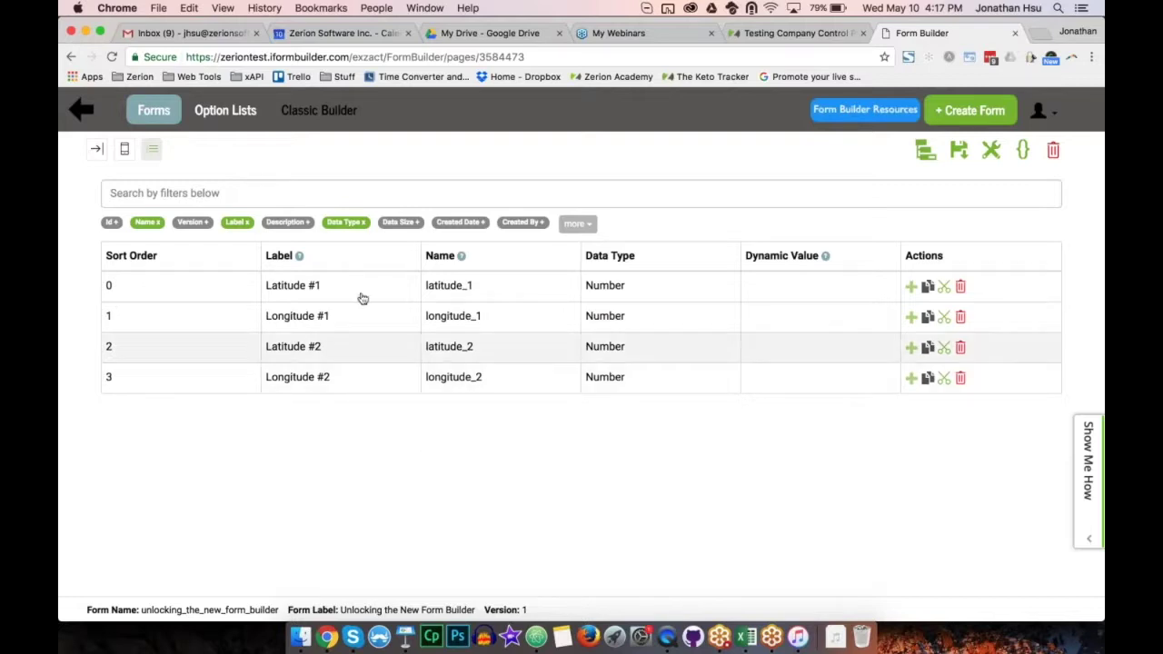
click(362, 221)
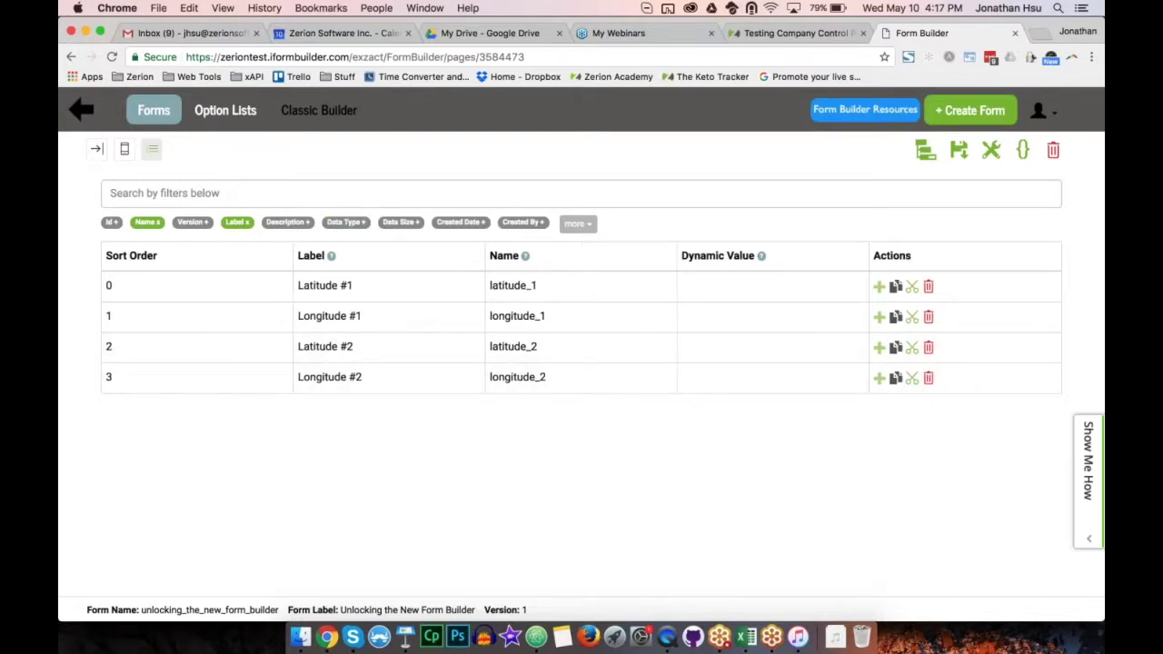
click(245, 221)
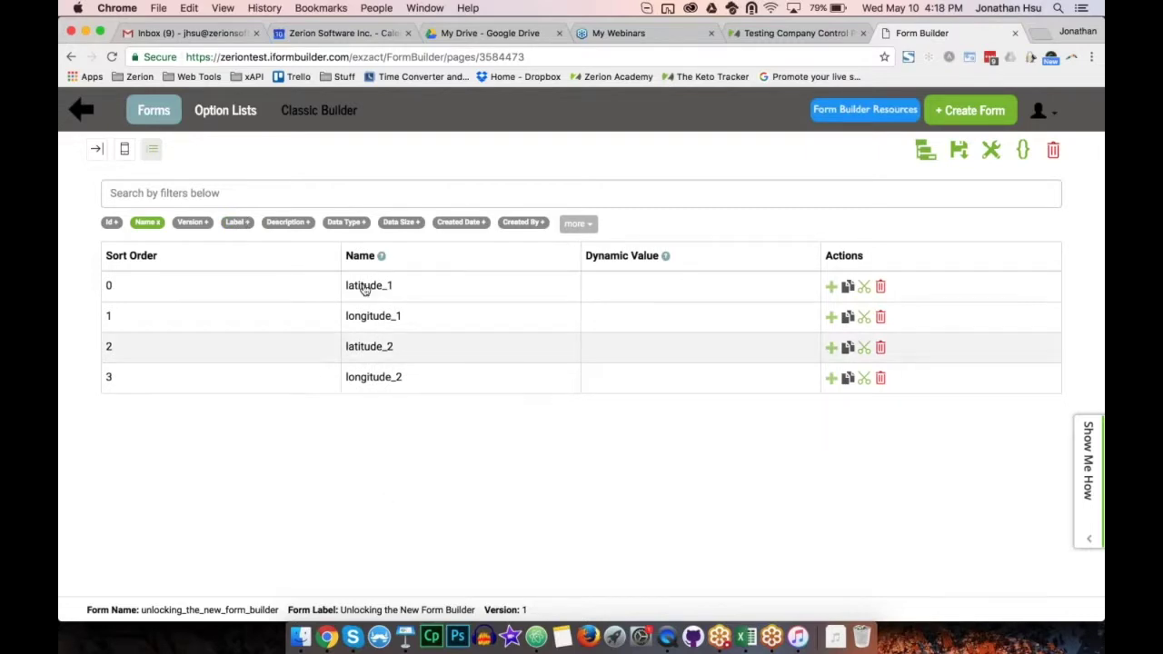
Step: Set the dynamic value of the latitude_1 element to "latitude_1 = 0"
click(631, 295)
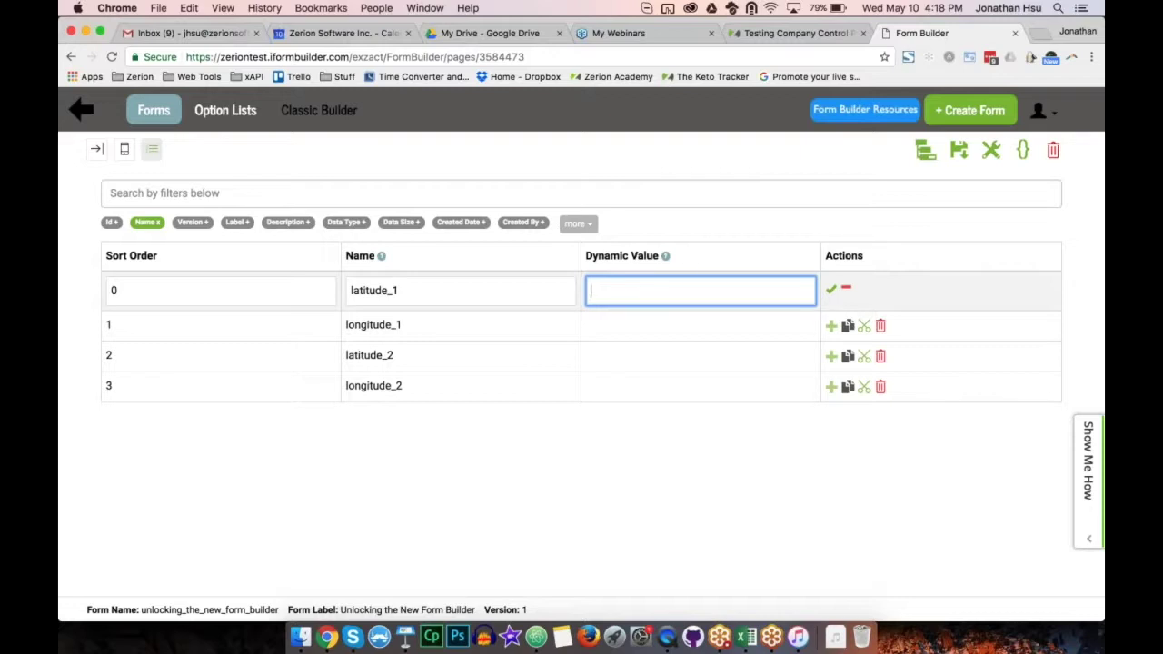
text(latitude_1 = 0)
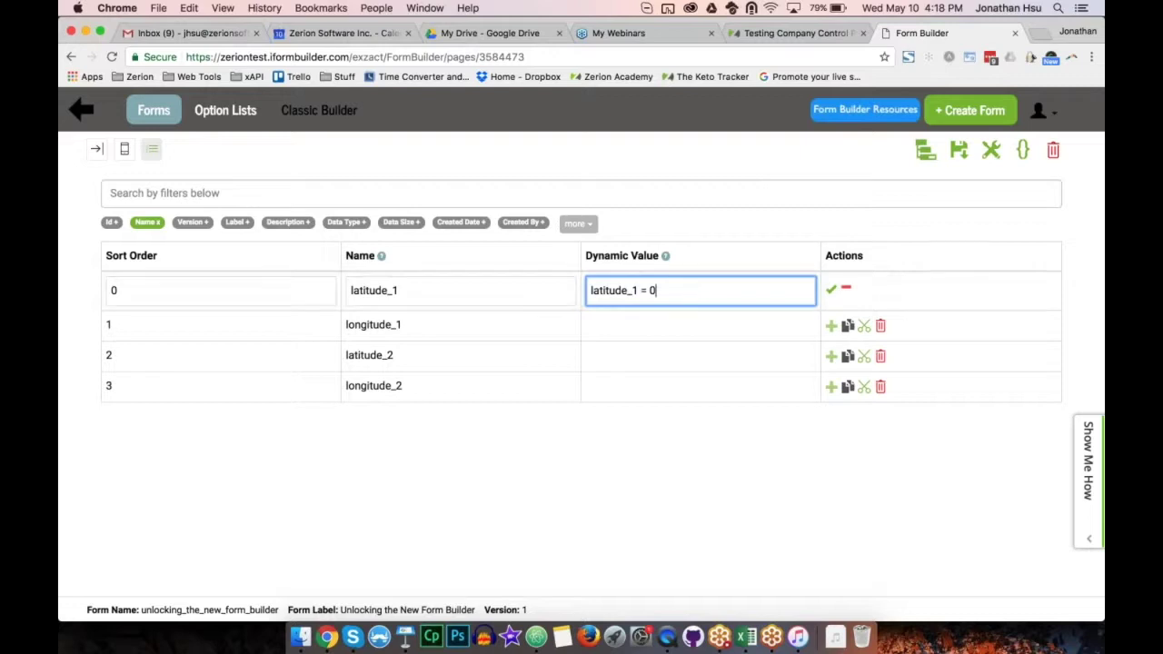
click(831, 290)
Step: Set the dynamic value of the longitude_1 element to "longitude_1 = 0"
click(664, 327)
text(lat)
key(BackSpace)
key(BackSpace)
text(ong)
key(BackSpace)
key(BackSpace)
text(ngitude)
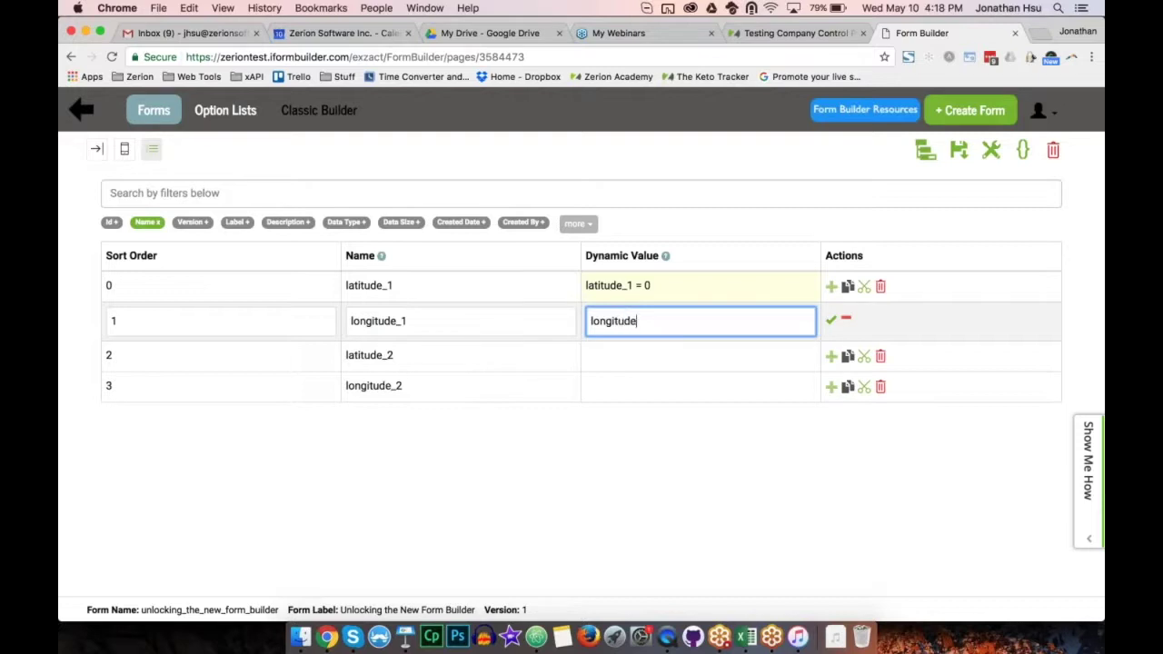
text(_1 = 0)
click(832, 322)
Step: Set the dynamic value of the latitude_2 element to "latitude_2 = 0"
click(675, 351)
text(l)
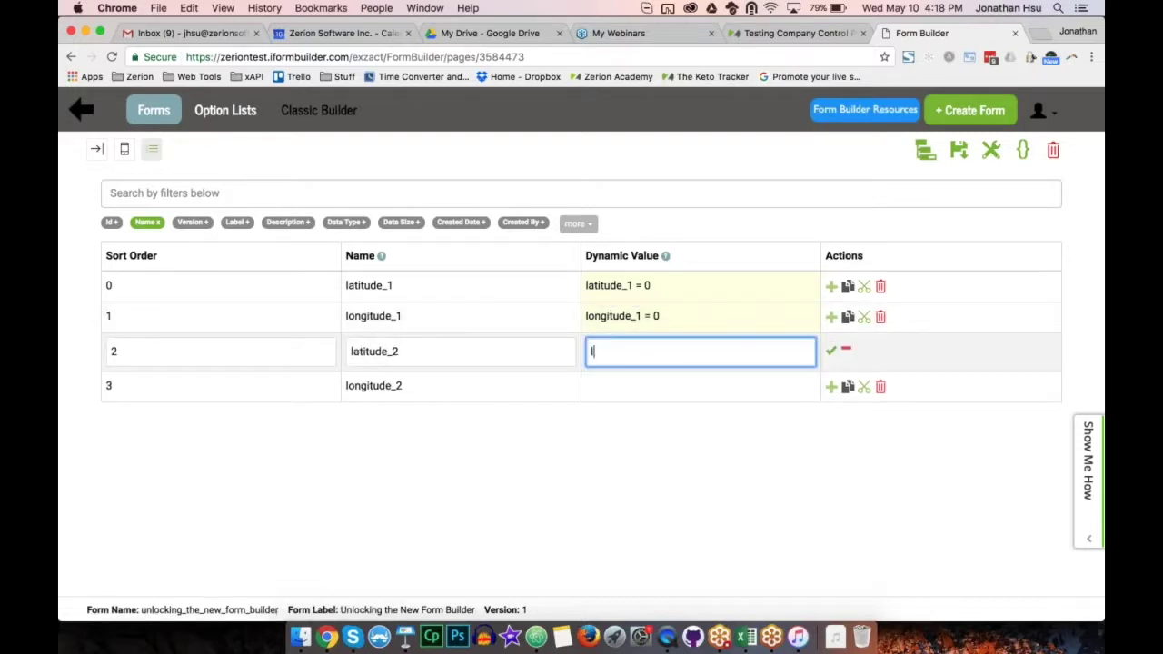
text(atitude_2 = 0)
click(830, 350)
Step: Set the dynamic value of the longitude_2 element to "longitude_2 = 0" and save the form
click(649, 389)
text(lo)
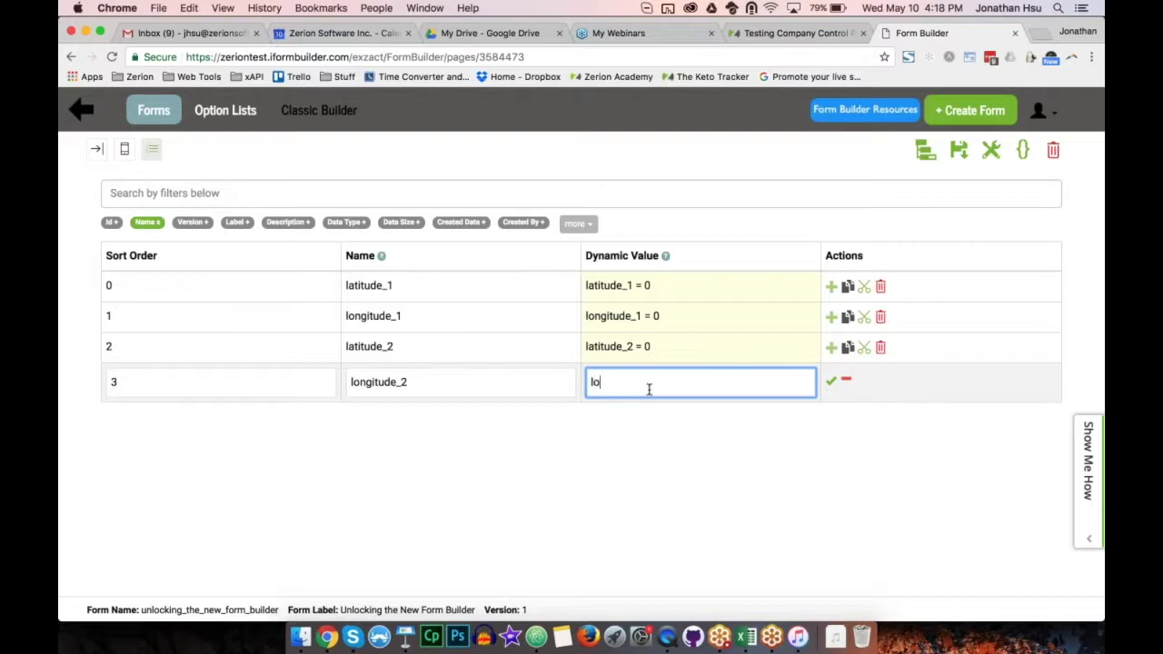
text(ngitude _2 = 0)
click(830, 381)
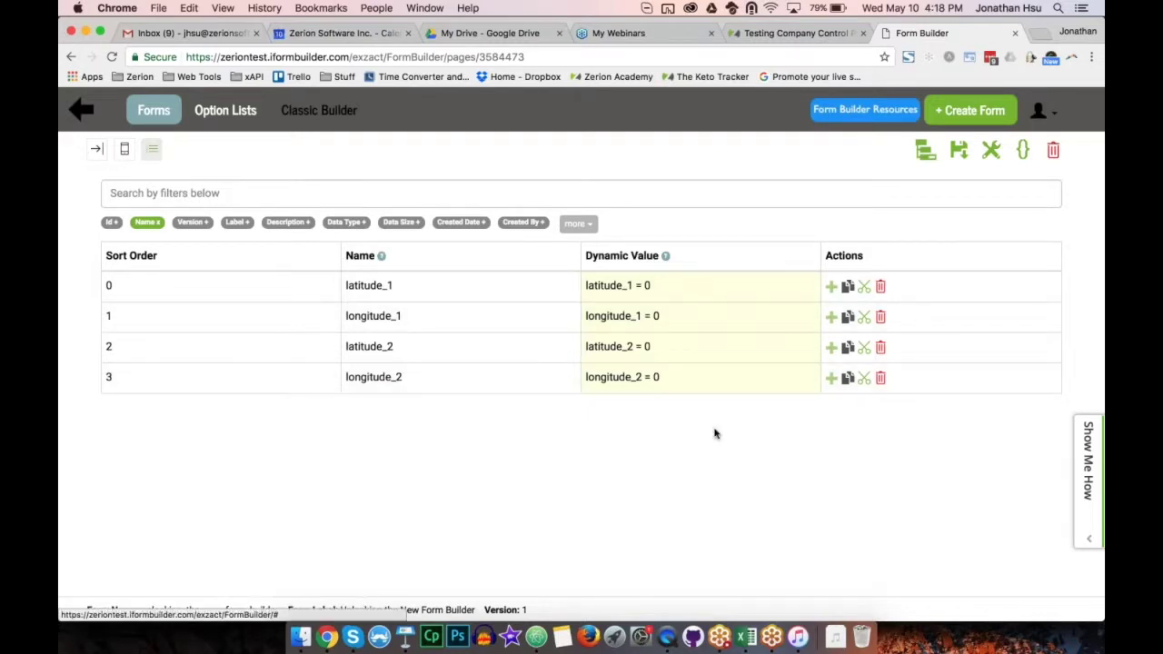
click(961, 158)
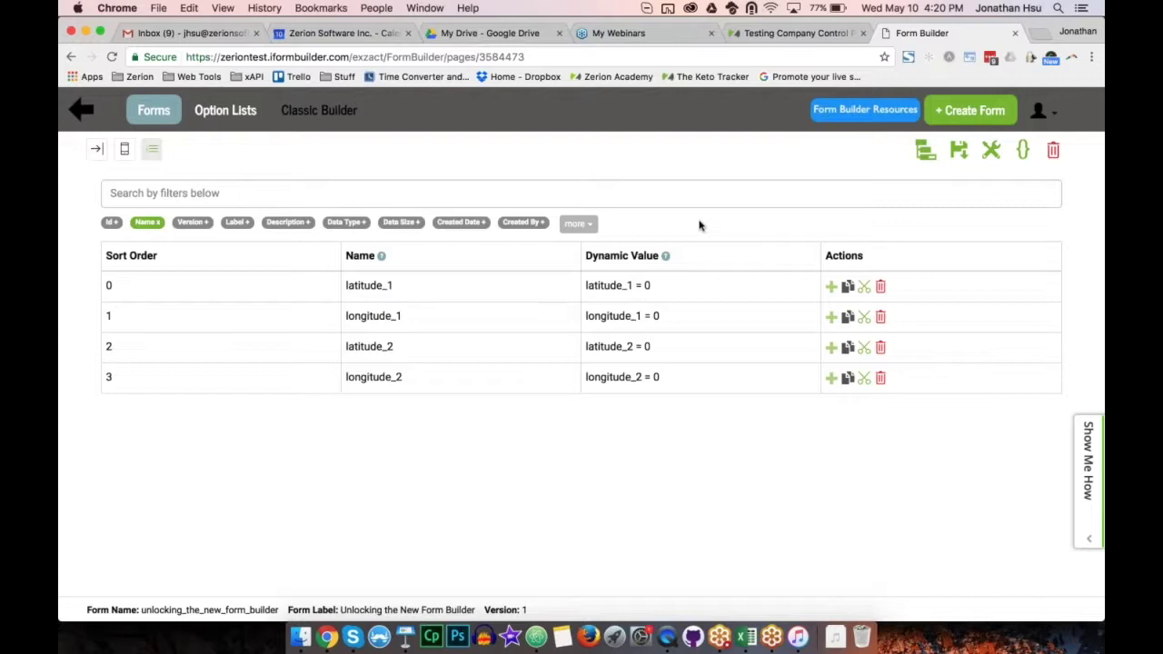
Step: Show the Condition Value column after Dynamic Value in the element table
click(586, 223)
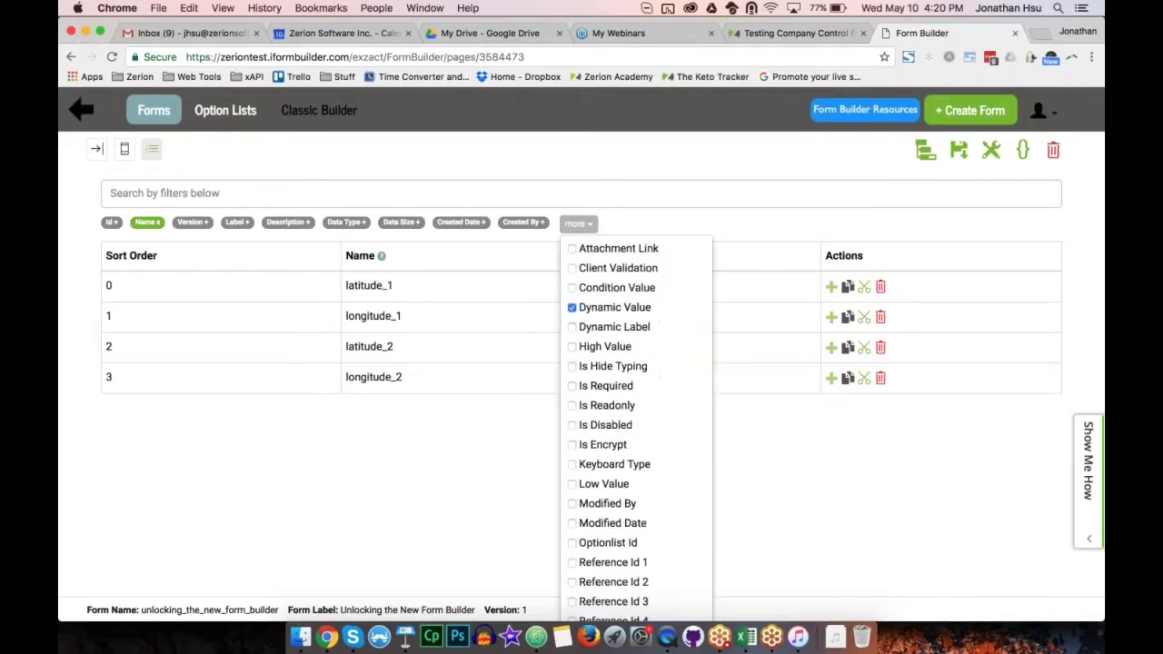
click(572, 288)
click(650, 216)
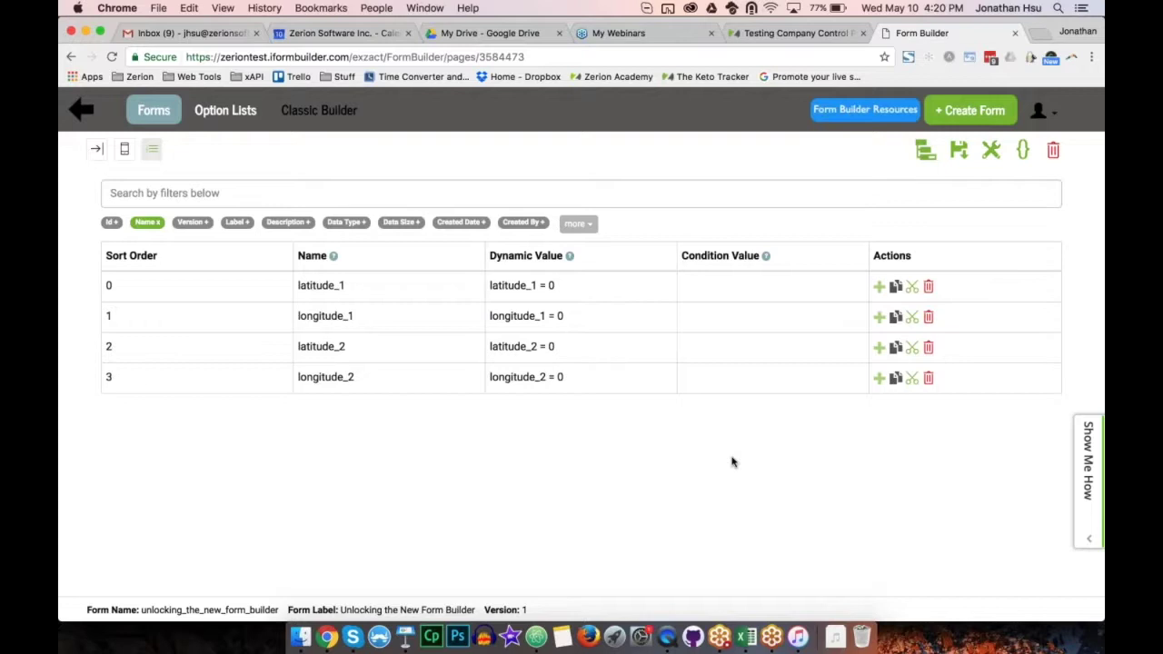
click(818, 193)
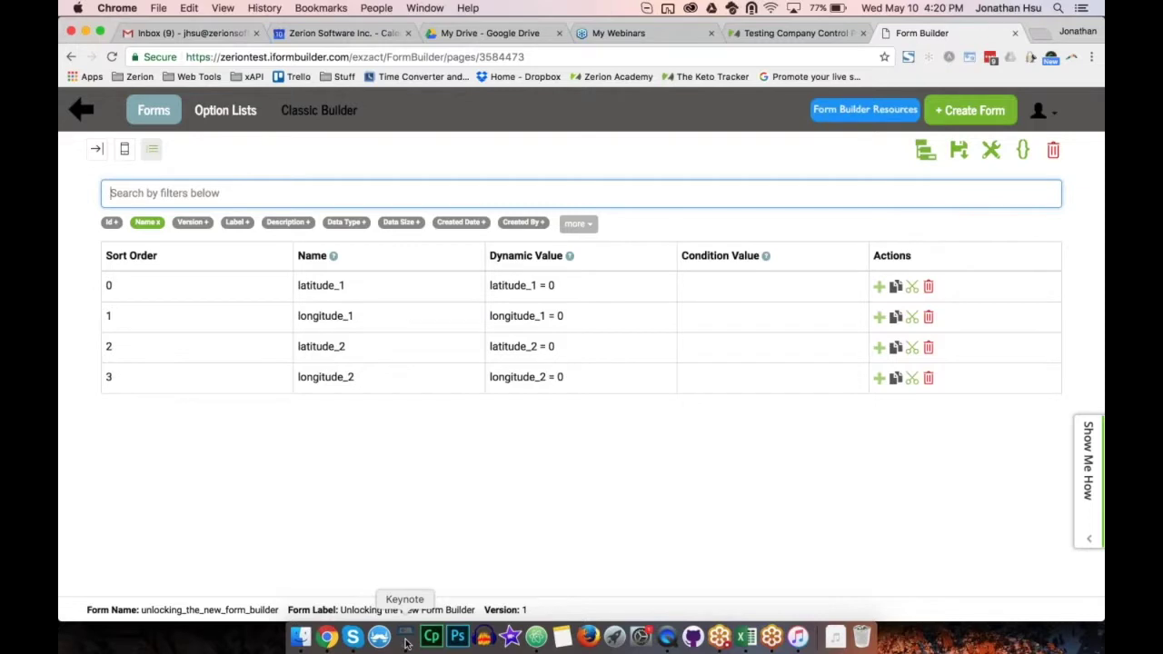
Step: Switch to the Keynote presentation and review the Form Builder Home Screen and Form Builder Interface slides
click(406, 642)
key(Down)
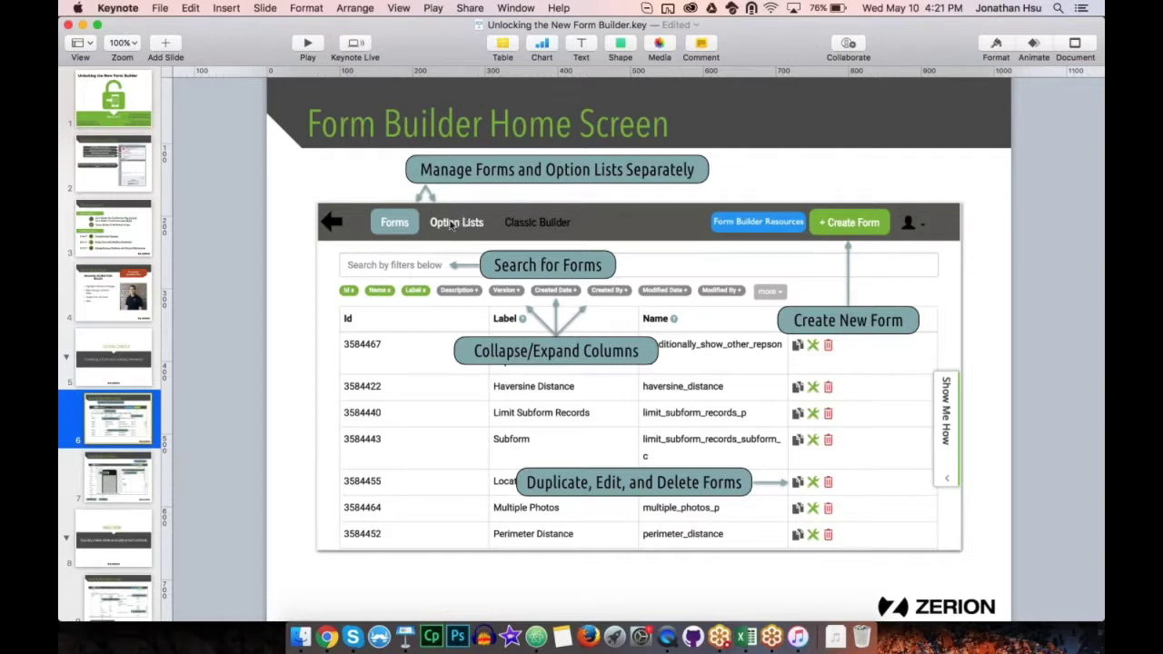
click(116, 483)
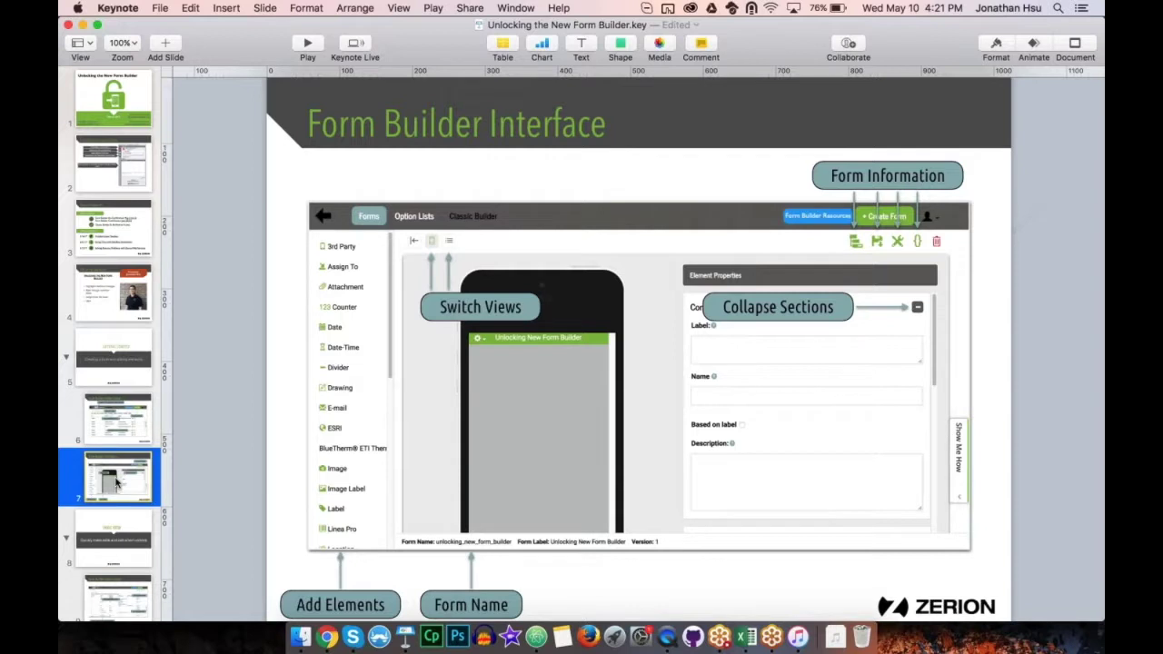
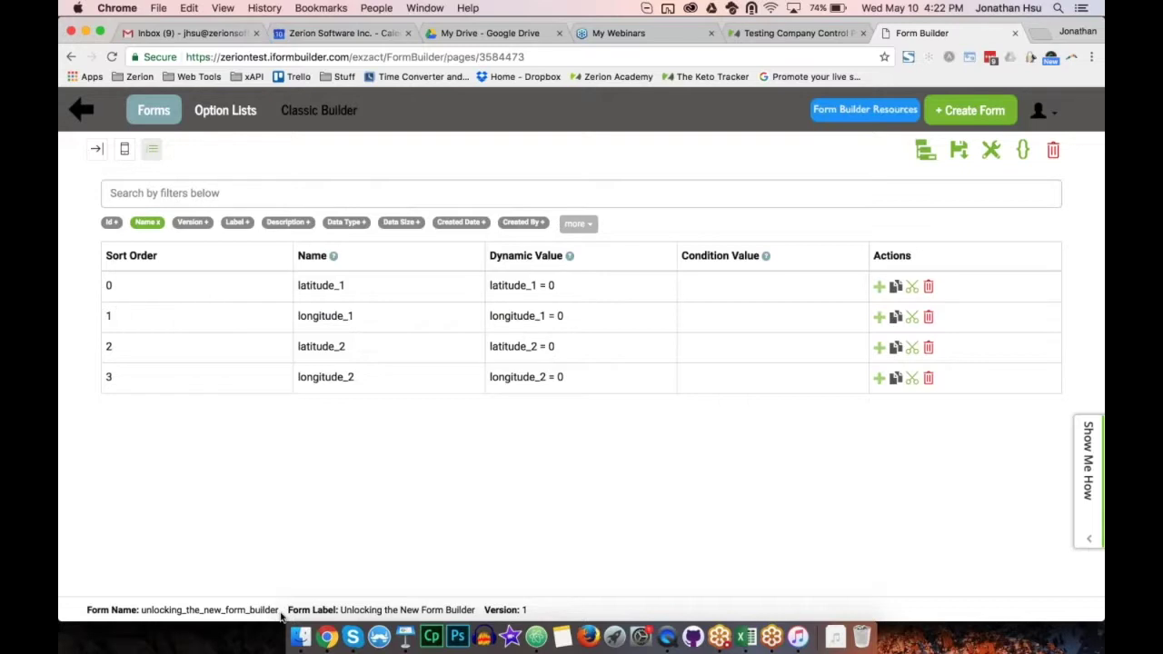
Step: Highlight the form name in the builder's footer and compare it with the Table Name in the form's properties
drag(279, 610, 139, 610)
click(991, 150)
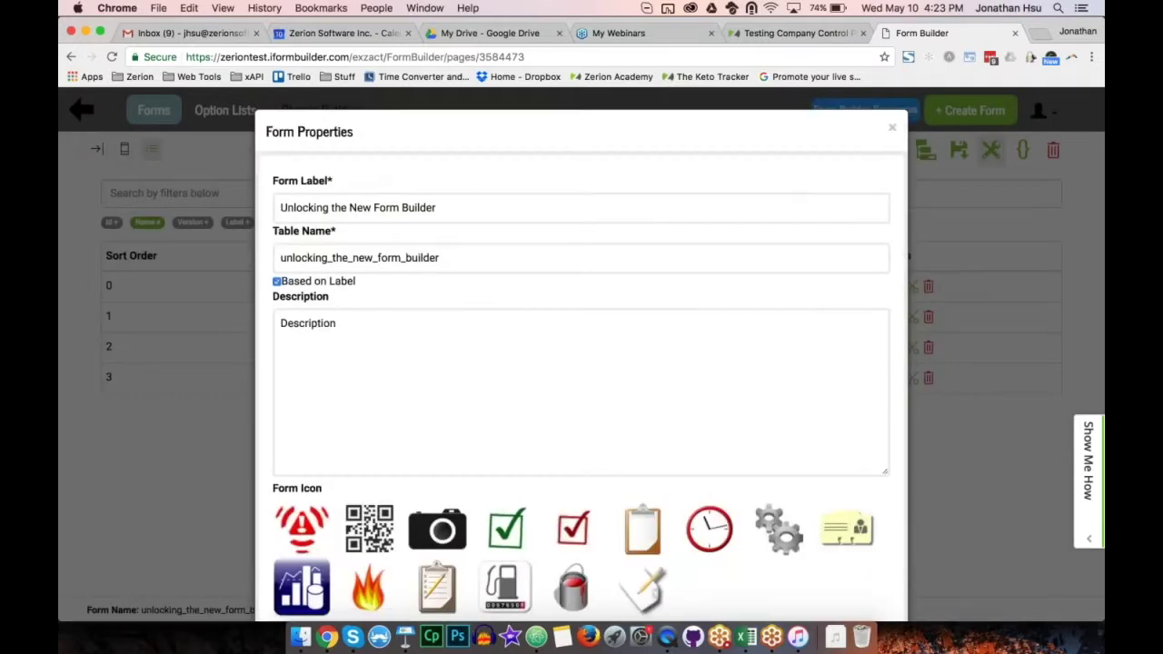
drag(440, 258, 274, 258)
click(891, 127)
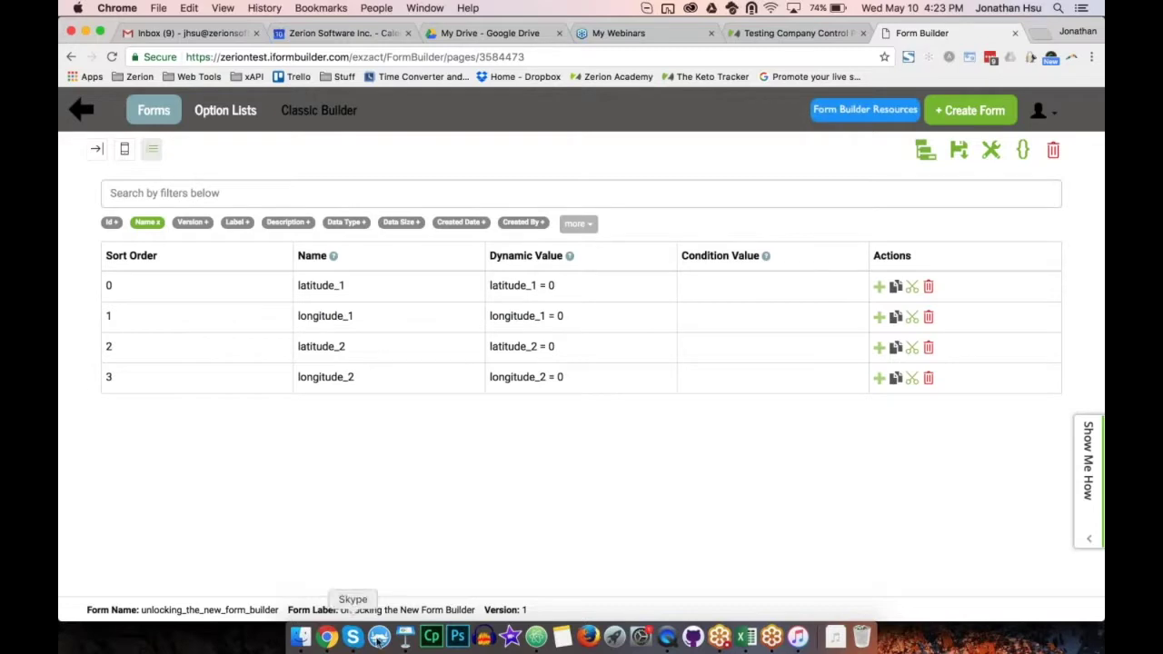
Step: Switch to the Keynote presentation and review the Table View slide and the slide after it
click(405, 636)
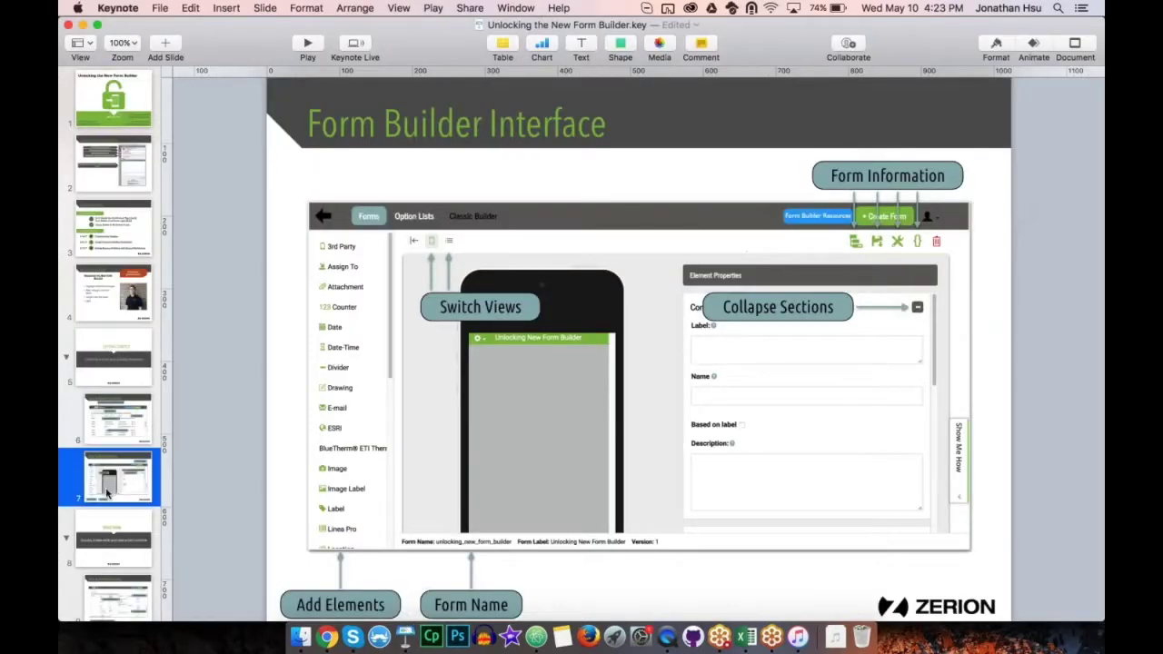
click(110, 551)
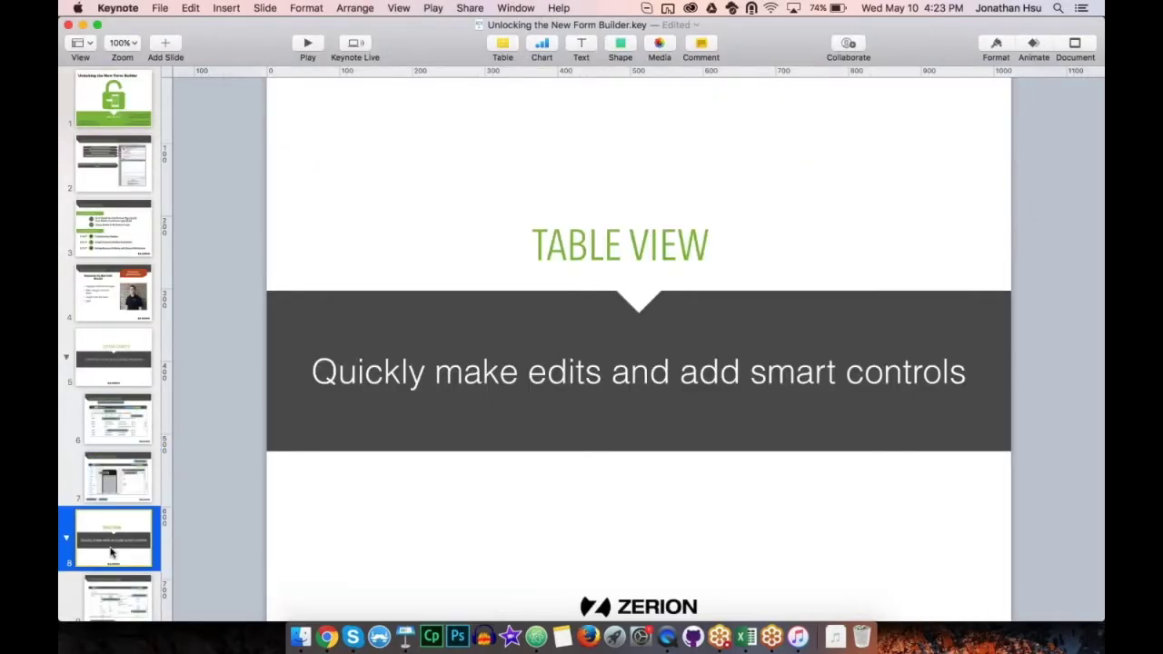
key(Down)
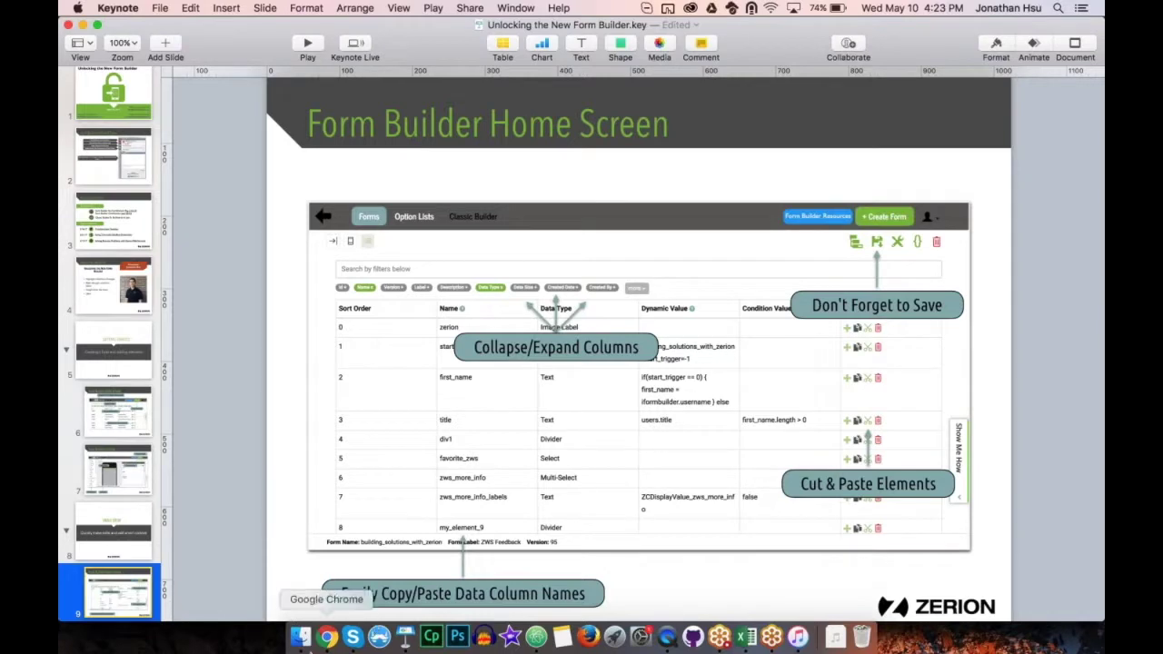
Step: Switch back to the Form Builder in Chrome and hide the Dynamic Value and Condition Value columns
click(327, 639)
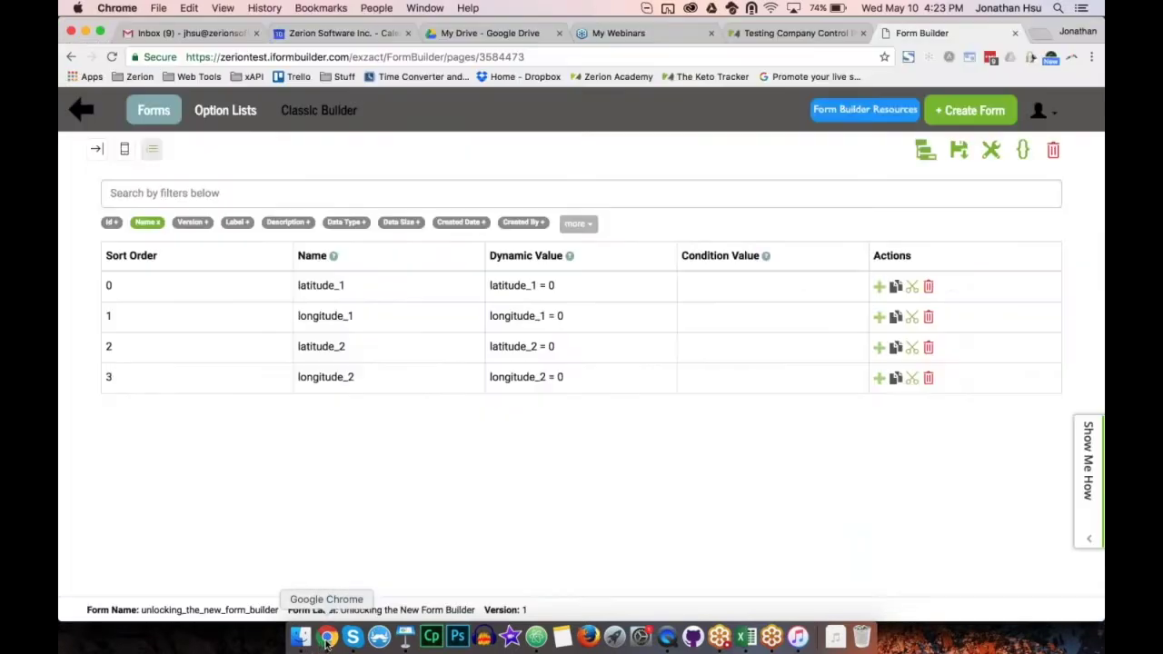
click(589, 225)
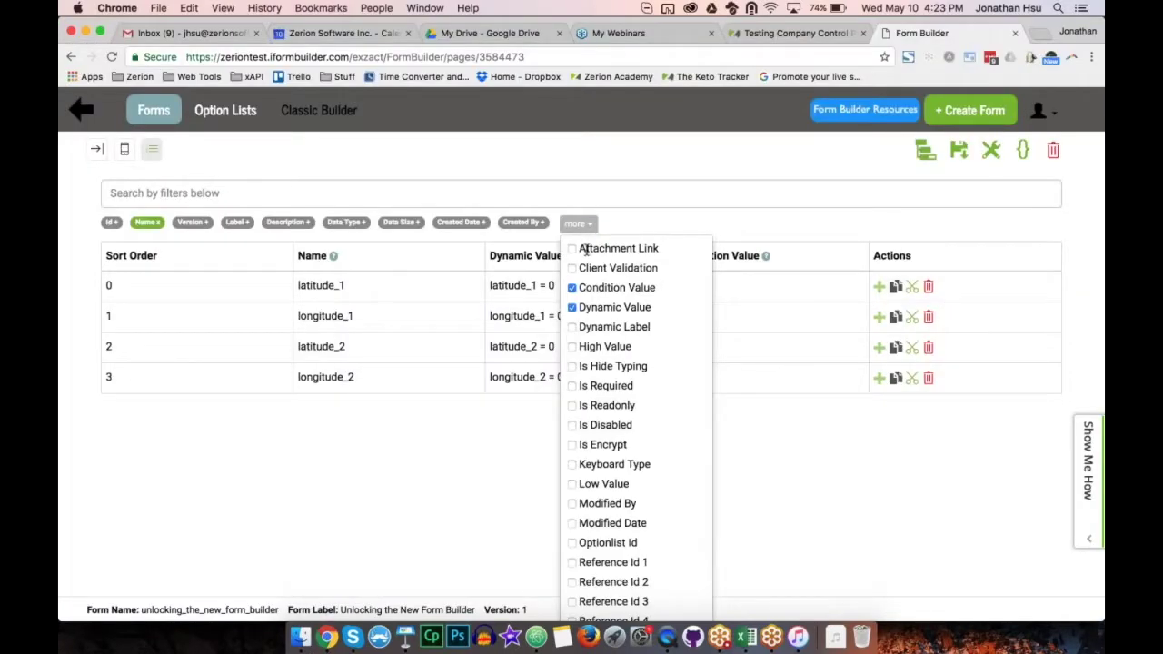
scroll(586, 251, down, 5)
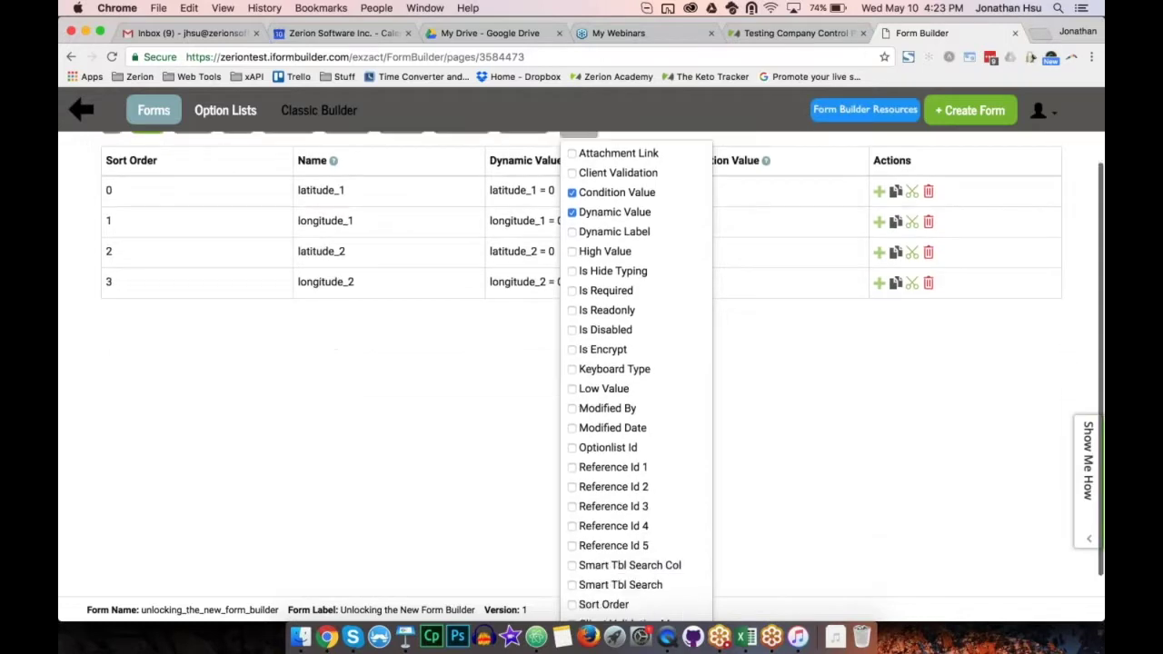
scroll(586, 363, up, 5)
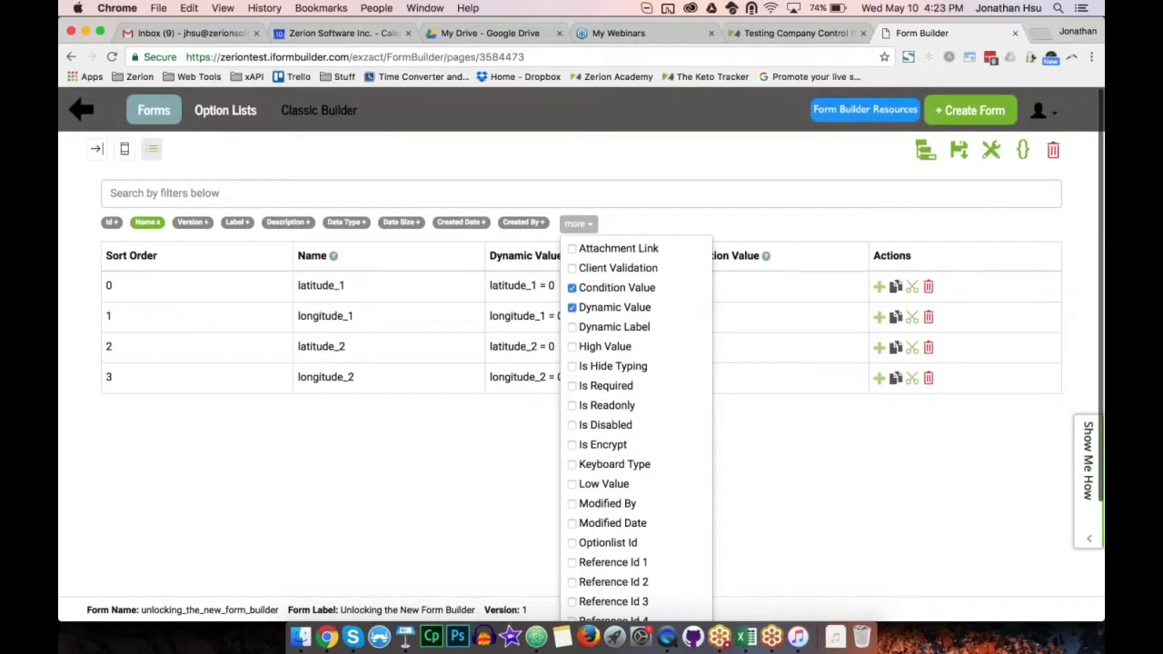
click(571, 307)
click(572, 287)
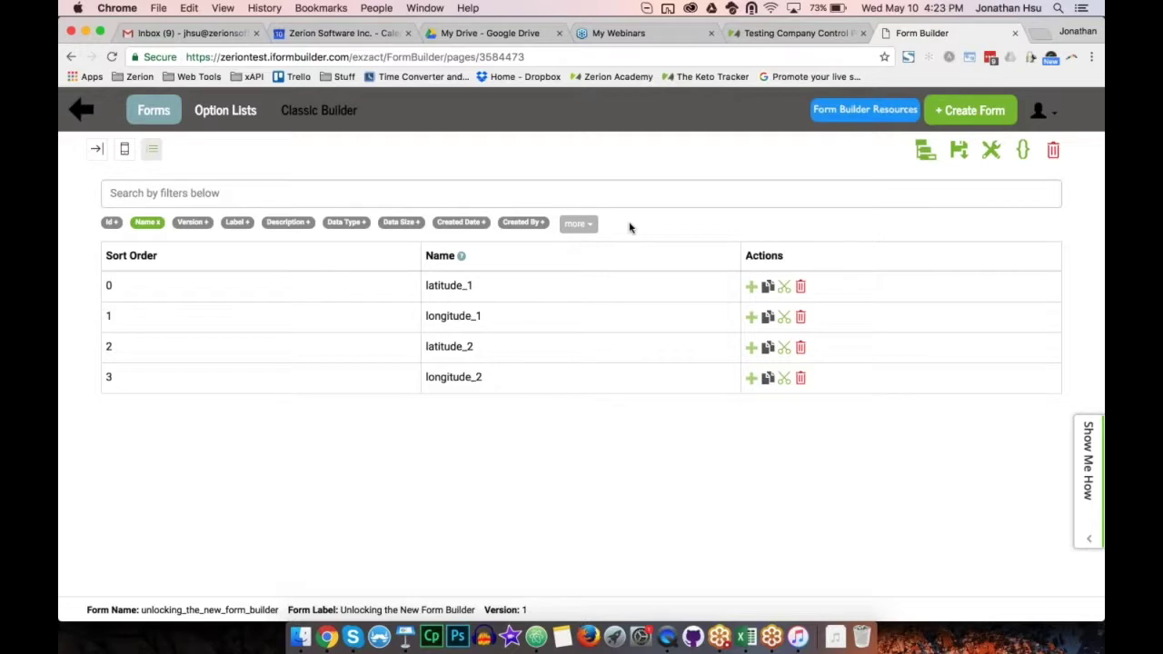
Step: Show the element table's Condition Value column first and the Dynamic Value column after it
click(584, 227)
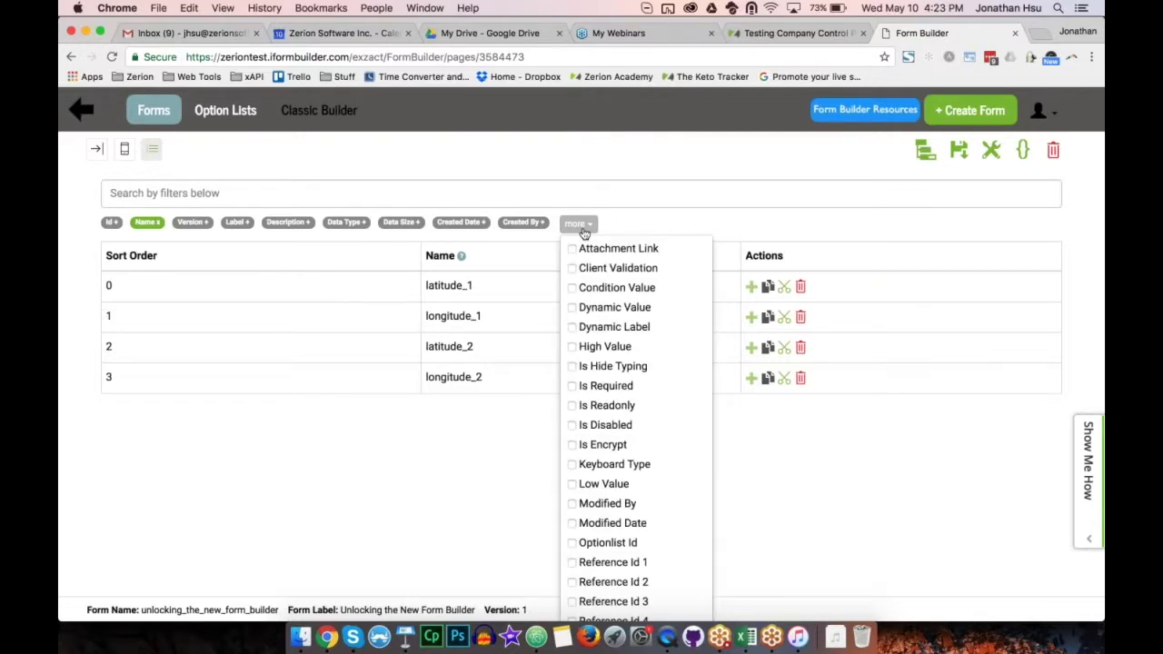
click(572, 287)
click(571, 307)
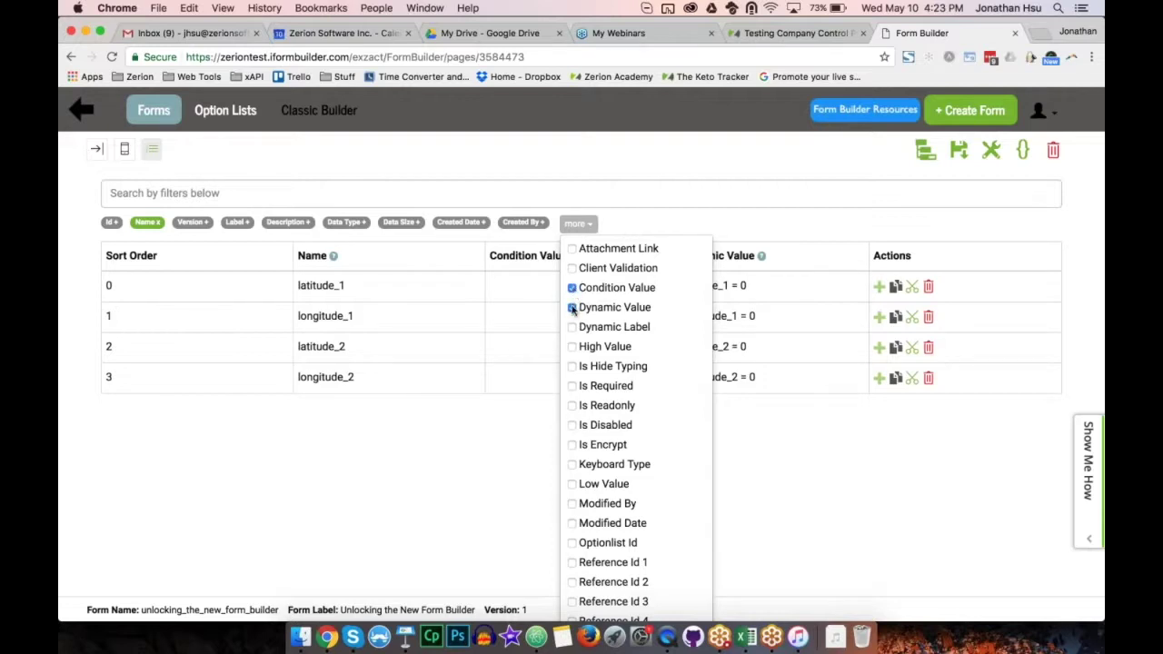
click(644, 221)
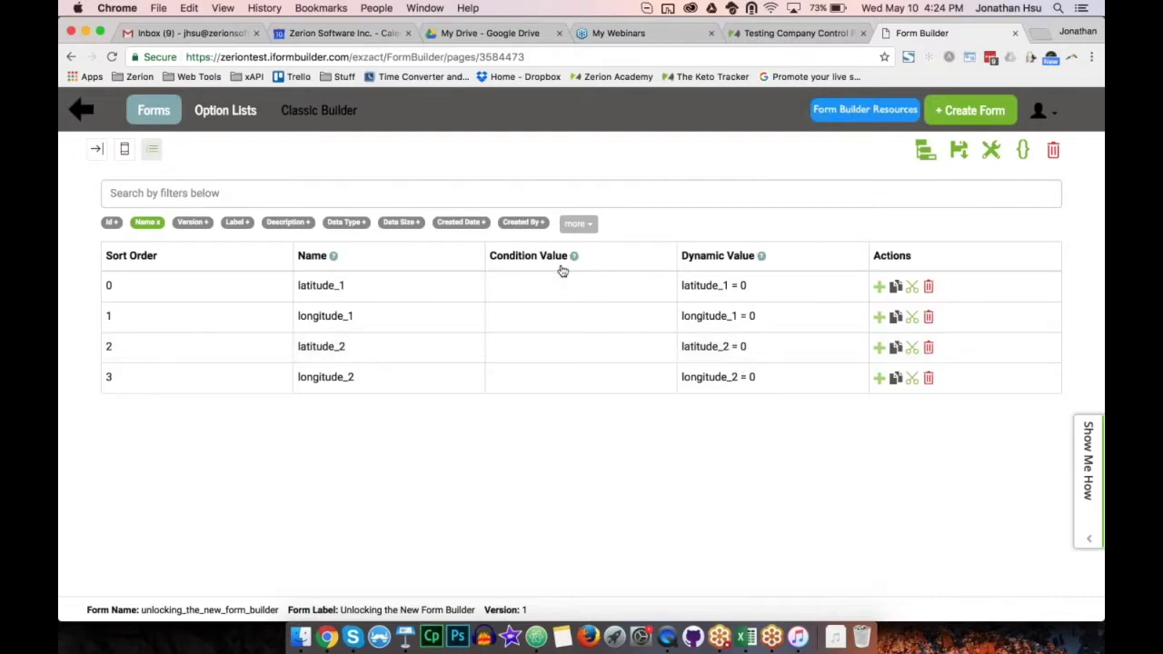
Step: Hide both value columns and show them again with Dynamic Value ahead of Condition Value
click(586, 225)
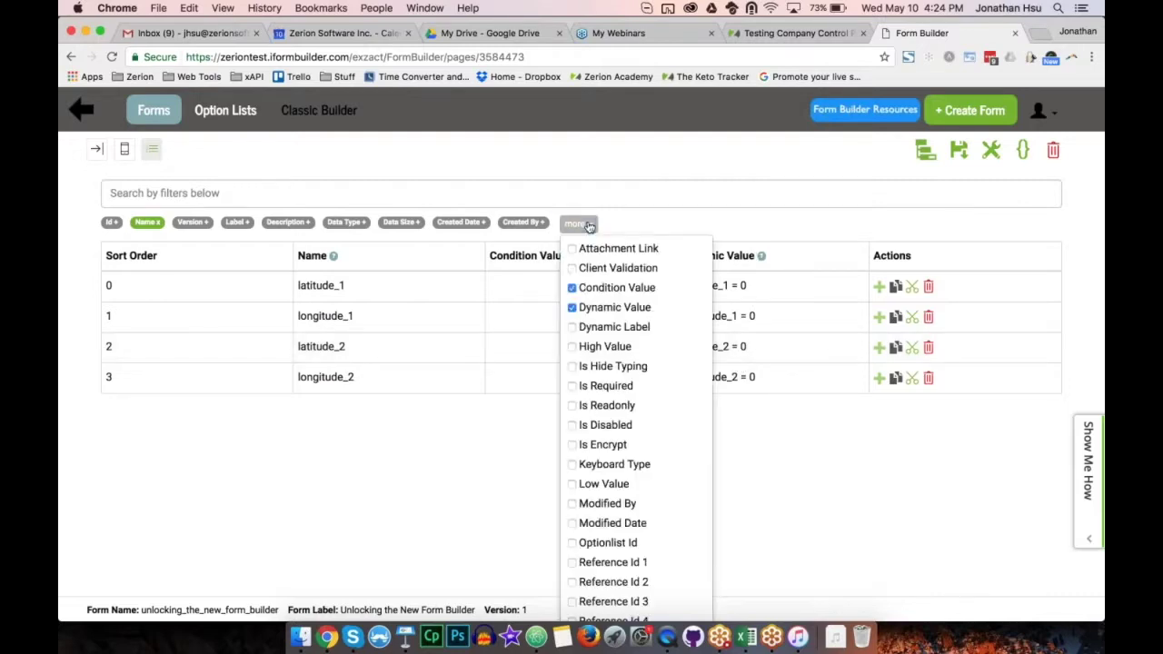
click(573, 288)
click(573, 311)
click(572, 308)
click(571, 288)
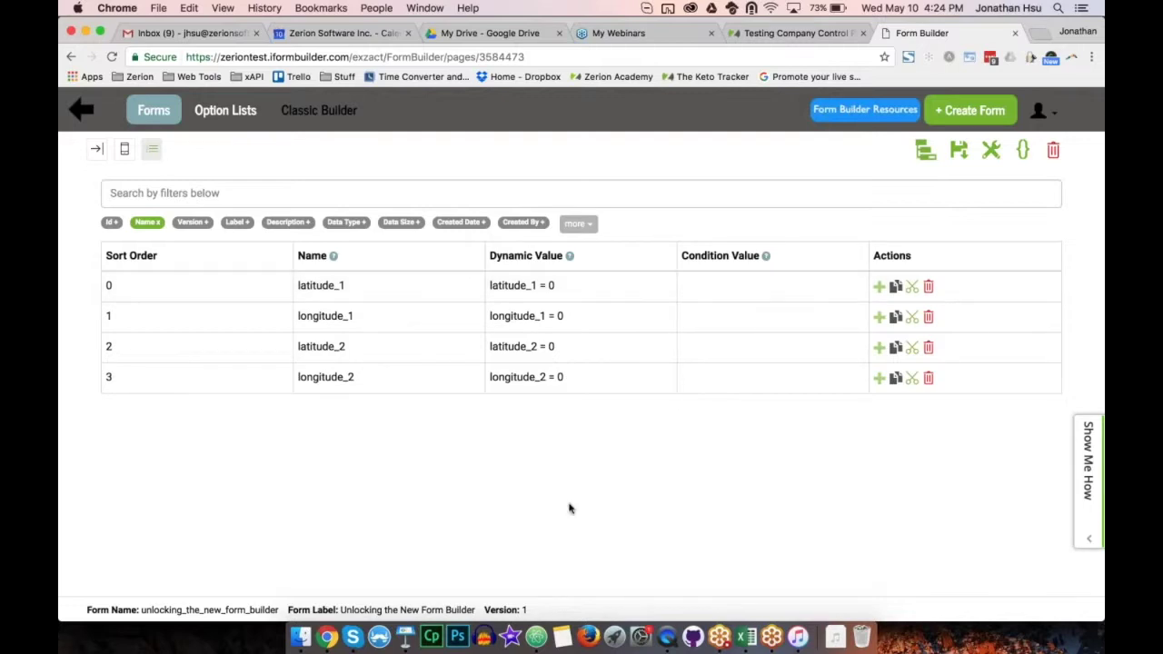
Step: Switch to the Keynote presentation, show the Option List Manager slide and look over the slides that follow it
click(406, 636)
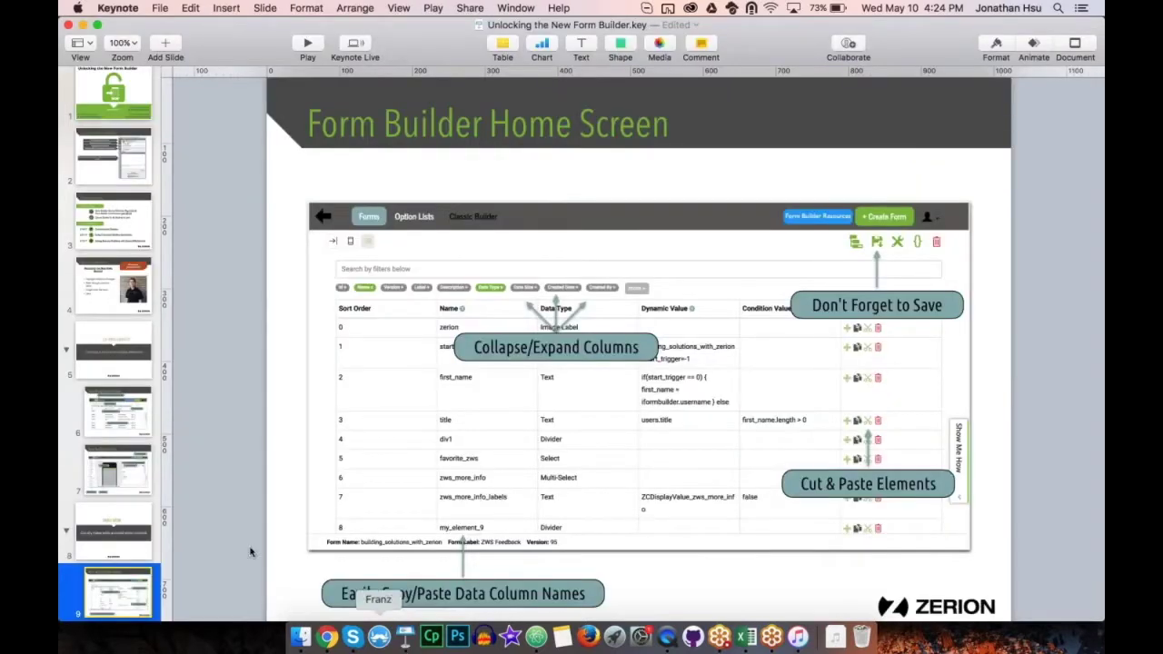
scroll(99, 546, down, 2)
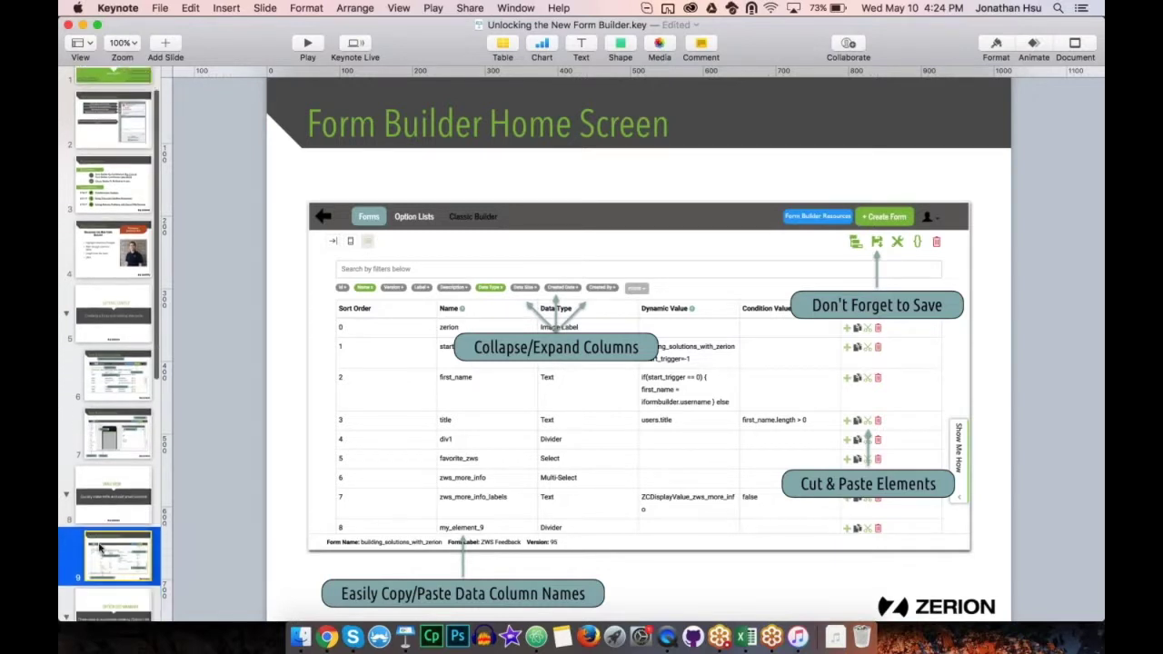
scroll(100, 546, down, 2)
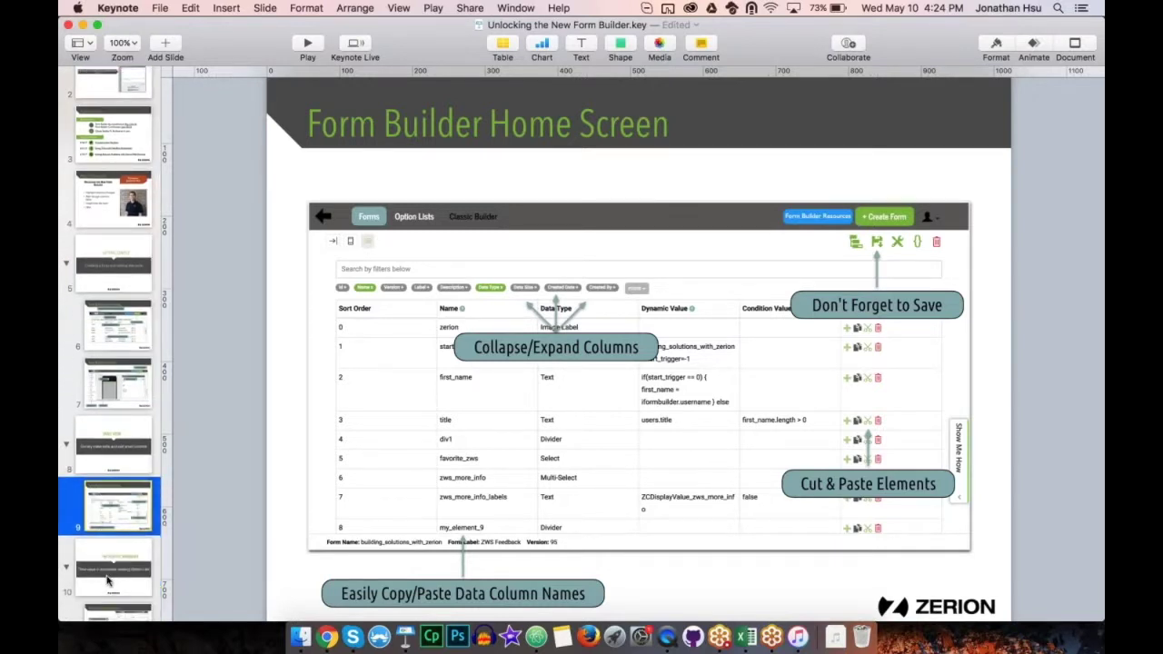
click(107, 580)
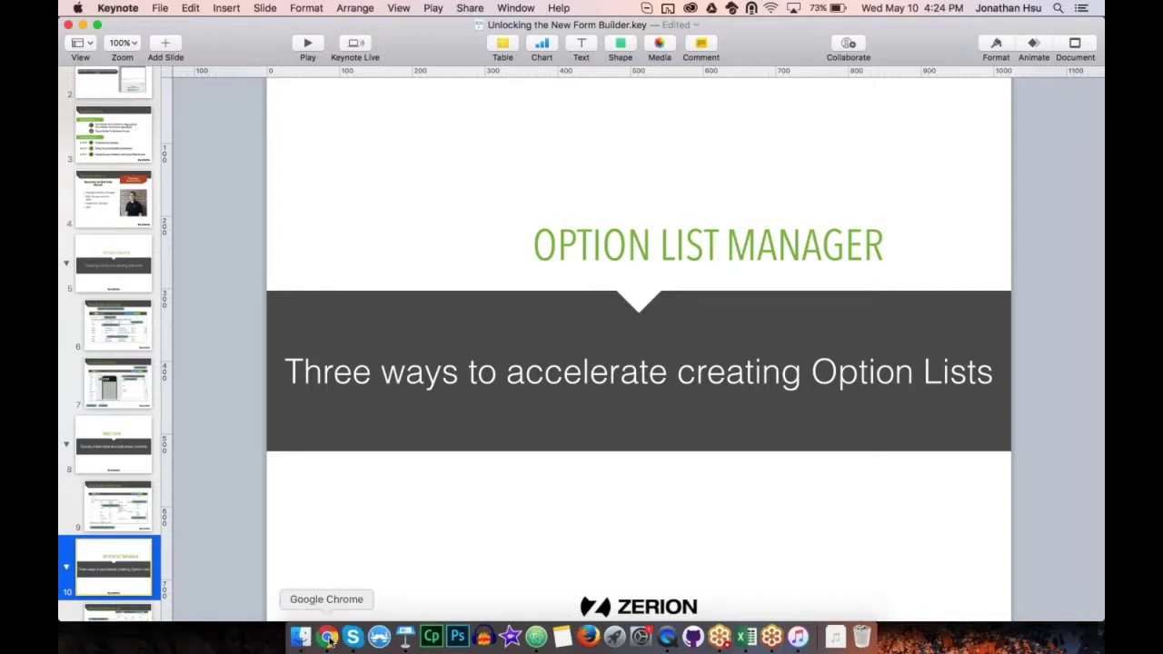
scroll(122, 590, down, 2)
scroll(121, 591, down, 5)
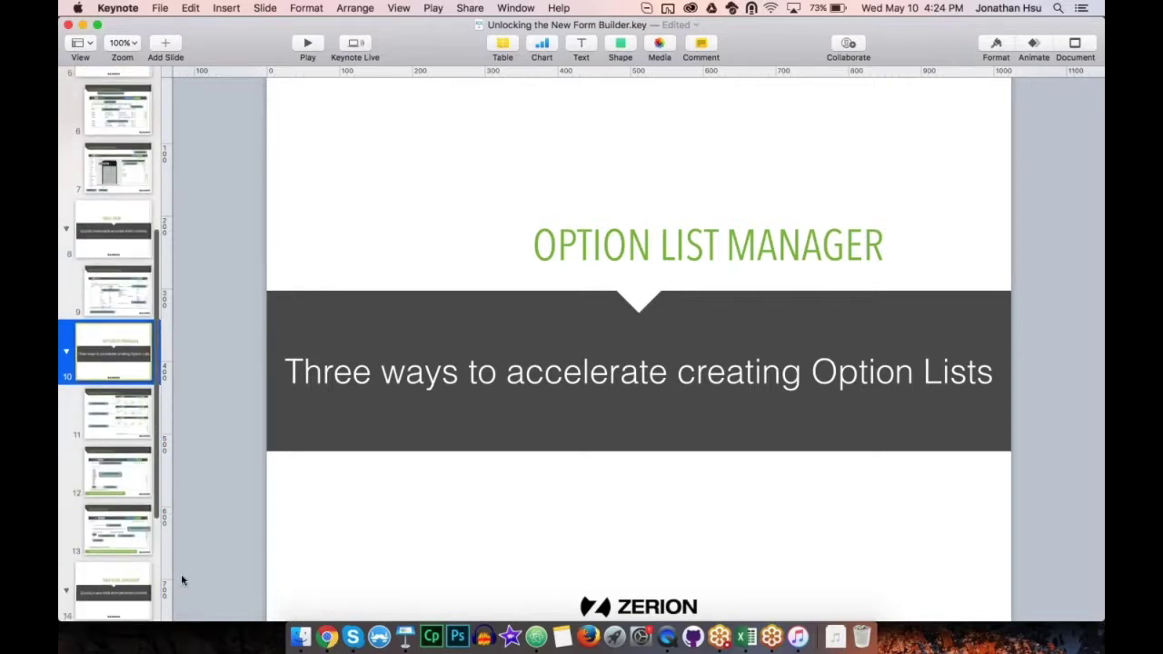
Step: Switch back to Chrome and open the Form Builder's Option Lists page in a separate browser tab
click(328, 636)
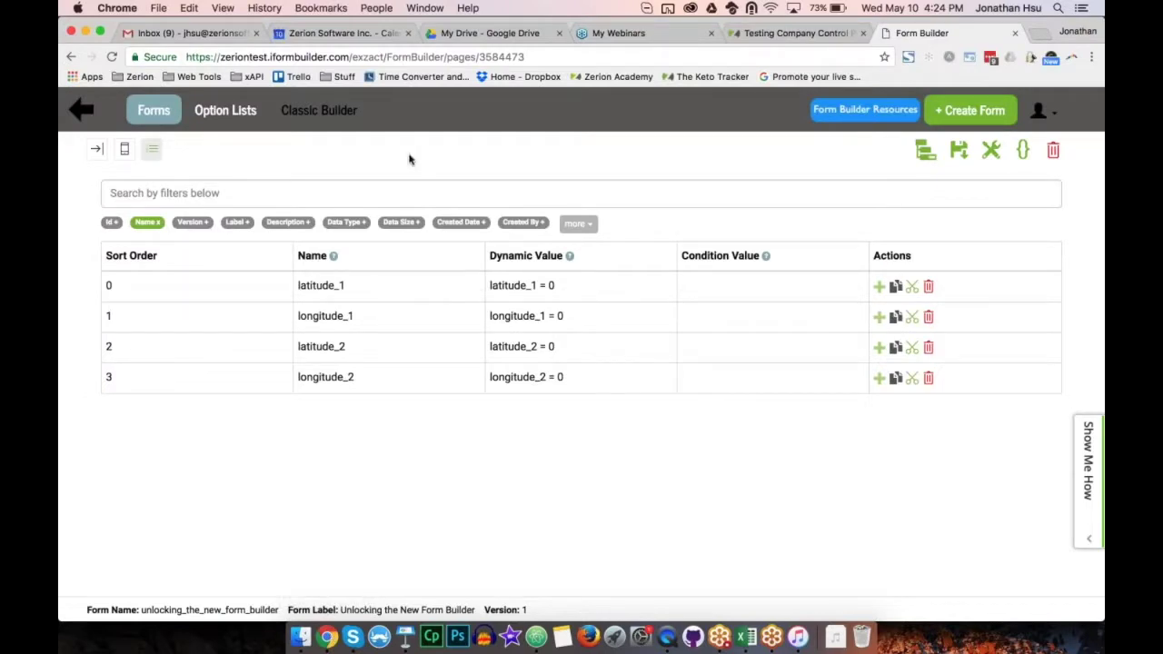
right_click(242, 116)
click(273, 118)
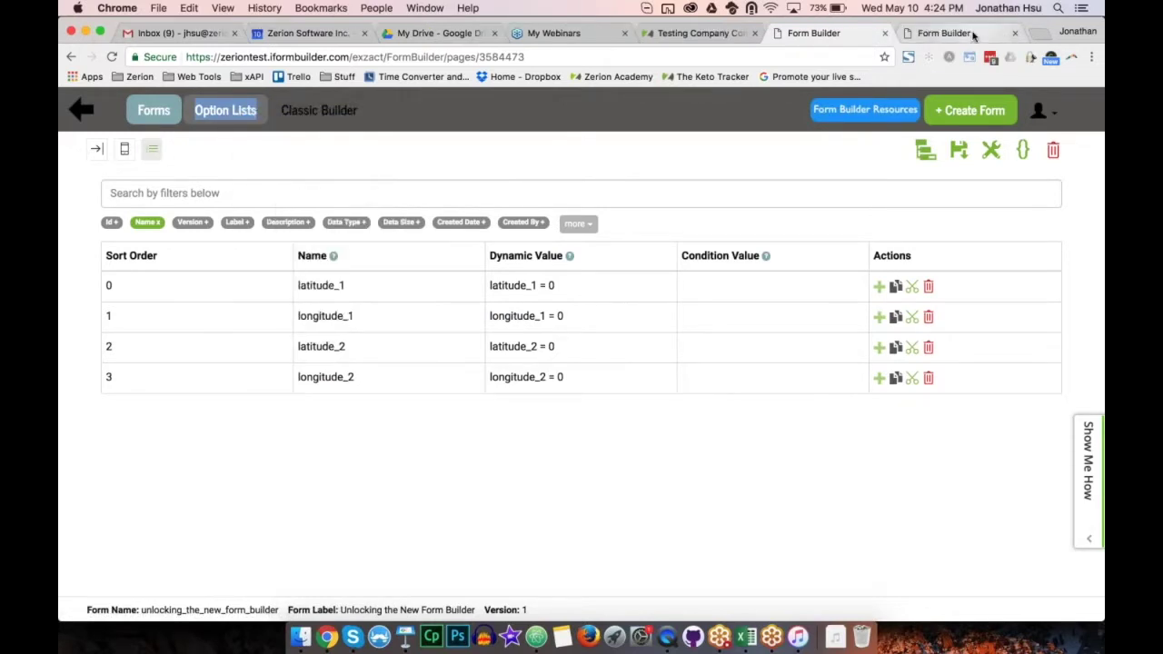
click(936, 33)
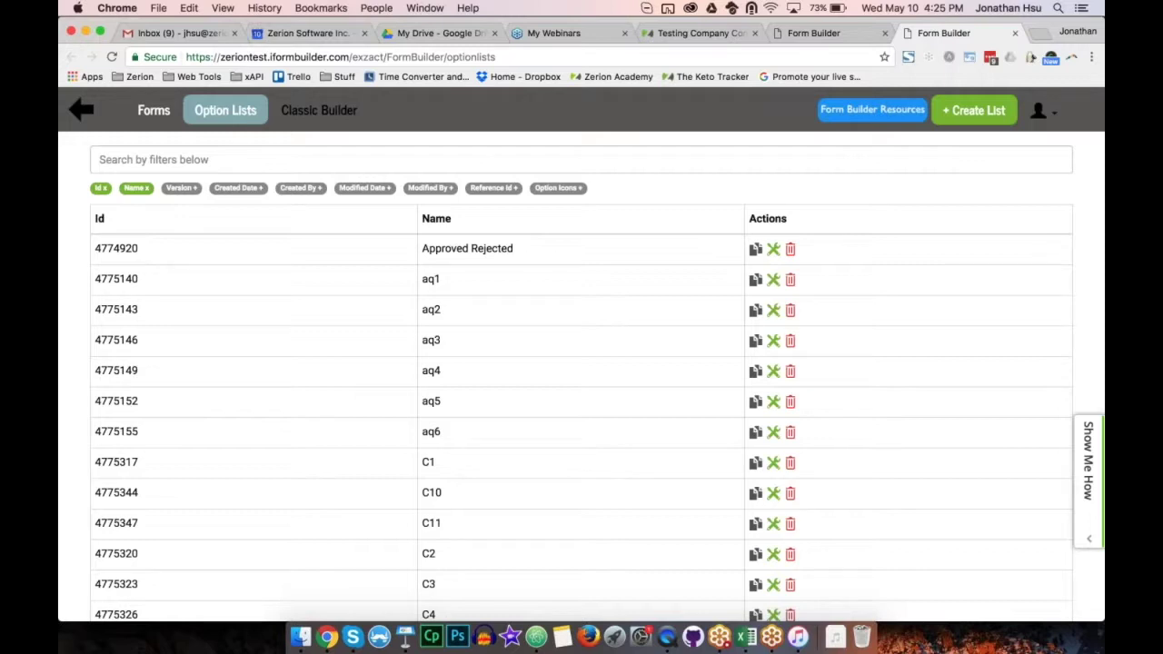
Step: Compare the form's element table with the Option Lists page by alternating between the two
click(823, 33)
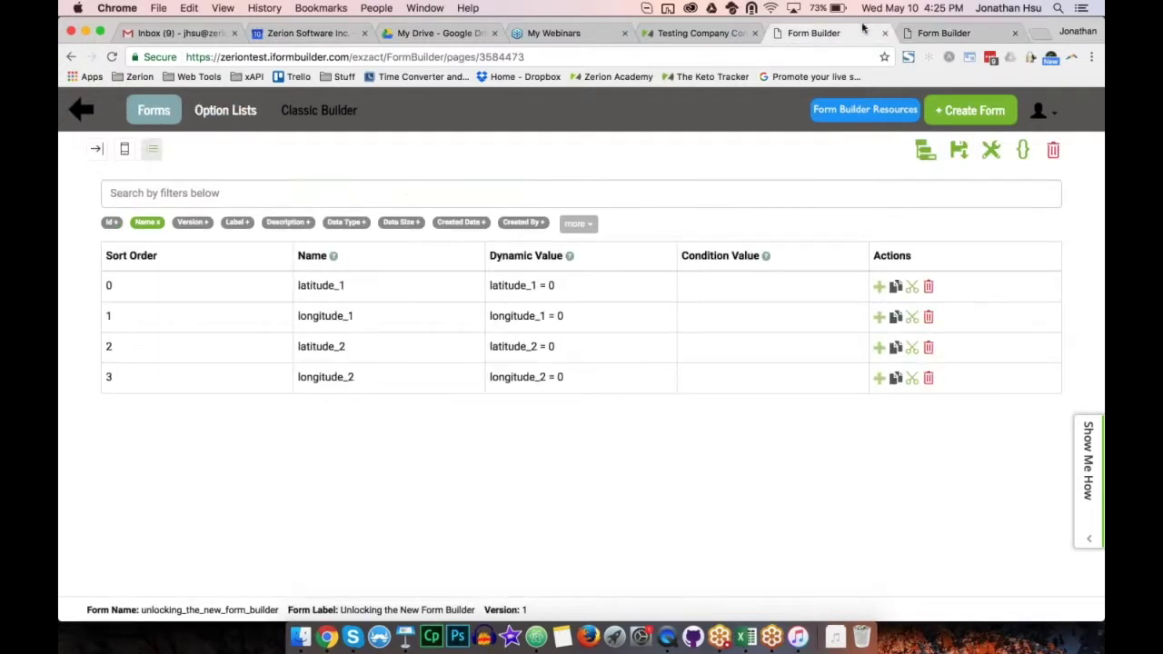
click(945, 34)
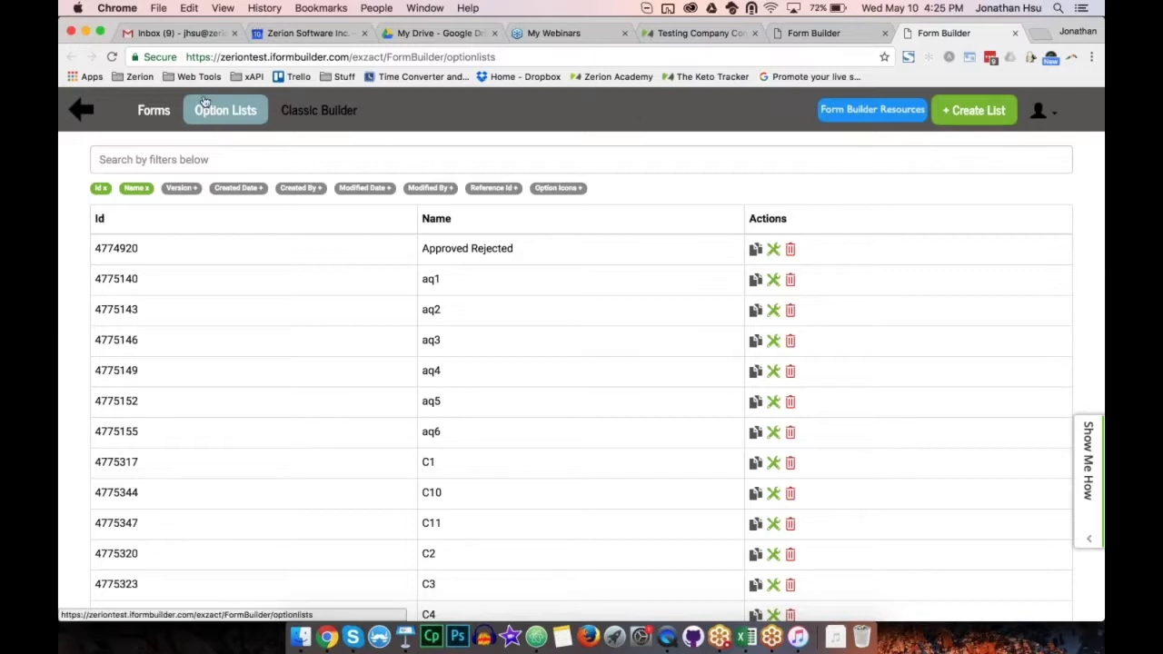
click(815, 34)
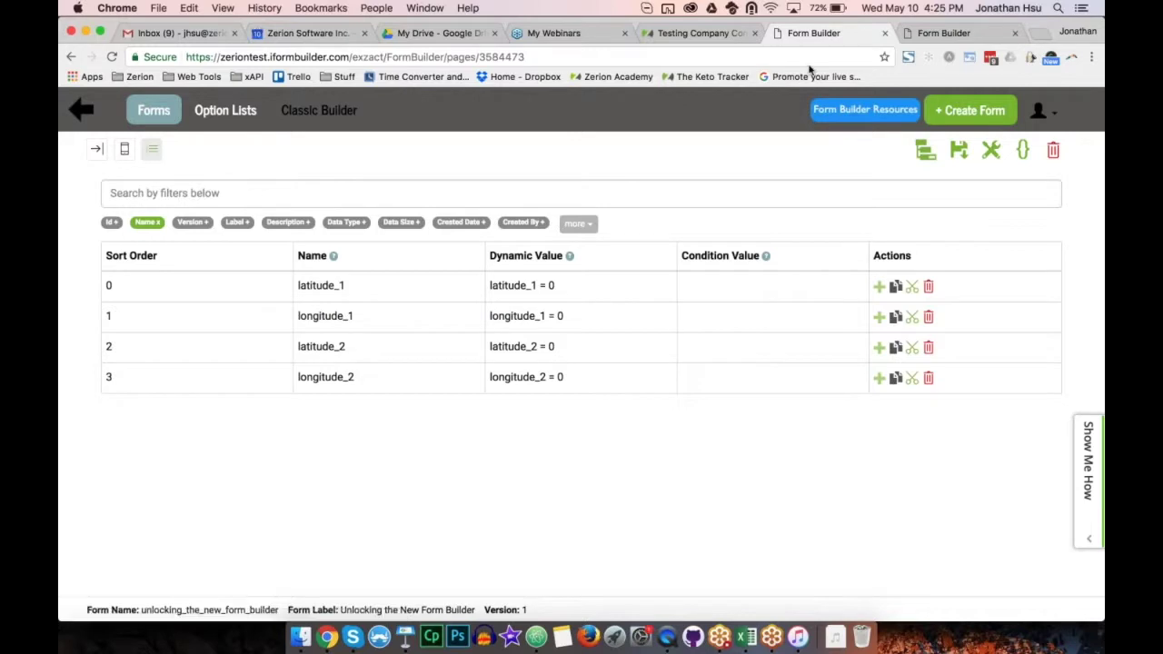
click(936, 35)
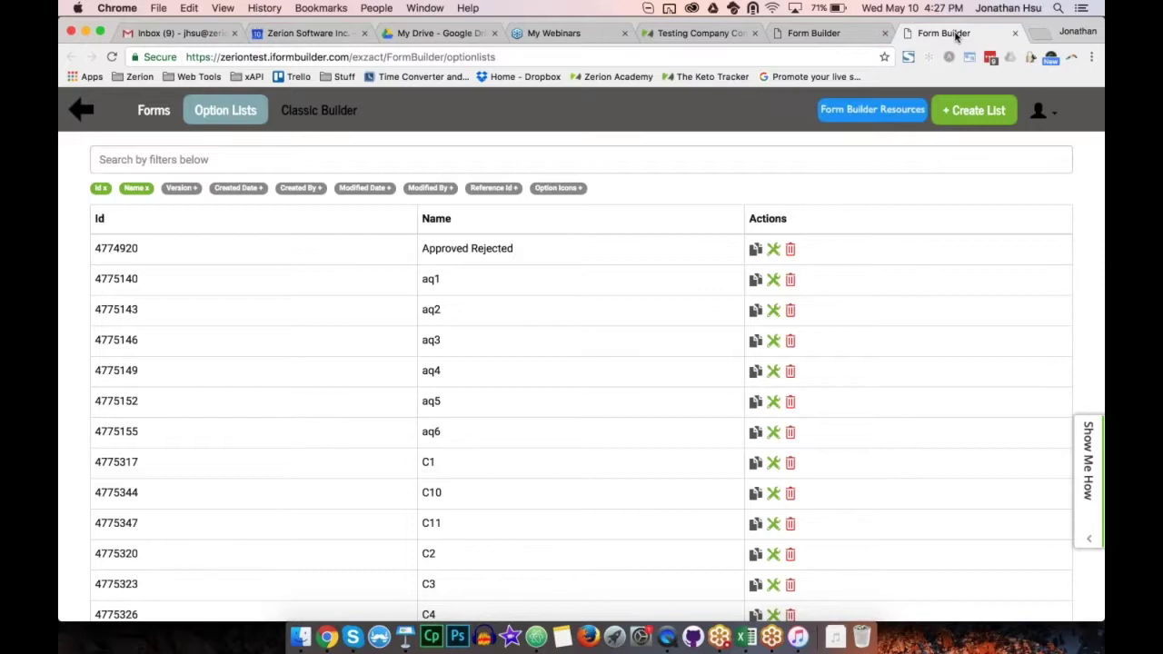
Step: Return to the form, display it in the phone preview and add a Select element after Longitude #2
click(815, 34)
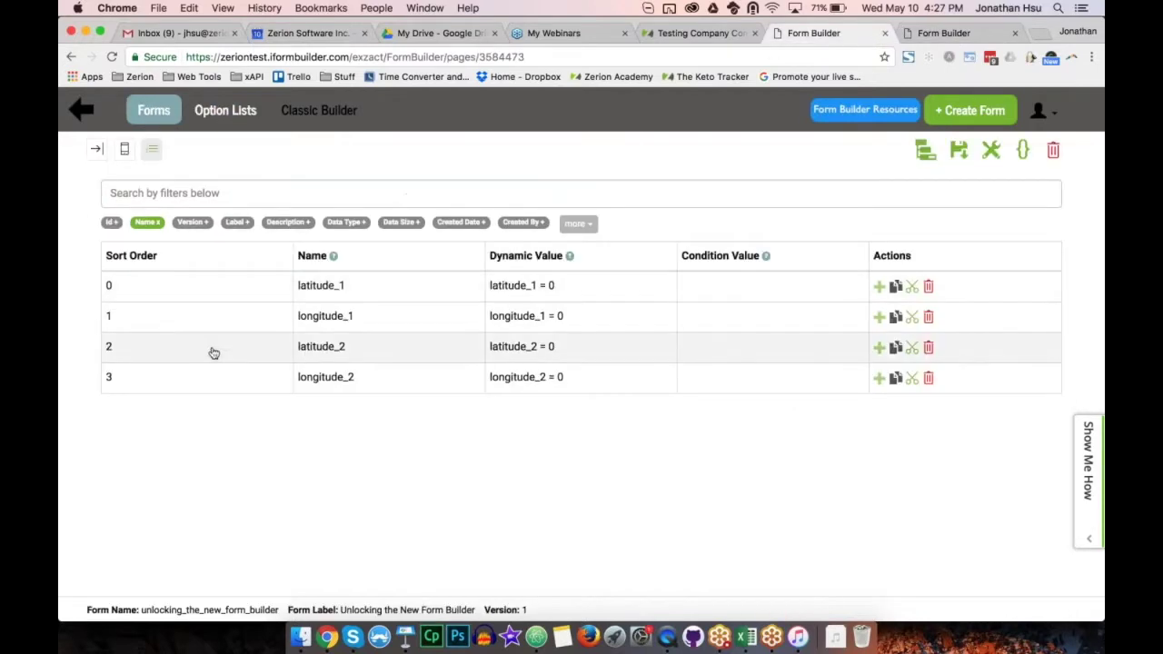
click(124, 149)
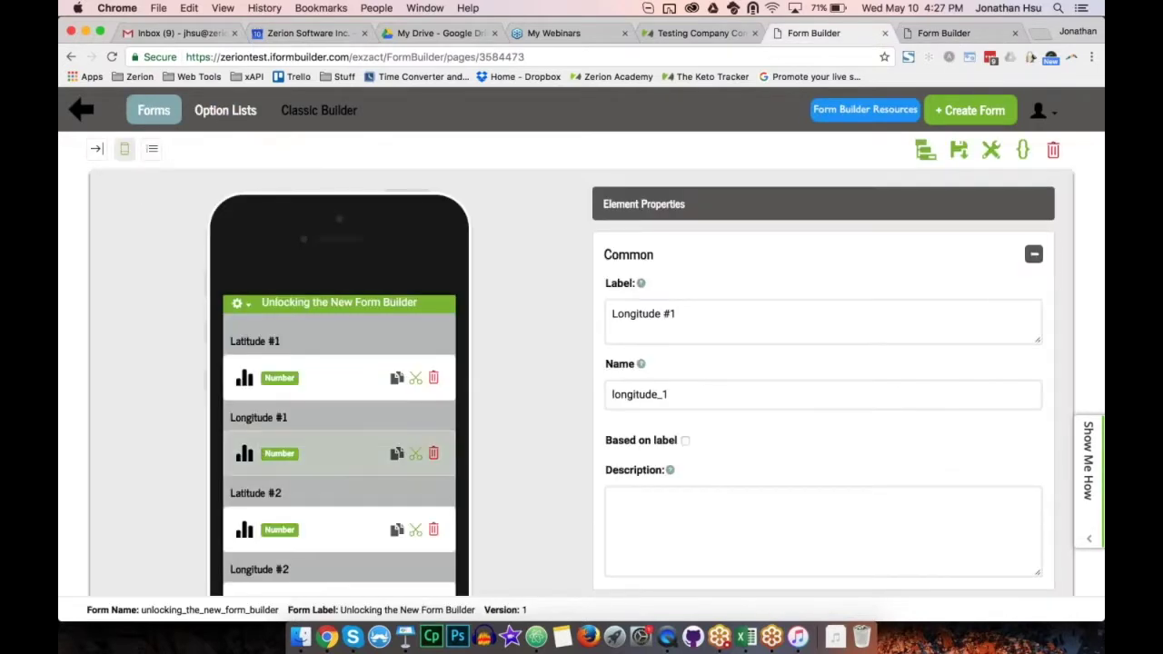
scroll(309, 455, down, 4)
click(298, 398)
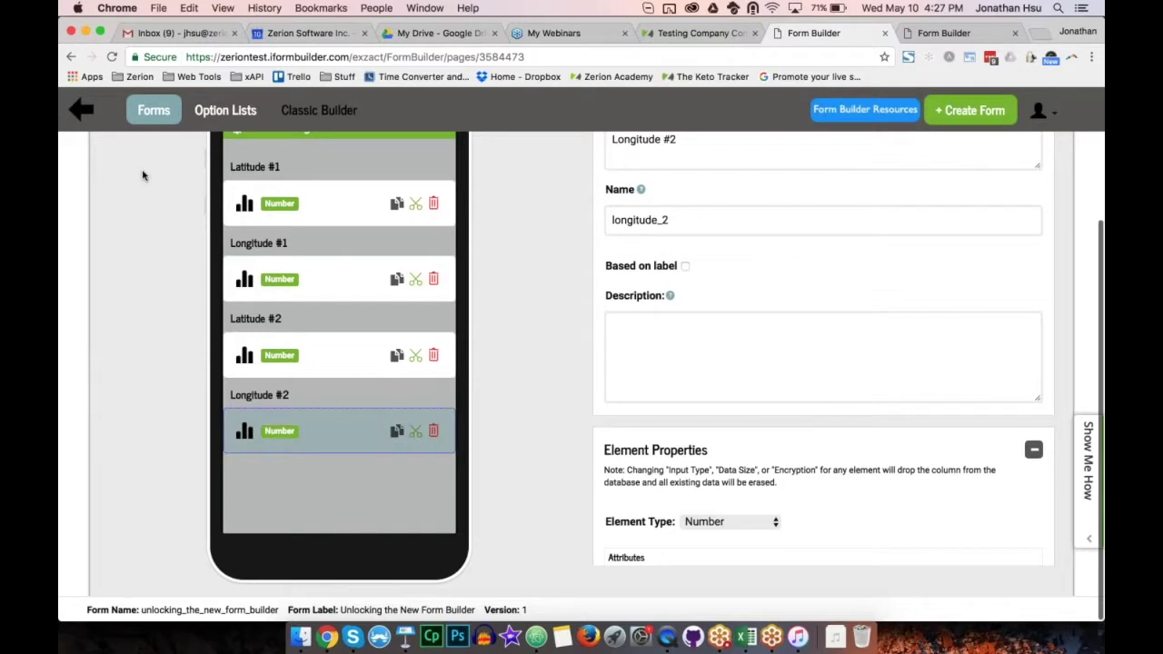
scroll(148, 246, up, 4)
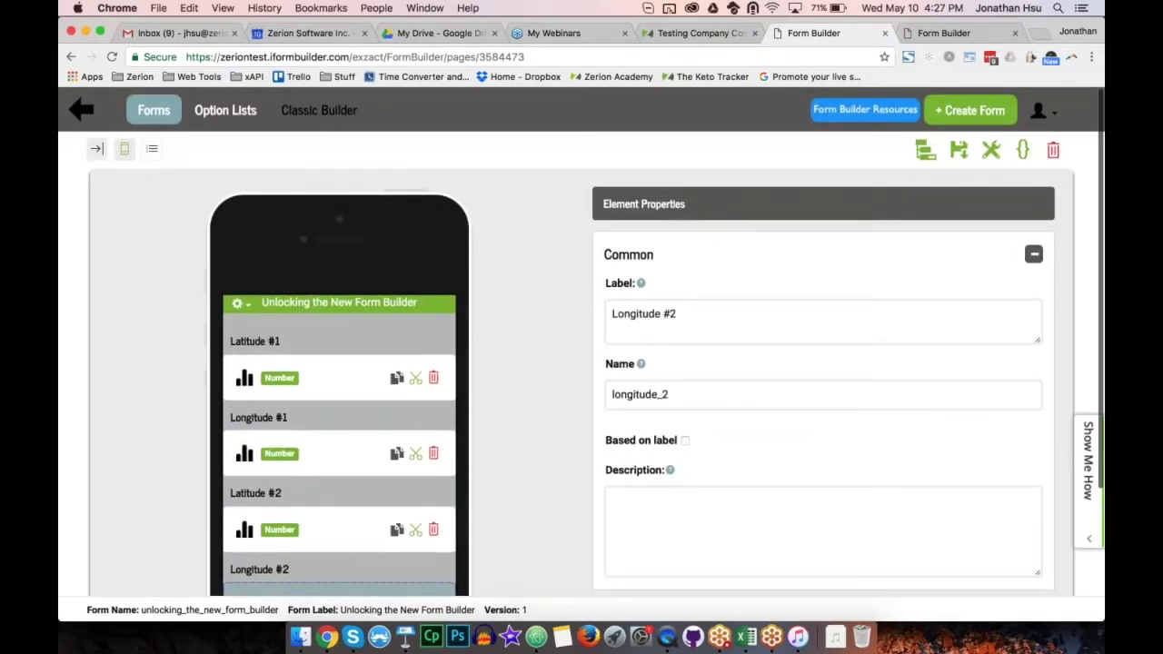
click(97, 149)
click(102, 323)
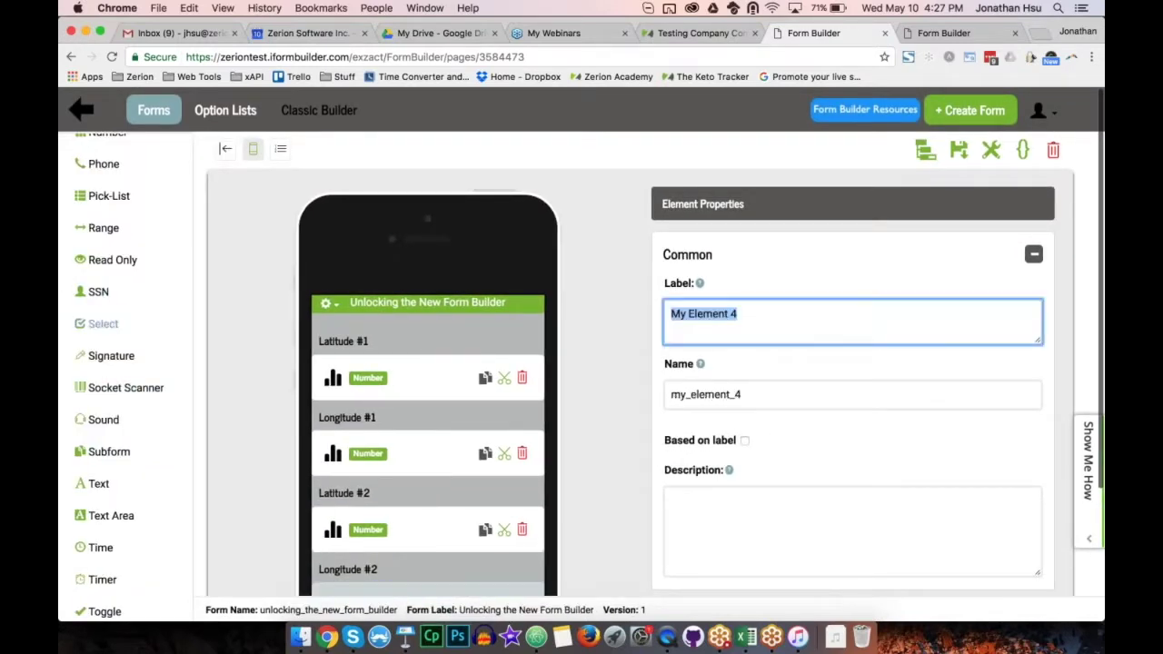
Step: Open the Select element's option list assignment and create a new list named Test Option List
scroll(852, 413, down, 5)
scroll(732, 422, down, 3)
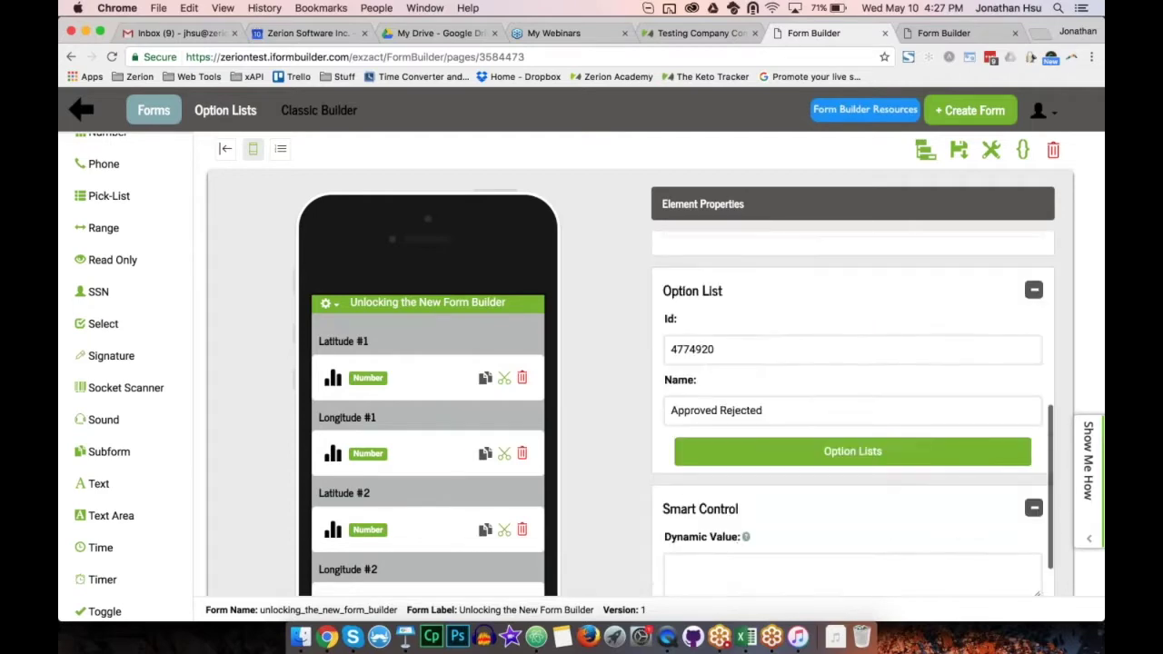
click(732, 422)
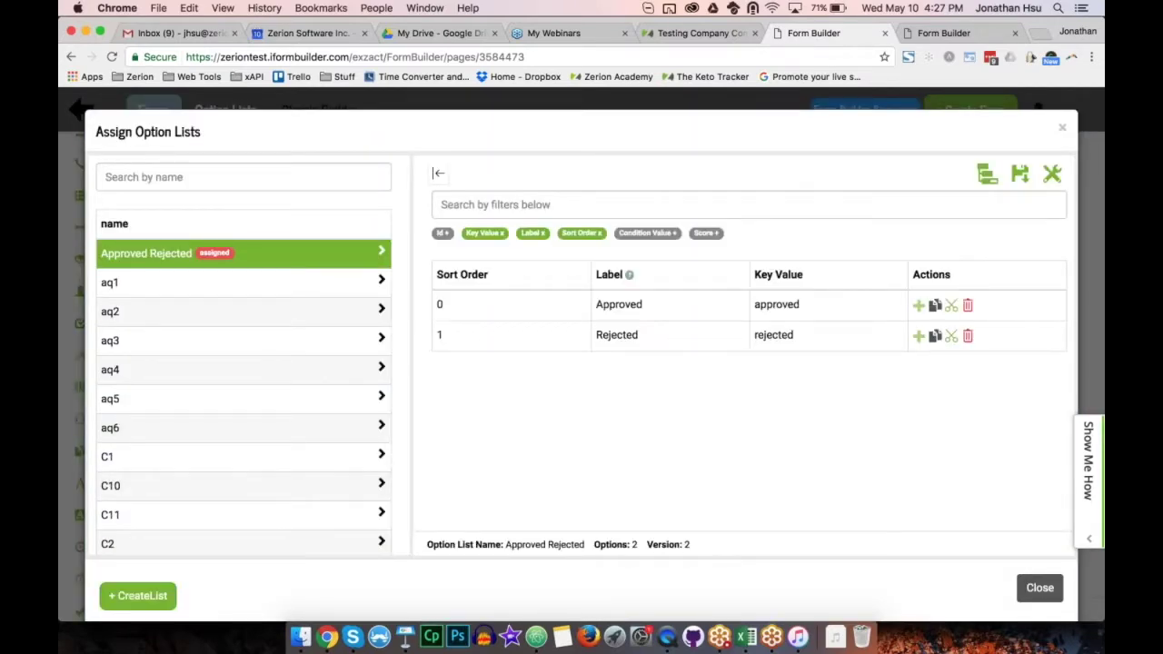
click(122, 596)
click(565, 230)
text(Test Option List)
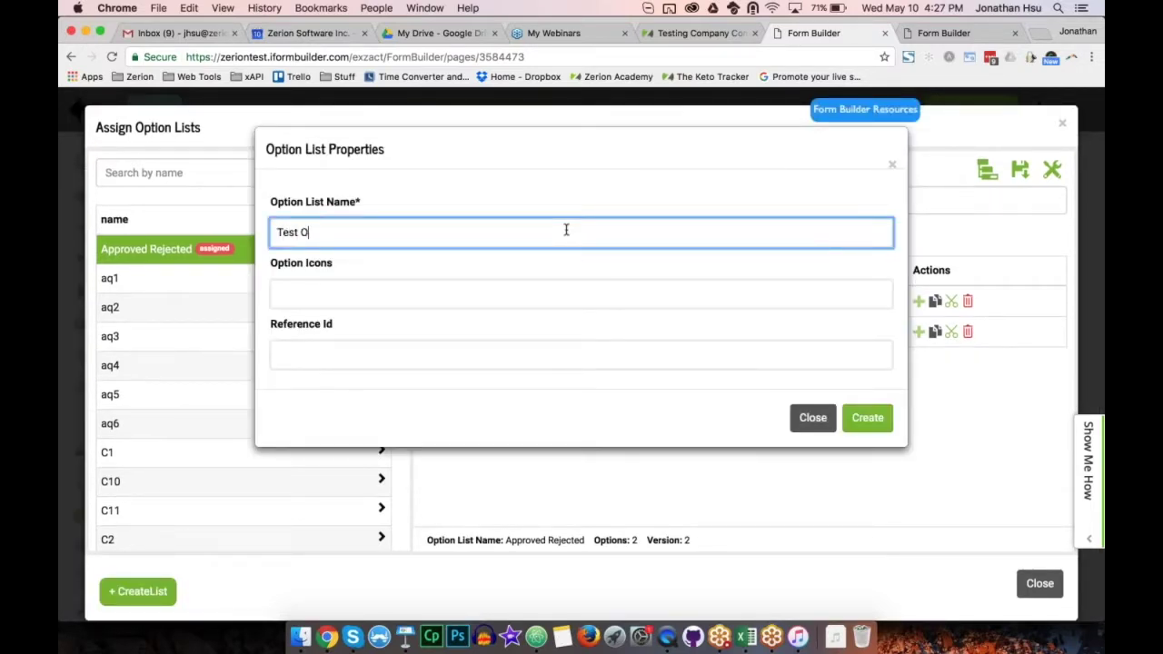
click(845, 419)
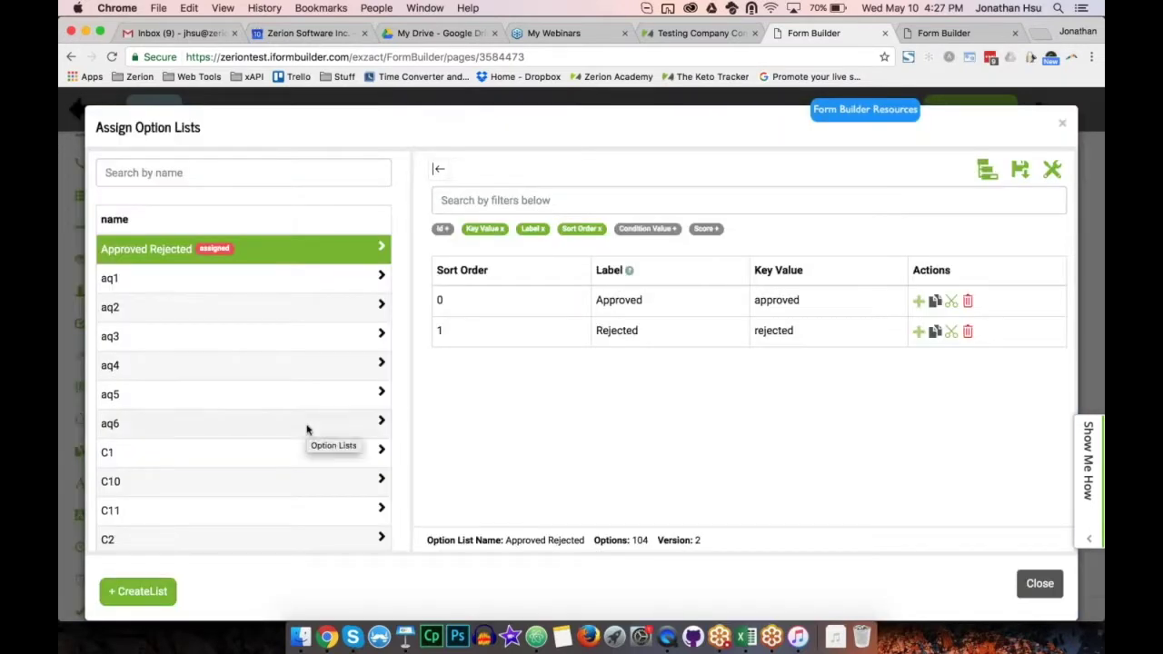
Step: Select Test Option List in the list of names and add Option 1 as its first option
scroll(307, 429, down, 10)
scroll(307, 429, down, 15)
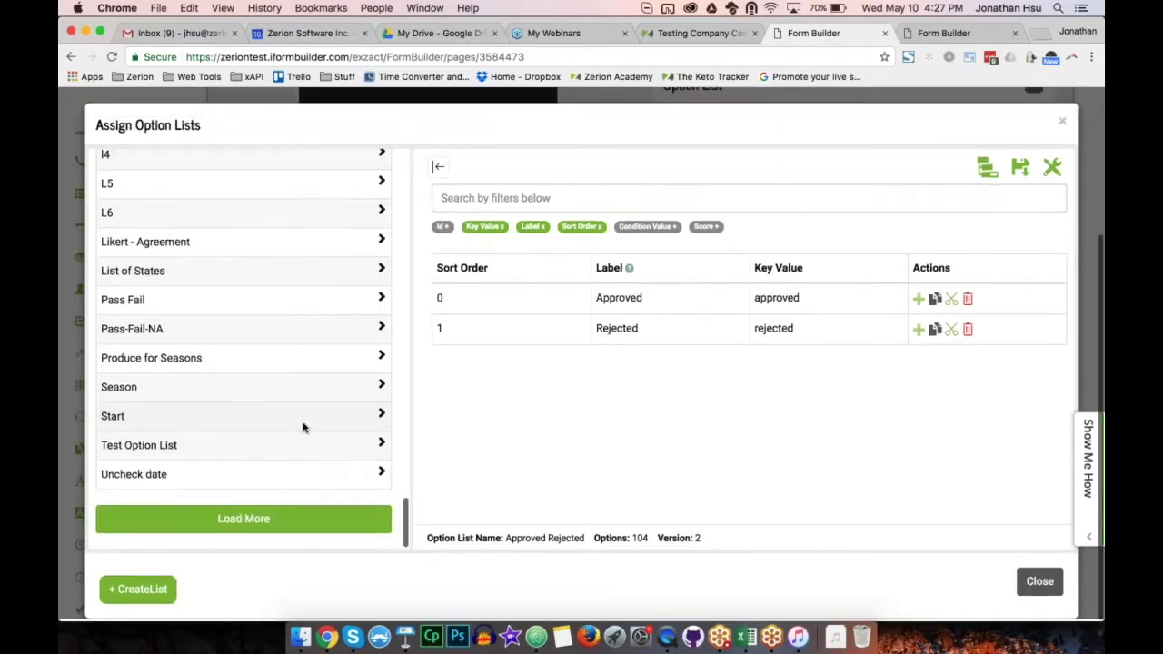
click(231, 452)
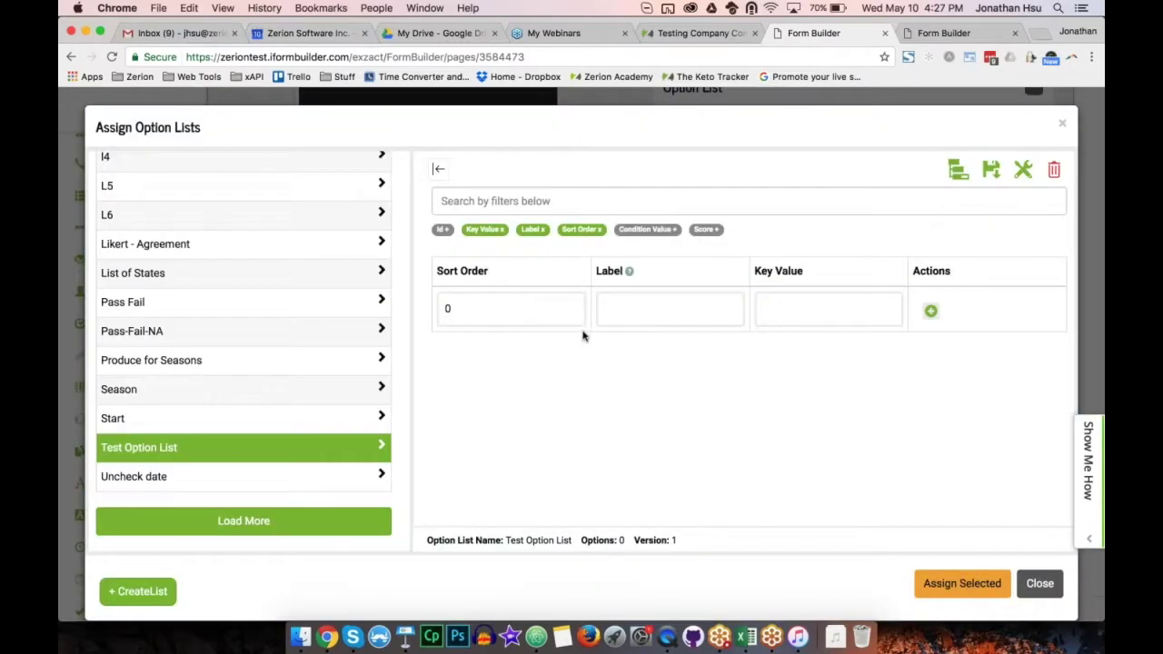
click(632, 305)
text(Optoin)
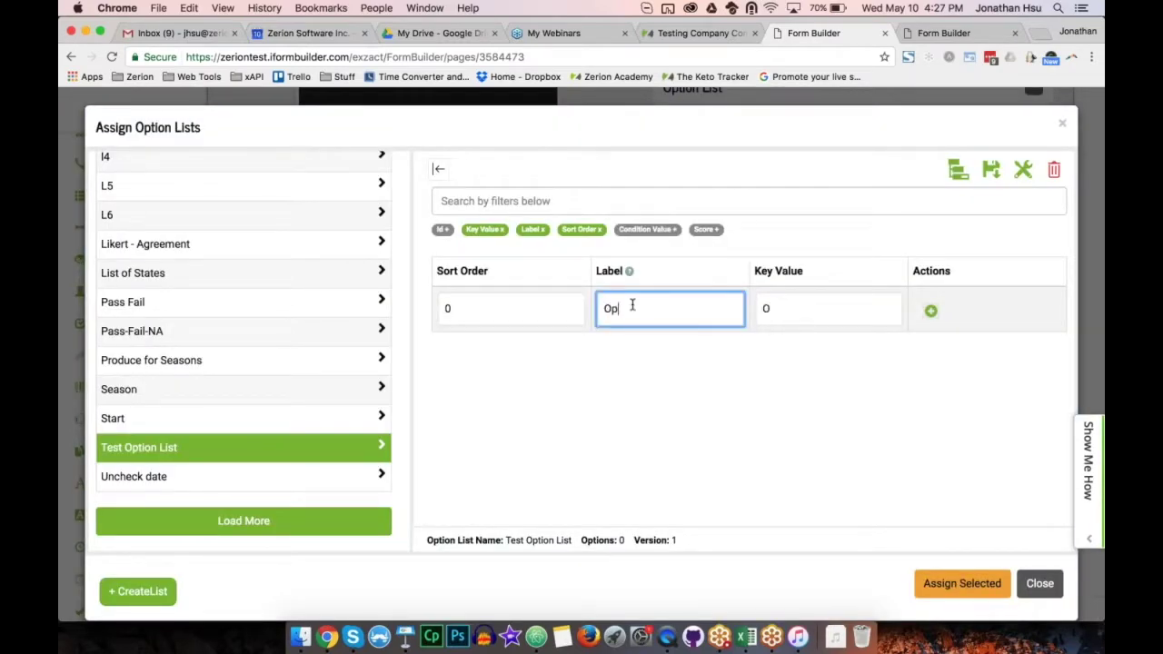
key(BackSpace)
key(BackSpace)
key(BackSpace)
key(BackSpace)
text(tion 1)
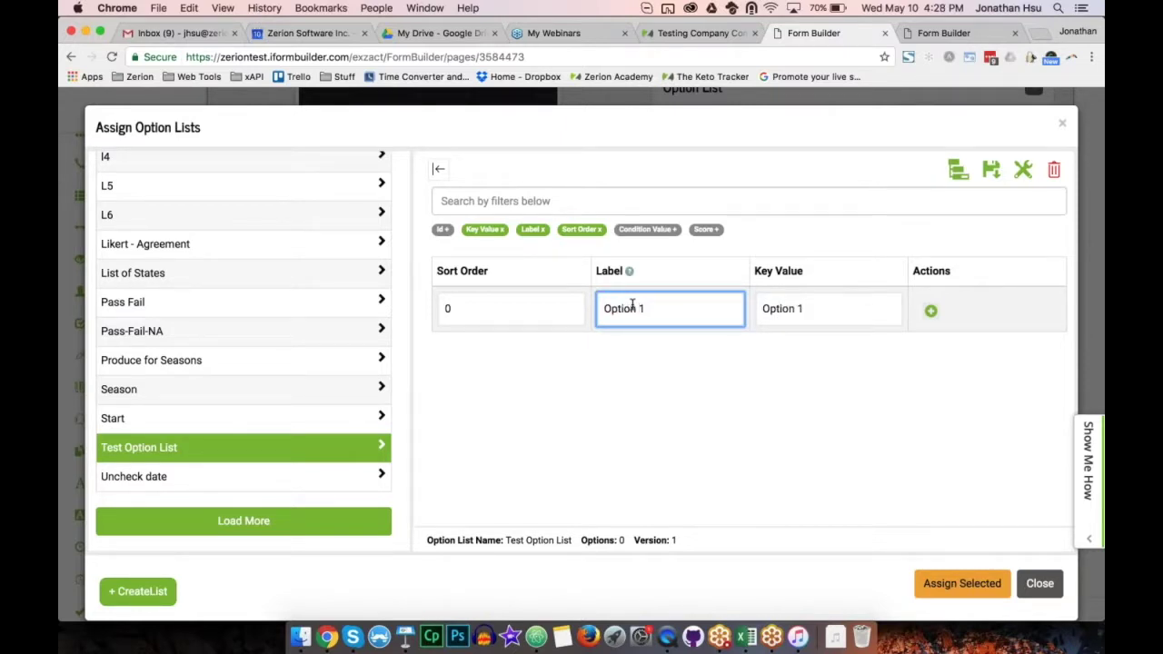
click(930, 311)
Step: Add Option 2 as the second option of Test Option List
click(917, 303)
text(Optoi)
key(BackSpace)
key(BackSpace)
text(ion 2)
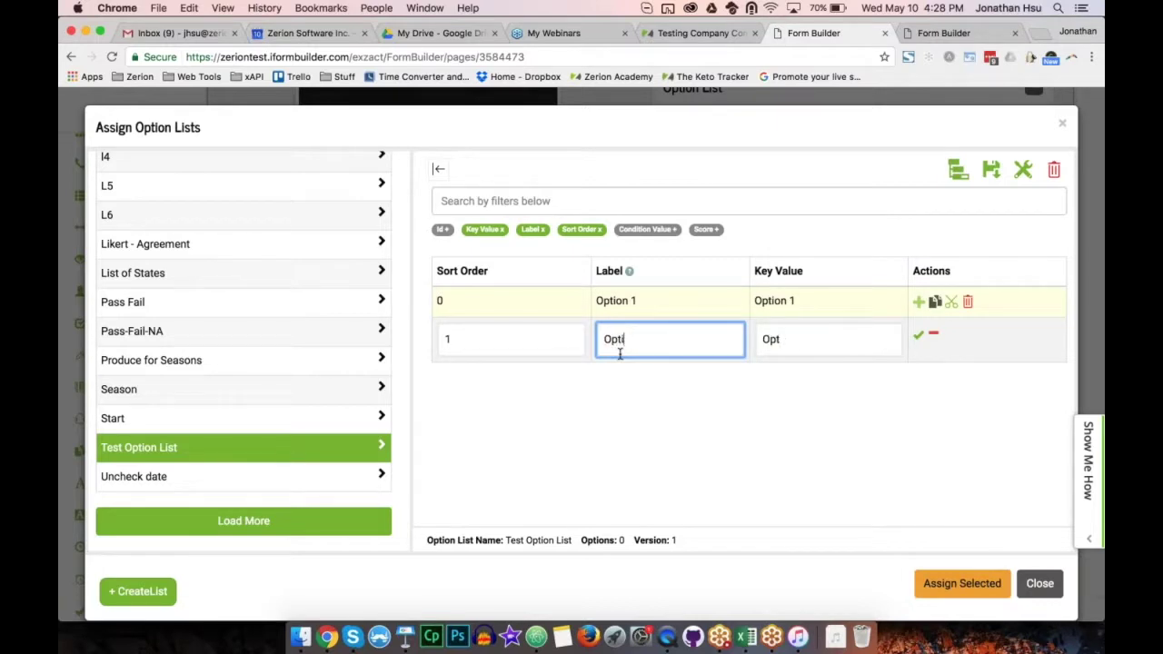
click(923, 335)
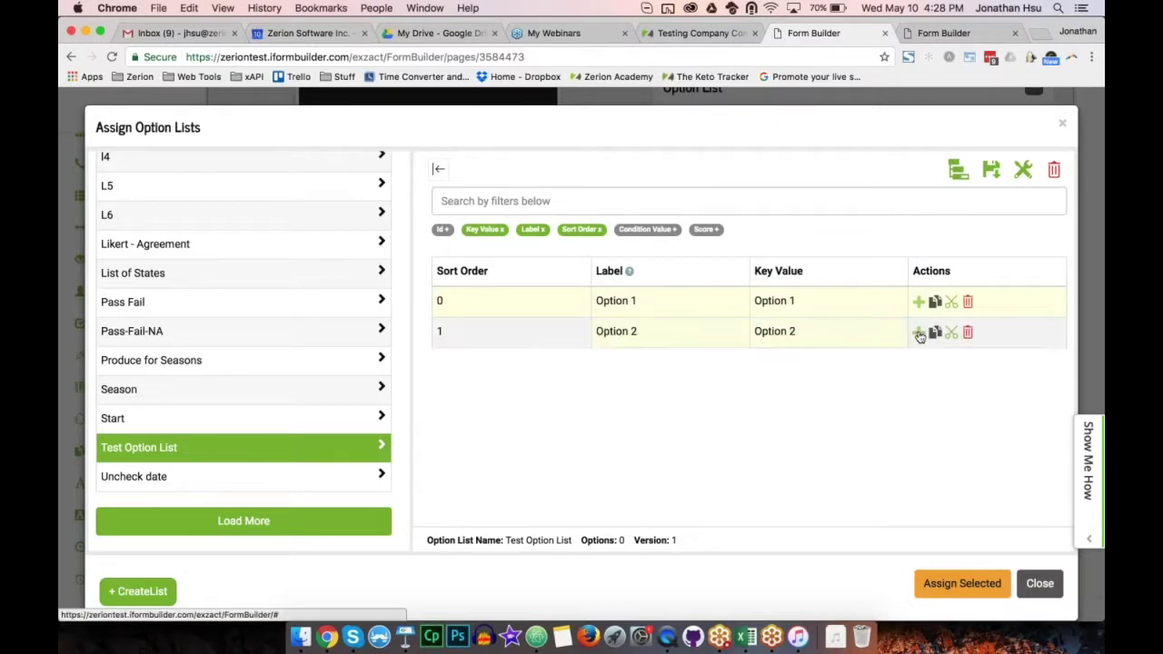
Step: Save the options of Test Option List and assign the list to the Select element
click(988, 171)
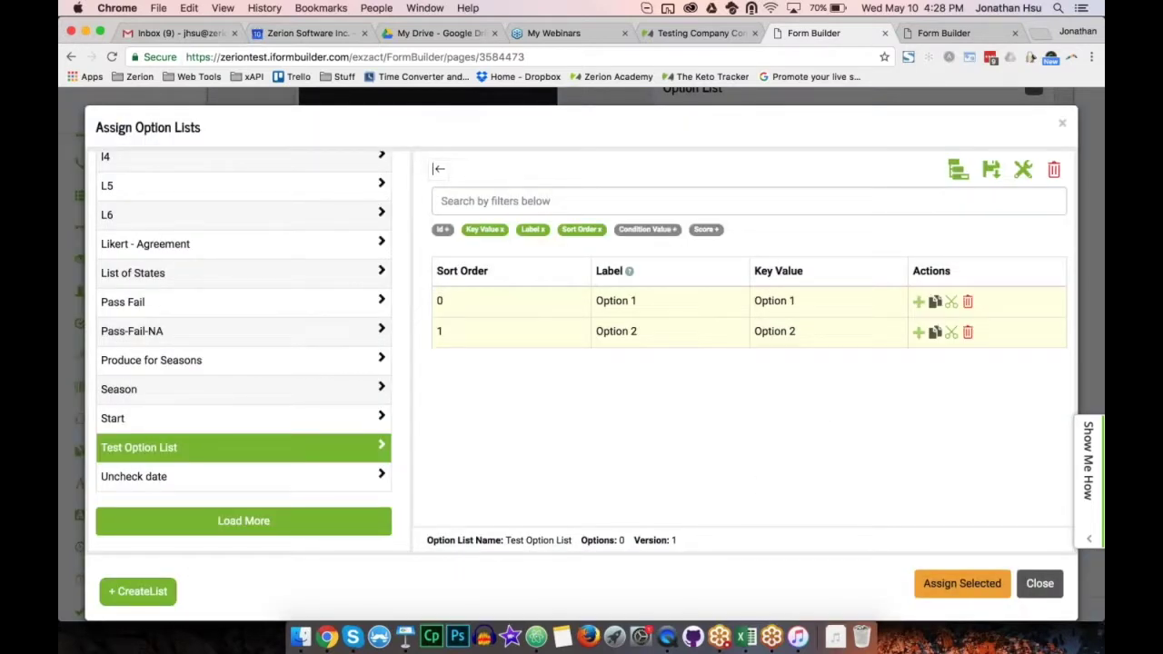
click(950, 576)
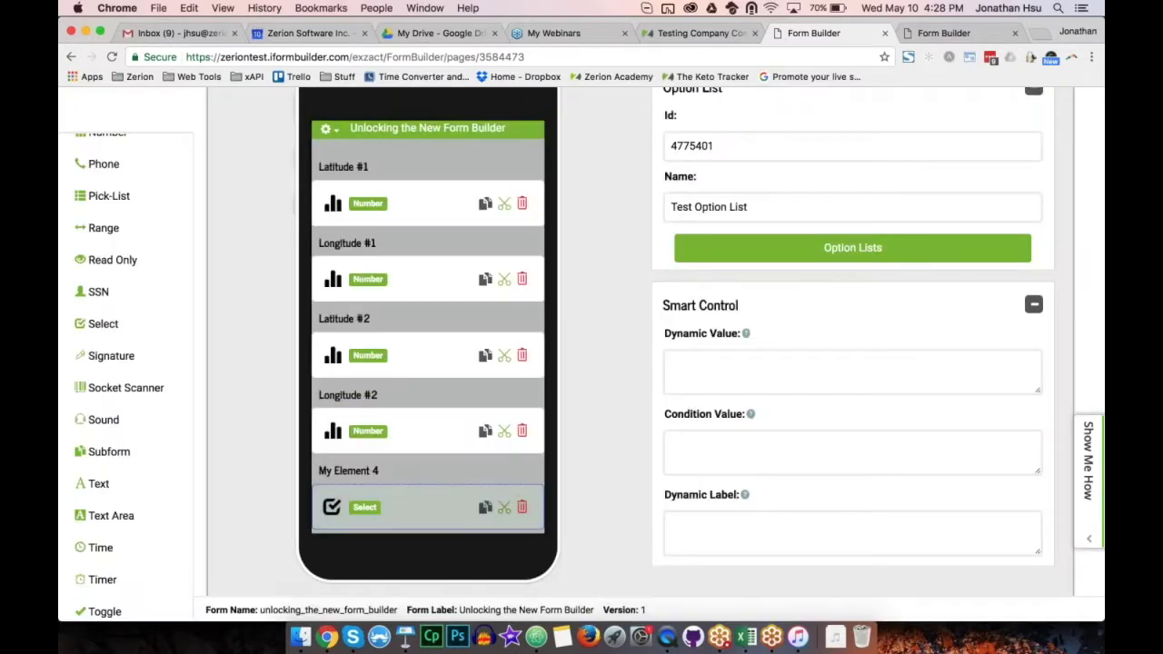
Step: Delete the Select element My Element 4 from the form
click(522, 509)
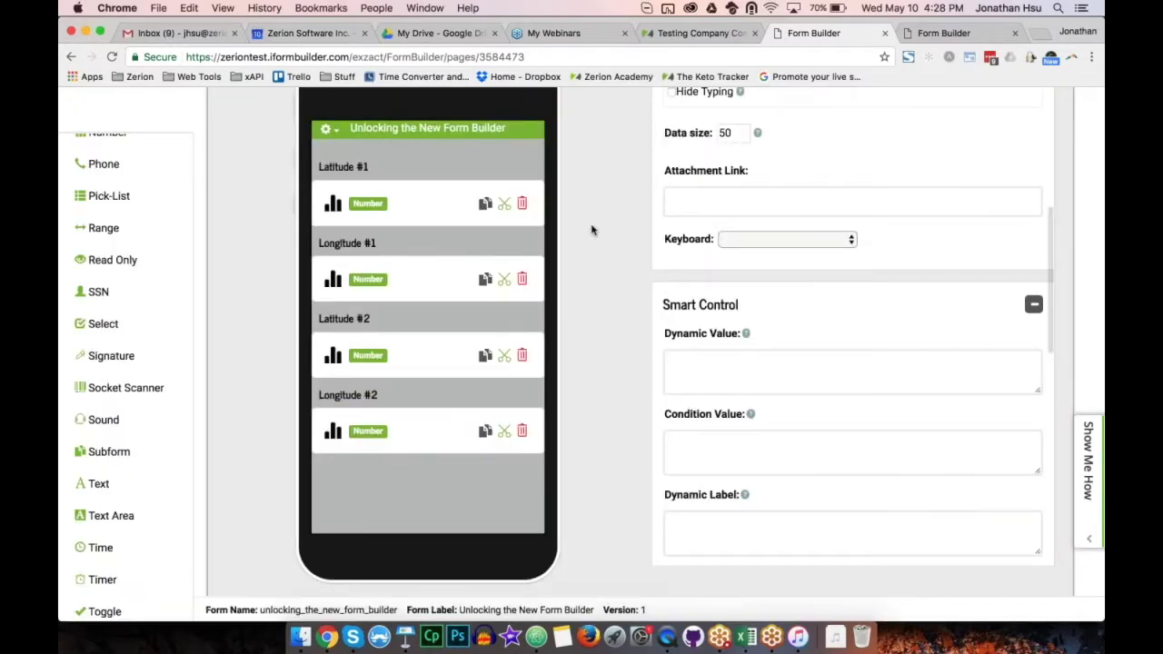
scroll(592, 230, up, 4)
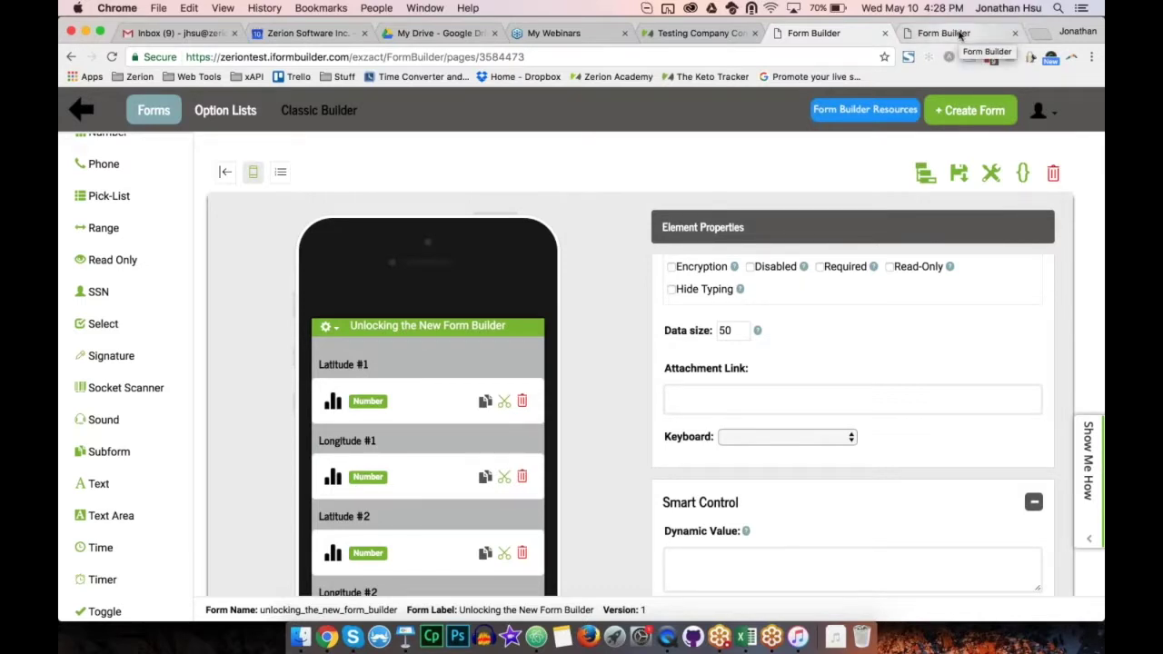
Step: Go to the Option Lists page and create a new option list named US States for Webinar
click(960, 34)
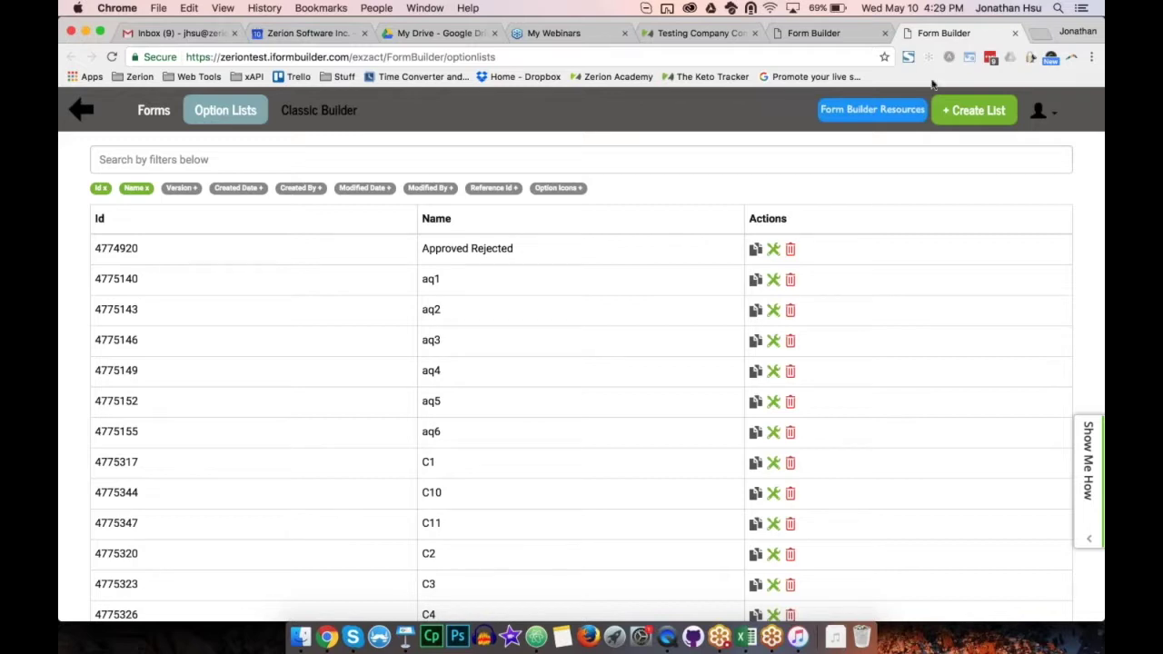
click(987, 111)
click(438, 210)
text(US Sta)
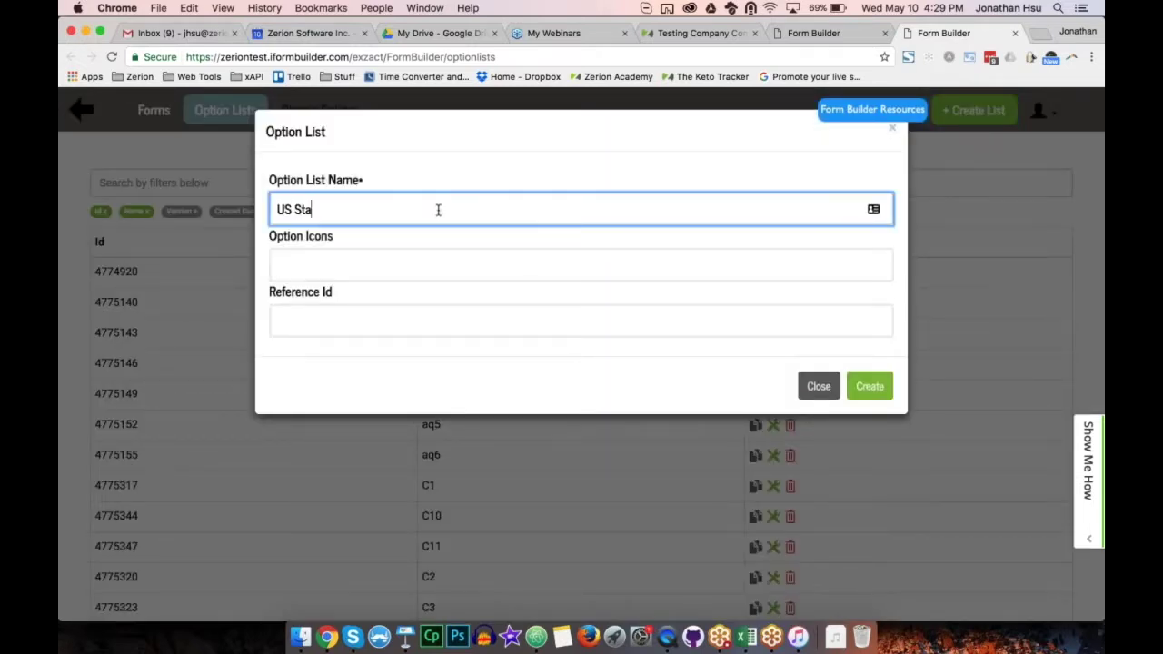
text(tes for Webinar)
click(869, 387)
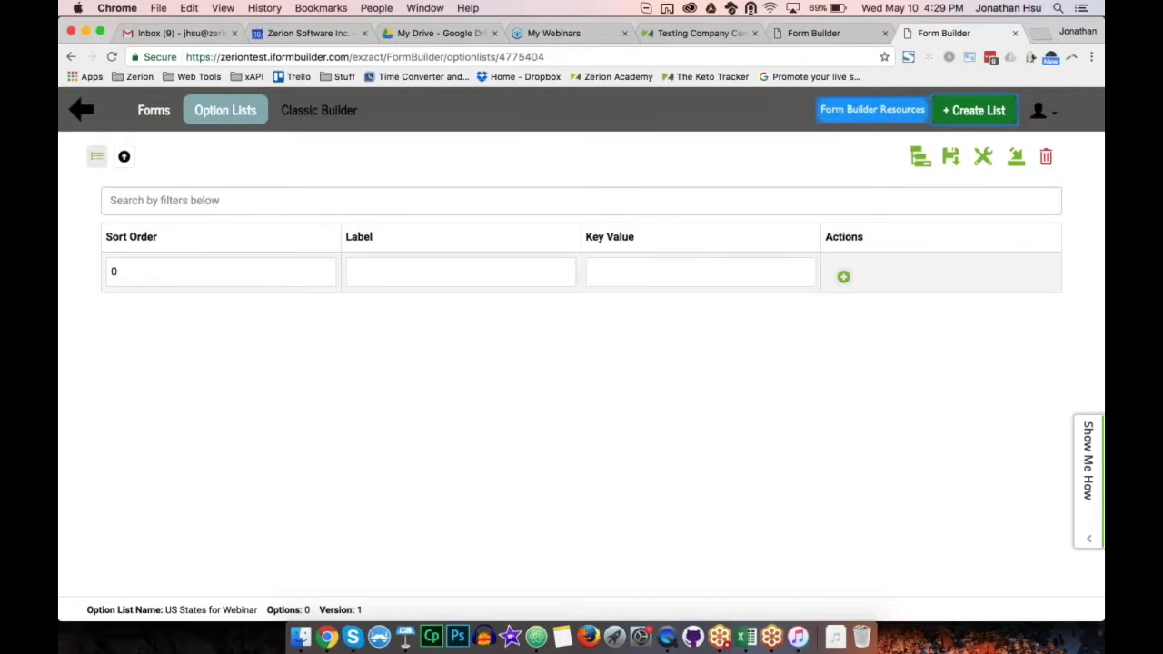
Step: Add Alabama and Virginia as the first two options of the US States for Webinar list
click(462, 278)
text(Alabama)
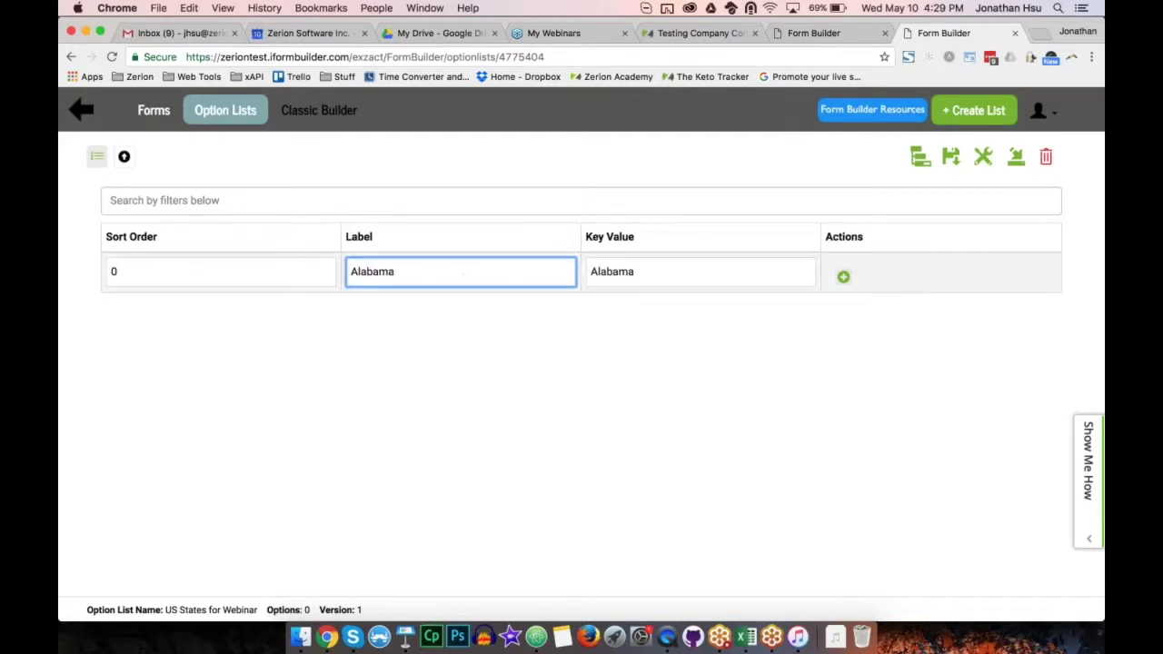
click(843, 276)
click(832, 267)
text(Virginia)
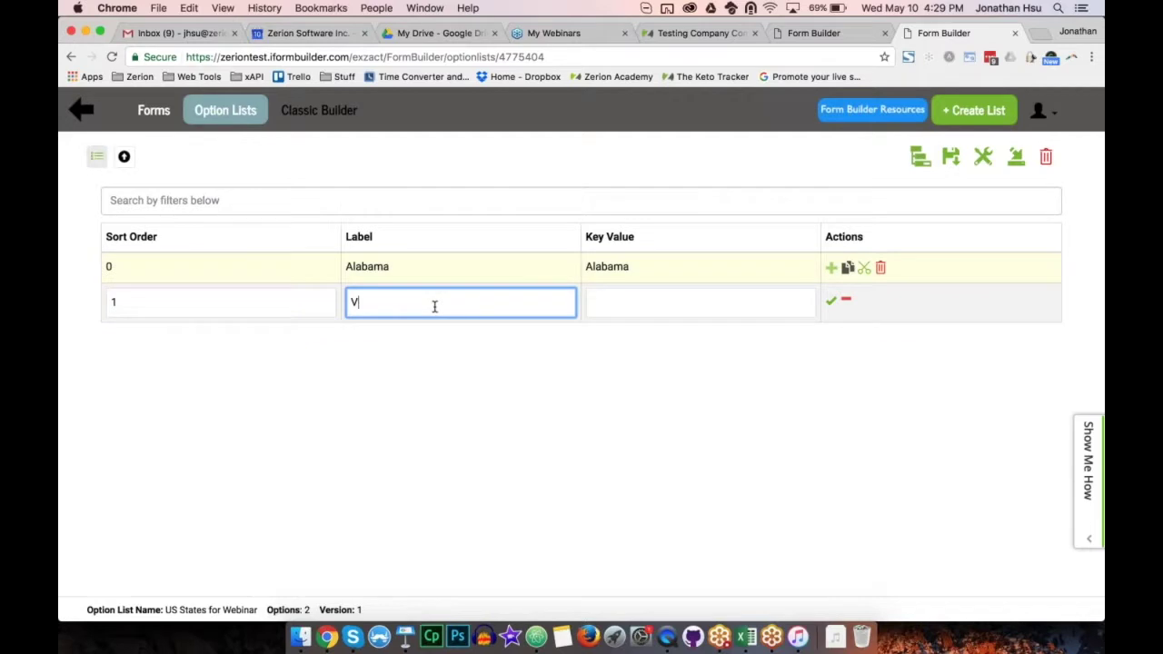
click(831, 299)
click(831, 298)
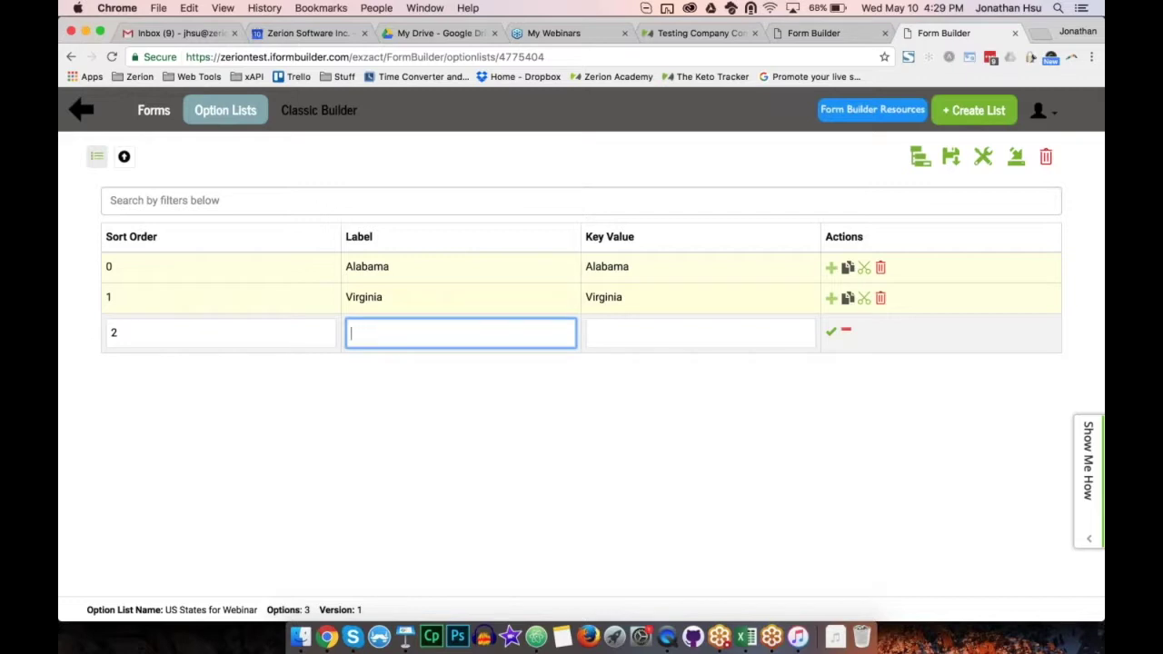
Step: Add West Virginia and Wyoming as further options, each with its label as the key value
text(West Virginia)
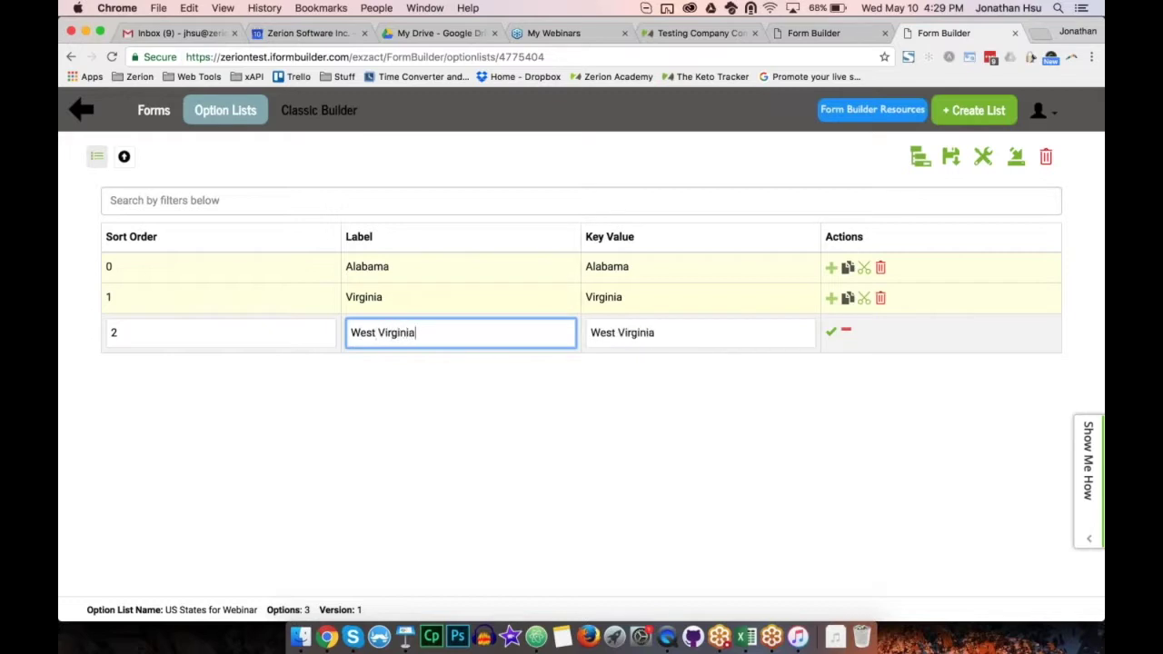
key(Tab)
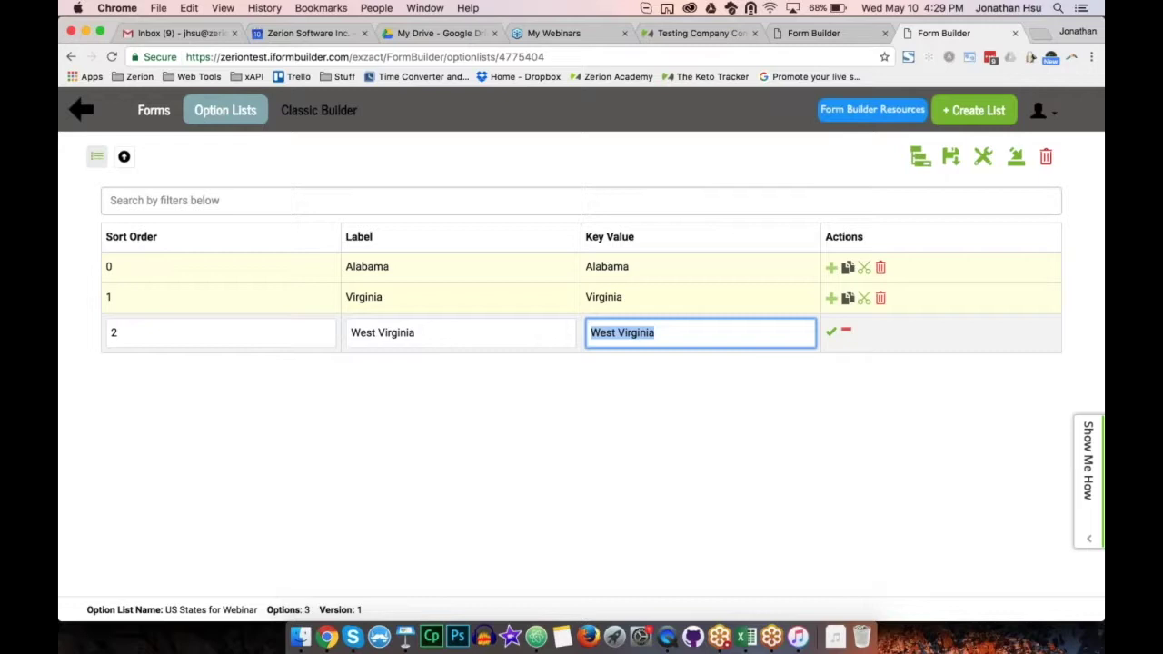
key(Return)
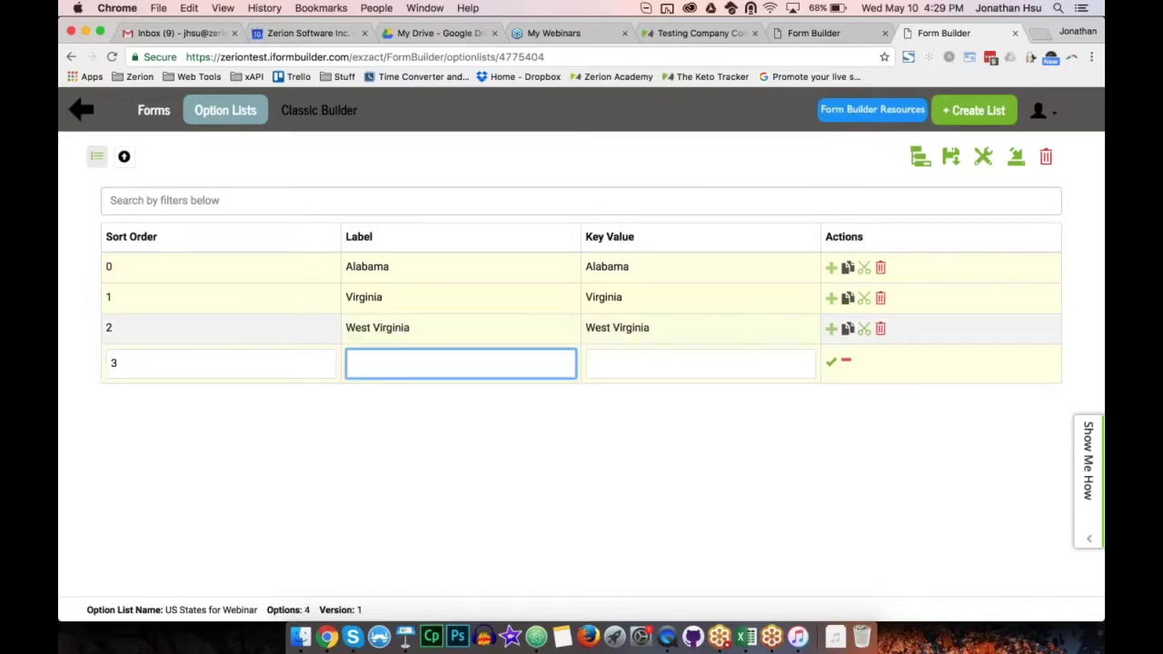
text(Wyoming)
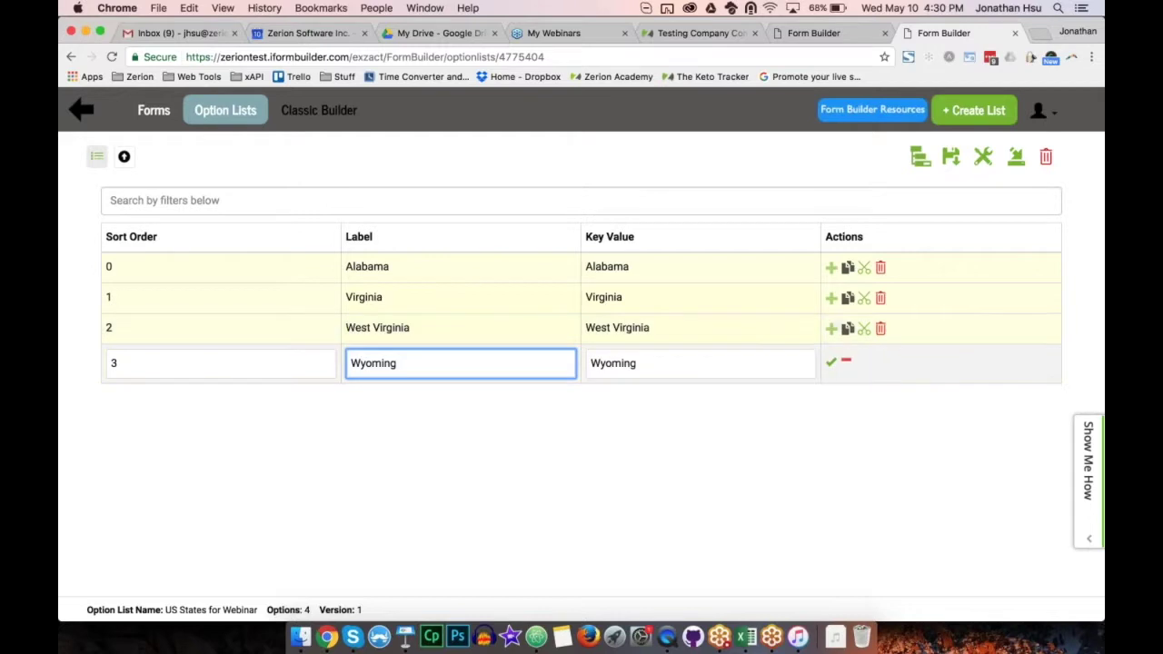
click(830, 362)
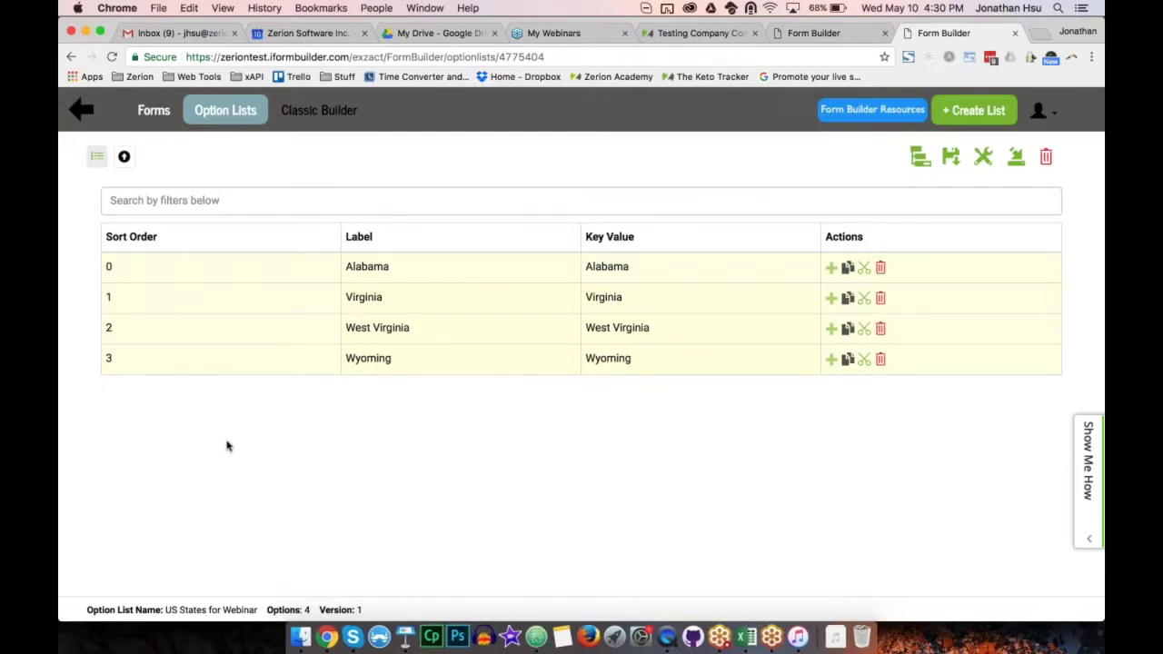
Step: Open the raw upload view for the US States for Webinar option list
click(124, 158)
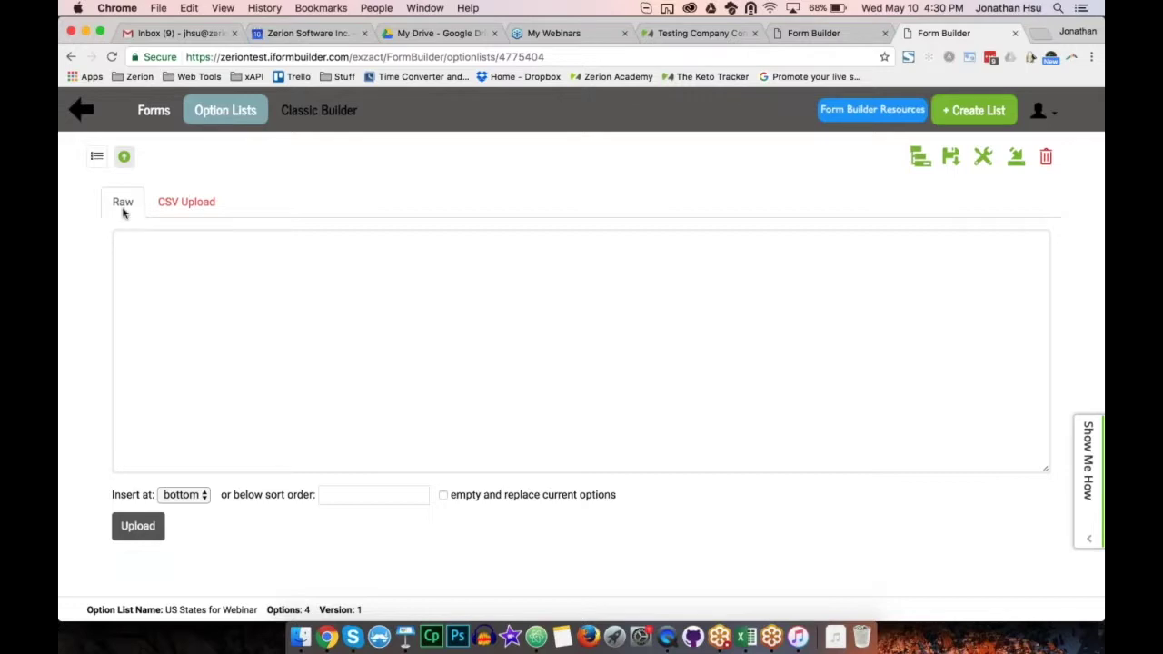
click(145, 282)
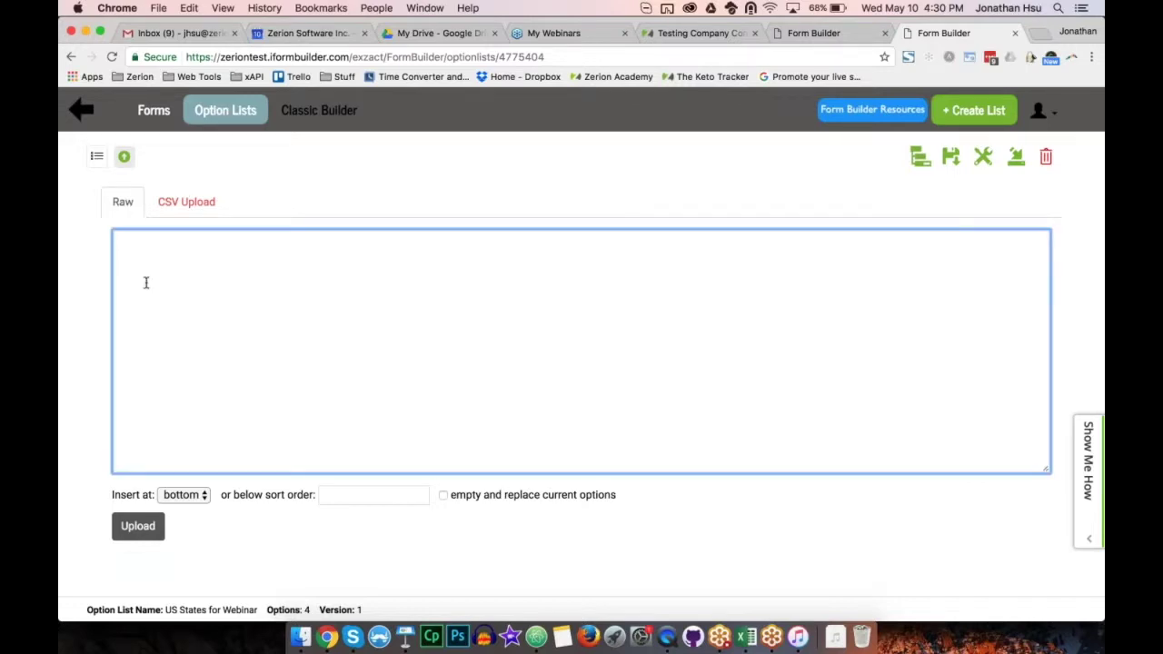
click(78, 327)
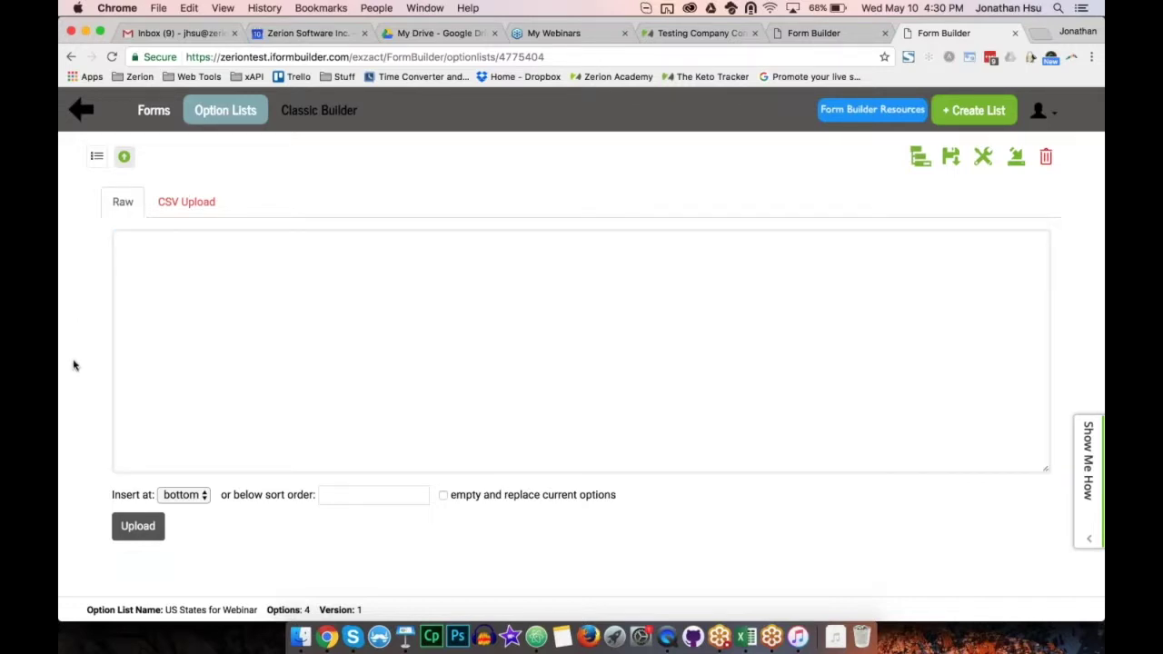
Step: Switch to Atom and copy the complete list of US states from the second untitled file
click(536, 635)
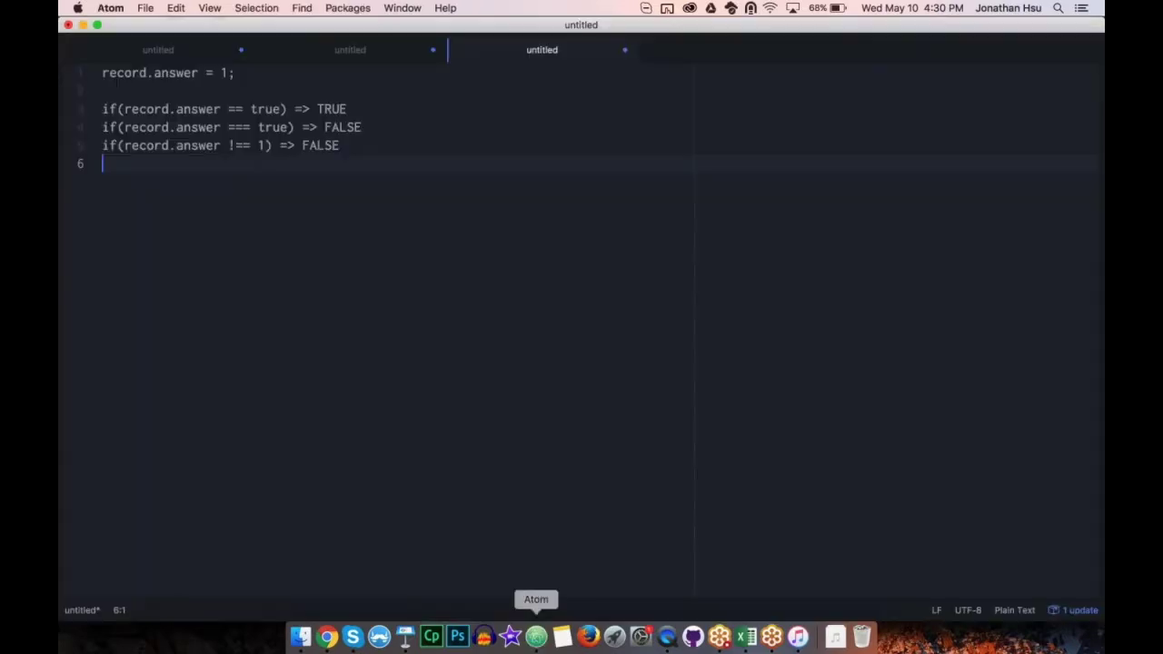
click(343, 56)
click(162, 200)
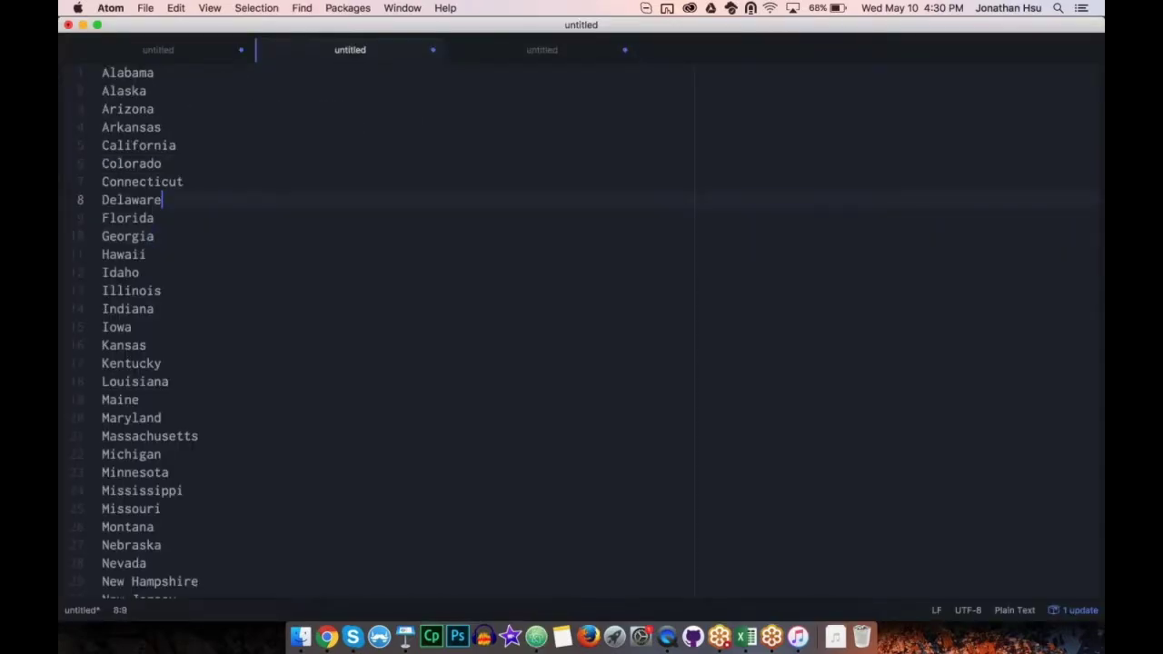
key(super+a)
key(super+c)
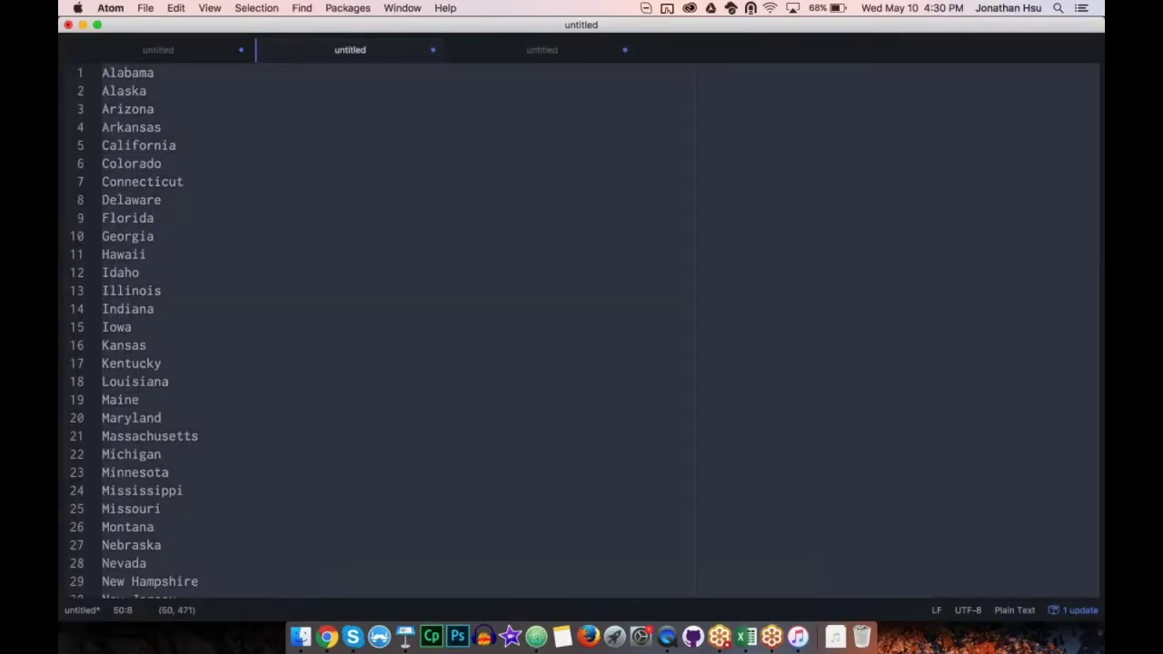
click(144, 143)
drag(110, 146, 212, 143)
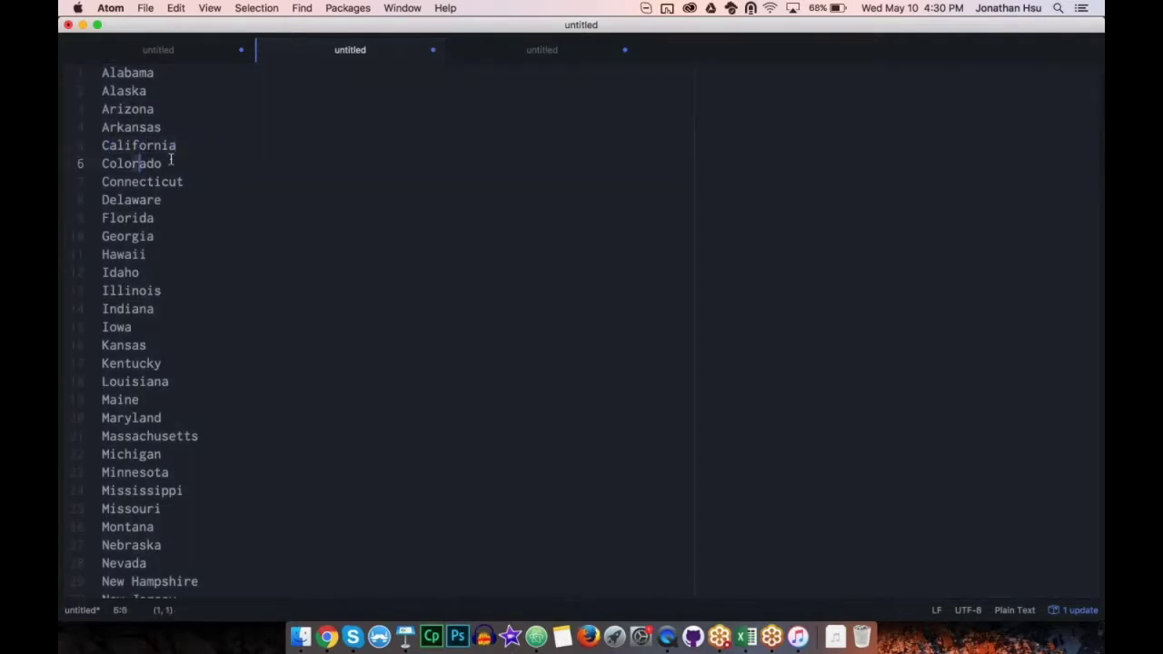
Step: Switch back to Chrome, paste the copied states as raw options, upload them at the bottom and review the resulting list
key(super+Tab)
key(super+v)
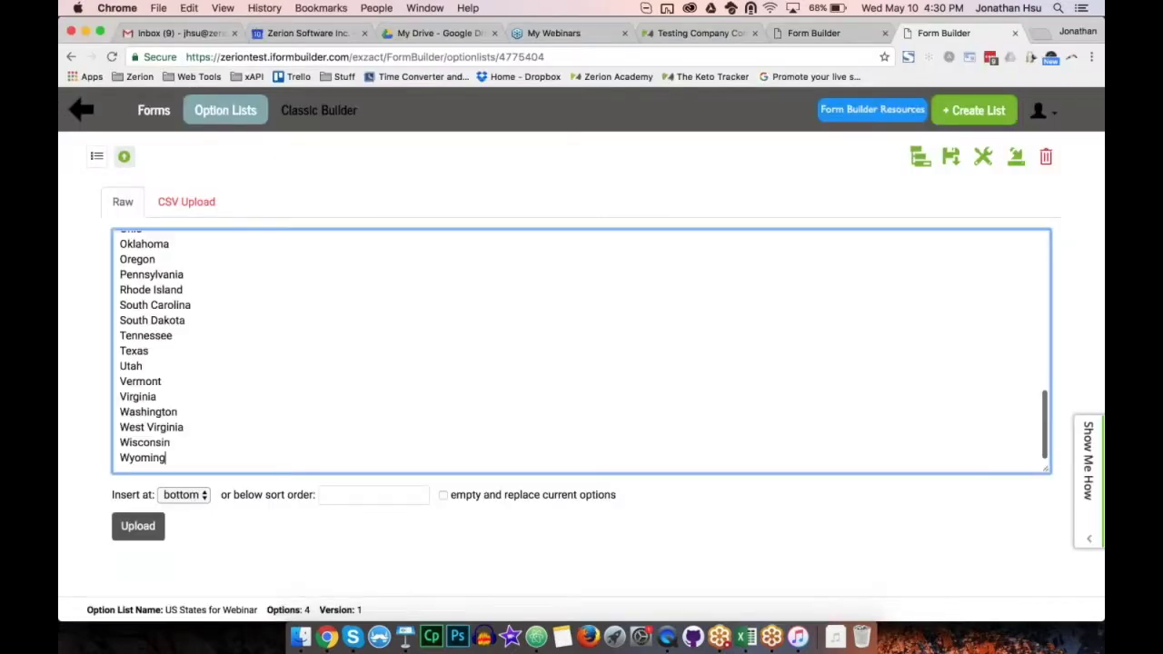
click(141, 528)
click(438, 194)
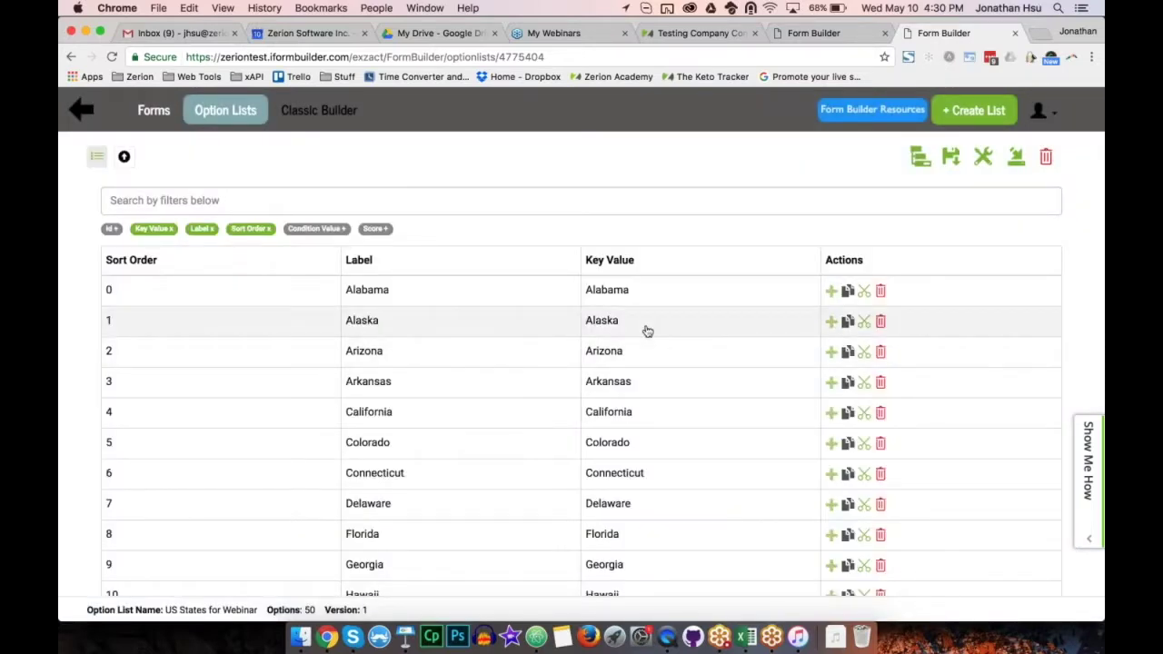
scroll(646, 330, down, 5)
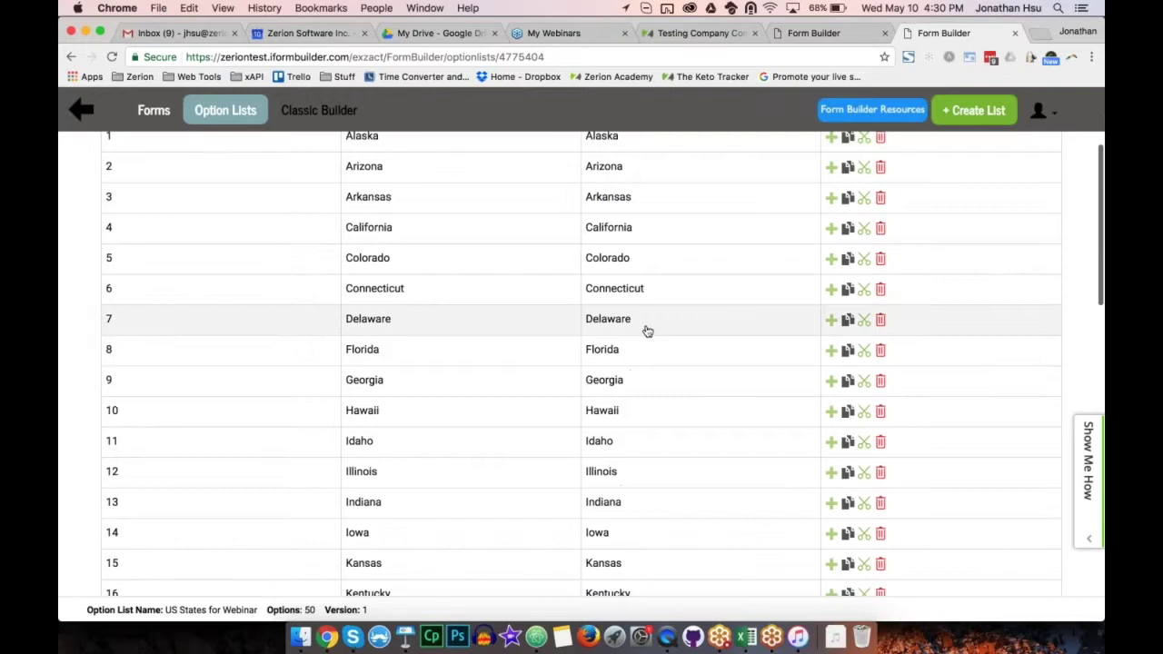
scroll(646, 330, up, 5)
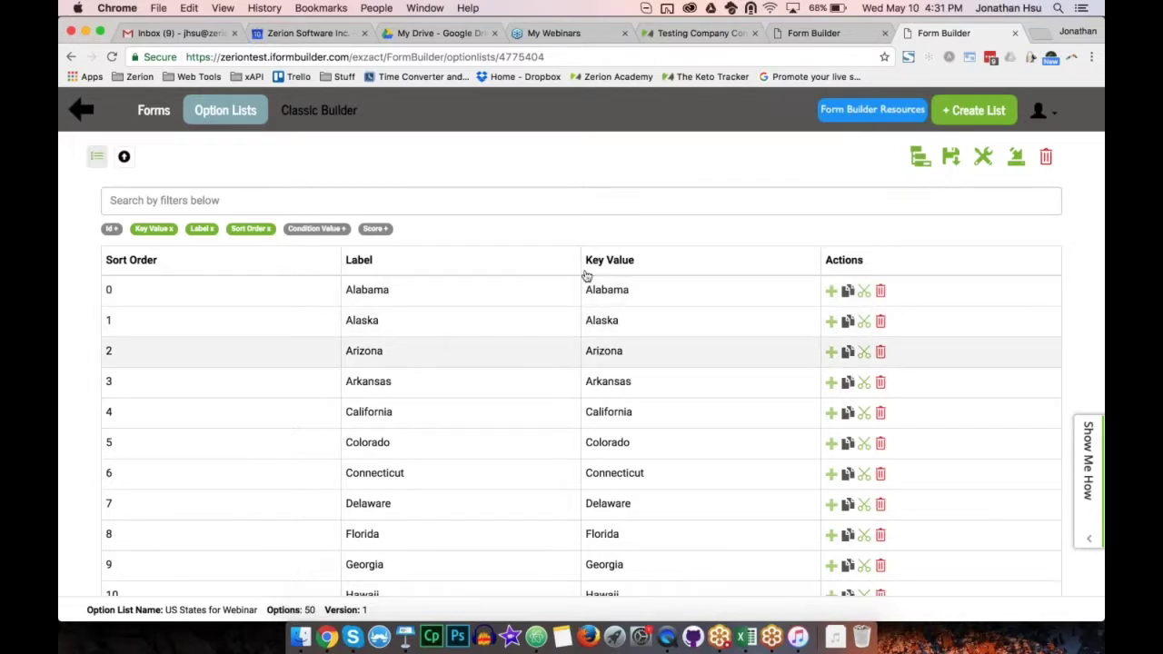
Step: Examine the raw upload's insert position choices and sort order field, and compare them with the numbering in the option list
click(124, 156)
click(219, 413)
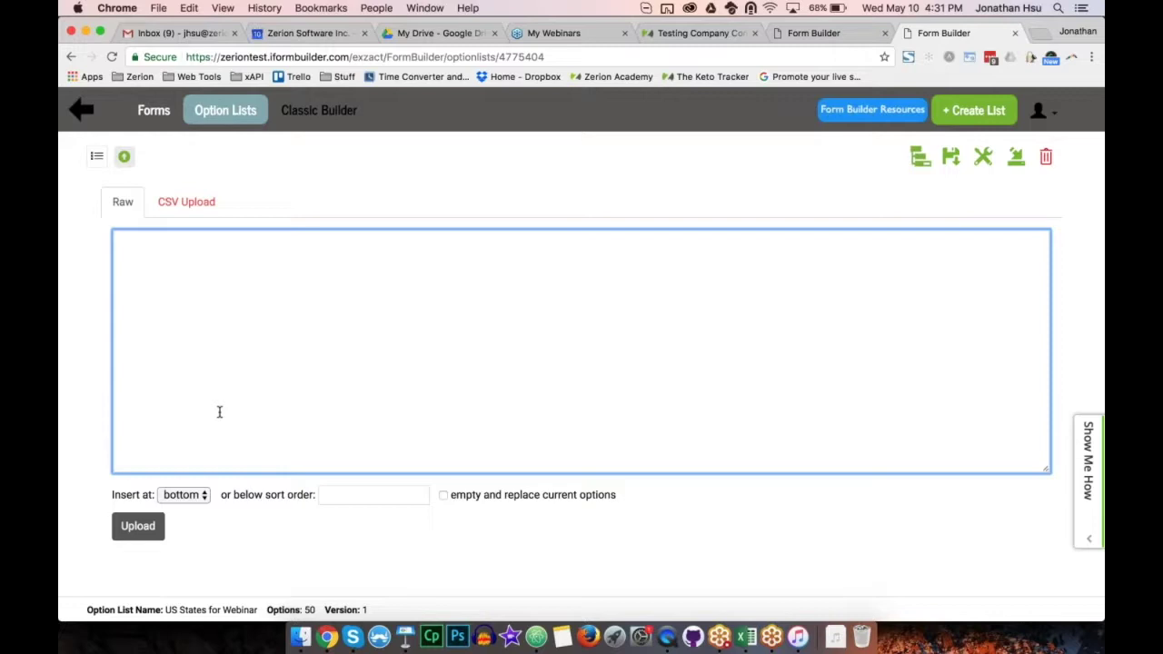
click(191, 497)
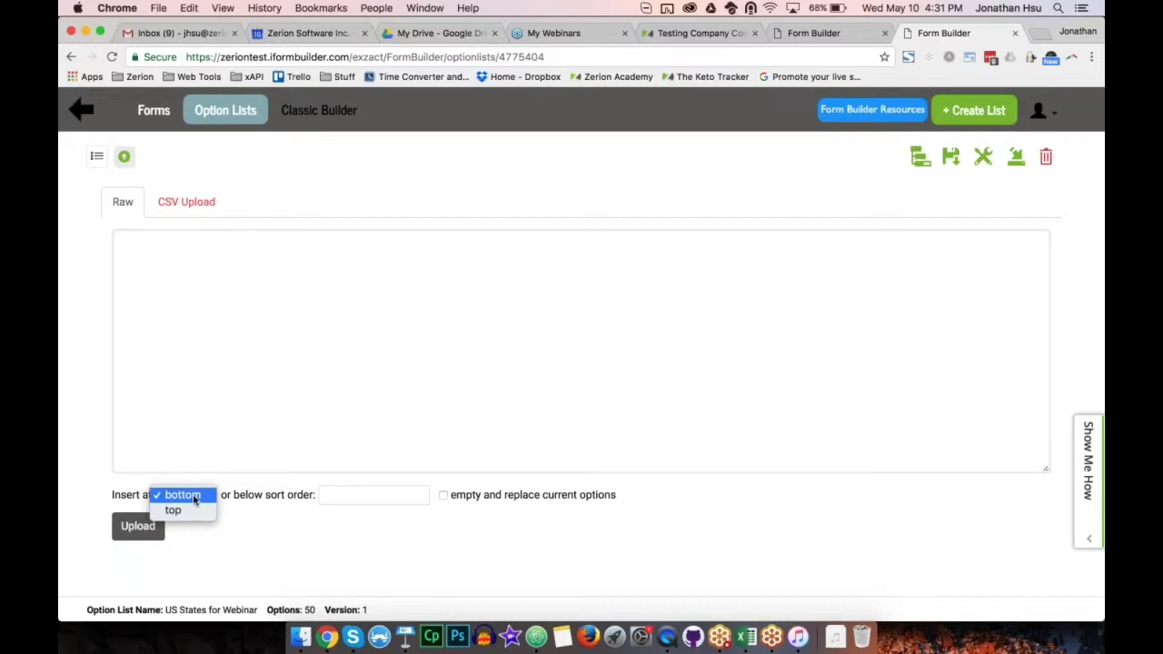
click(341, 531)
click(351, 493)
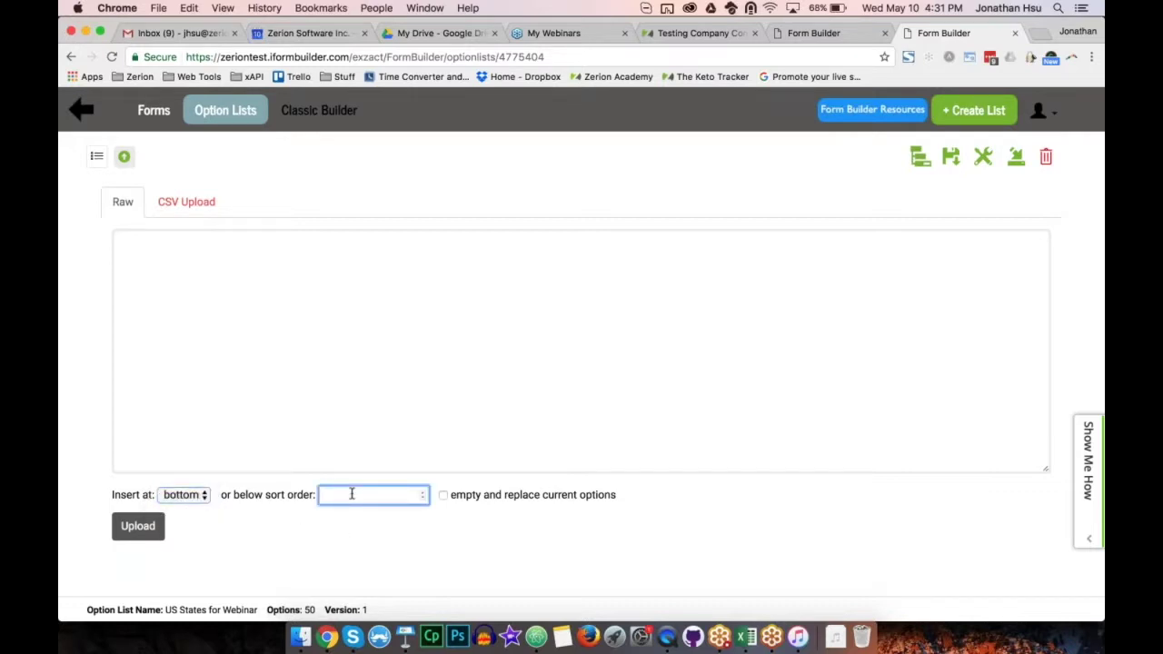
click(96, 157)
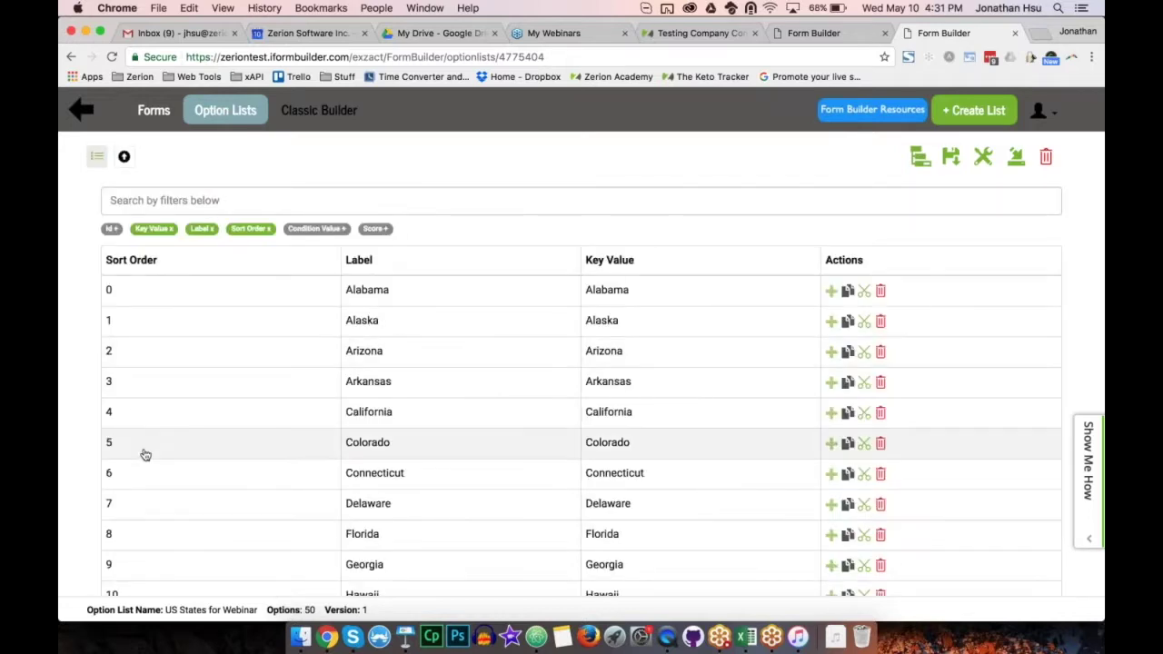
scroll(150, 453, down, 5)
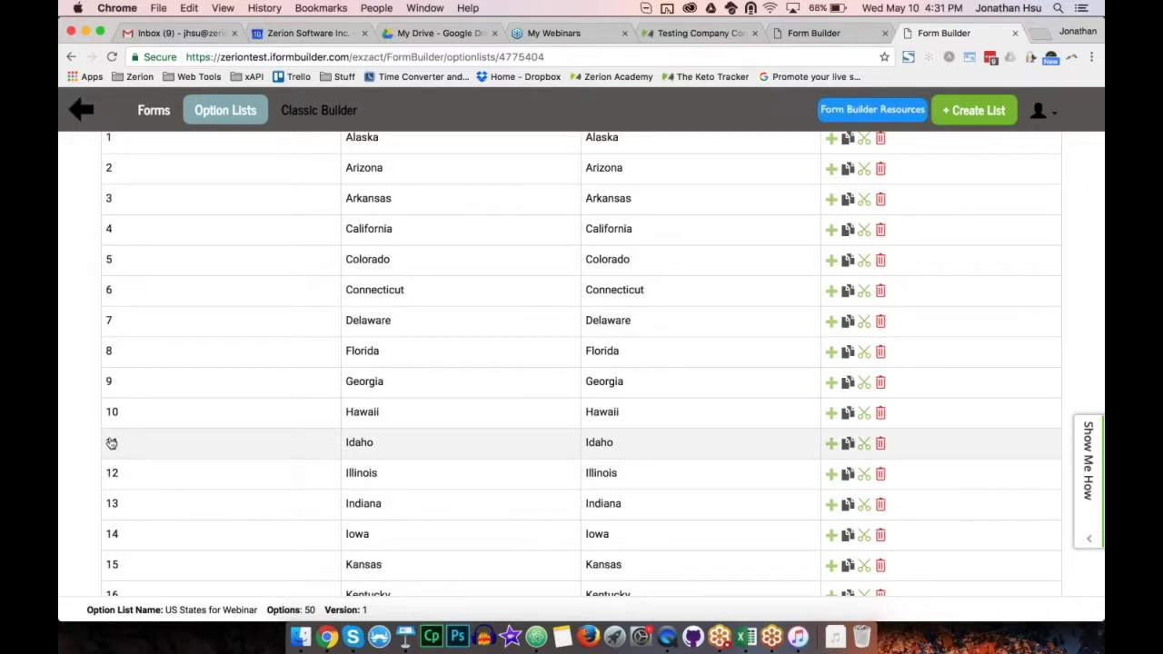
scroll(90, 306, up, 5)
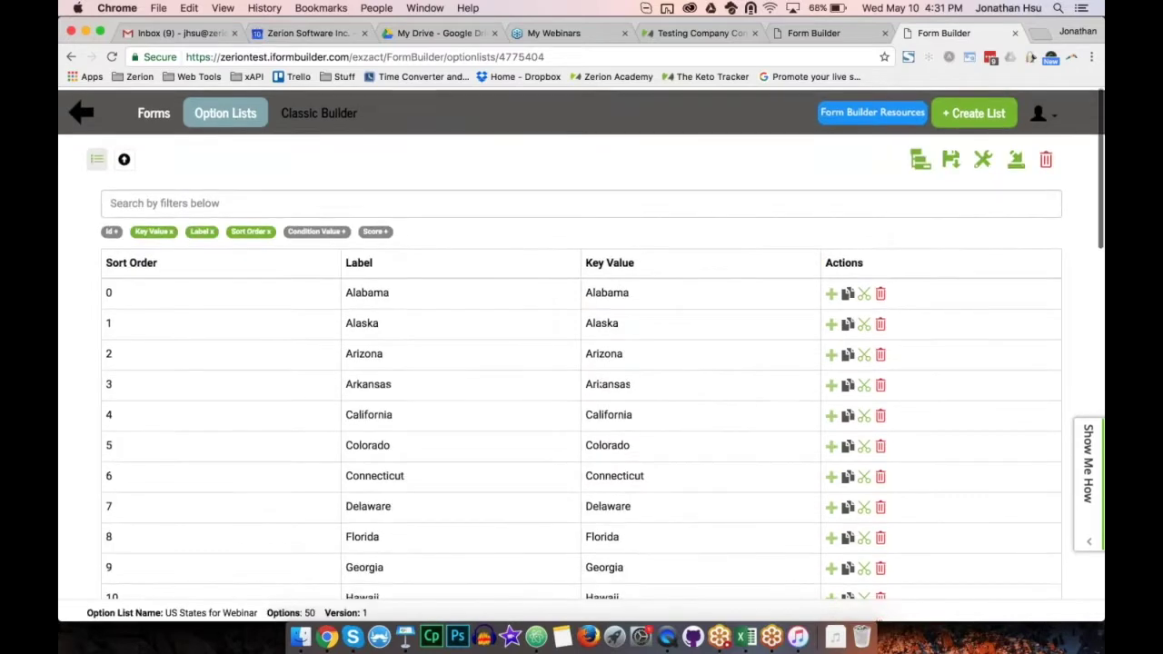
Step: Reopen the raw upload view and enable emptying and replacing the current options
click(123, 159)
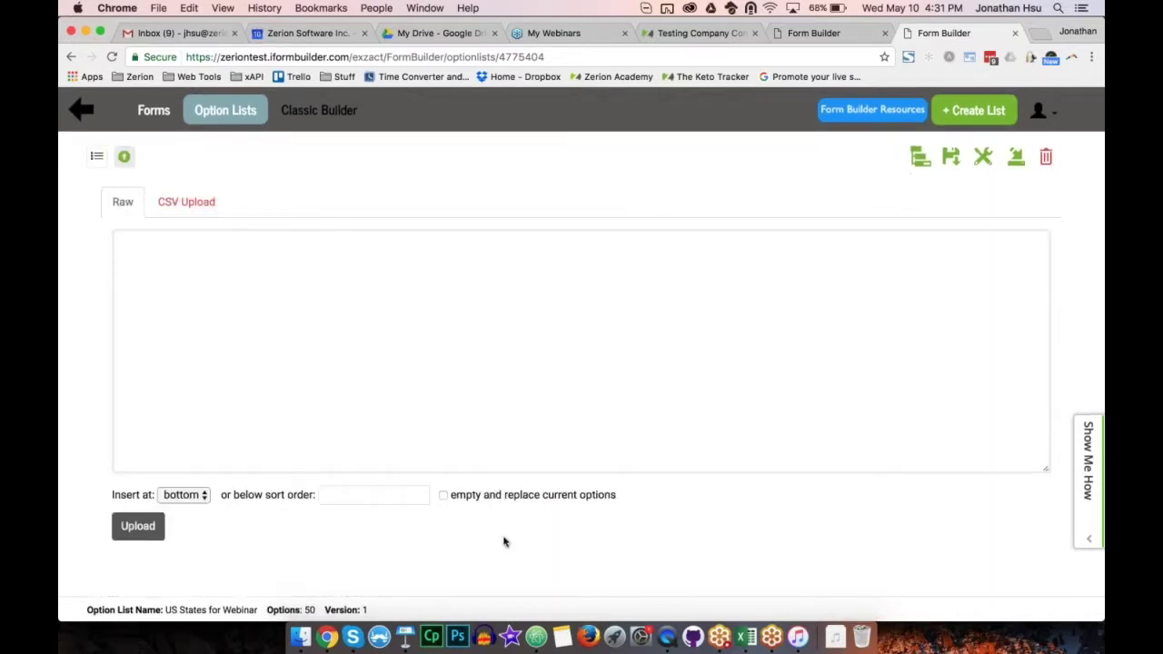
click(443, 496)
click(482, 335)
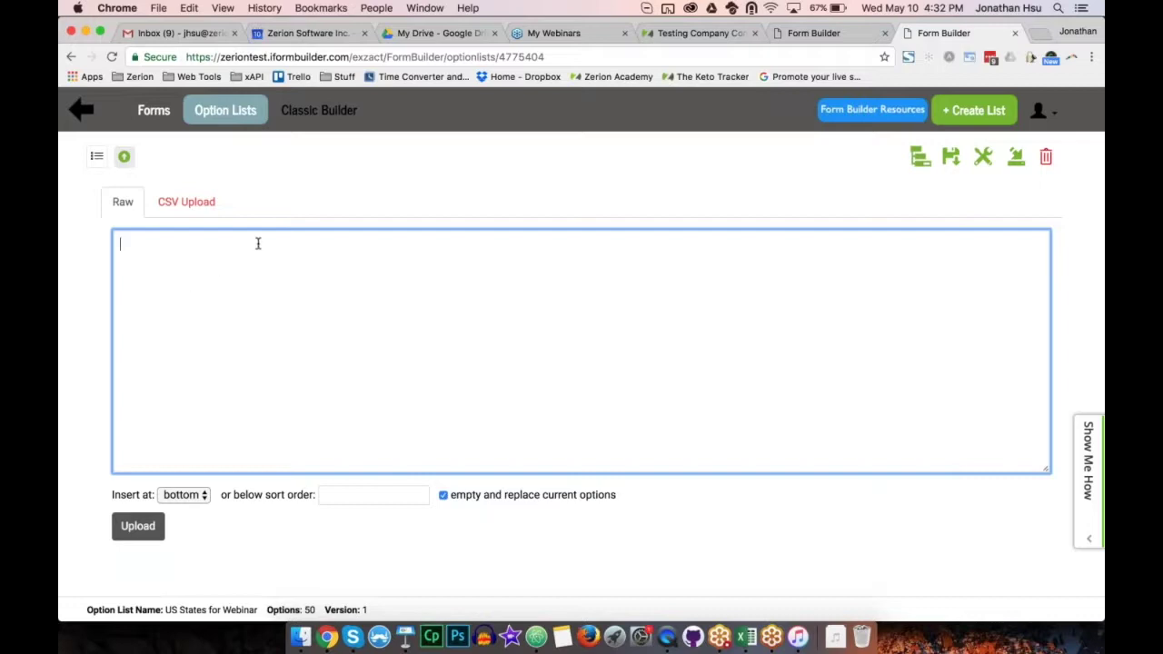
Step: Download the example CSV for option uploads, open it in Excel and widen the condition_value column to fit its contents
click(180, 204)
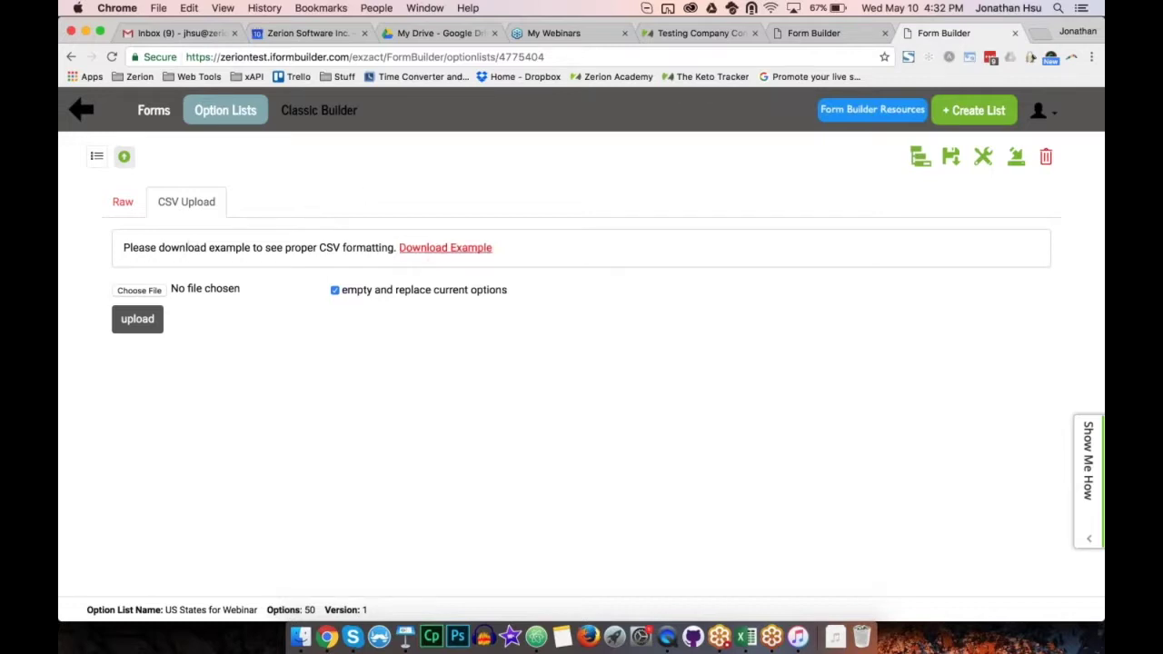
click(446, 248)
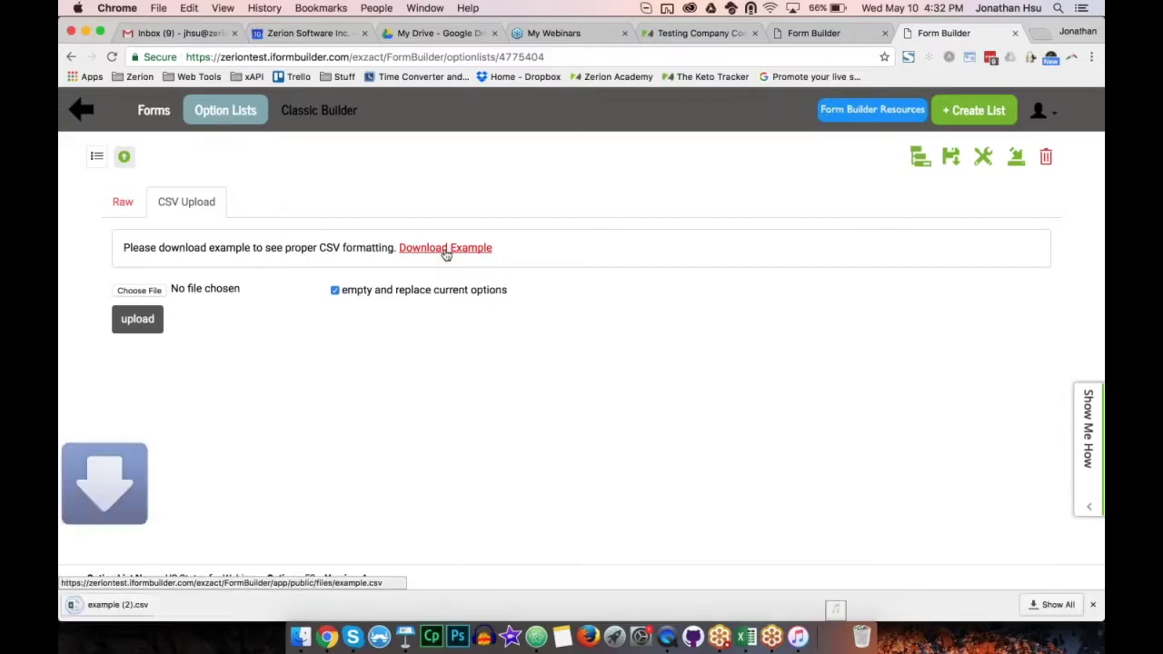
click(118, 604)
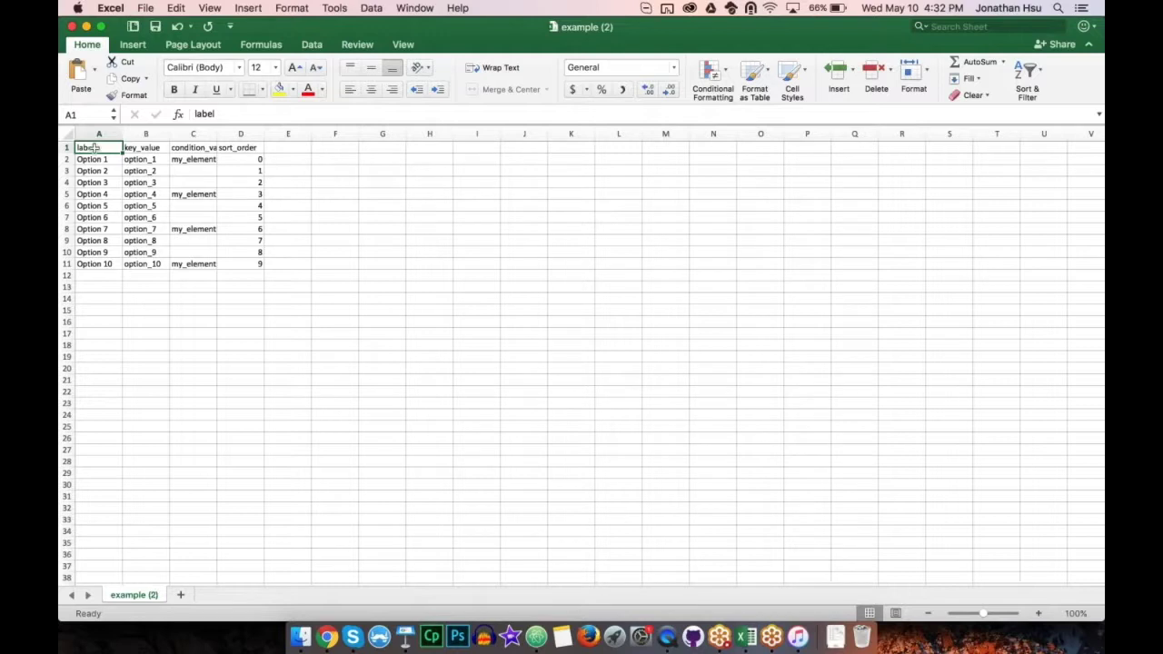
drag(216, 134, 236, 134)
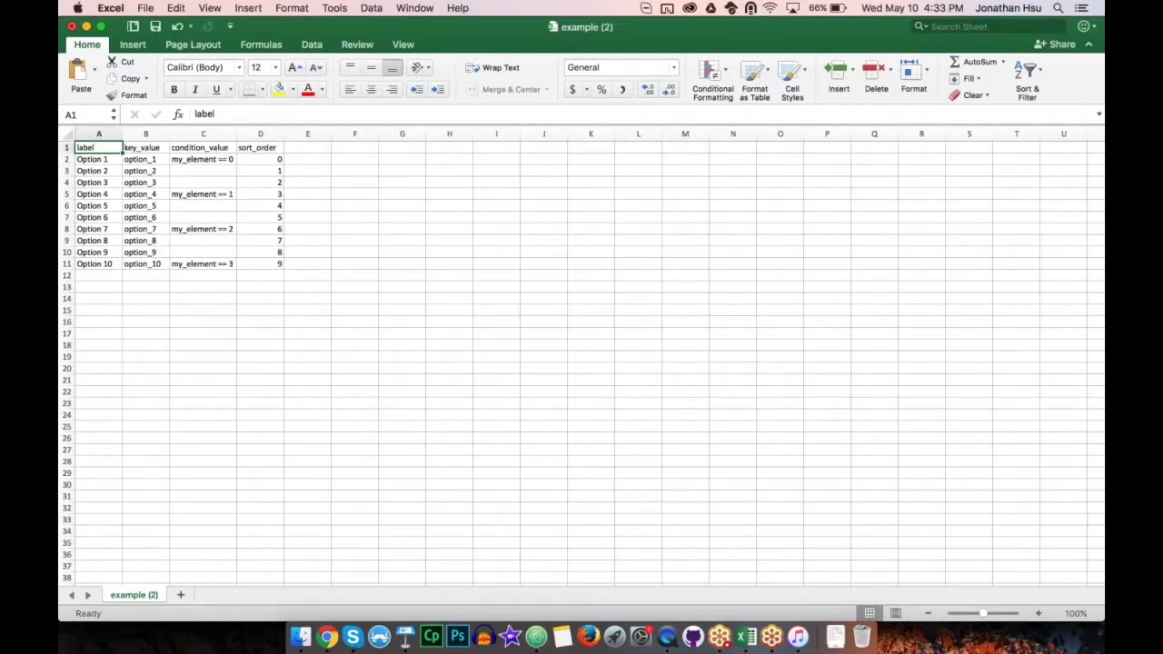
Step: Clear all sample options below the header row of the example CSV, leaving cell A2 selected
drag(296, 275, 76, 159)
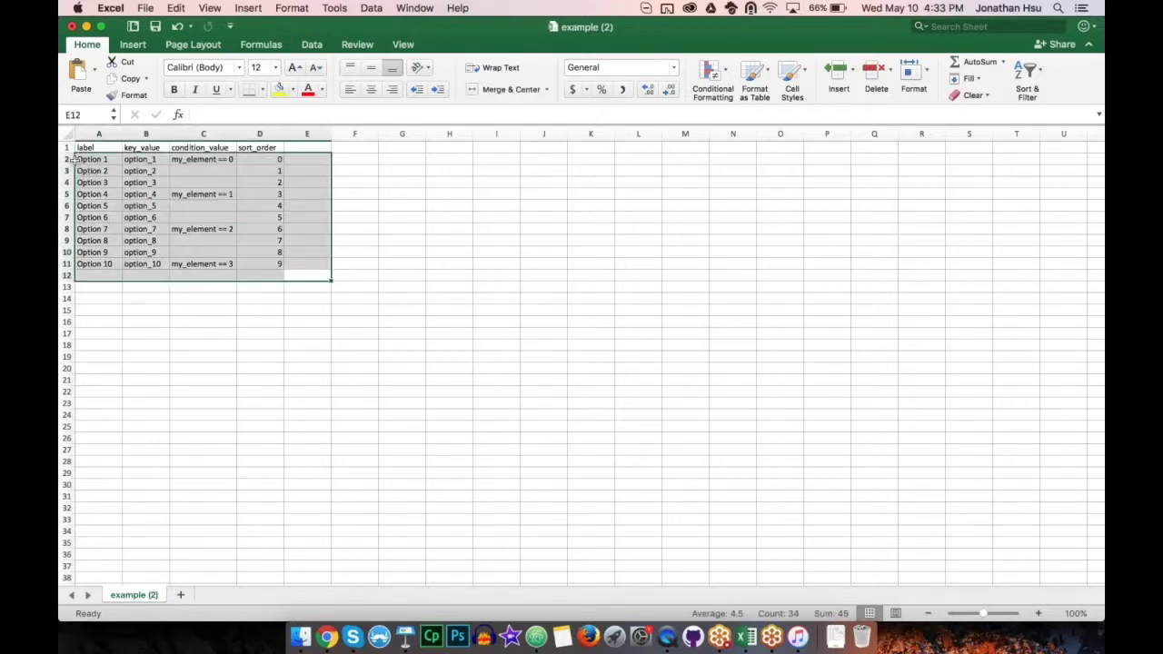
key(Delete)
click(80, 160)
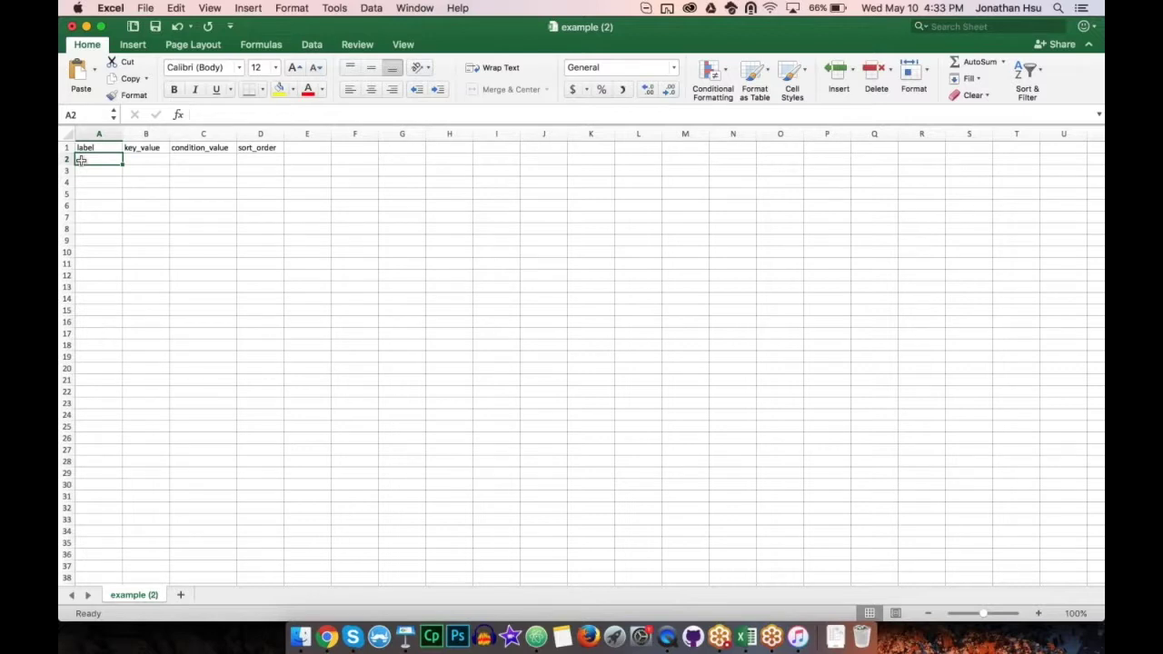
Step: Switch to Workbook1 with the country and continent list and enlarge its window to fill the screen
key(super+grave)
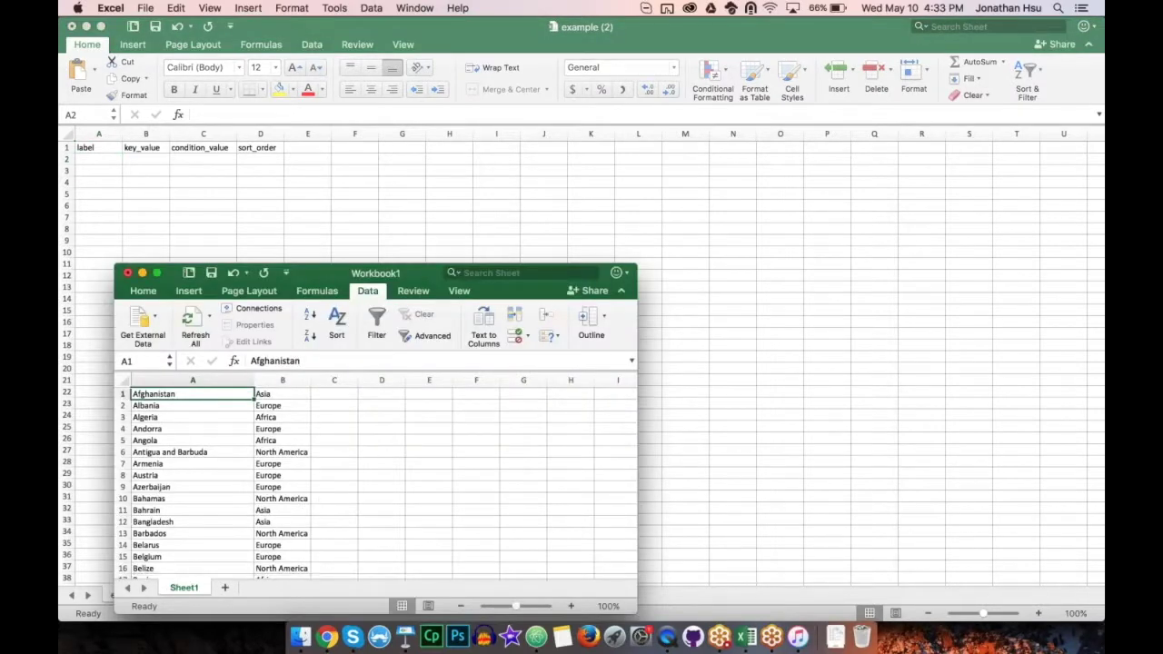
drag(334, 270, 387, 16)
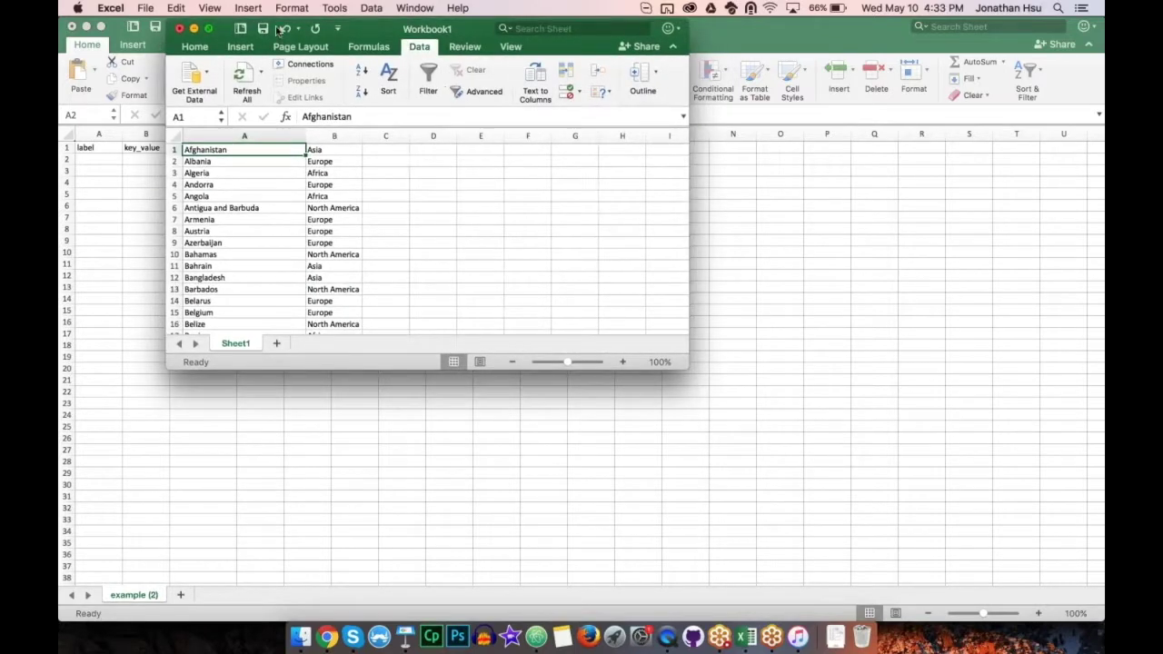
double_click(438, 28)
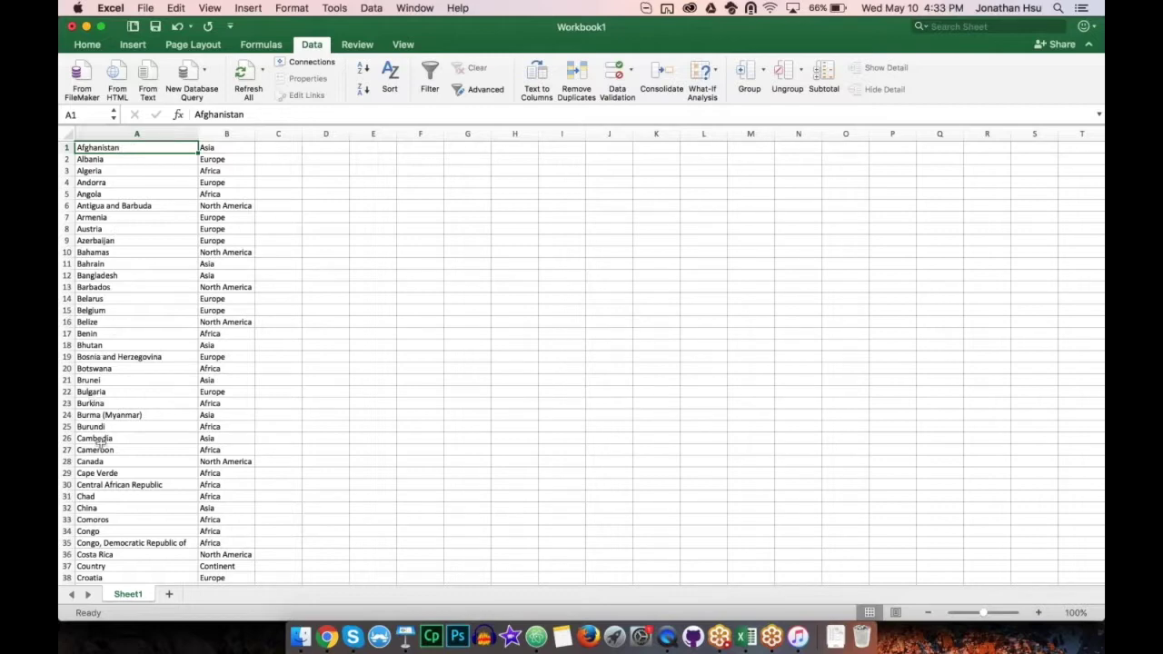
Step: Sort the country list by column B (continent), with column A (country) as second level, both A to Z
scroll(95, 440, down, 20)
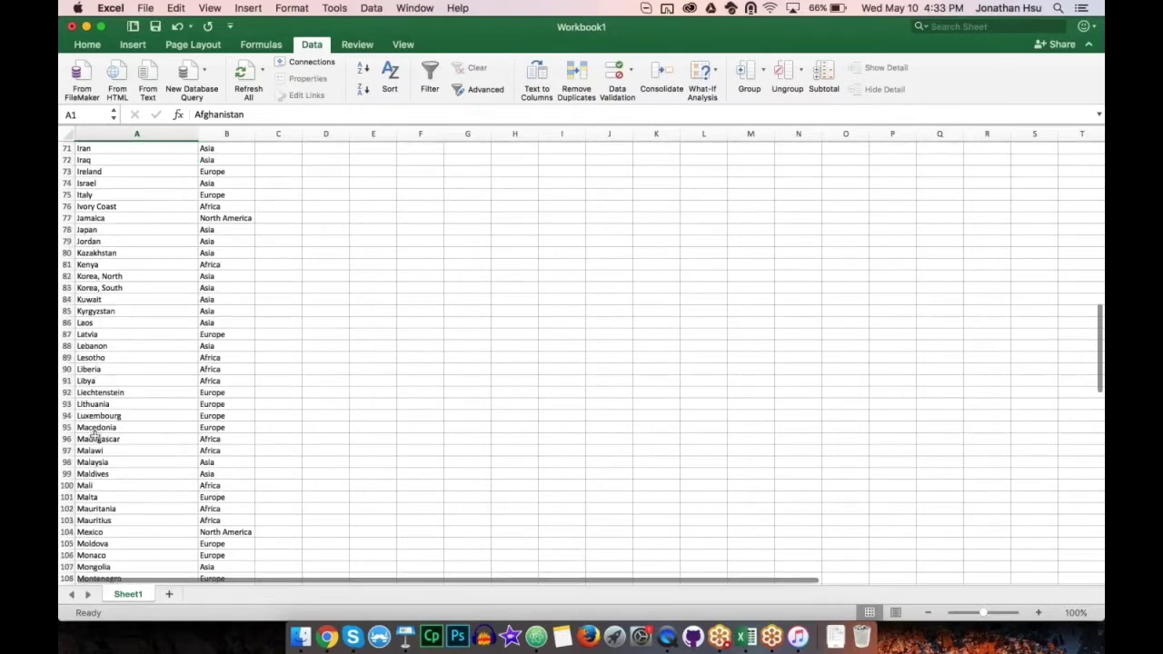
click(230, 334)
click(126, 335)
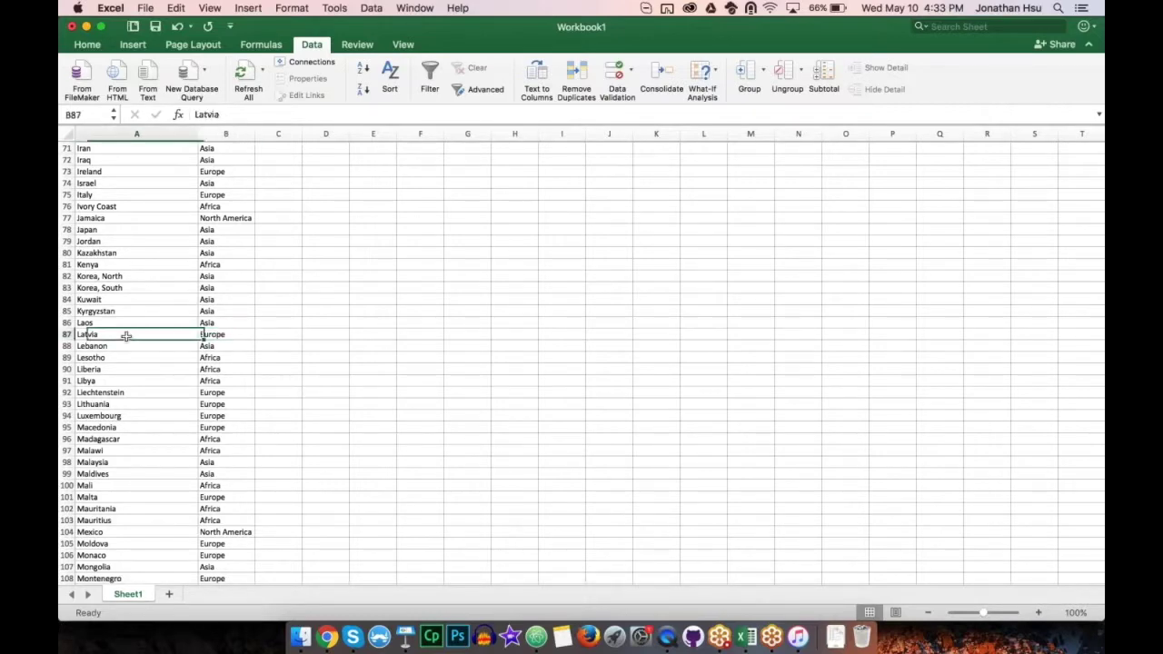
scroll(126, 337, up, 3)
scroll(127, 337, up, 15)
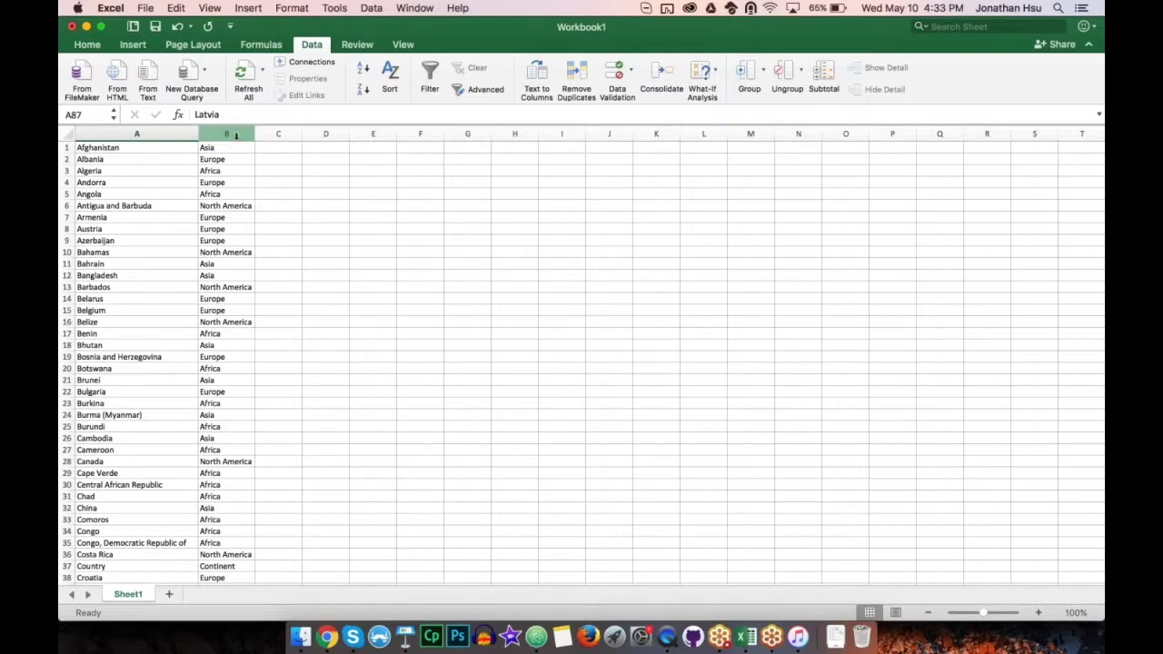
click(390, 78)
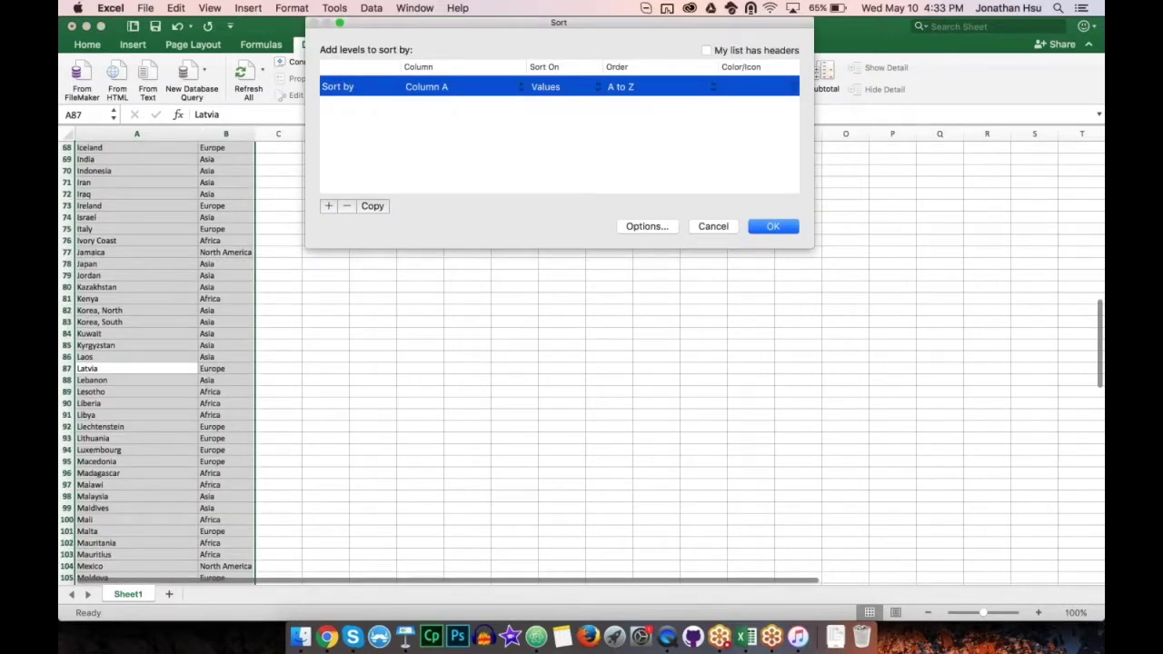
click(430, 90)
click(429, 98)
click(328, 206)
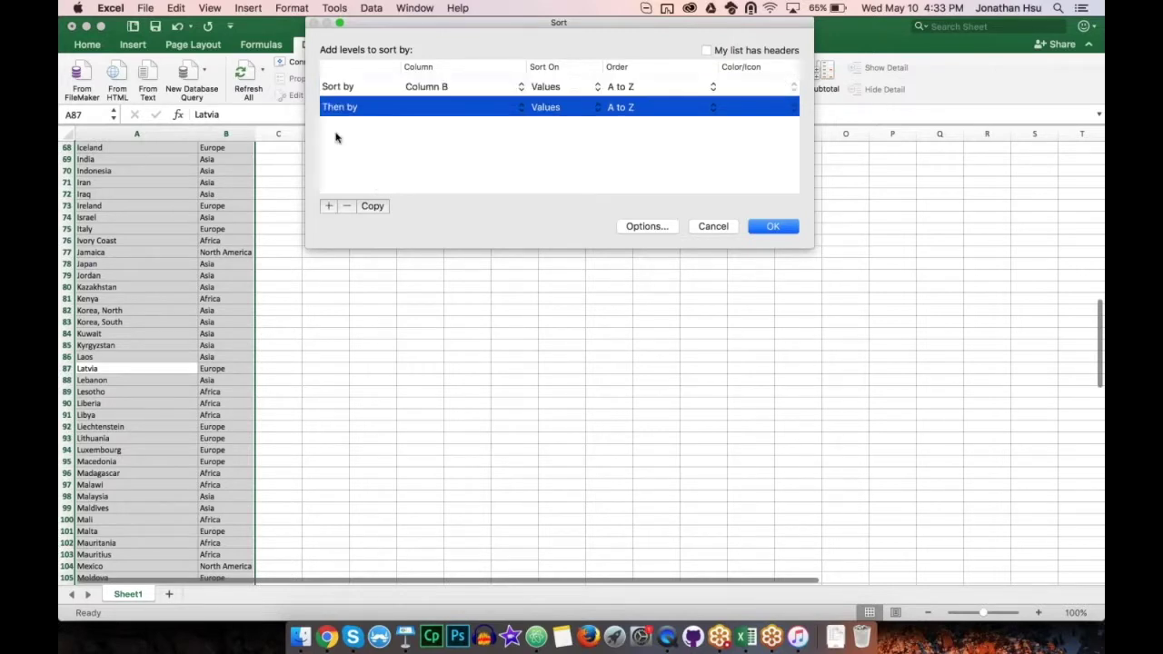
click(430, 111)
click(428, 108)
click(773, 223)
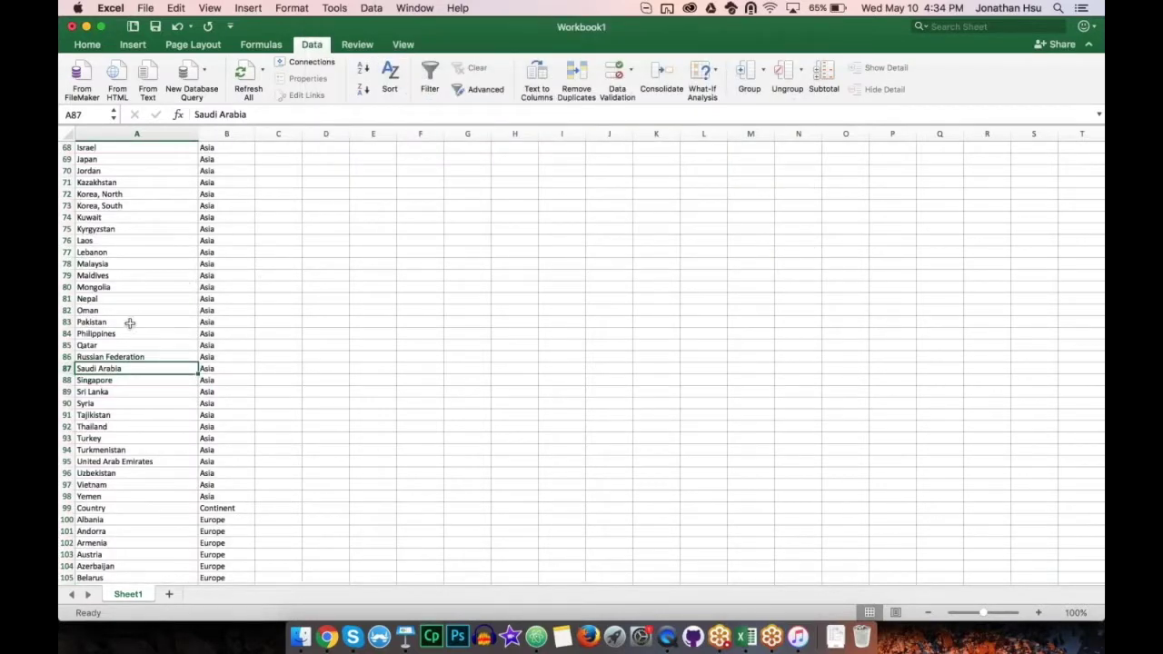
Step: Clear the stray Country/Continent entries in row 99 and re-sort the expanded list by column B and column A, A to Z
drag(233, 508, 155, 510)
key(Delete)
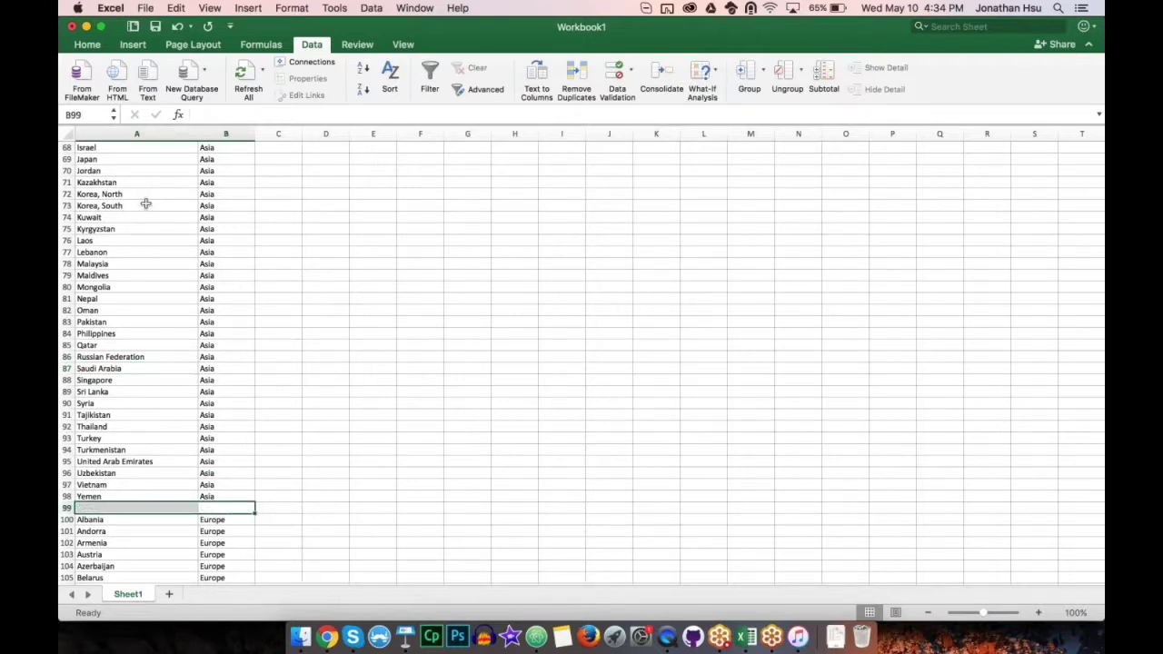
click(389, 72)
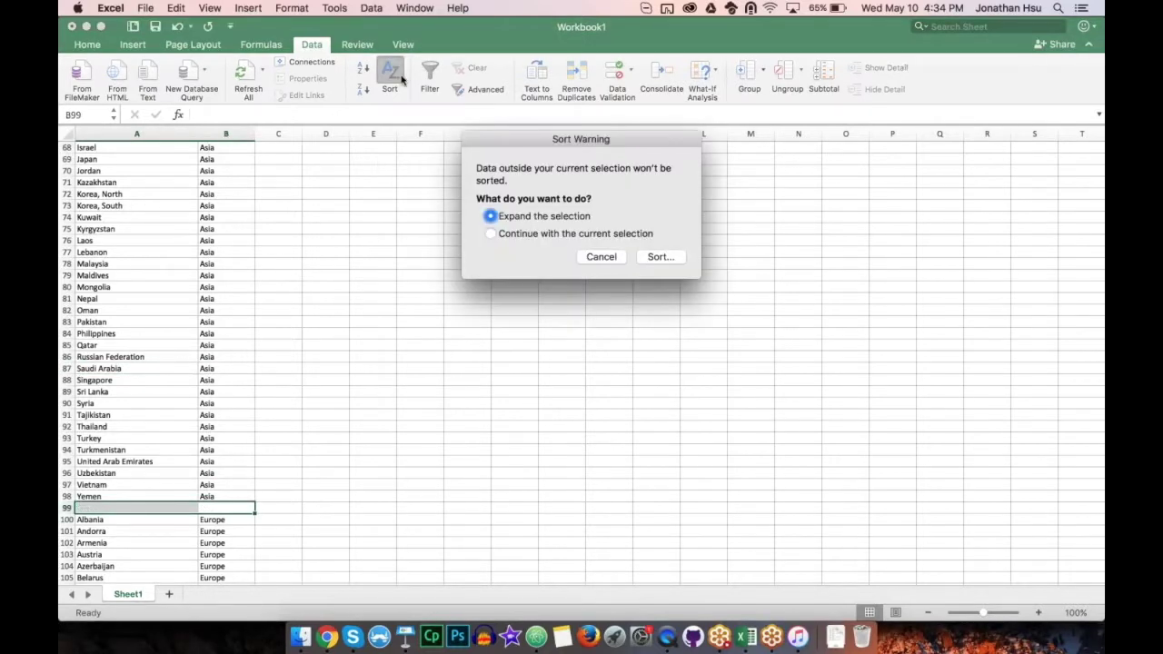
click(661, 258)
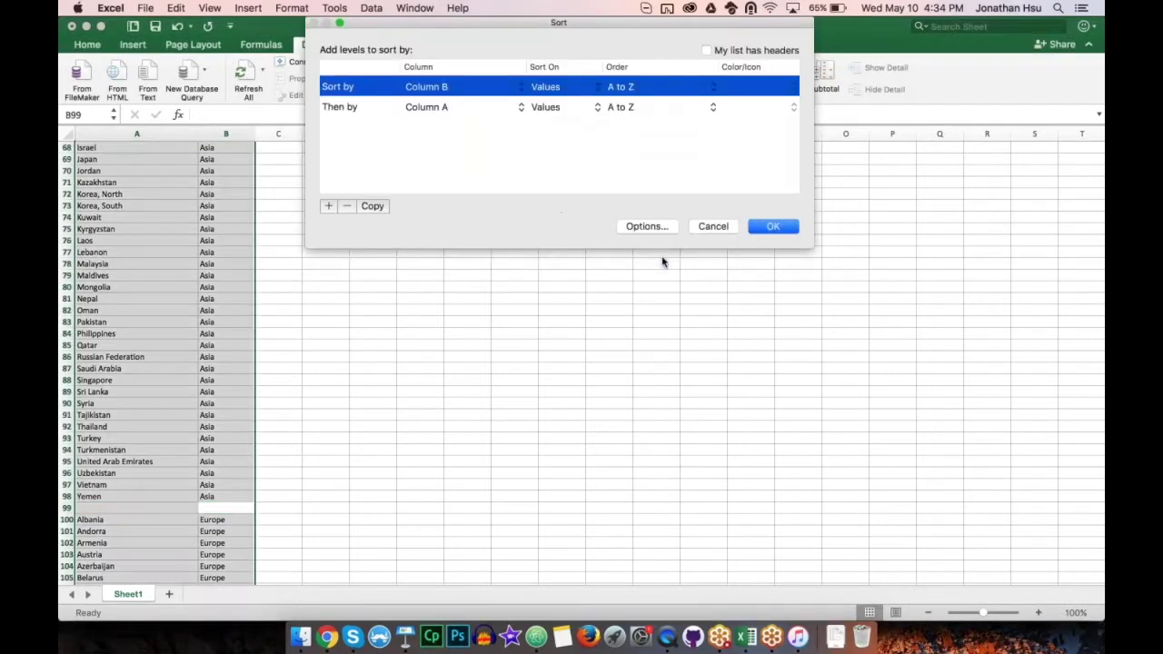
click(759, 227)
scroll(136, 281, up, 10)
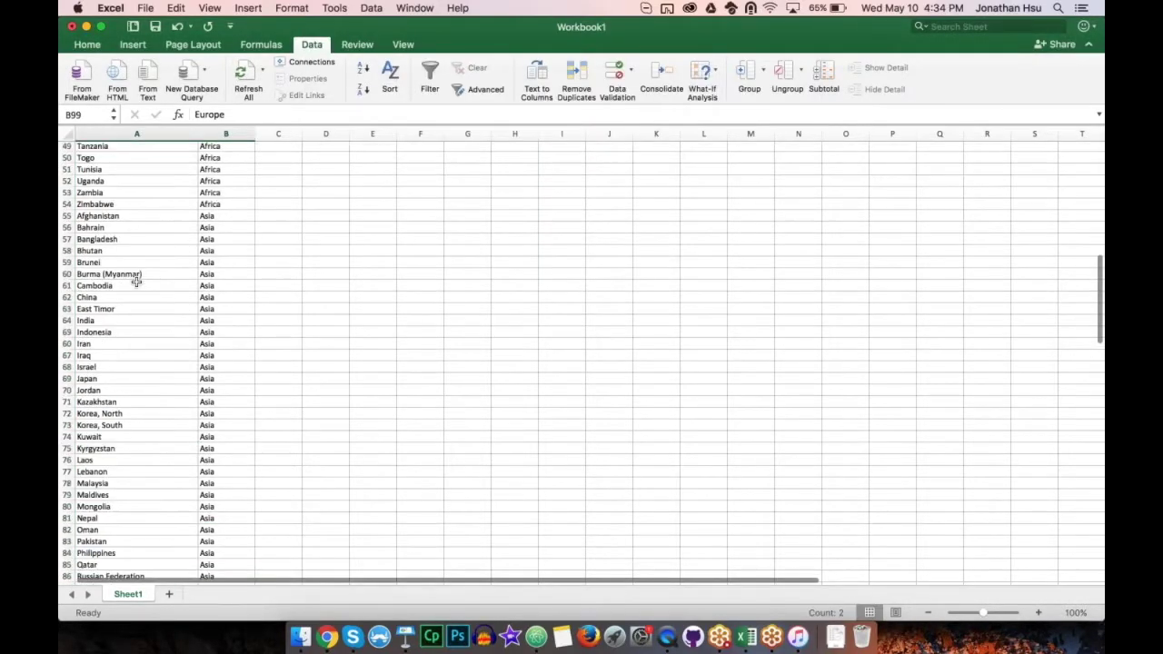
scroll(136, 282, up, 6)
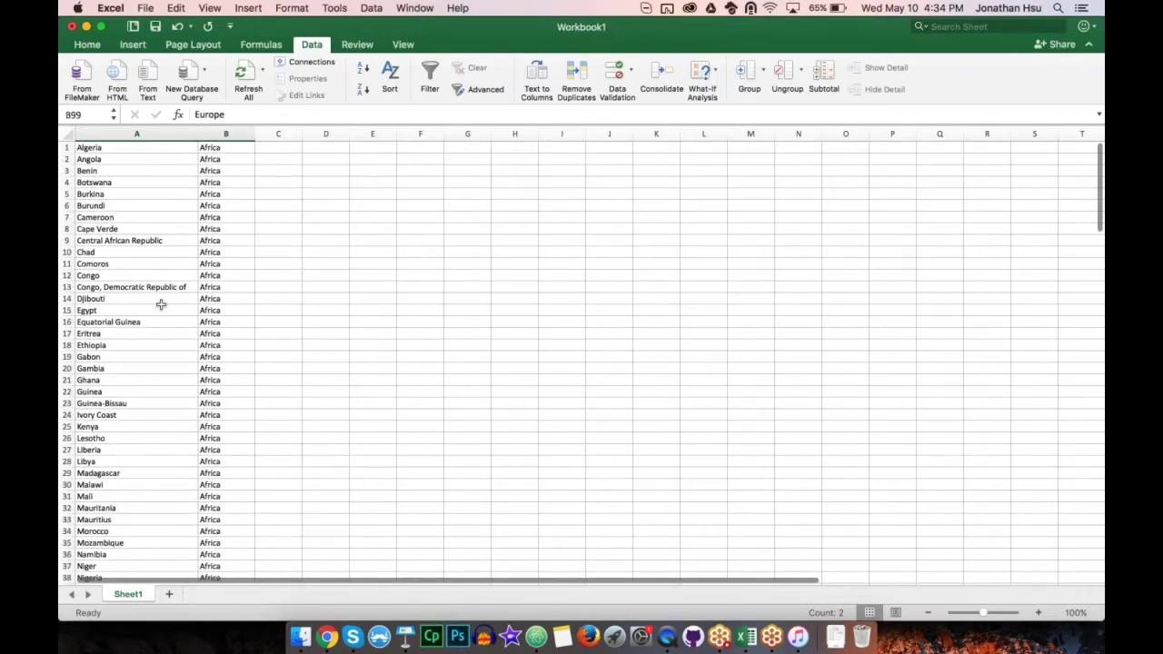
scroll(238, 473, down, 20)
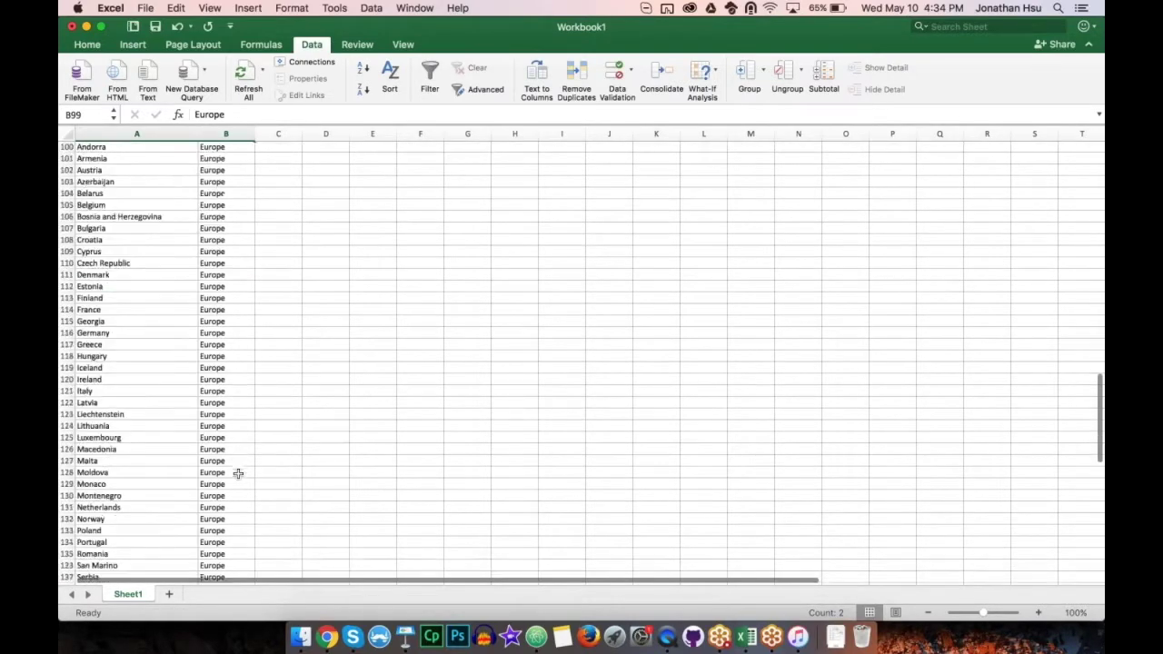
scroll(238, 473, up, 20)
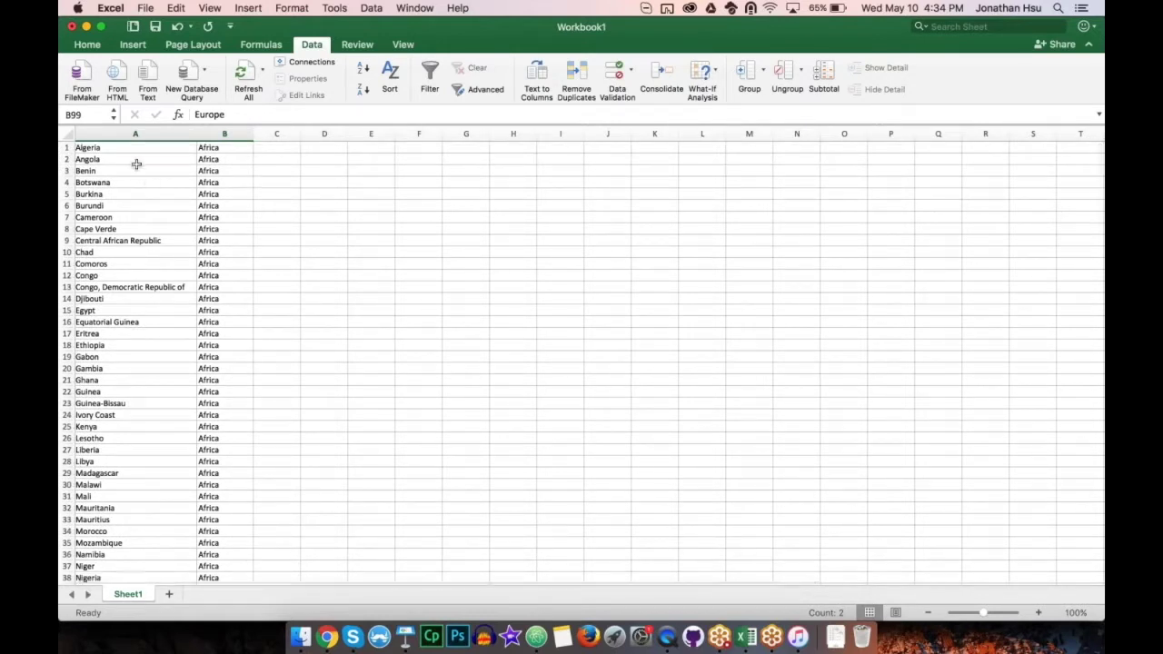
Step: Copy the complete list of countries and continents starting at A1 and return to the example (2) workbook
click(114, 149)
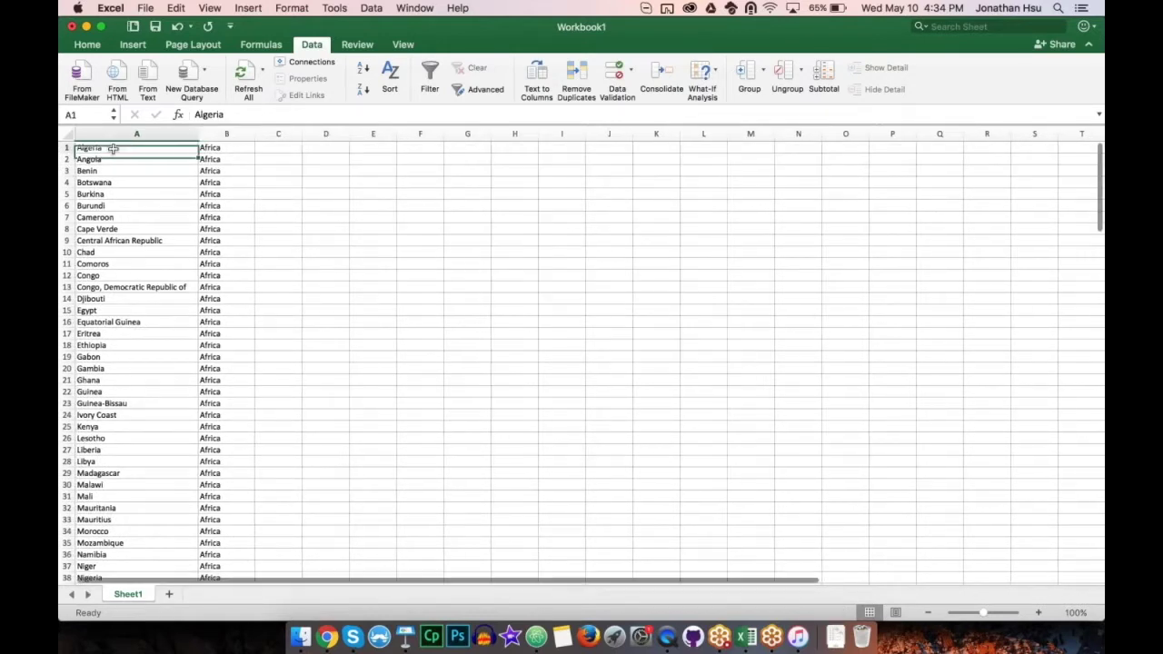
scroll(171, 397, down, 8)
scroll(172, 397, down, 20)
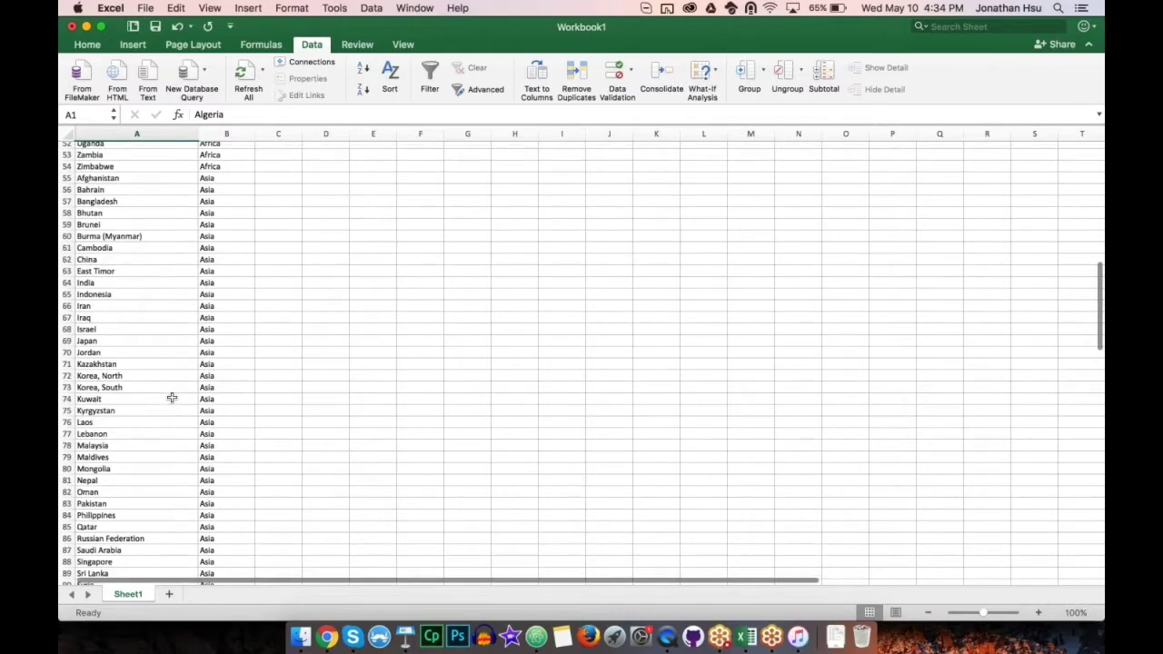
scroll(171, 397, down, 4)
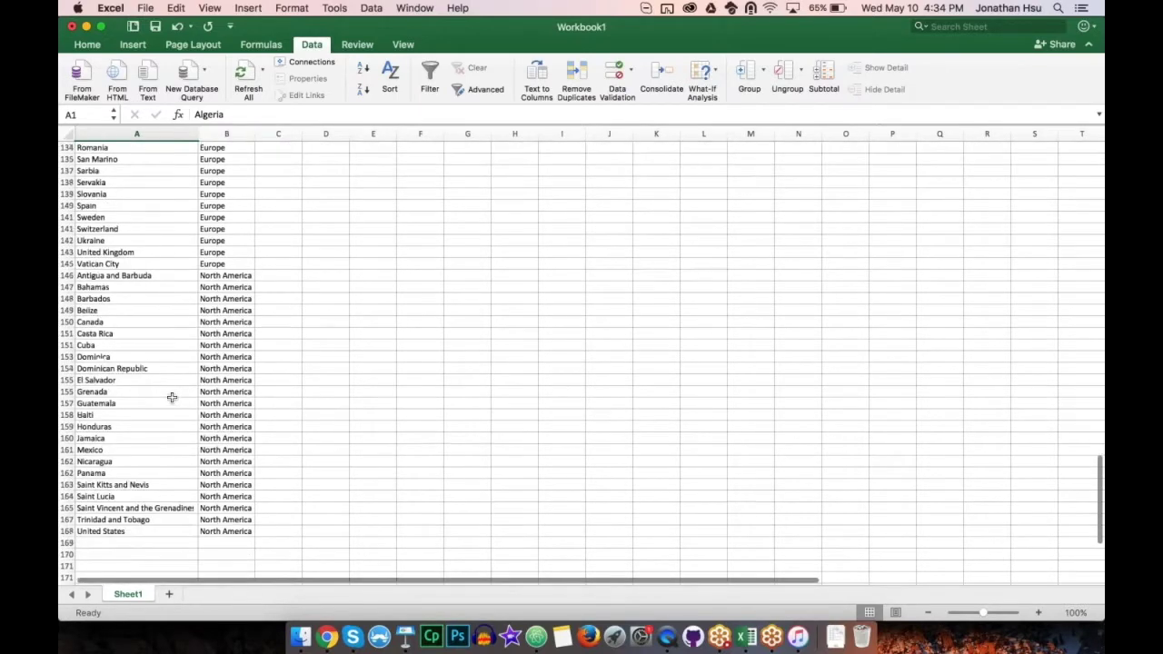
shift+click(230, 497)
key(super+c)
key(super+grave)
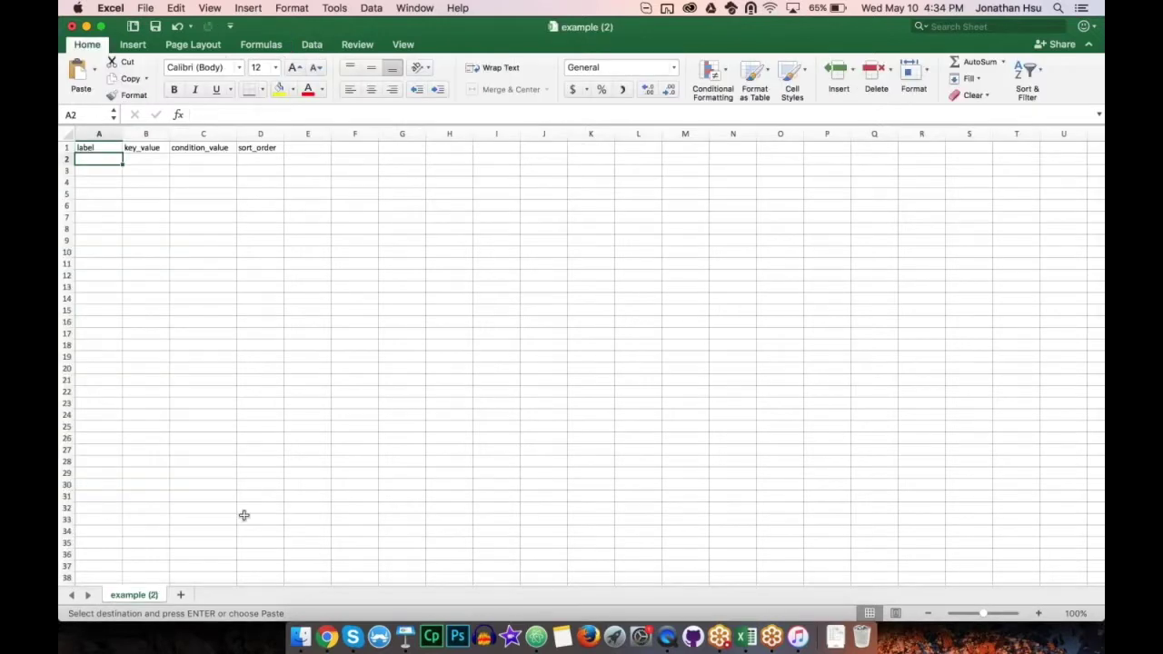
click(156, 133)
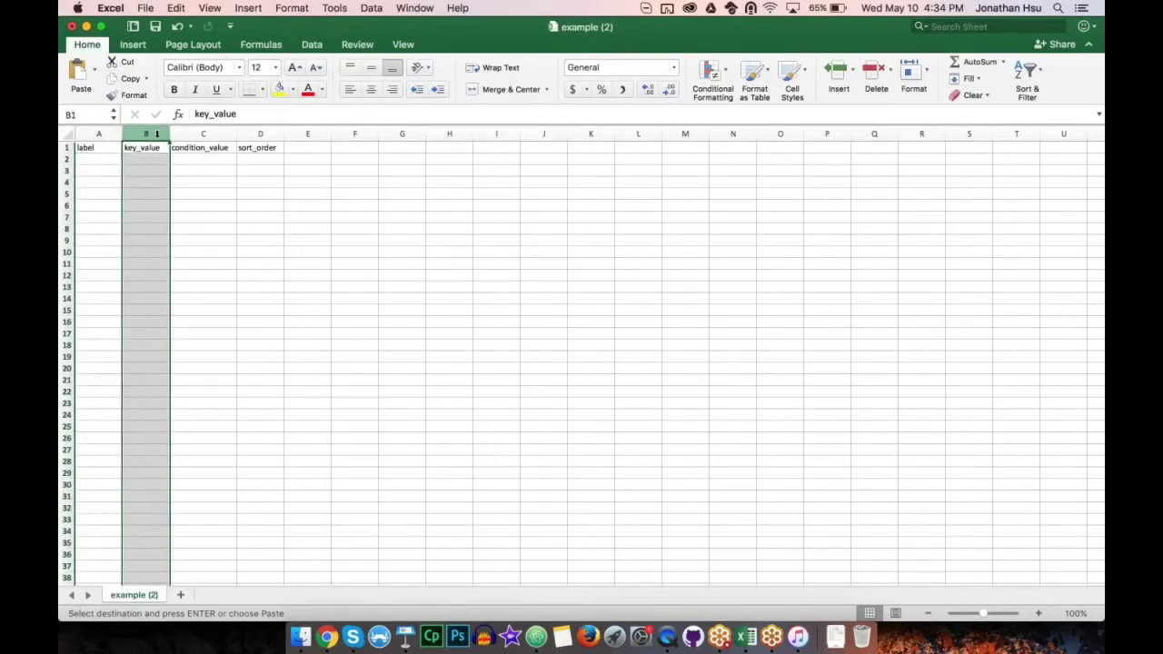
right_click(157, 133)
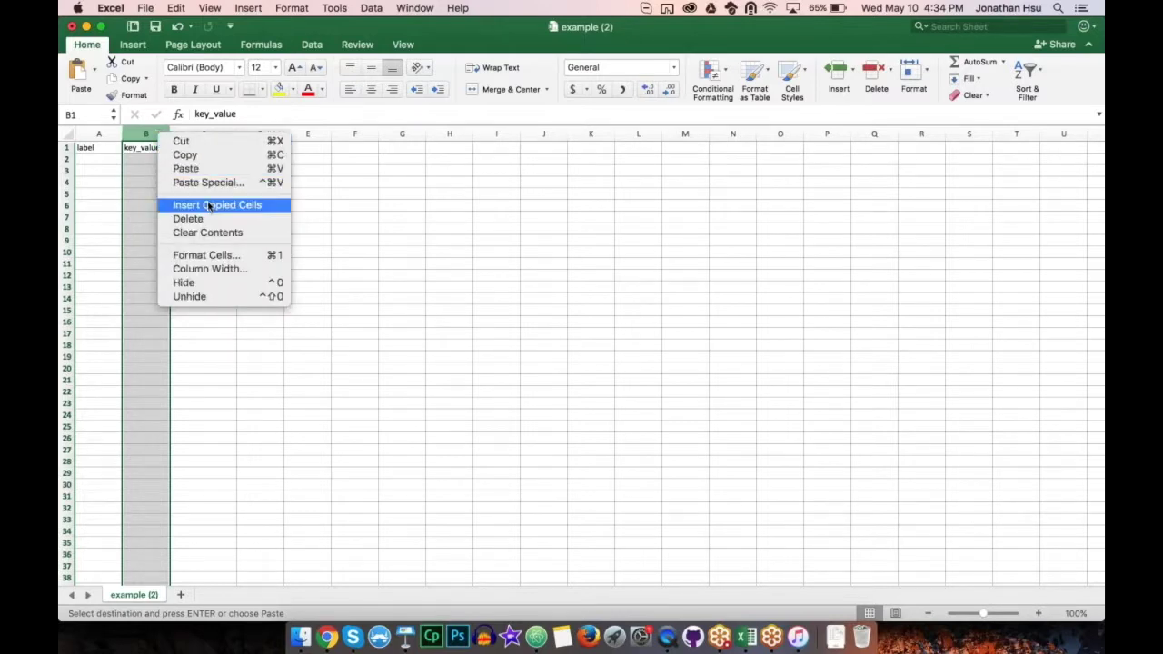
click(129, 134)
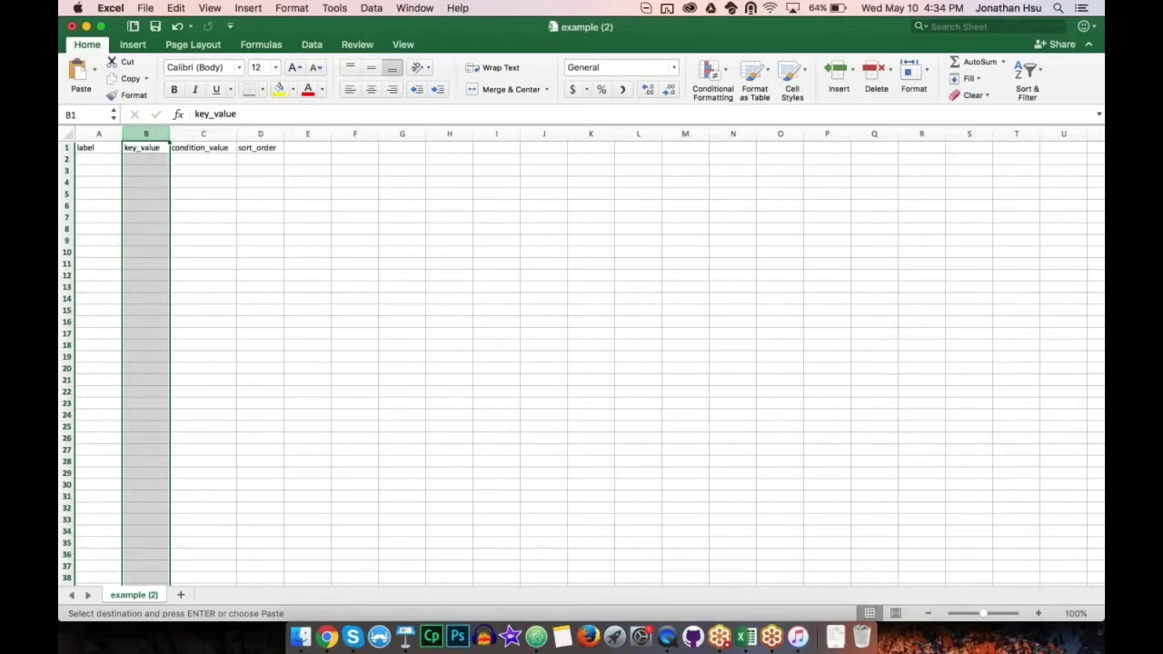
click(132, 44)
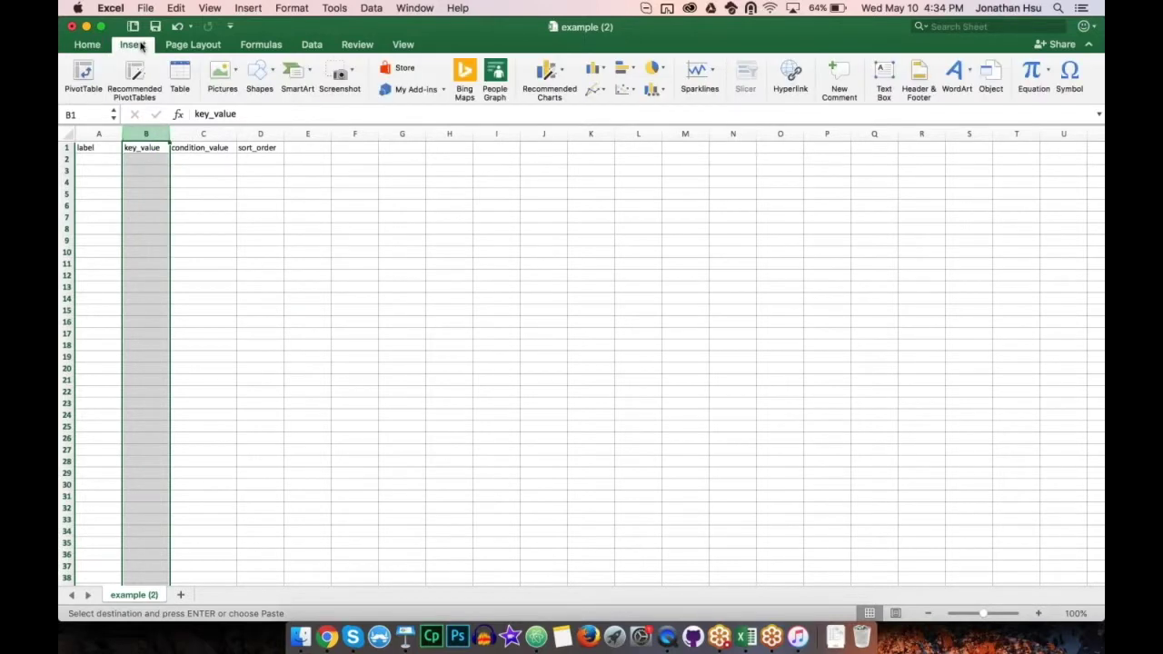
click(87, 45)
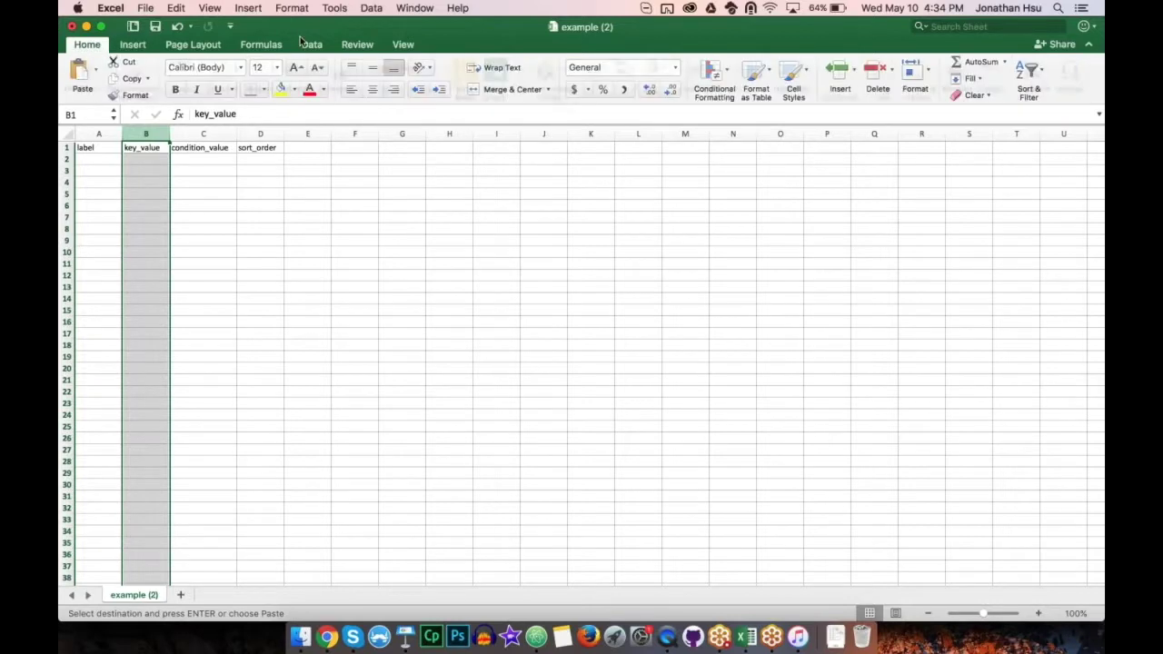
right_click(154, 132)
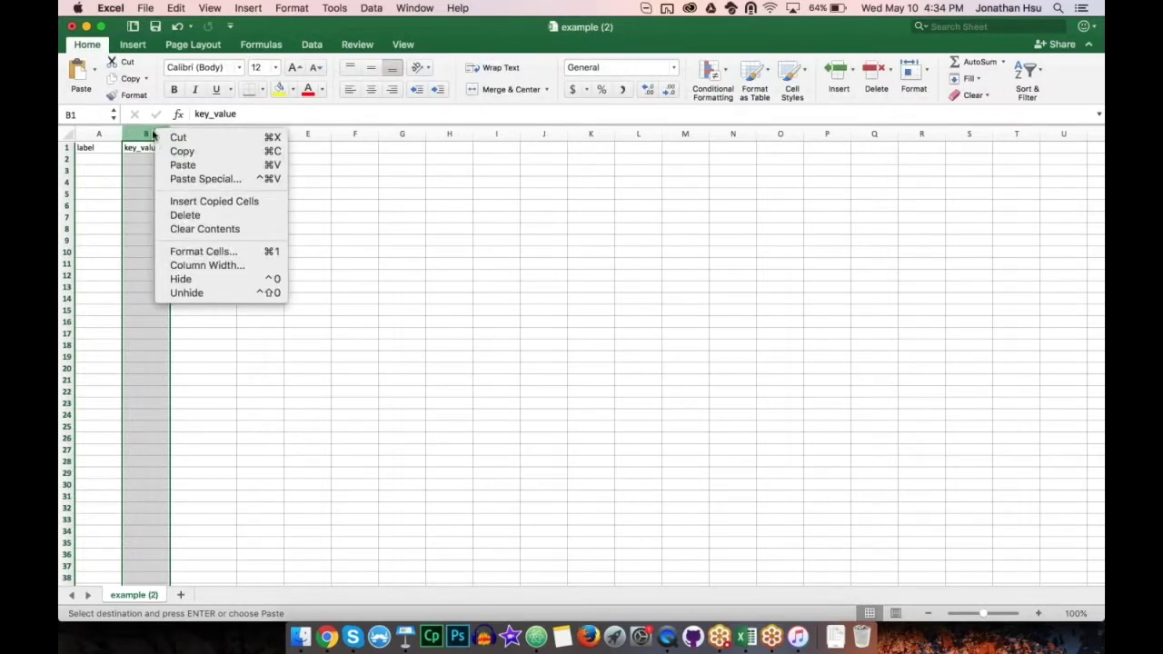
click(100, 171)
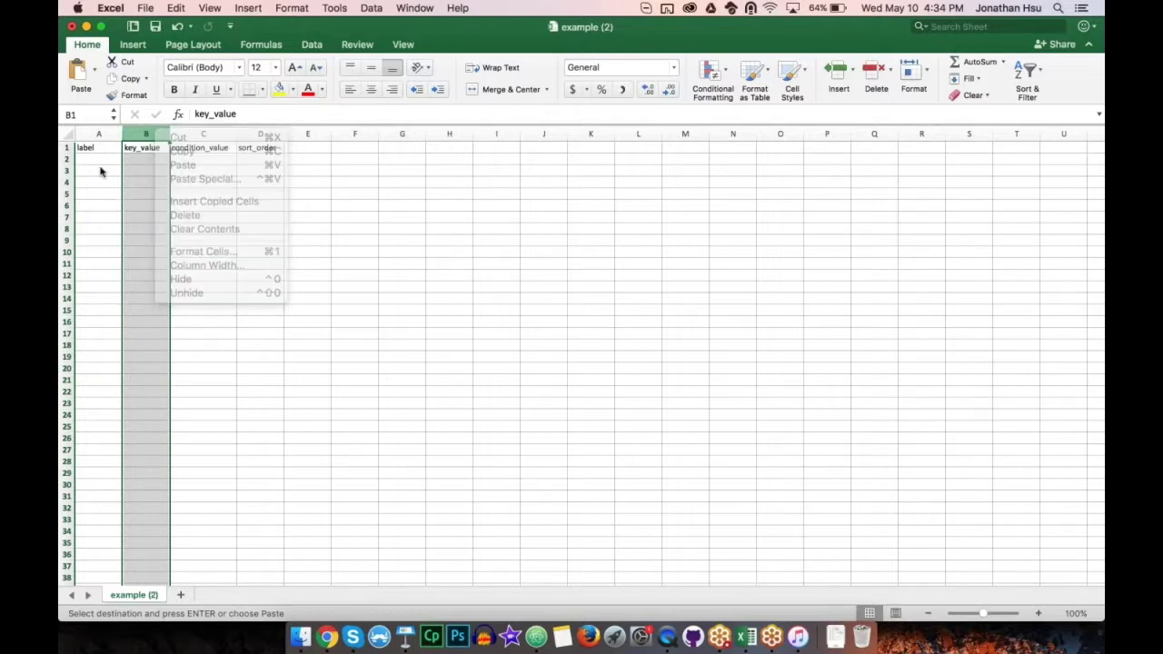
Step: Paste the copied countries and continents at A2, filling the label and key_value columns, and look over the pasted continents
click(98, 159)
key(super+v)
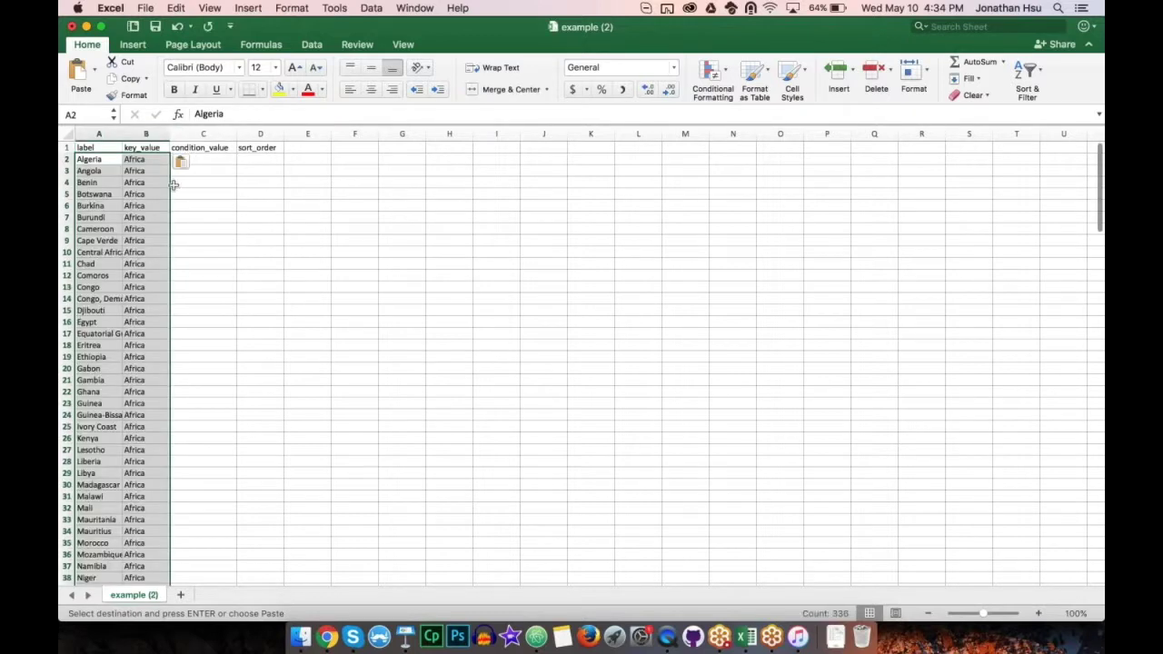
click(202, 181)
click(136, 160)
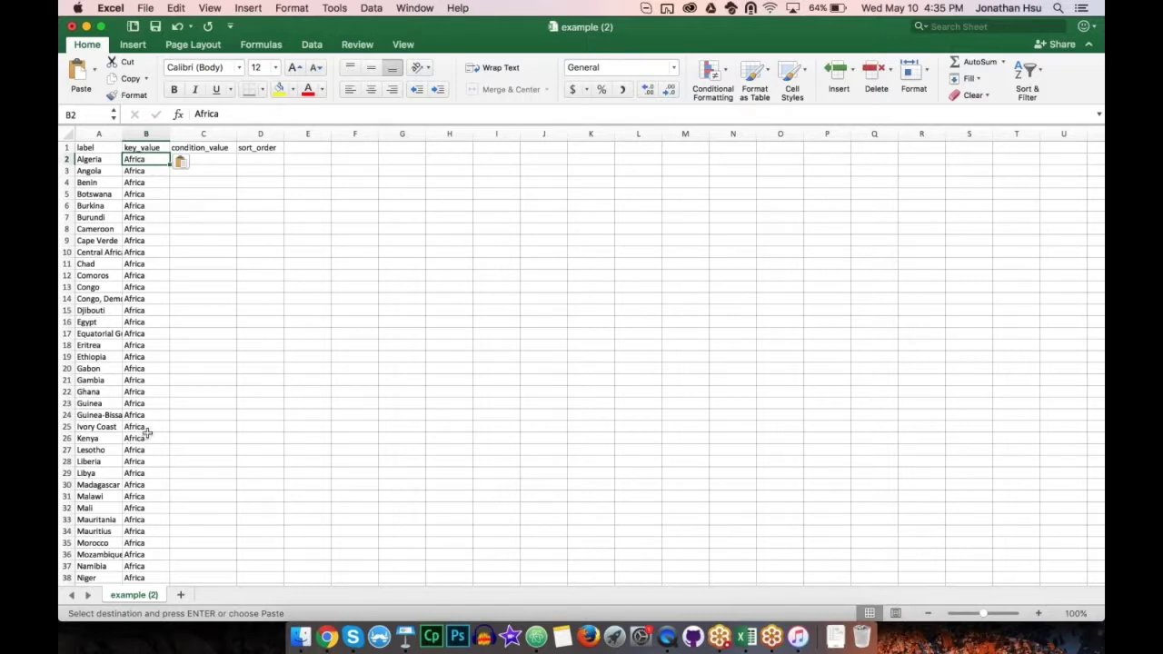
scroll(147, 433, down, 10)
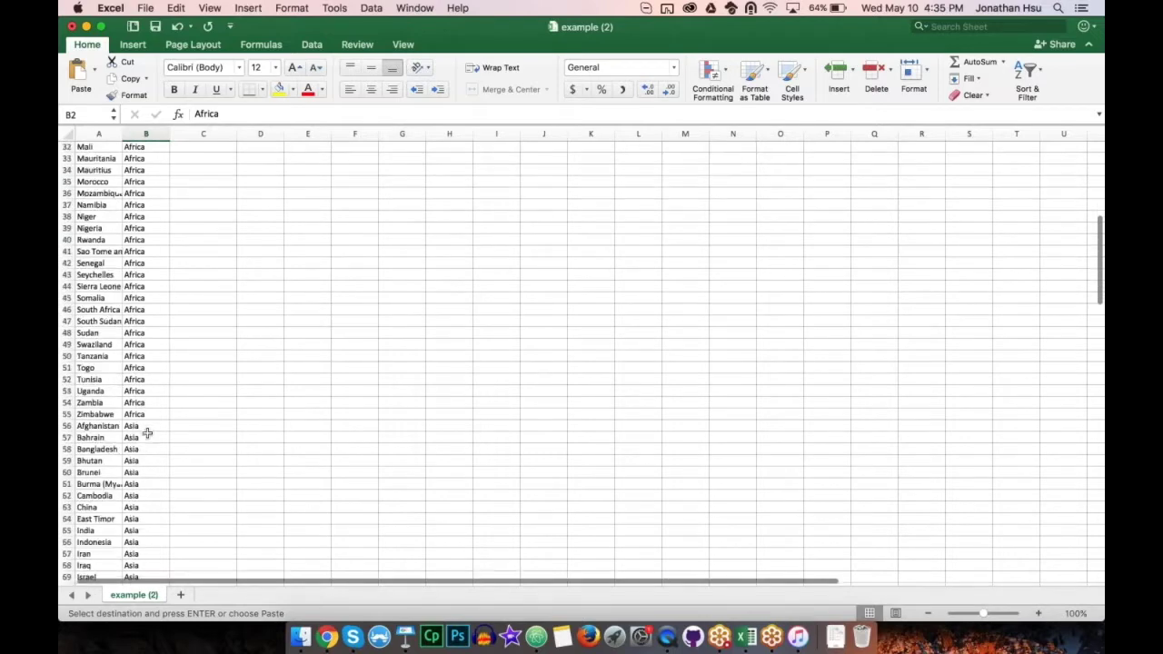
scroll(148, 368, up, 10)
scroll(151, 366, up, 3)
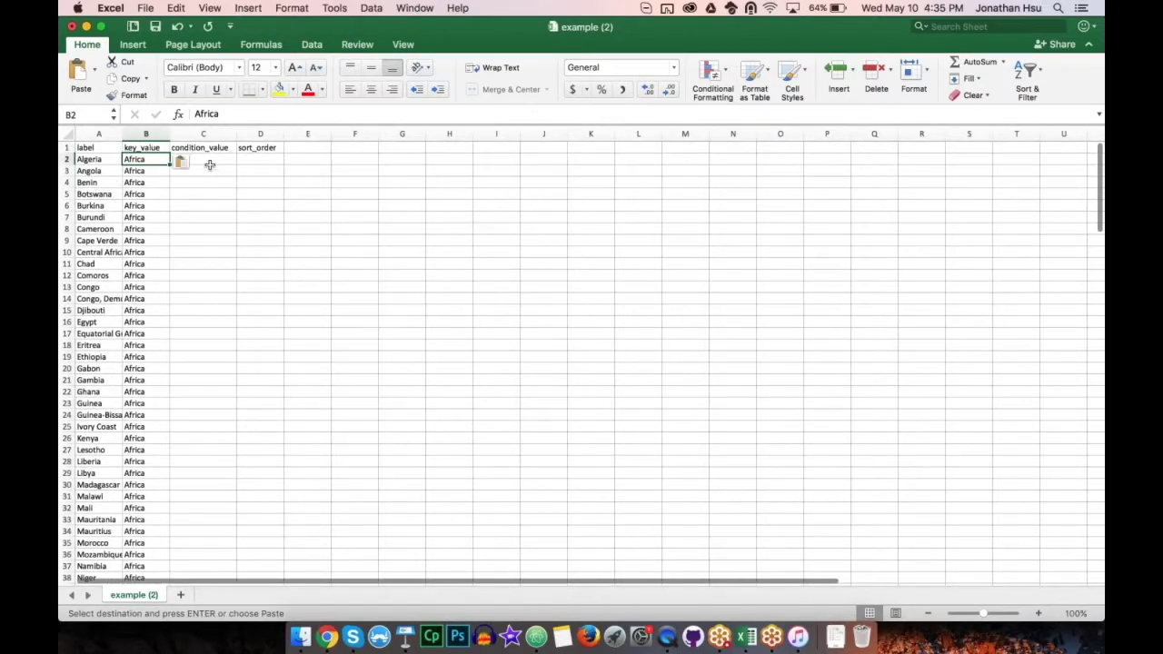
Step: Enter the condition continent == "Africa" in C2 and widen the condition_value column to fit it
click(210, 161)
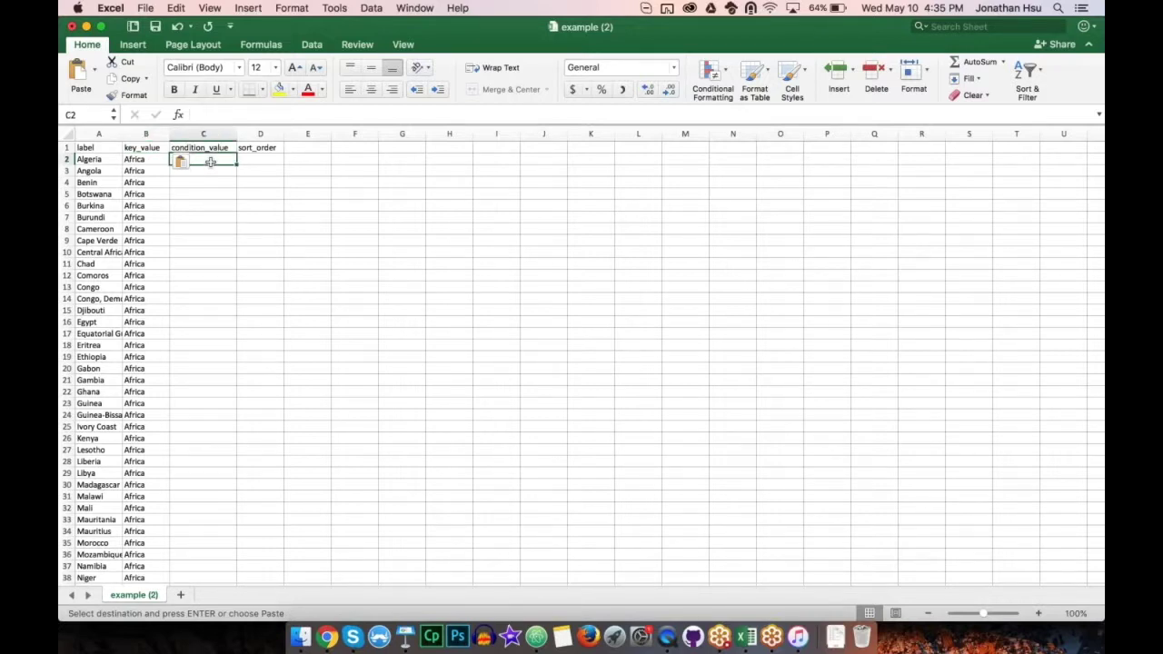
text(continent)
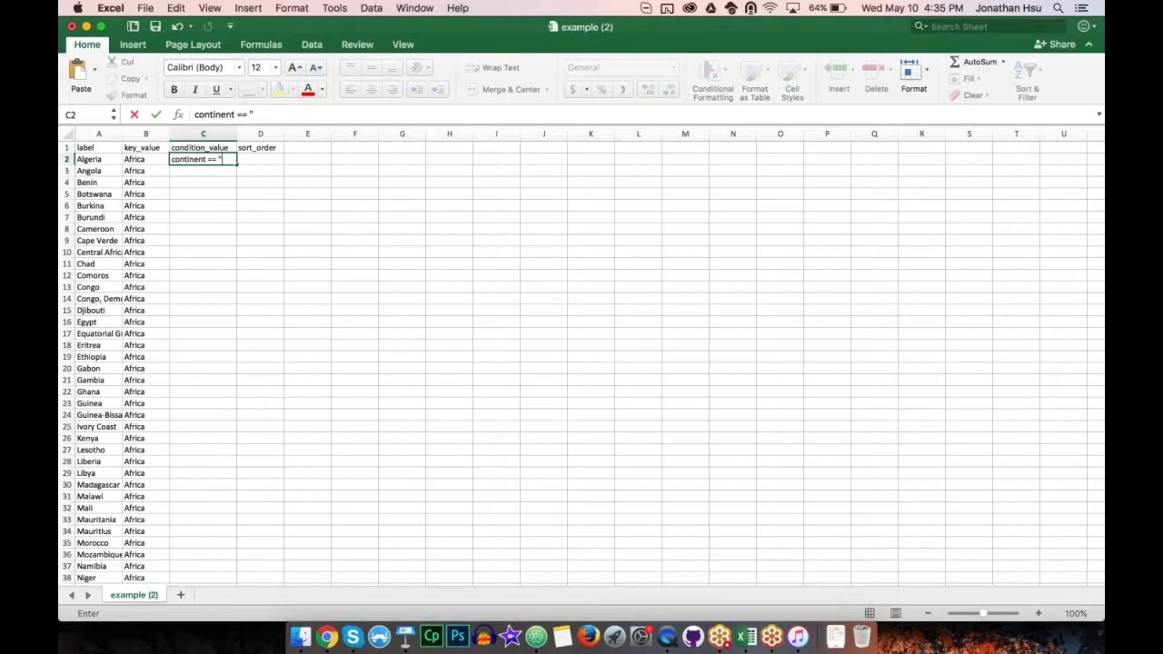
text(== "Africa)
click(213, 171)
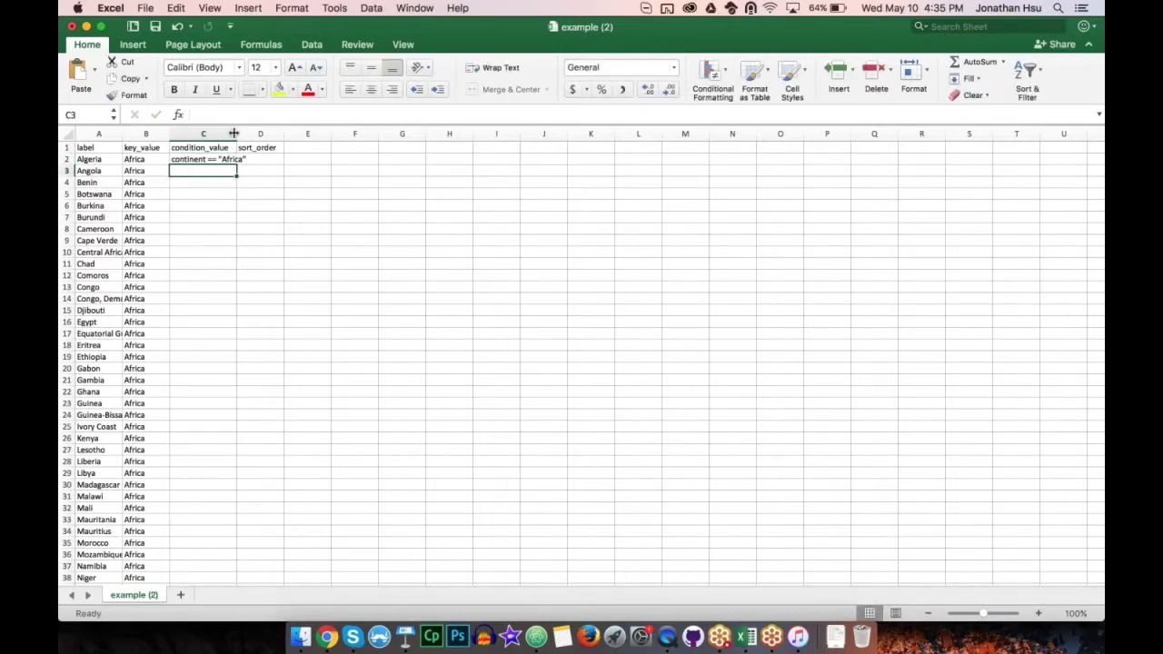
drag(237, 134, 249, 134)
Step: Copy the condition in C2 to the start of the Asia rows and change it to continent == "Asia"
click(234, 159)
key(super+c)
scroll(196, 252, down, 11)
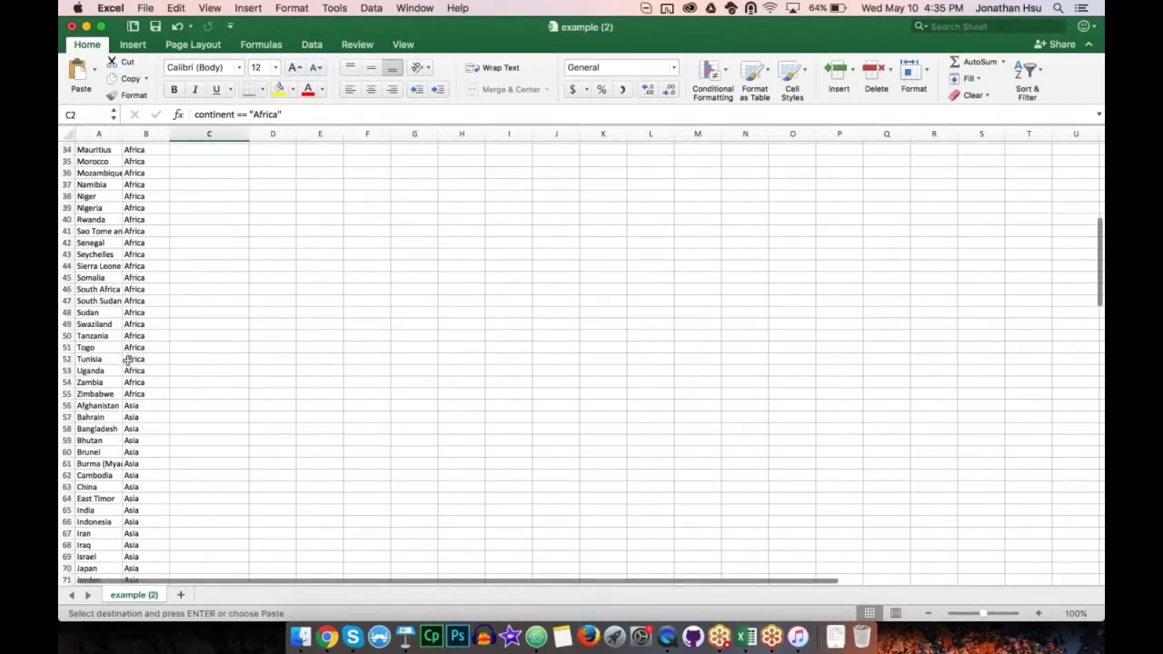
click(196, 406)
key(super+v)
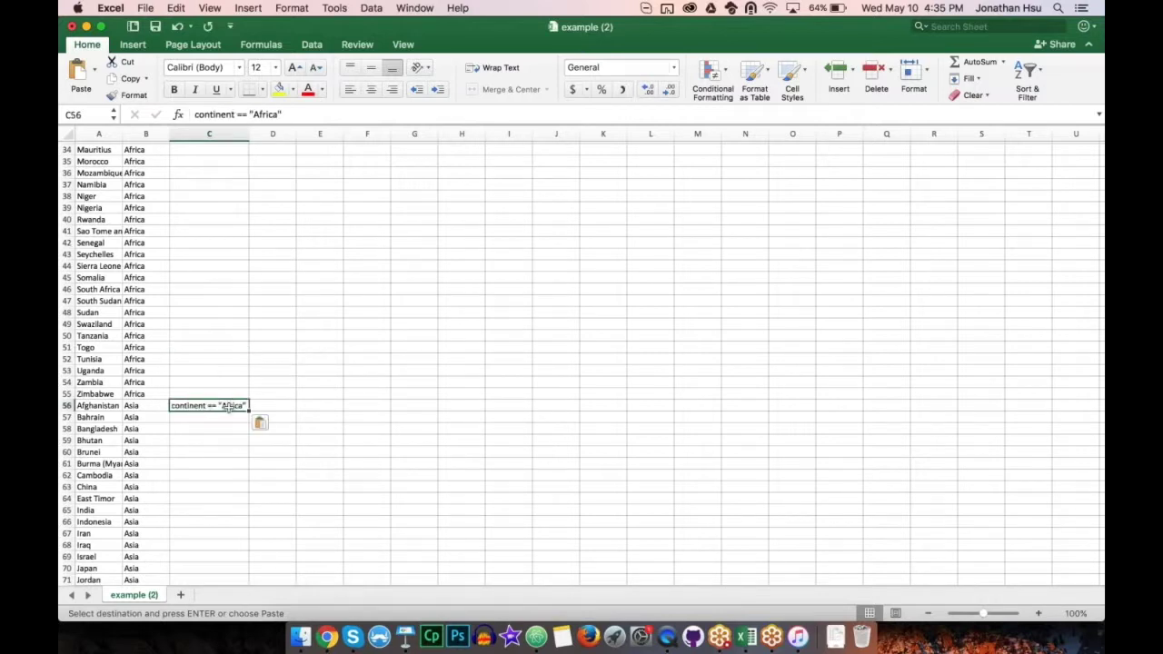
double_click(228, 407)
drag(224, 405, 243, 405)
text(Asia)
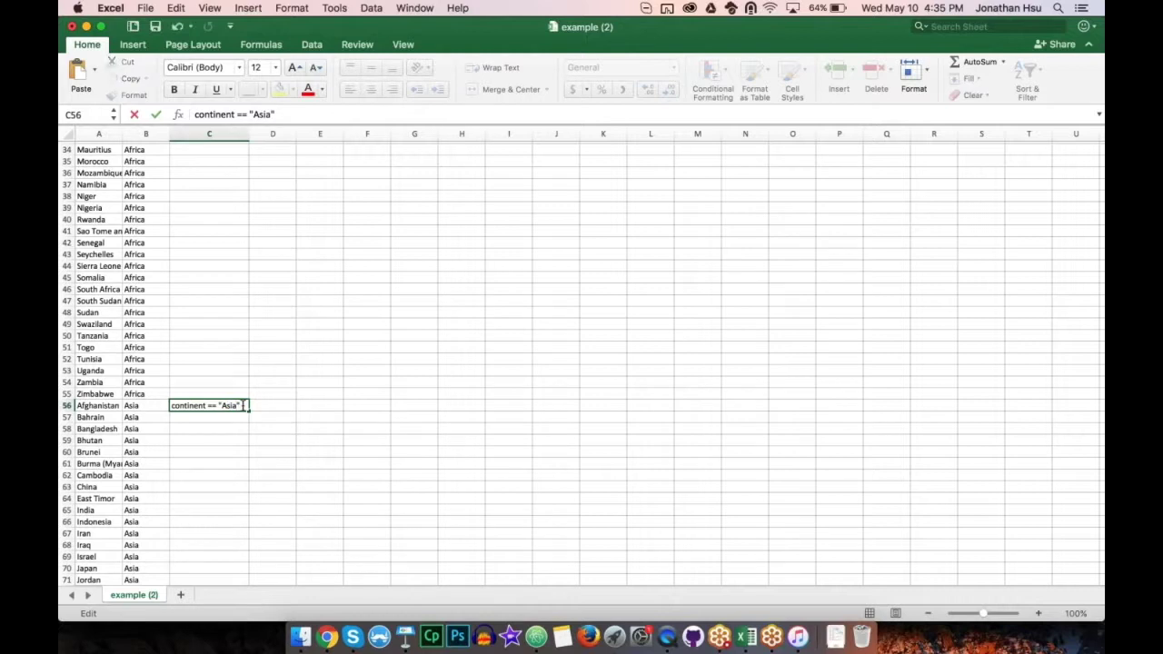
key(Return)
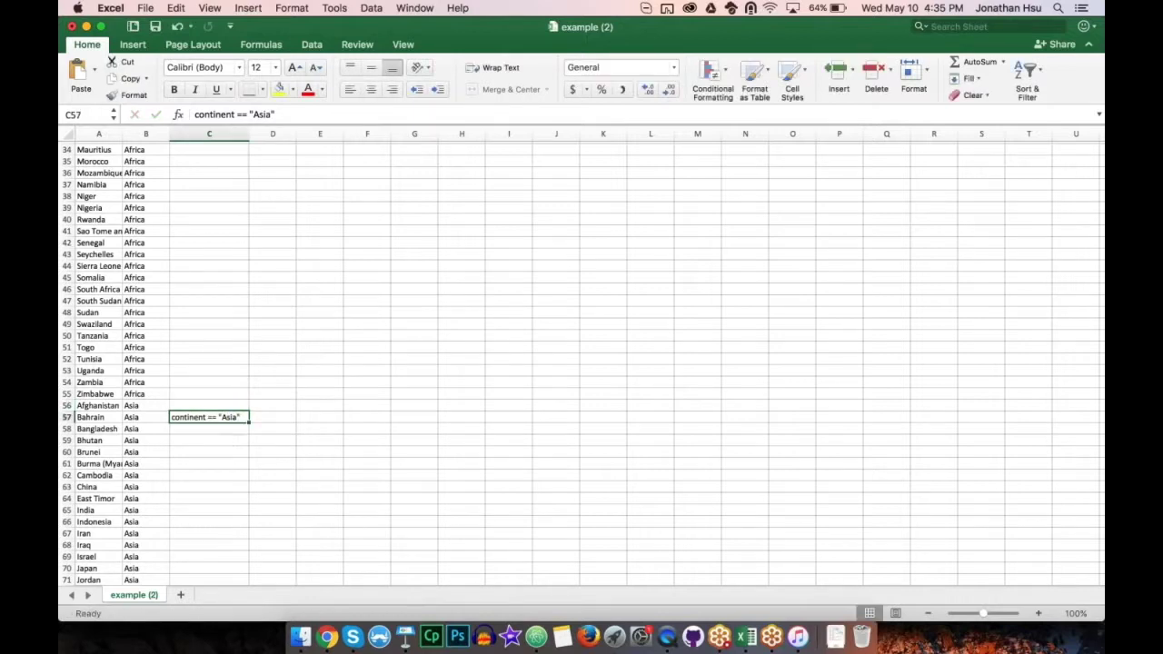
click(193, 428)
click(195, 416)
Step: Copy the Asia condition to C100, the first Europe row, and change it to continent == "Europe"
scroll(196, 417, down, 12)
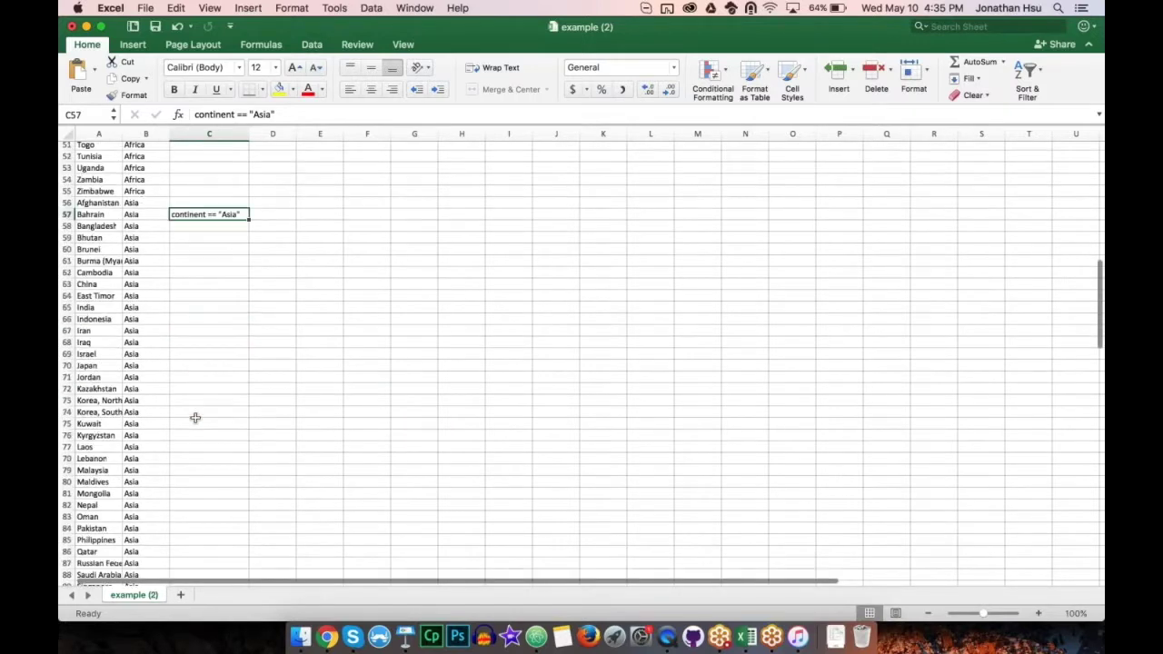
scroll(195, 417, down, 2)
click(196, 430)
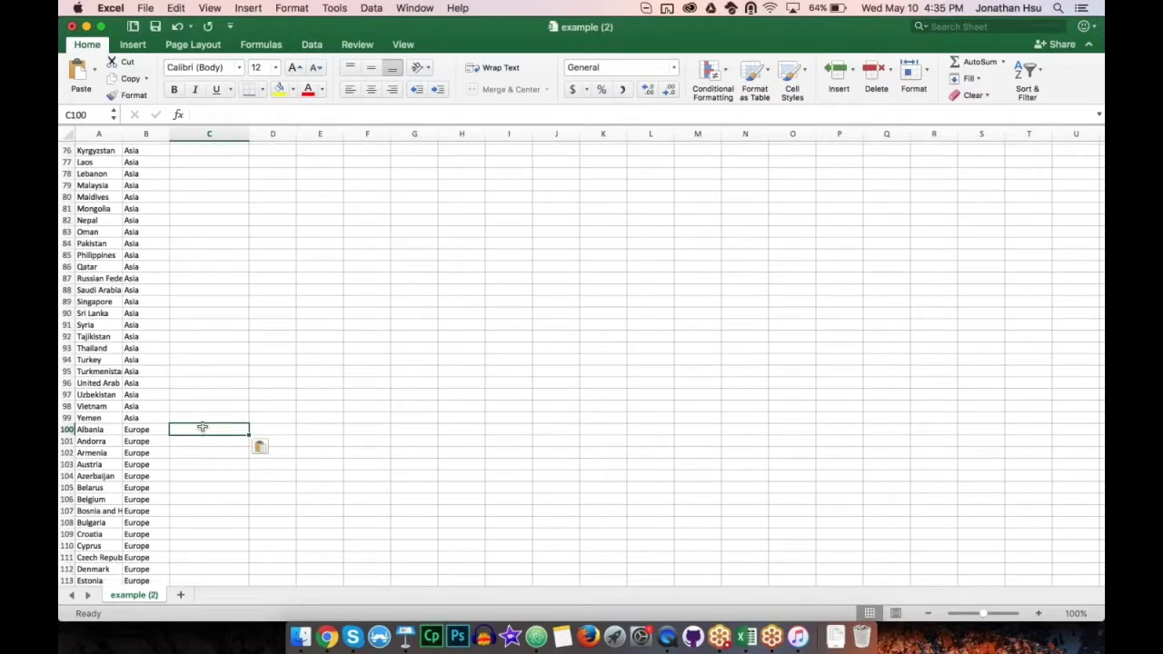
scroll(202, 427, up, 10)
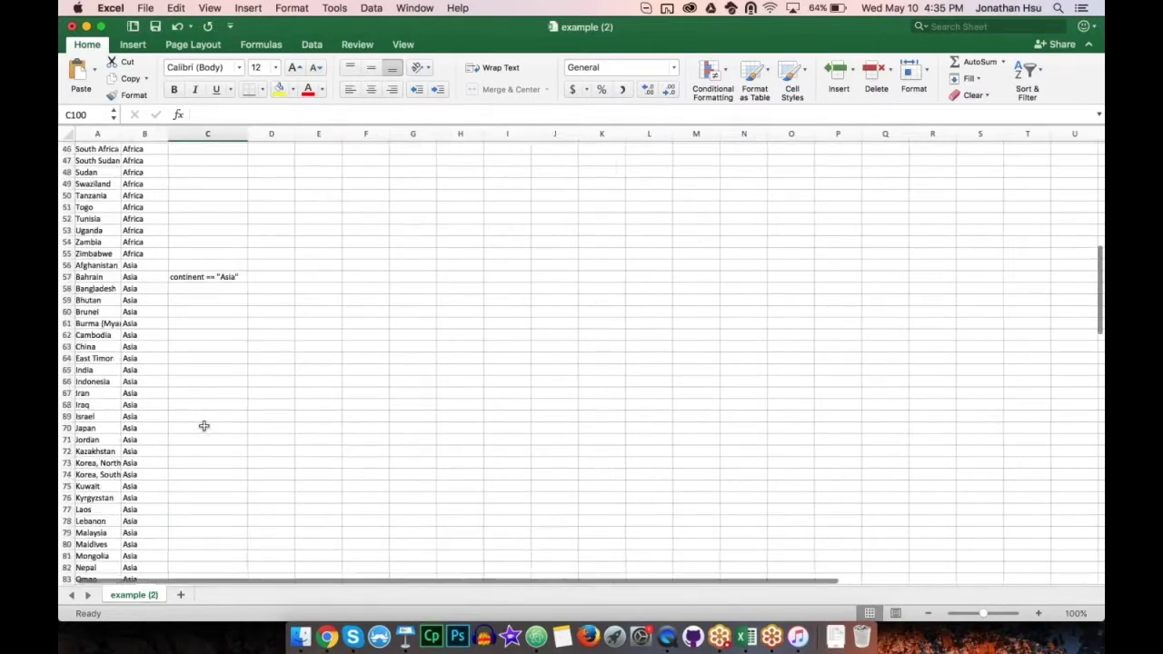
click(208, 339)
key(super+c)
scroll(210, 340, down, 9)
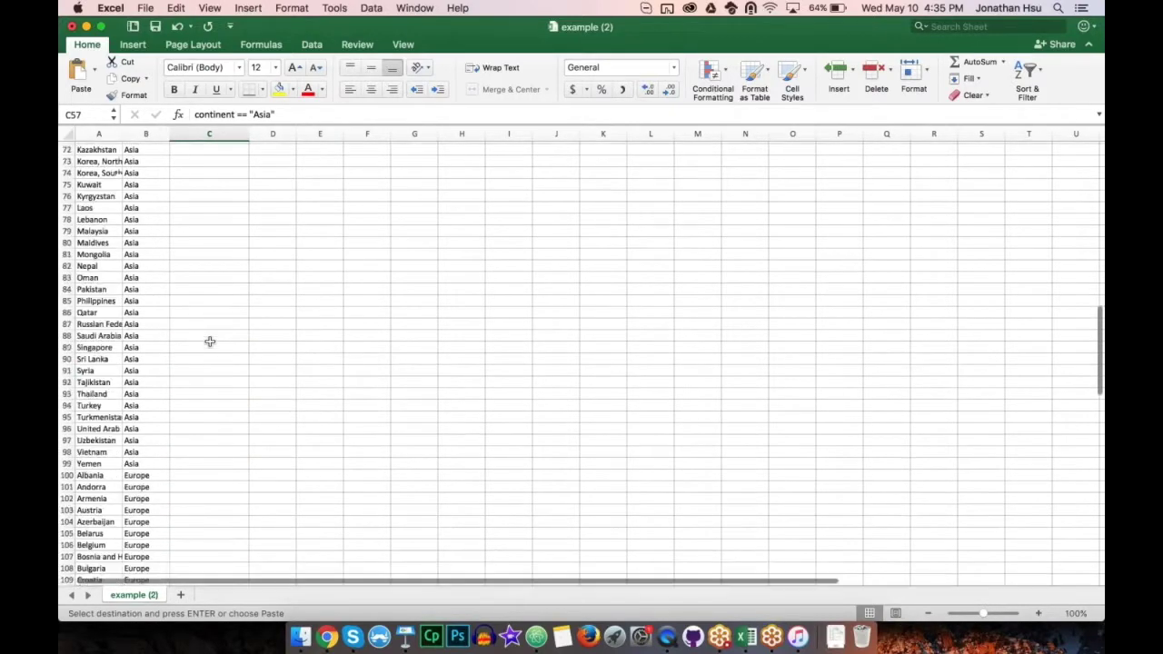
click(192, 476)
key(super+v)
double_click(227, 476)
text(Europ)
key(Return)
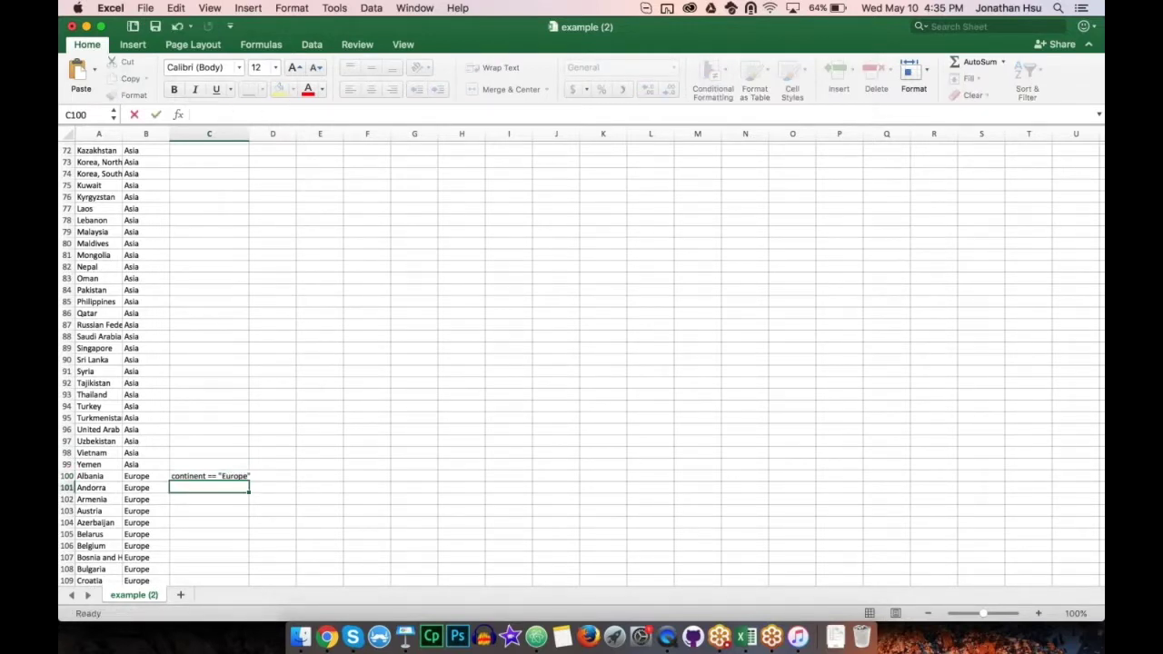
Step: Paste the copied condition into C147, the first North America row, and change it to continent == "North America"
key(Down)
key(Down)
key(Down)
key(Down)
key(Down)
key(Down)
key(Down)
key(Down)
key(Down)
key(Down)
key(Down)
key(Down)
key(Down)
key(Down)
key(Down)
key(Down)
key(Down)
key(Down)
key(Down)
key(Down)
key(Down)
key(Down)
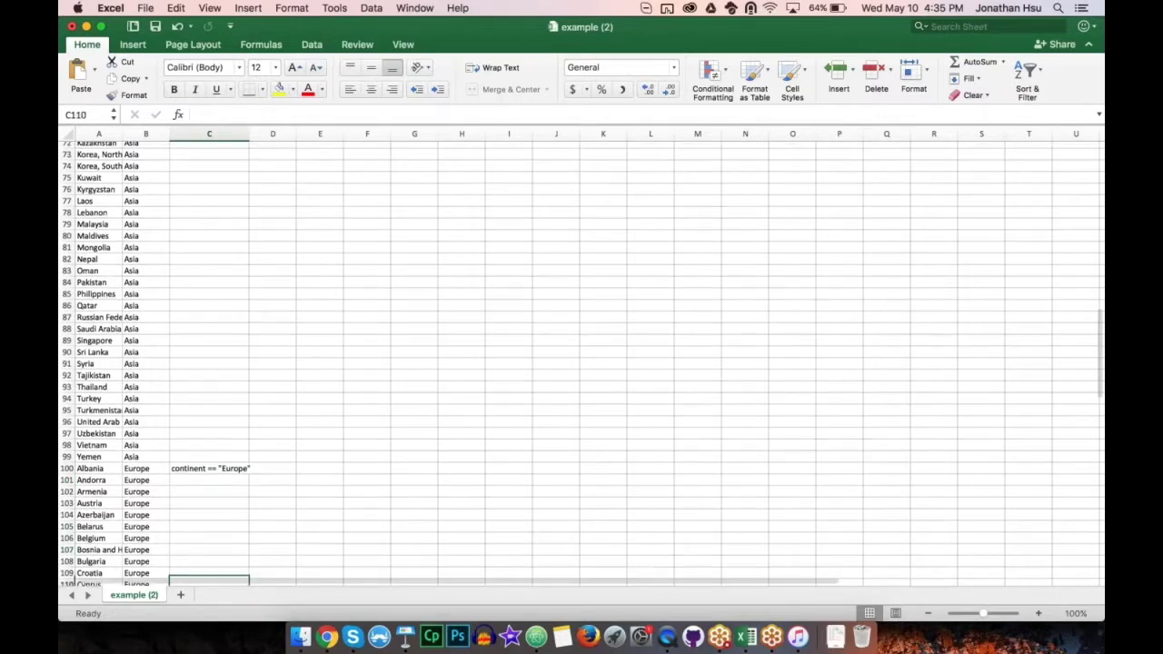
scroll(204, 506, down, 10)
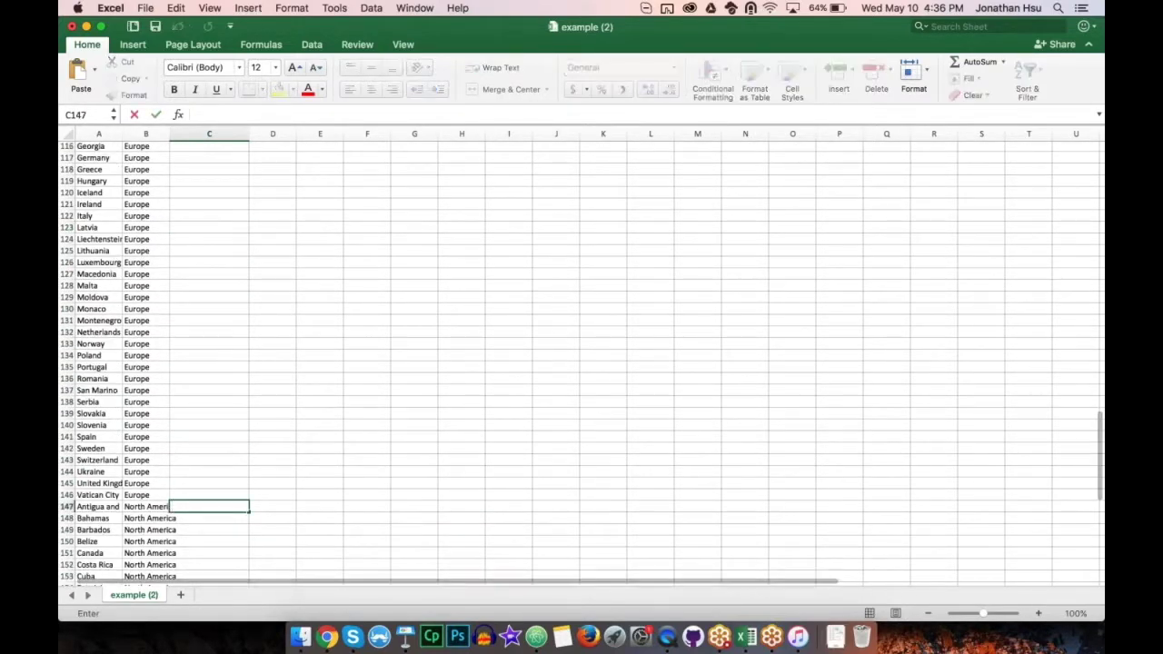
key(super+v)
key(Left)
key(Right)
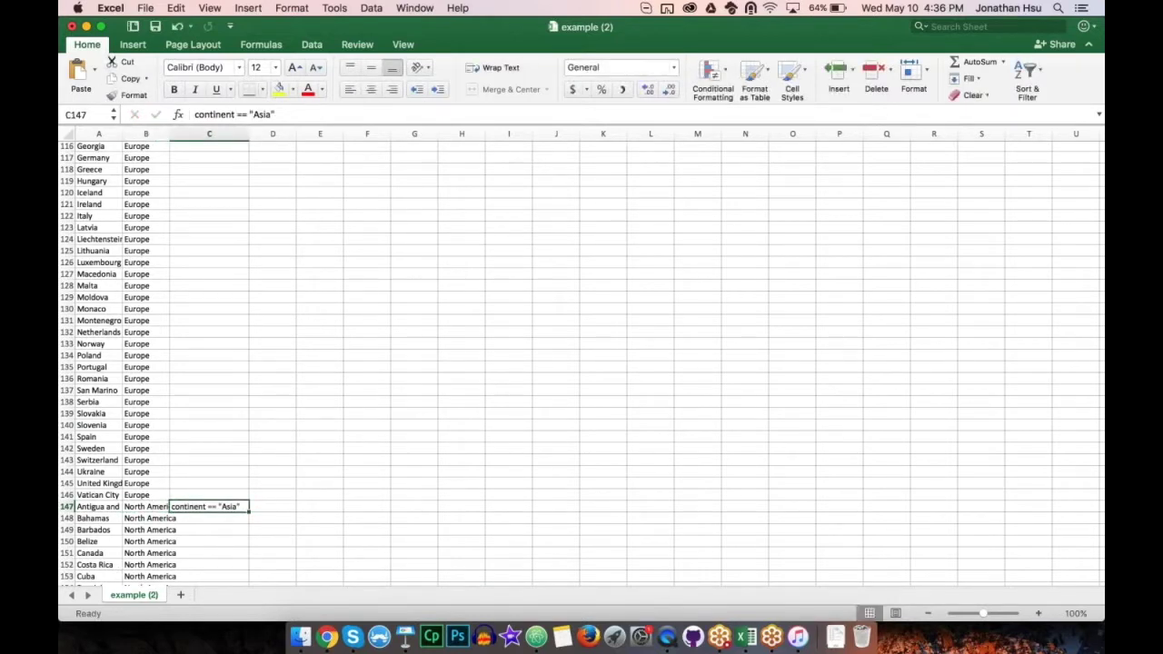
key(F2)
drag(229, 506, 221, 506)
text(North America)
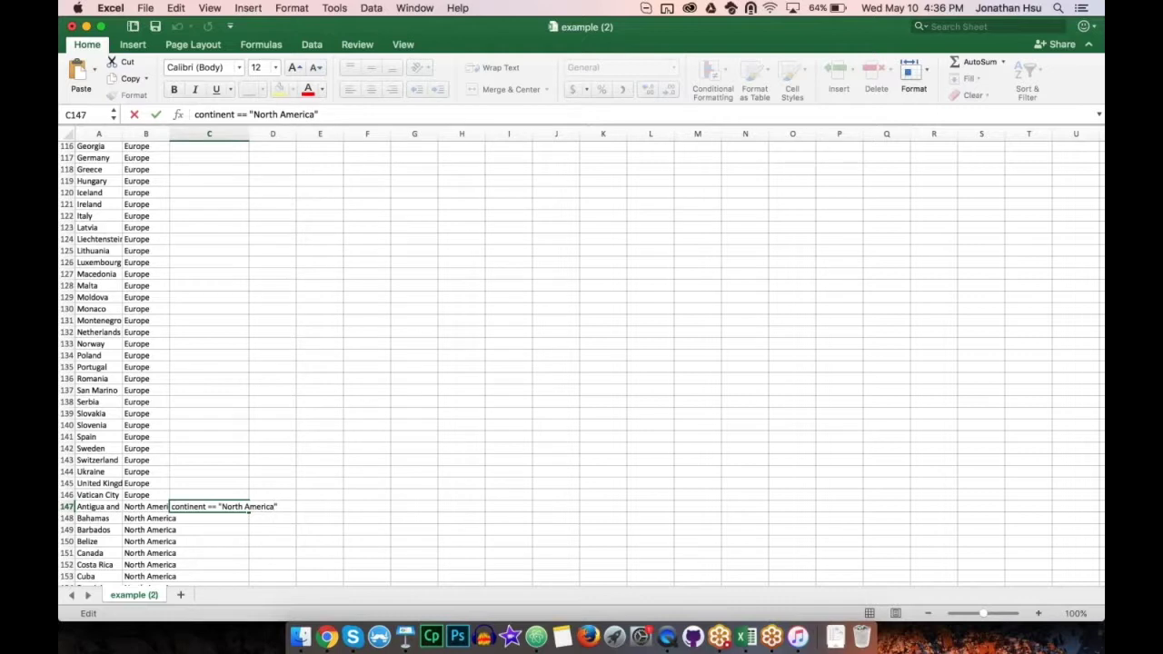
key(Return)
Step: Widen the label, key_value and condition_value columns so that their entries fit
drag(169, 134, 179, 134)
double_click(122, 134)
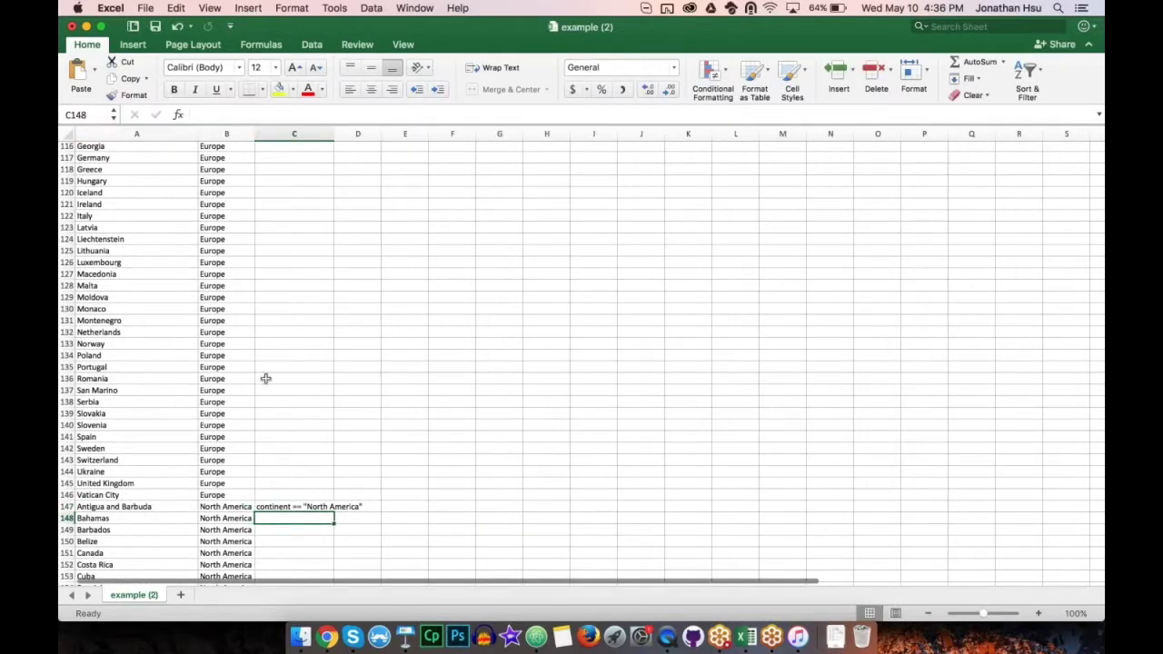
scroll(308, 519, down, 3)
scroll(308, 519, down, 5)
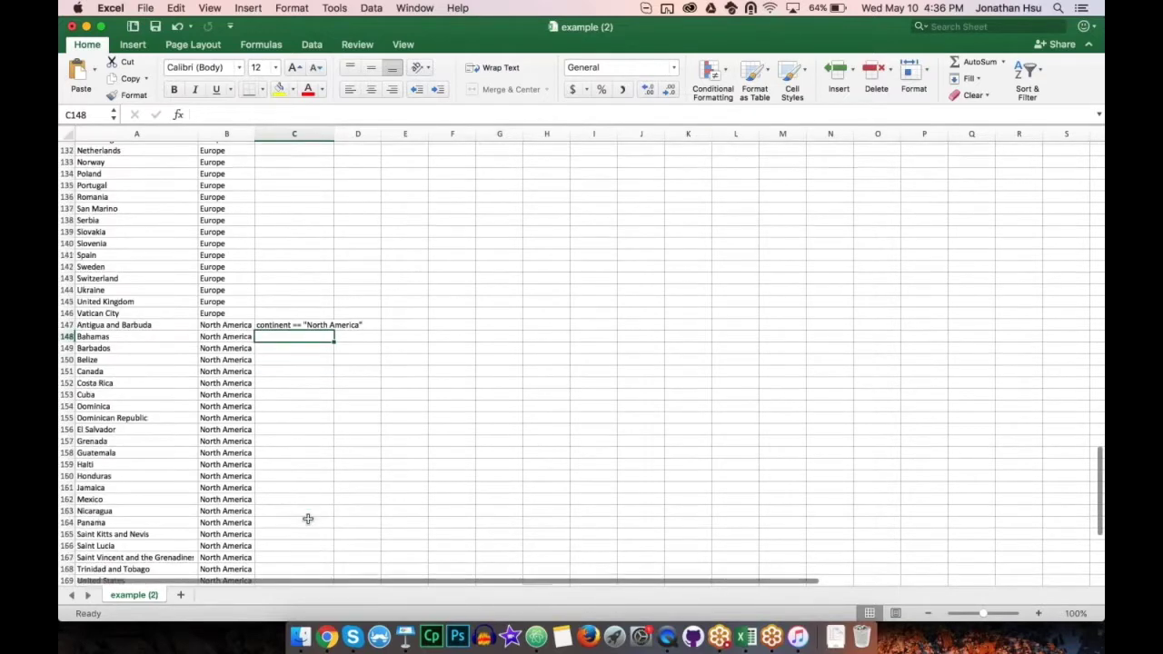
scroll(308, 518, up, 5)
scroll(308, 518, up, 12)
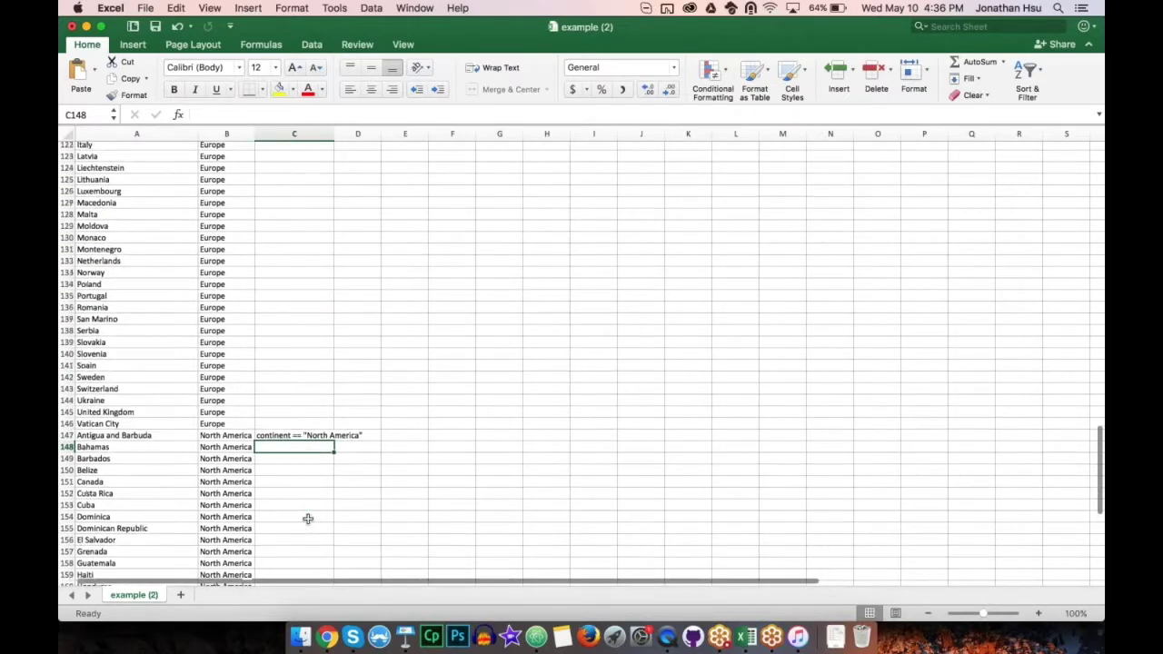
scroll(308, 519, up, 20)
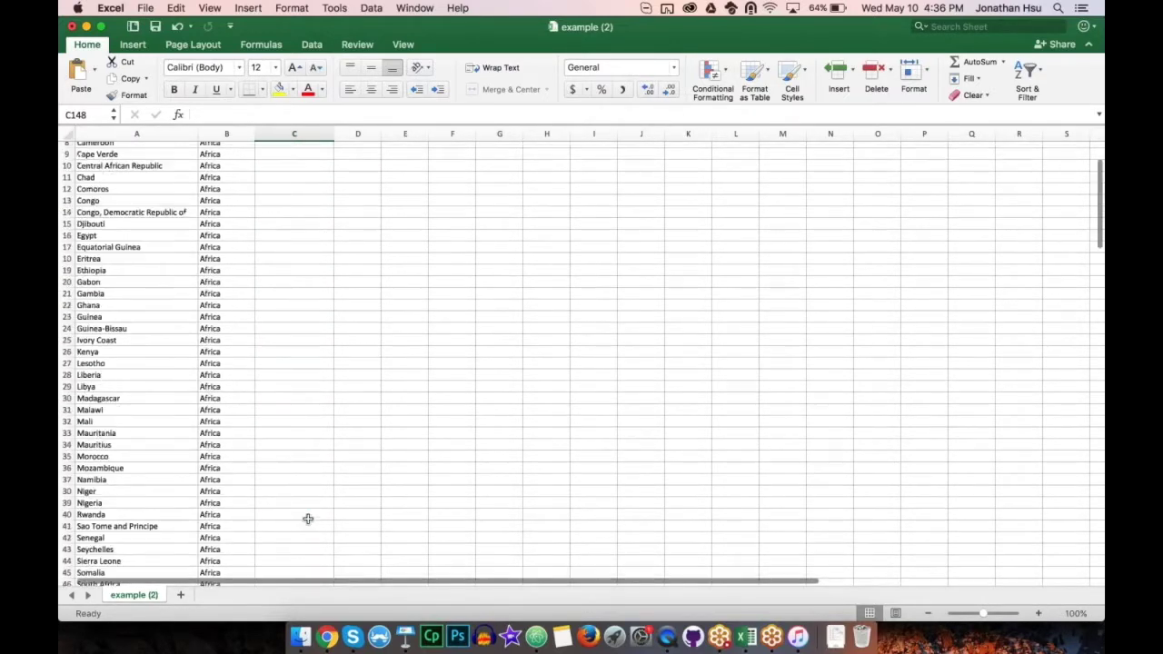
drag(334, 134, 365, 134)
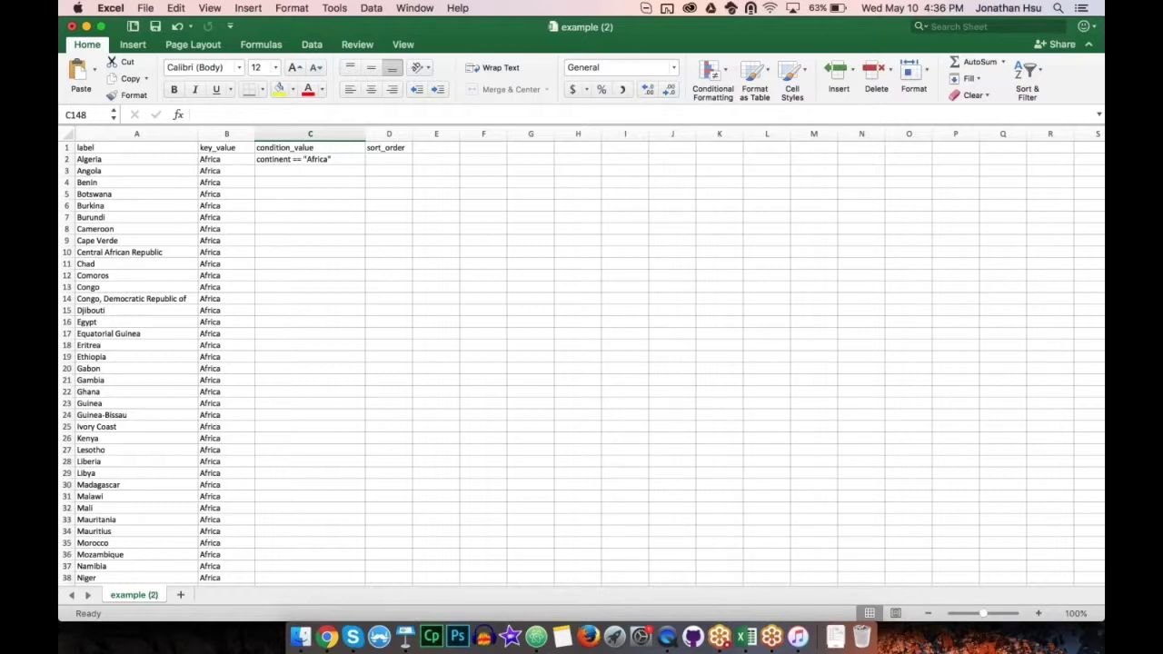
Step: Look through the country rows to compare the condition_value entries with the continents in the key_value column
click(346, 159)
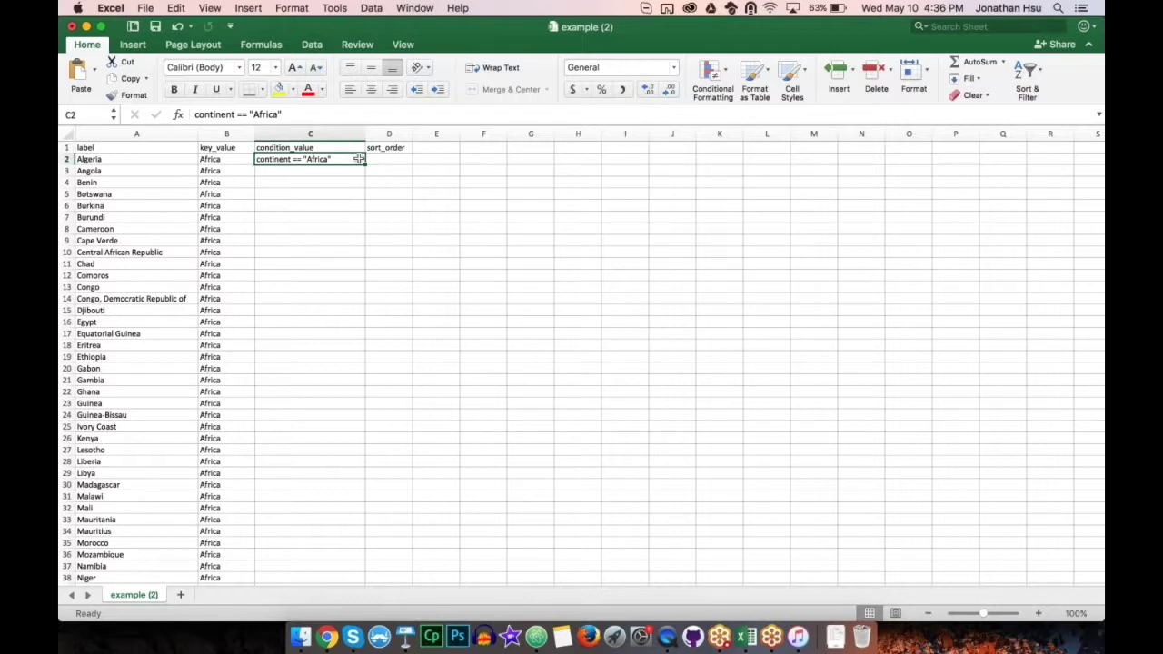
scroll(325, 229, down, 1)
scroll(325, 229, up, 1)
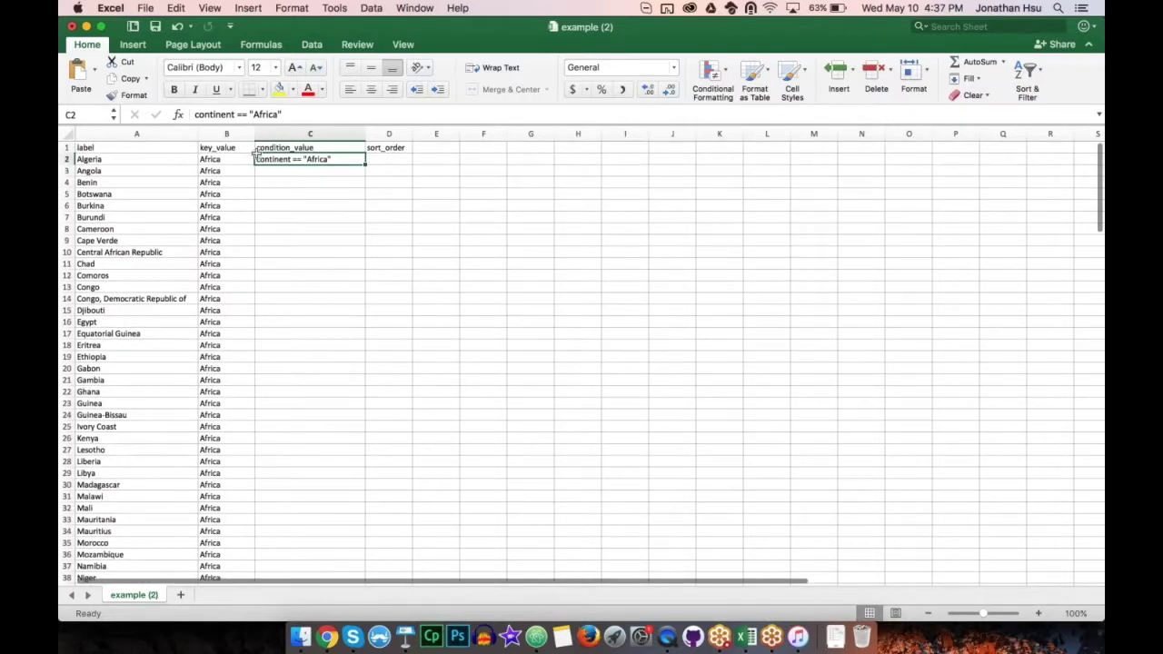
scroll(256, 156, down, 15)
scroll(583, 365, down, 20)
scroll(584, 365, down, 3)
scroll(583, 365, up, 20)
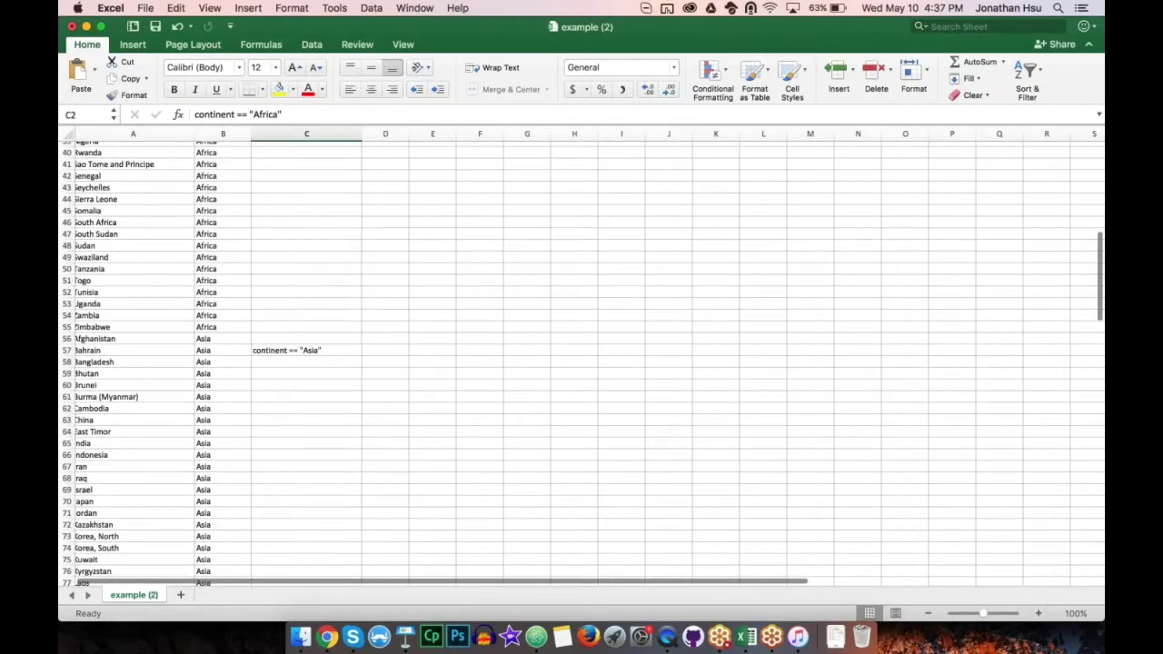
scroll(238, 160, up, 15)
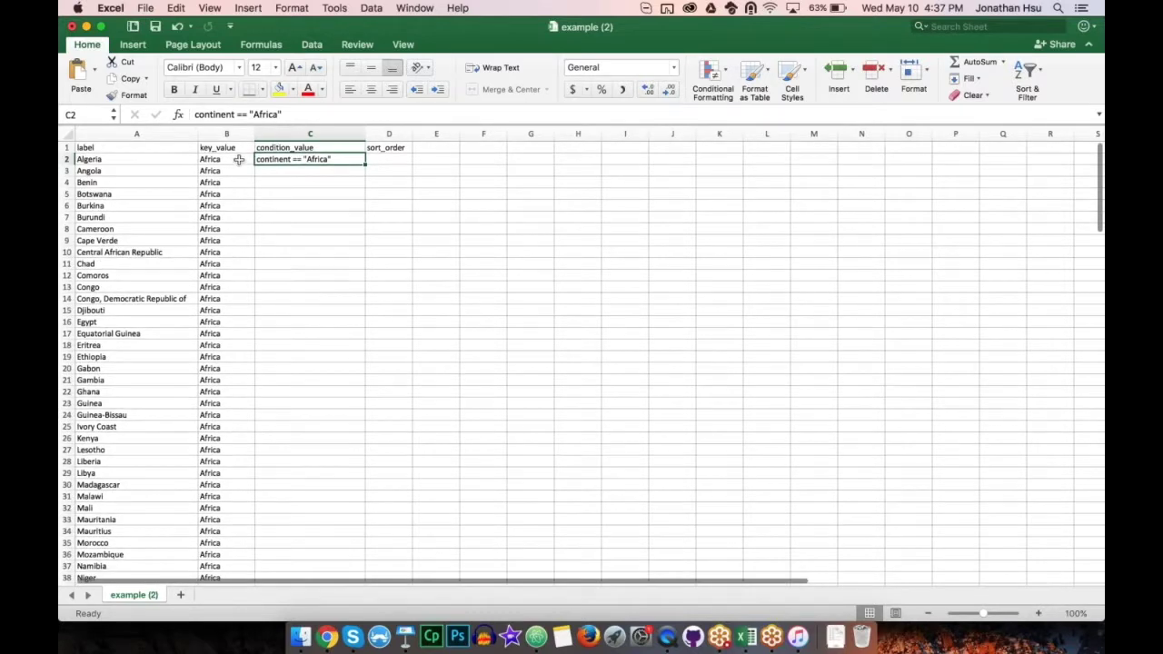
Step: Start the sort_order numbering with 0 in D2 and the formula =D2+1 in D3
click(394, 161)
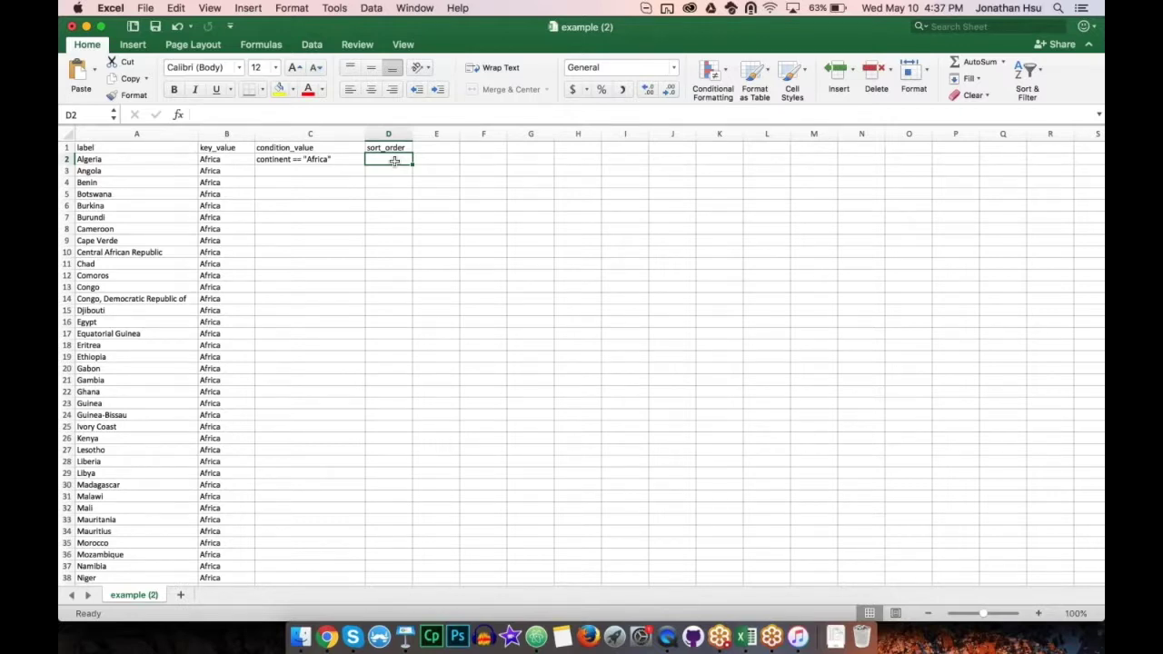
text(0)
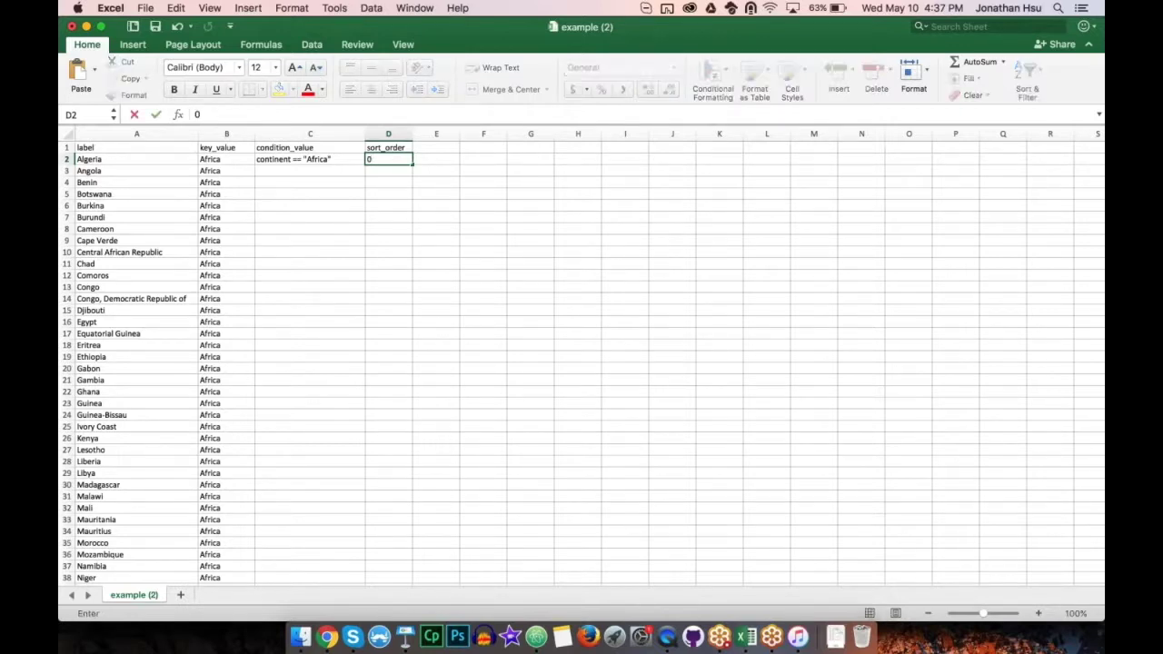
key(Return)
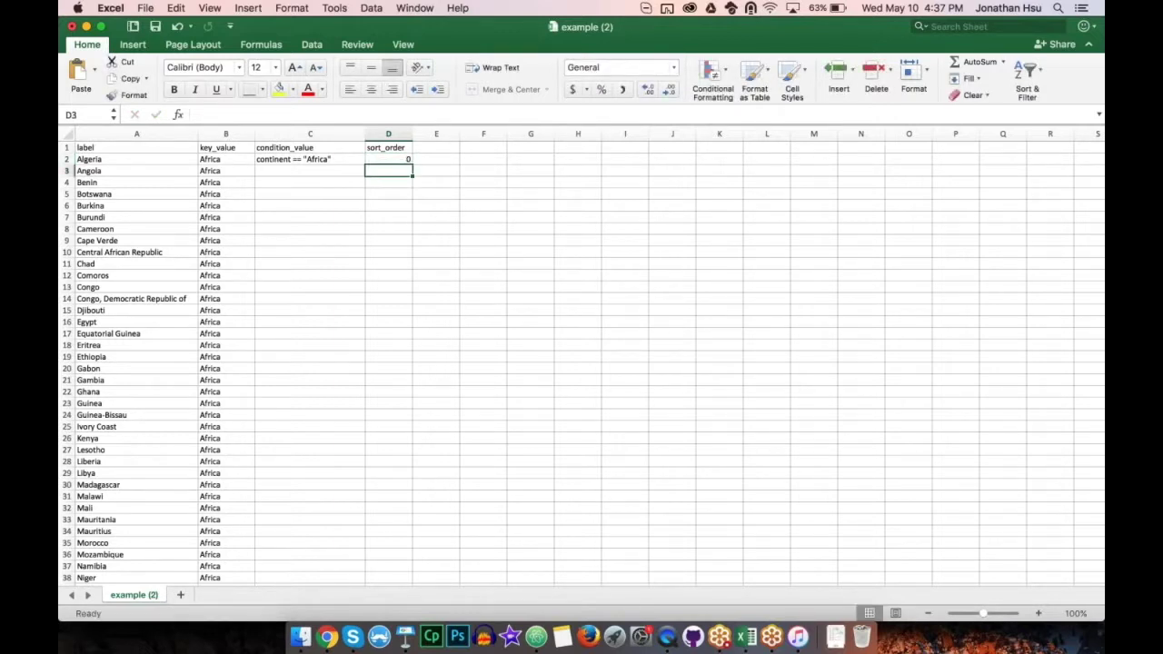
text(=)
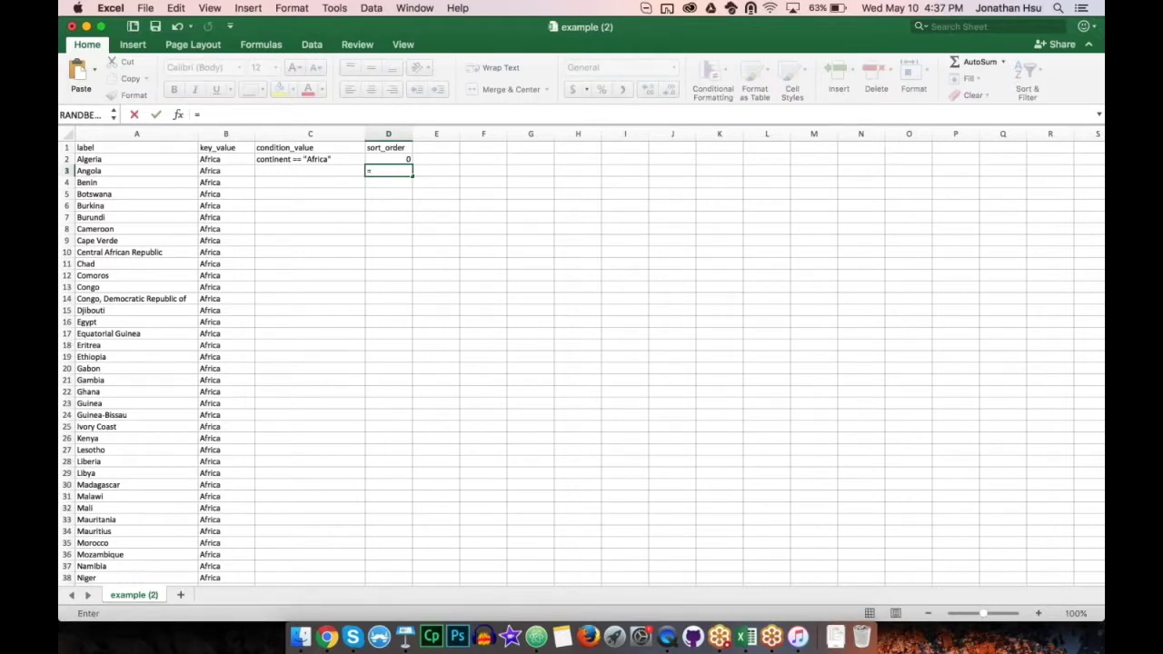
text(D)
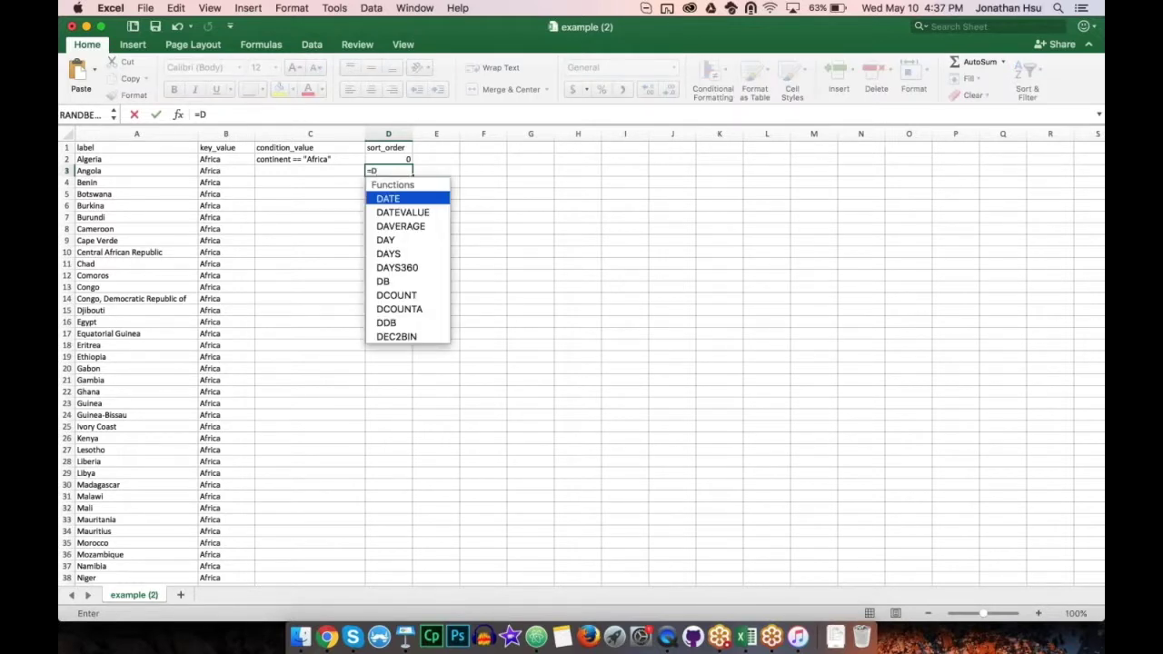
text(2+1)
key(Return)
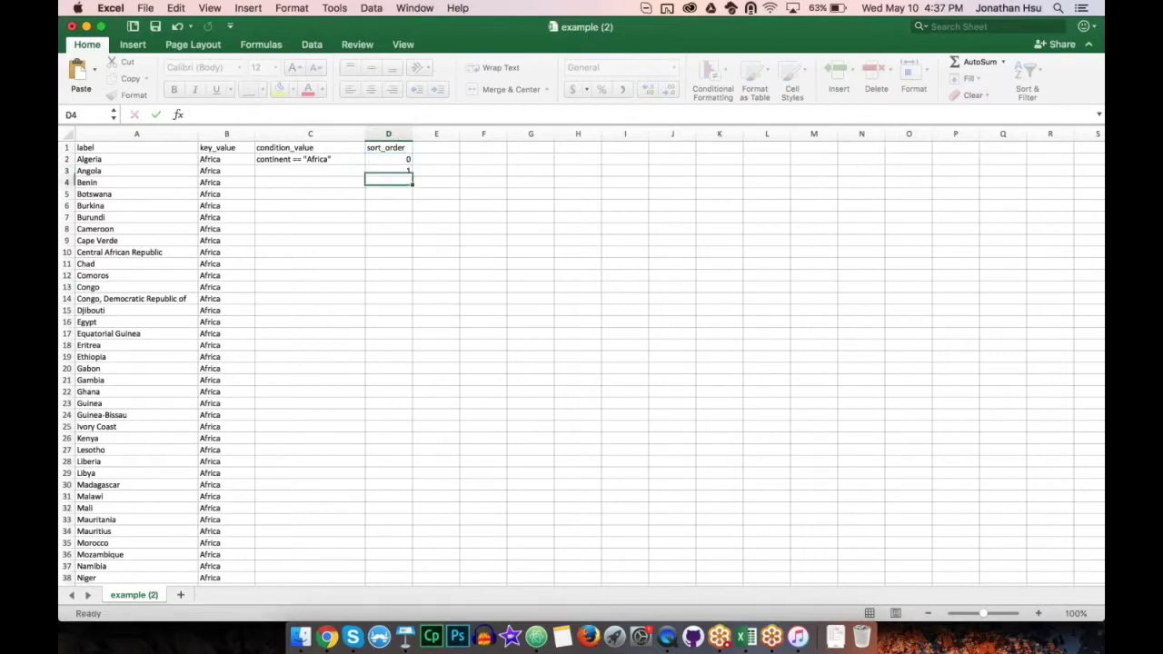
Step: Copy the D3 formula down the sort_order column through row 169 and check the numbering
key(Up)
key(cmd+c)
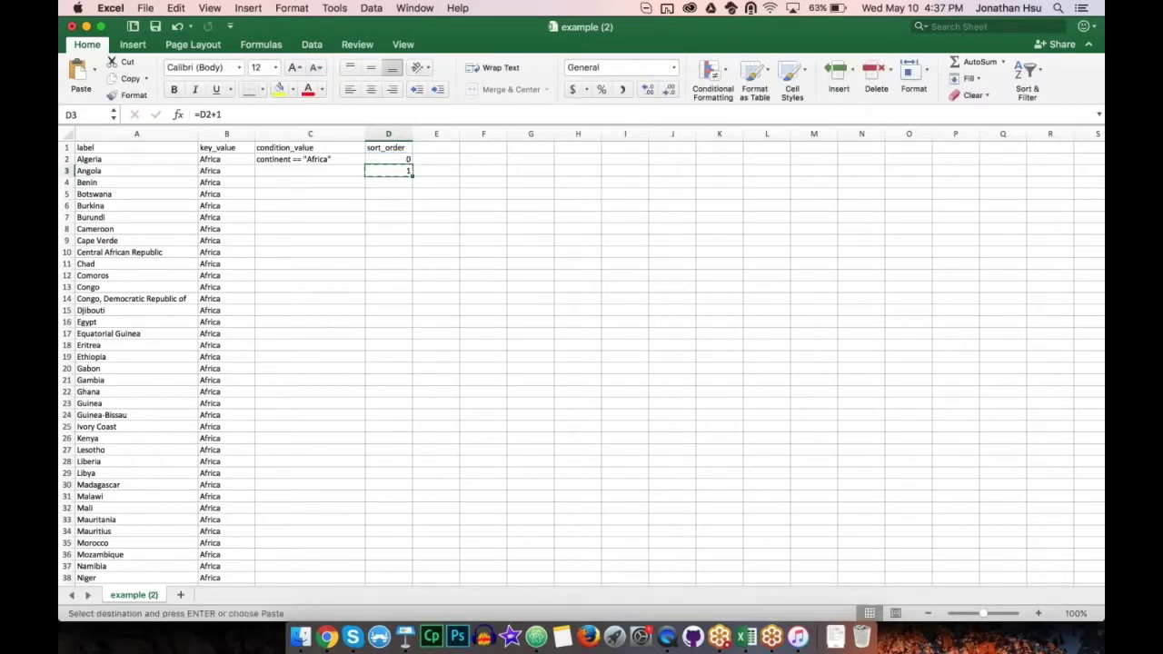
scroll(400, 272, down, 10)
scroll(400, 273, down, 20)
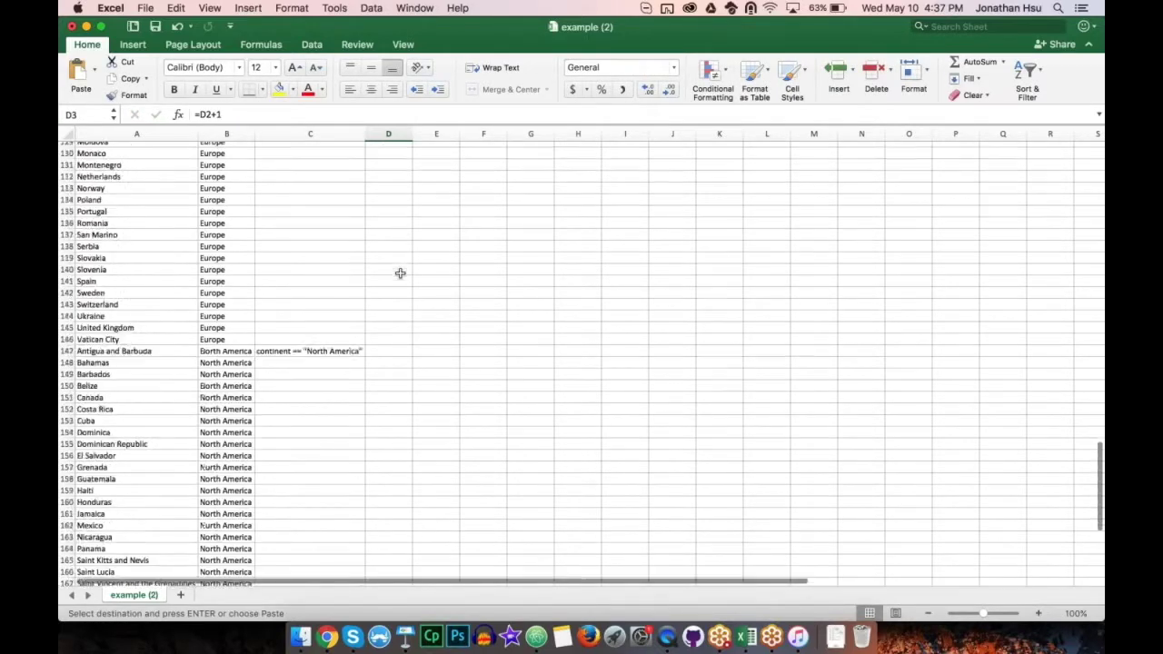
shift+click(389, 330)
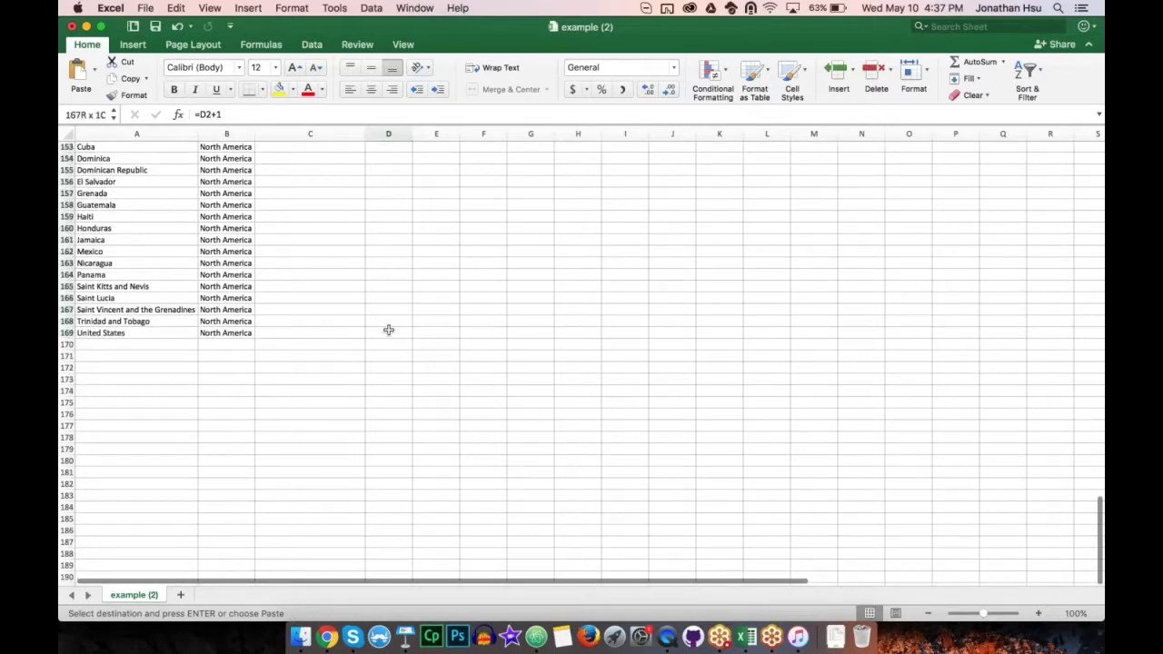
key(cmd+v)
scroll(388, 329, down, 20)
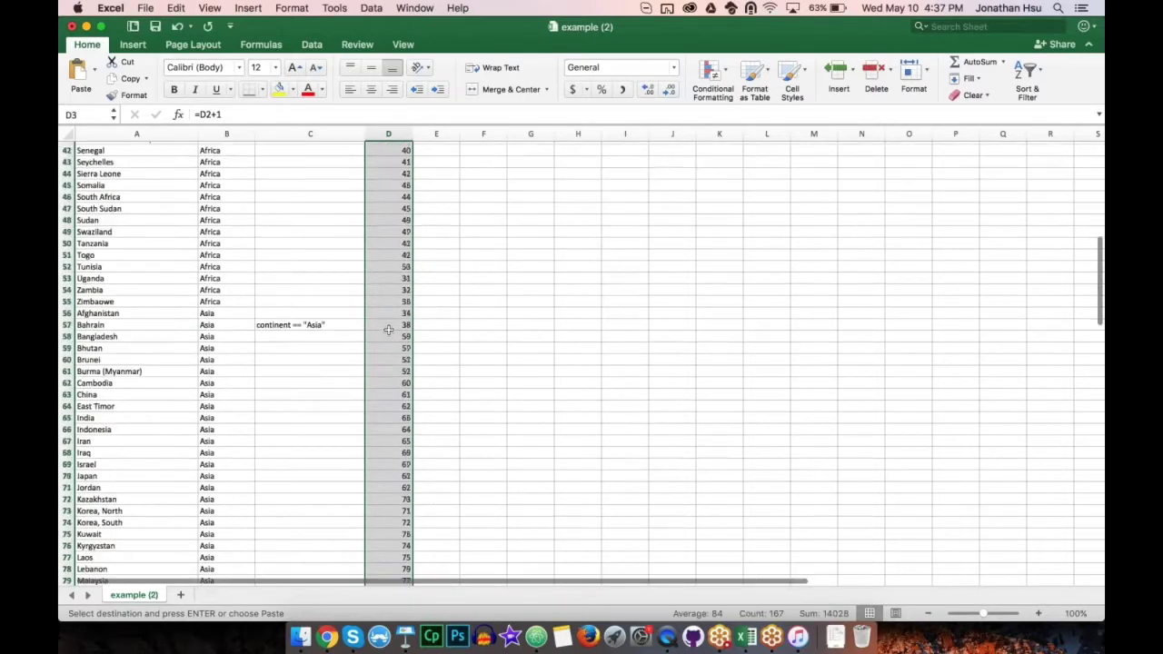
scroll(388, 330, down, 12)
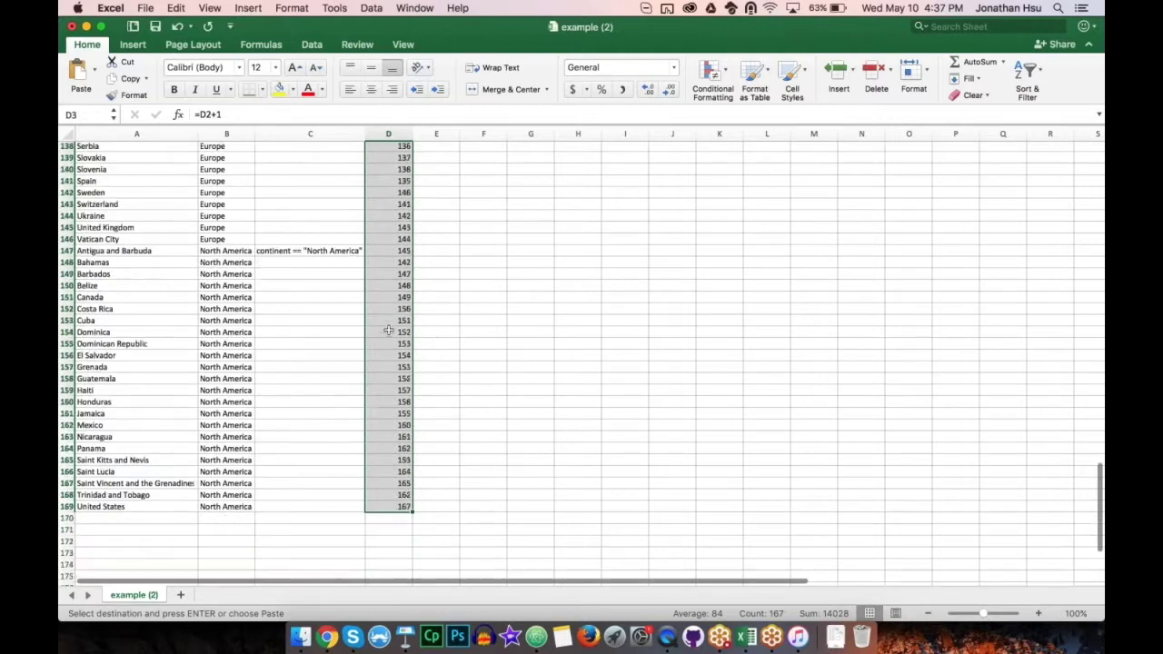
scroll(388, 330, up, 20)
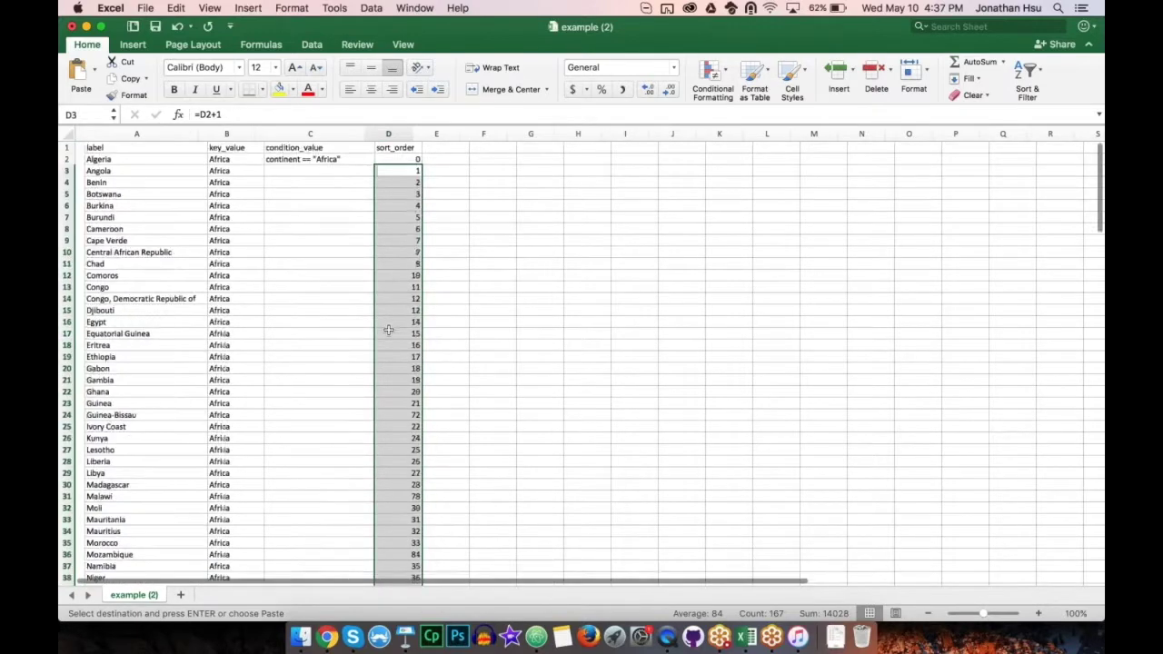
click(220, 160)
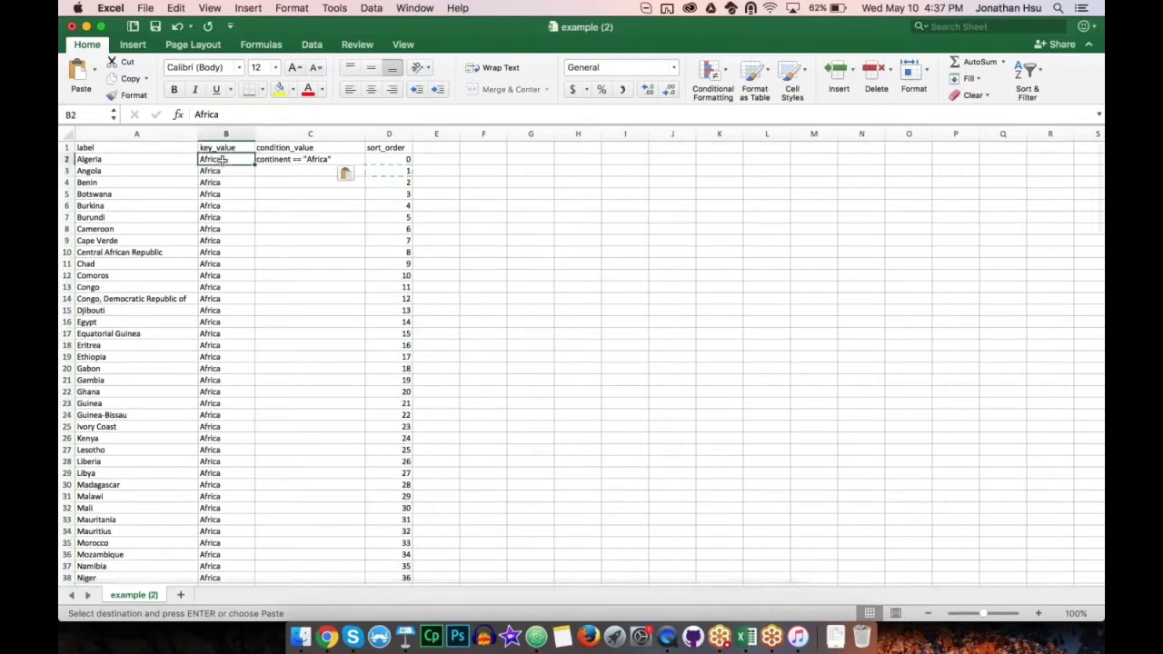
Step: Replace the continents in the key_value column with the country labels by entering =A2 in B2 and copying it down through row 169
text(=)
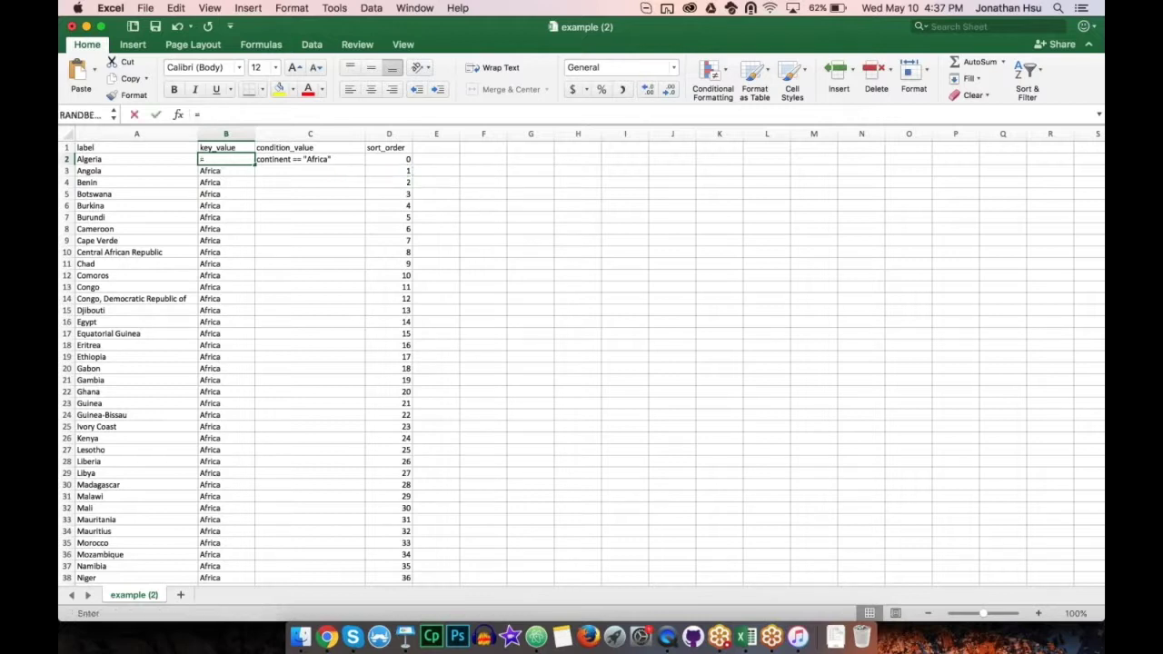
text(A2)
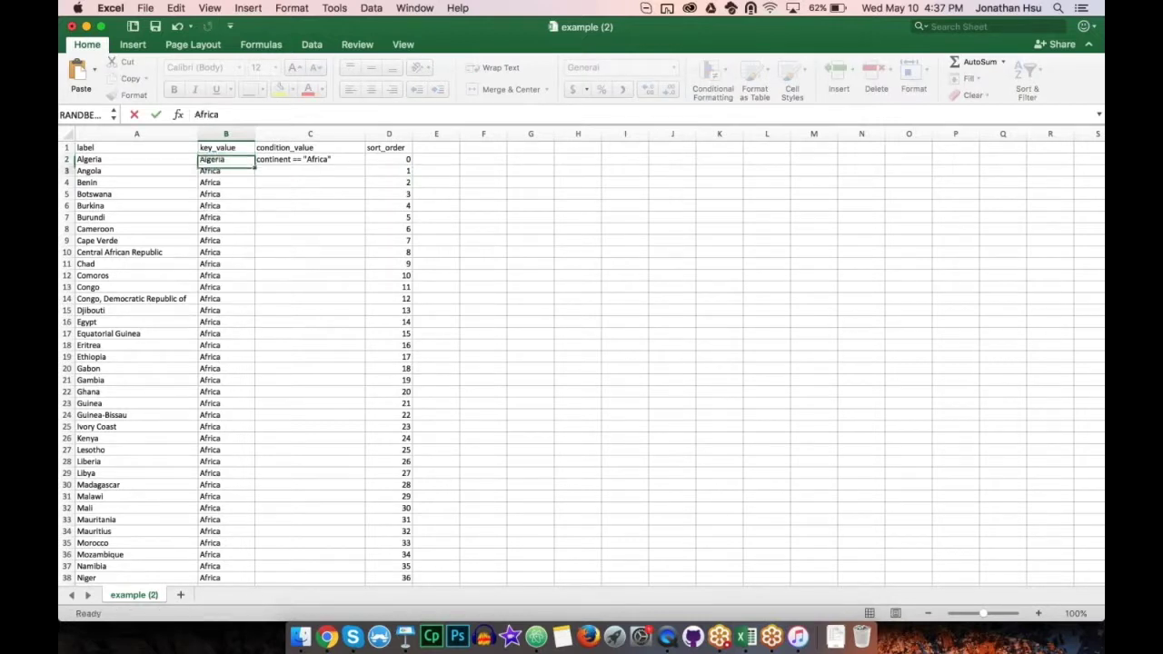
key(Return)
key(Up)
key(super+c)
scroll(198, 406, down, 10)
scroll(198, 406, down, 12)
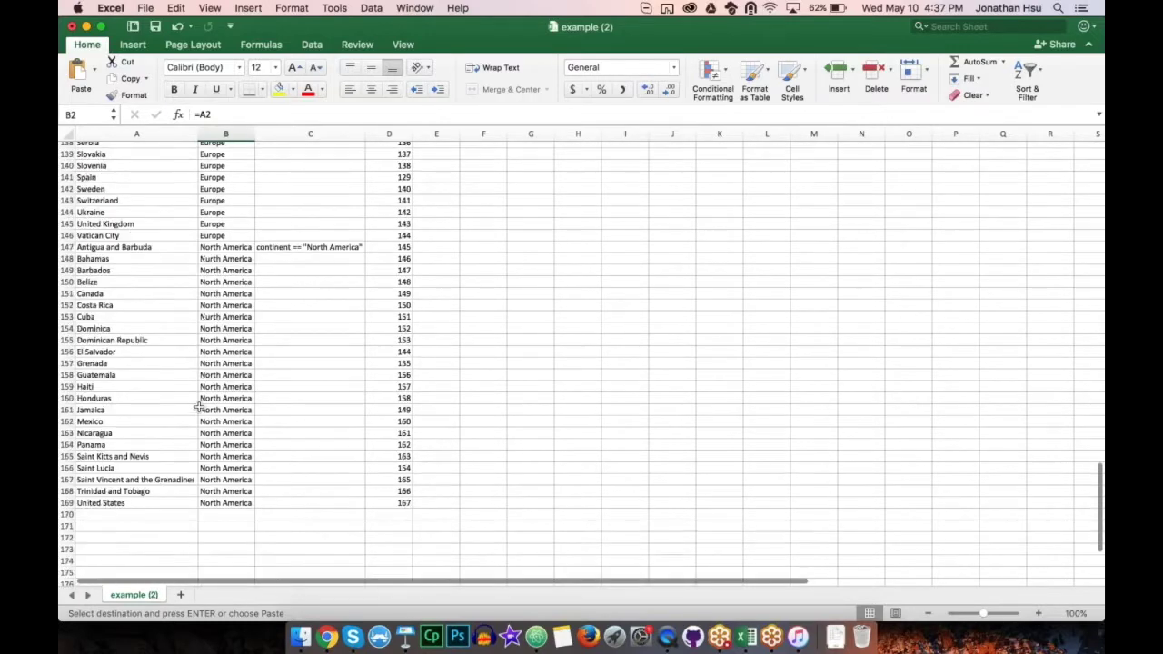
shift+click(228, 371)
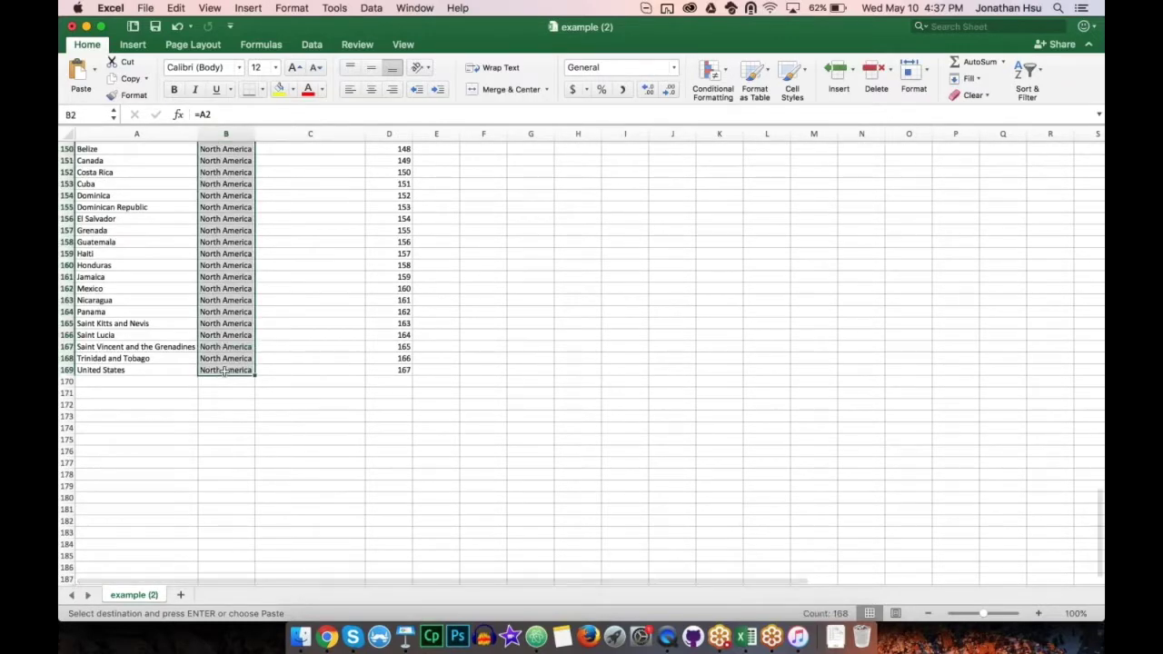
key(super+v)
Step: Widen the key_value column so that the country names fit, and compare the first key_value entry with its label
drag(256, 133, 321, 134)
click(228, 345)
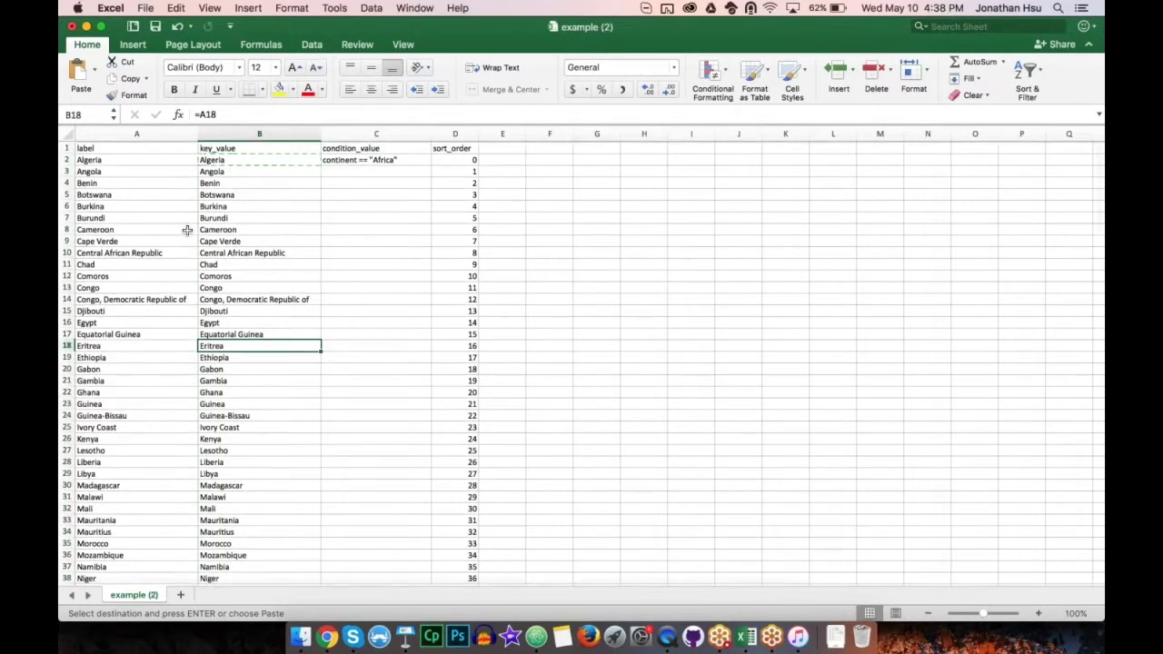
click(169, 162)
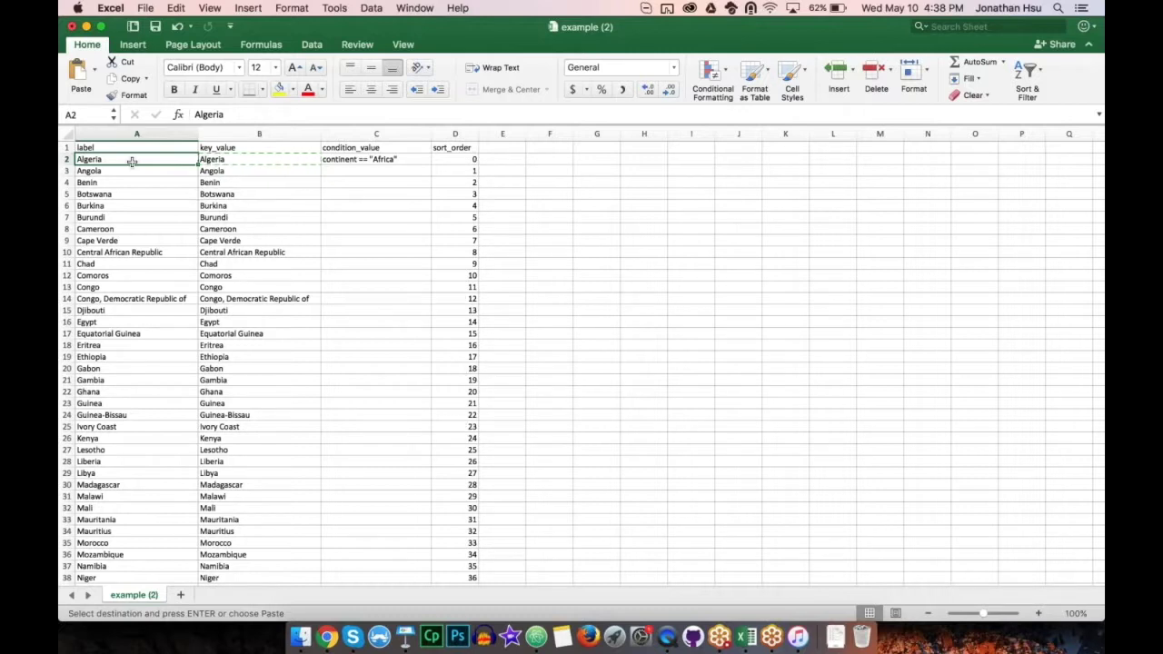
click(248, 160)
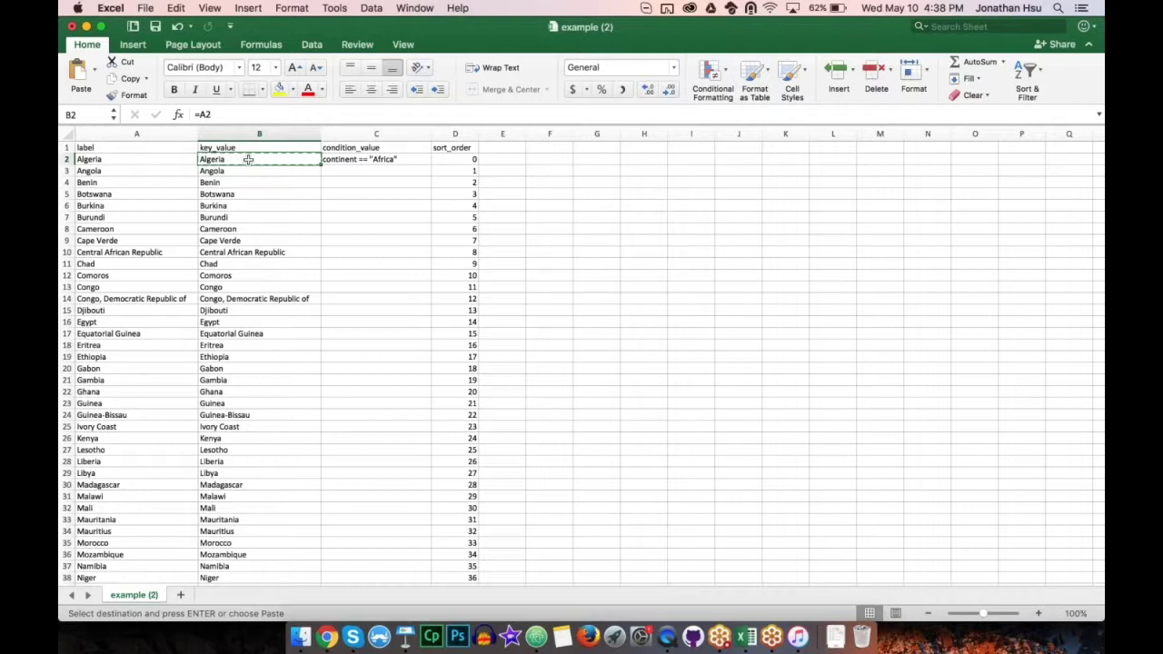
click(173, 161)
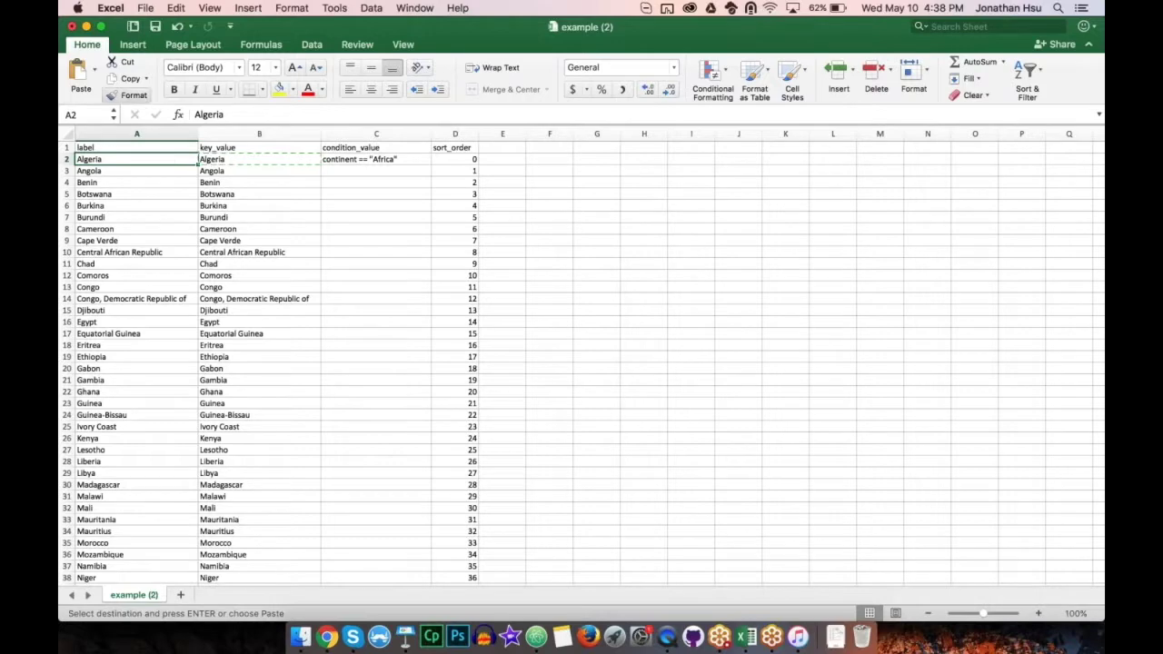
Step: Save the sheet under the name webinar.csv in the Downloads folder as Comma Separated Values
click(145, 8)
click(150, 117)
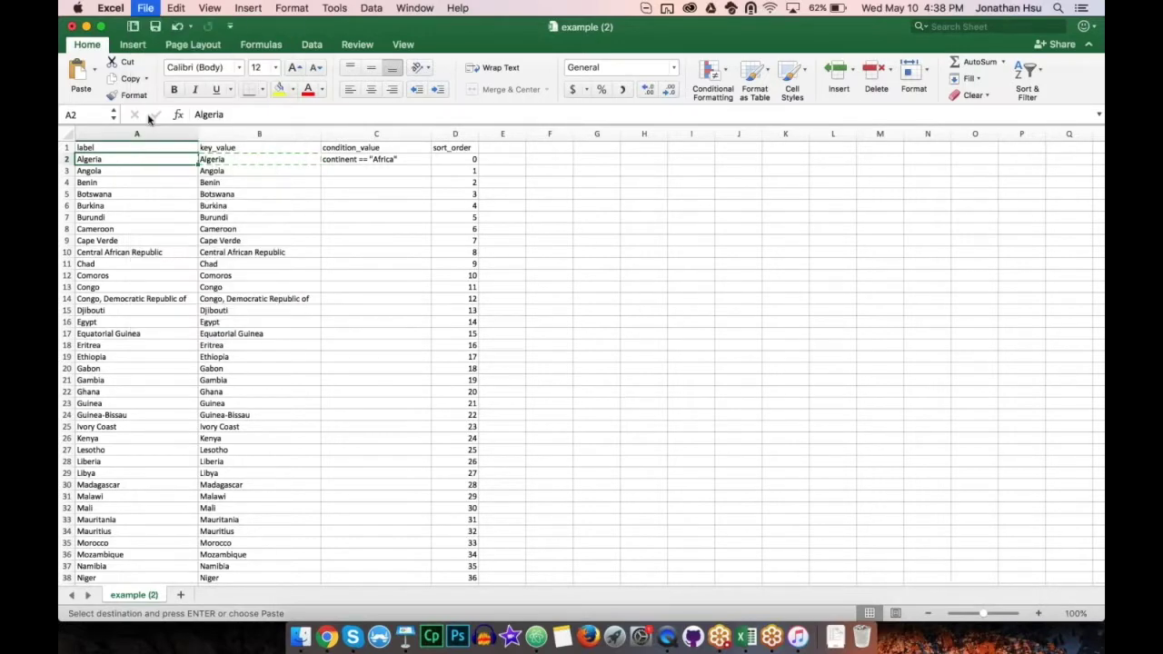
text(w)
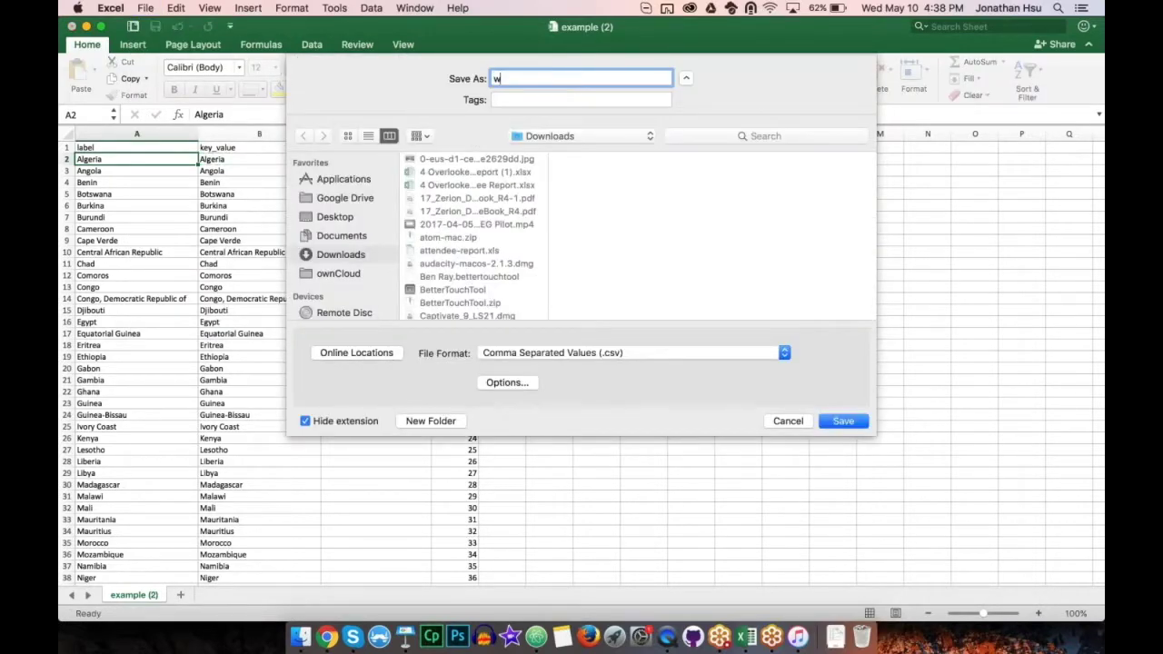
text(ebinar.csv)
key(Return)
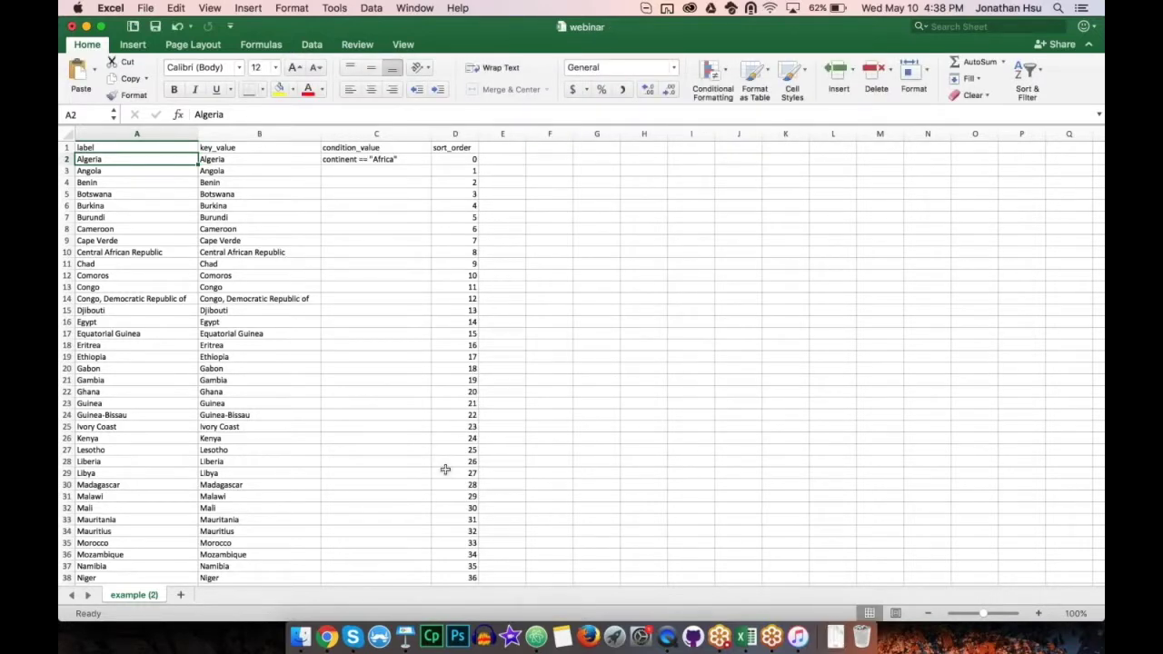
Step: Switch to Form Builder in Chrome and upload webinar.csv from the Downloads folder to replace the option list's current options
click(328, 636)
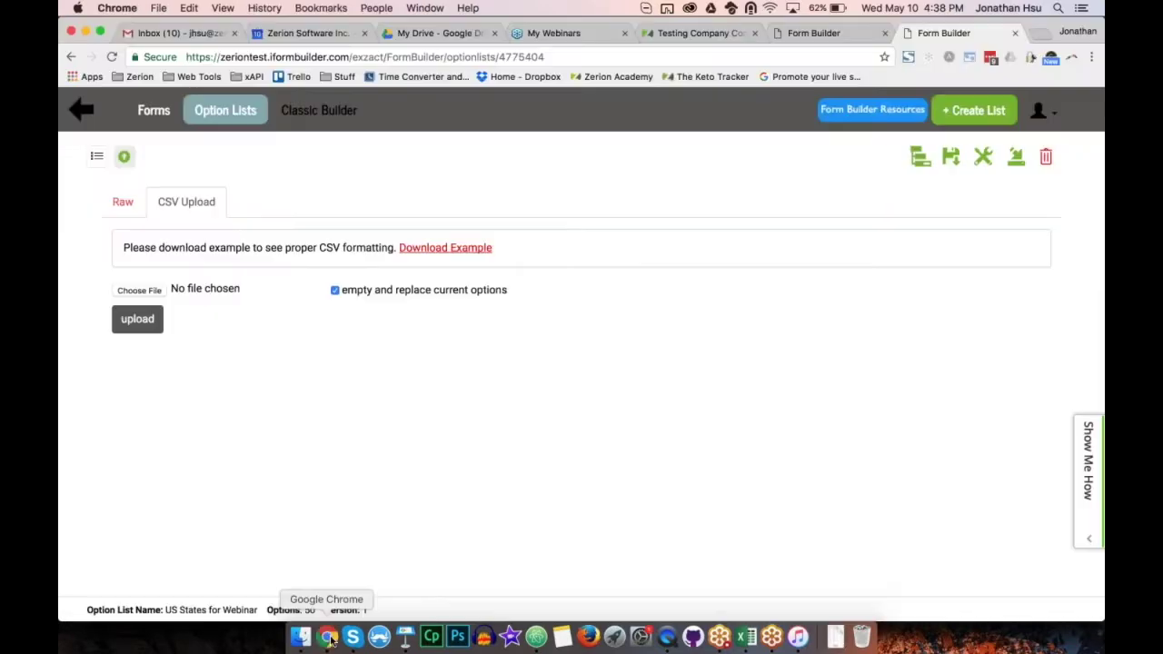
click(159, 291)
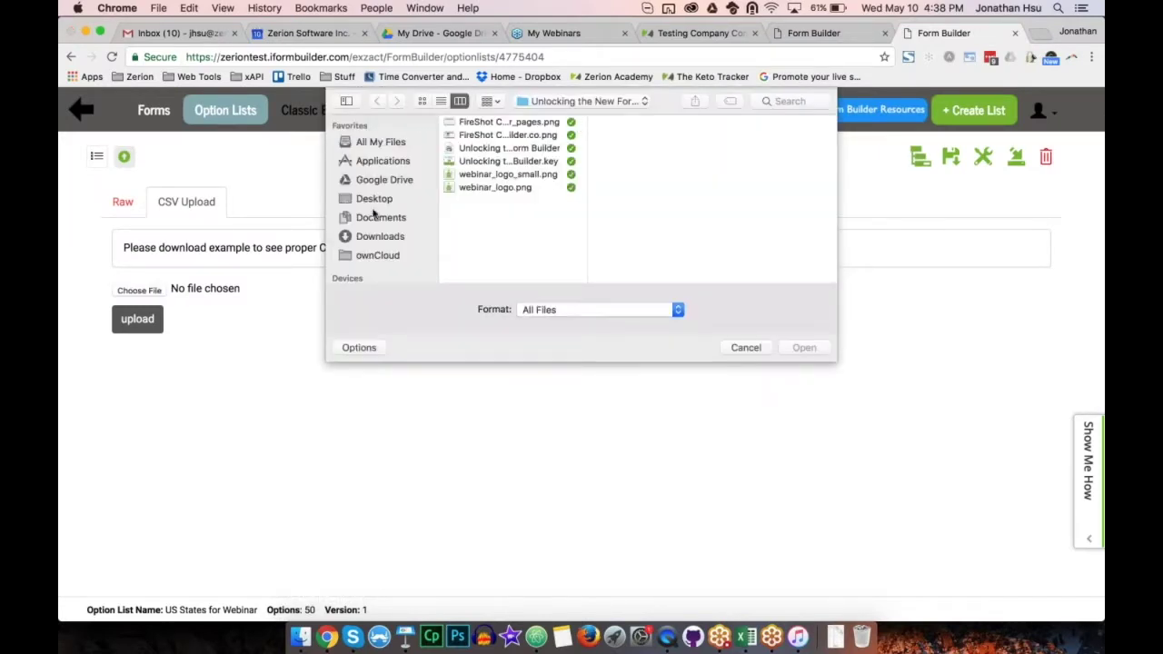
click(379, 236)
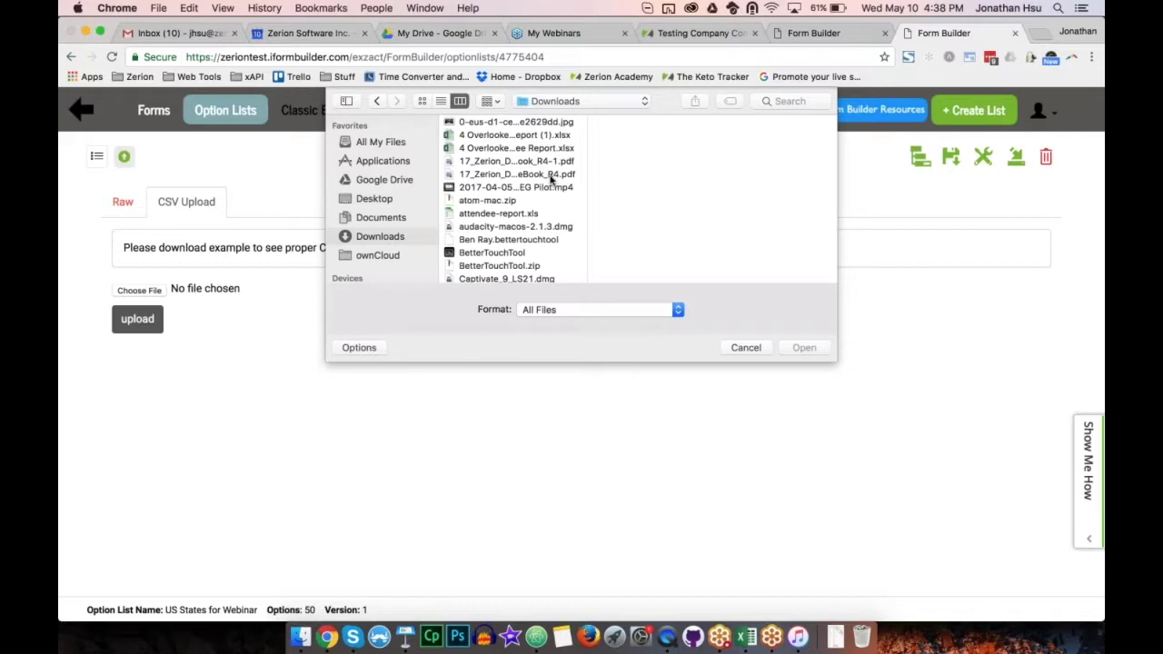
scroll(551, 179, down, 15)
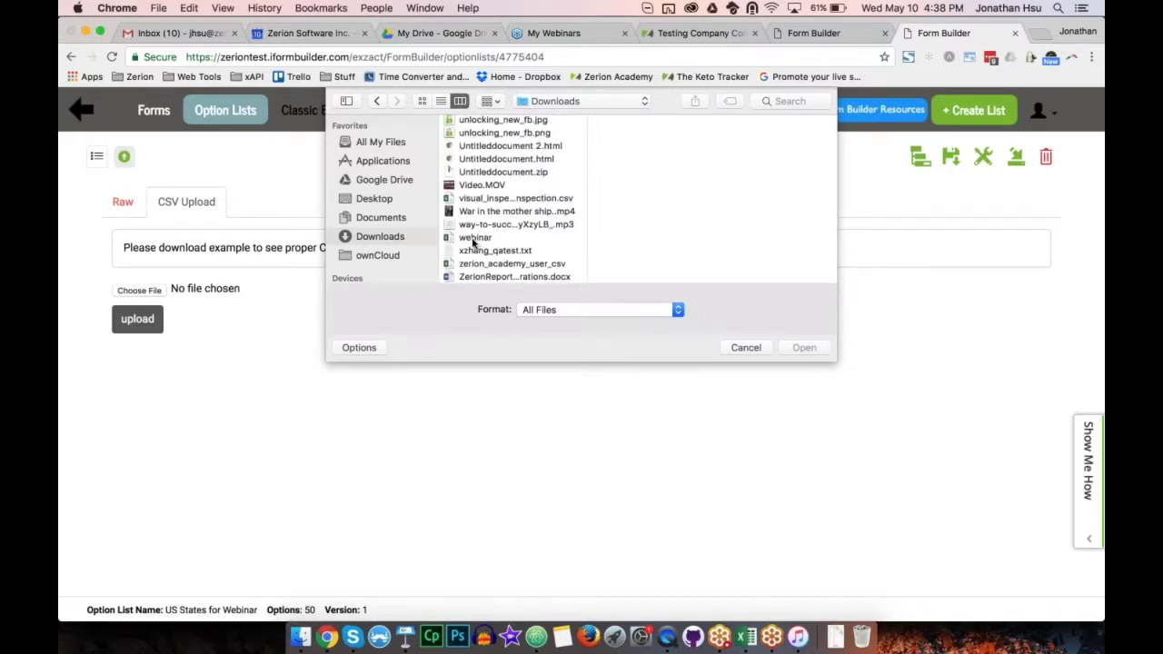
click(473, 238)
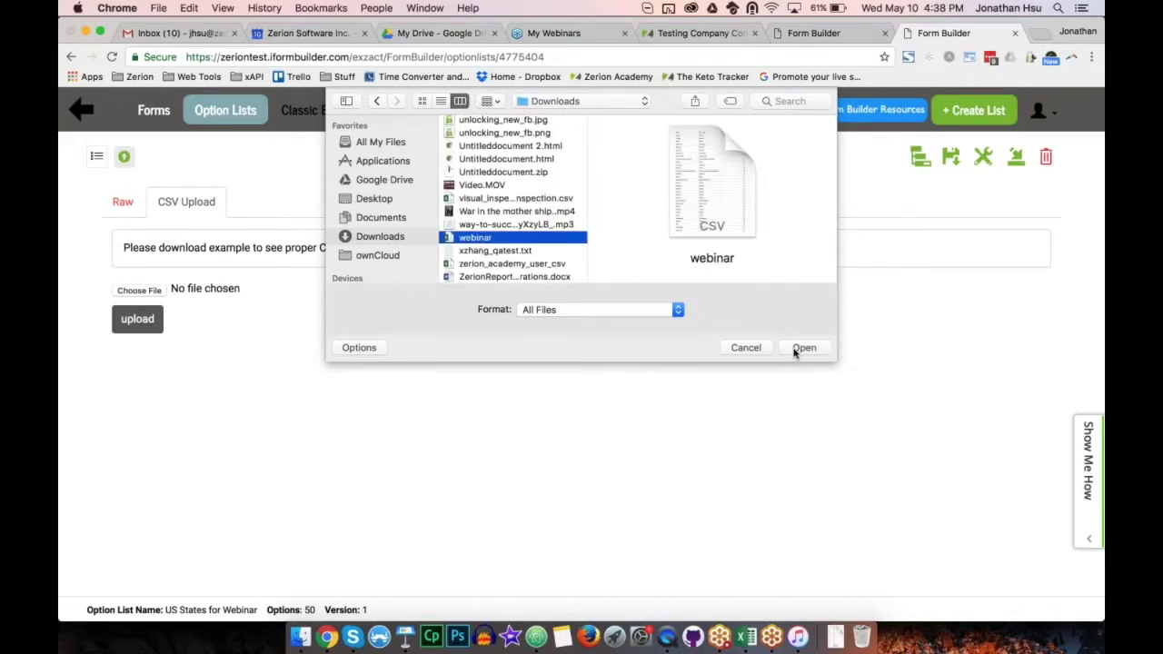
click(798, 349)
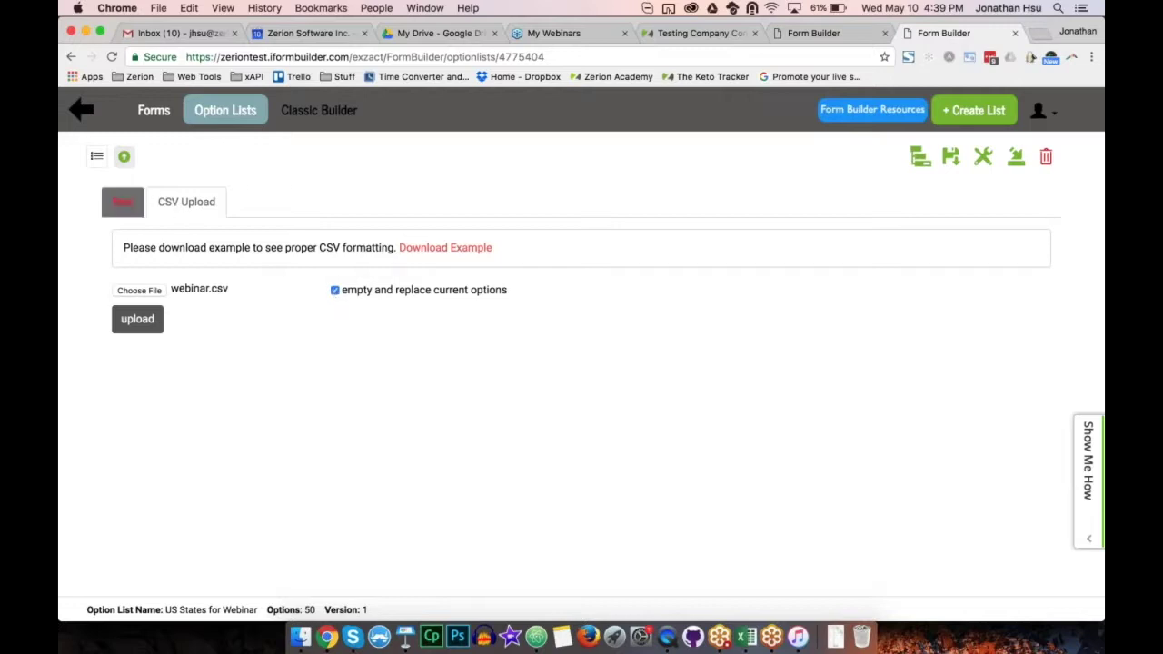
click(134, 325)
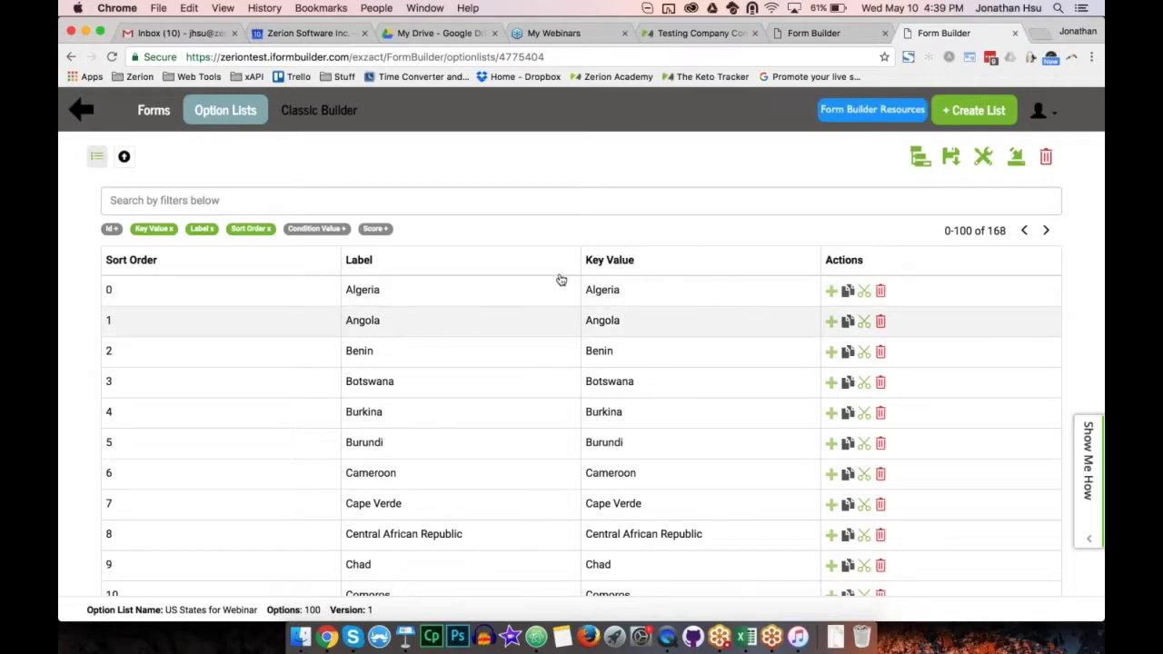
Step: Show the Condition Value column in the option list and look through the first page of uploaded countries
click(316, 228)
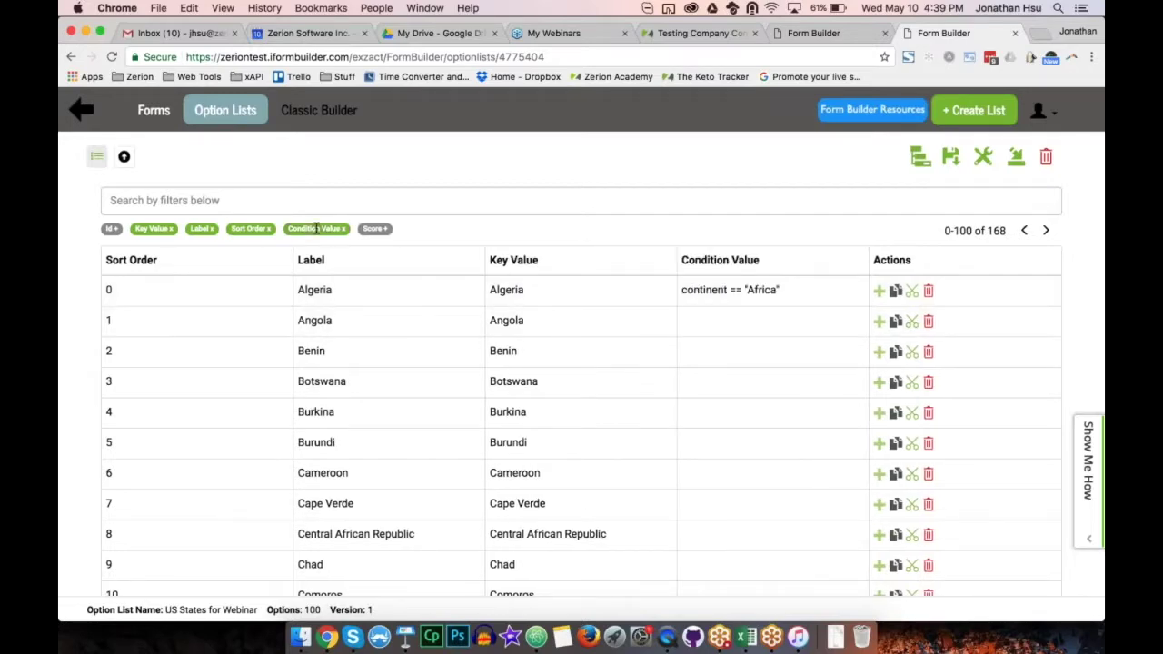
scroll(763, 316, down, 5)
scroll(772, 316, down, 20)
scroll(772, 316, down, 12)
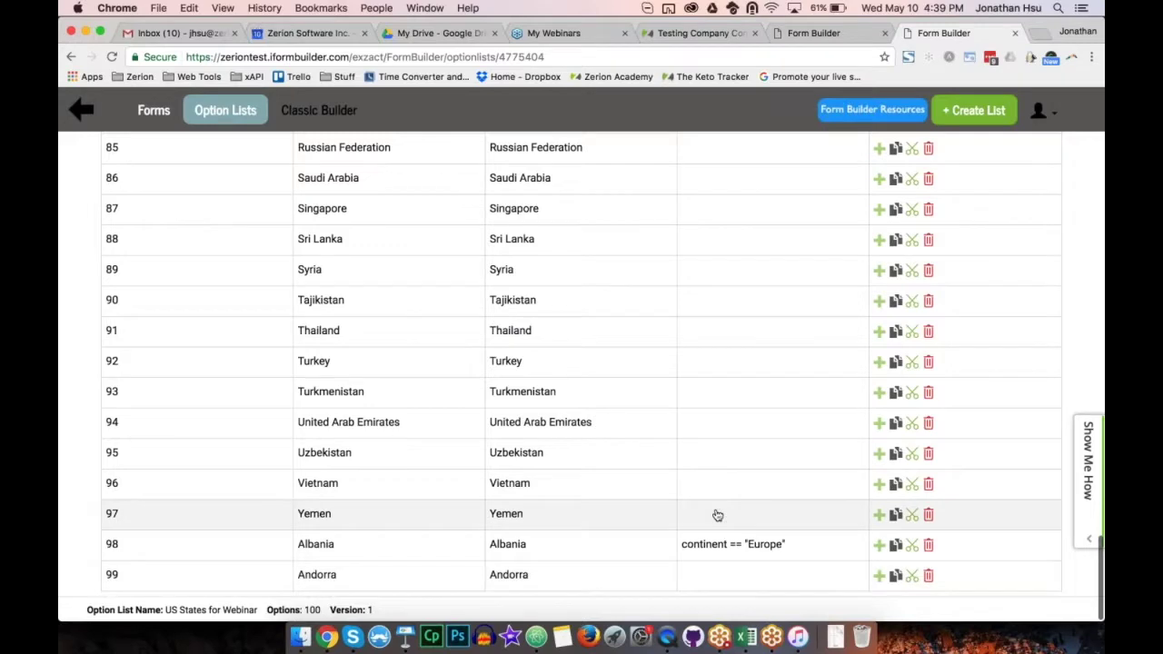
scroll(718, 515, up, 20)
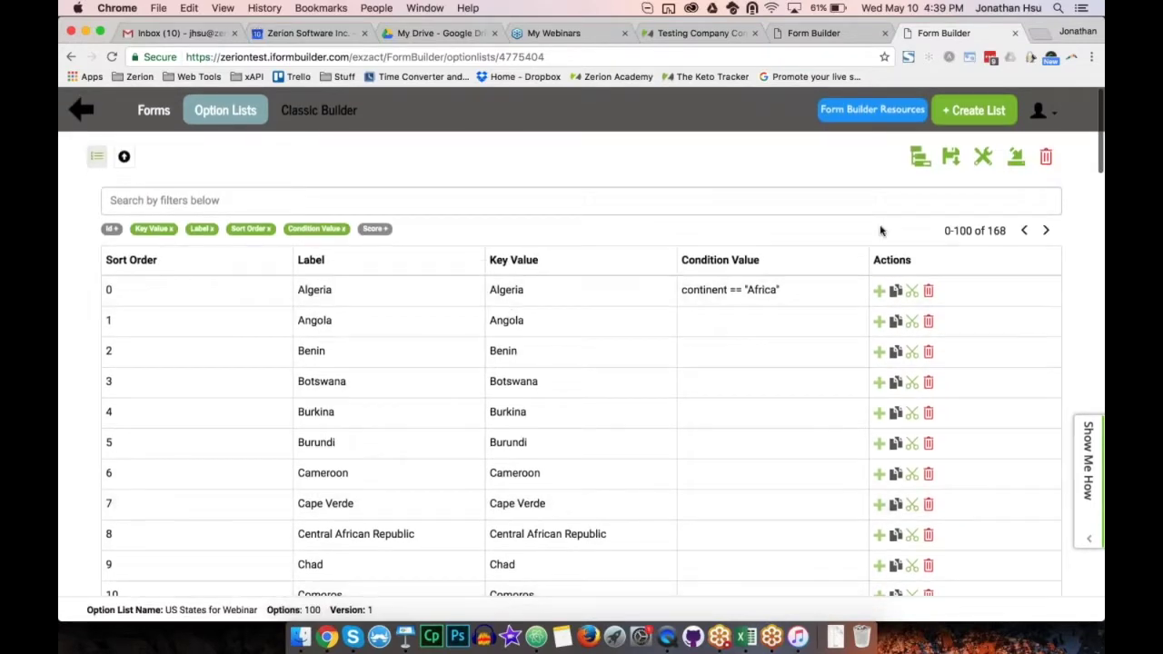
Step: Go to the second page of the option list and examine the remaining countries with their key values, sort order and conditions
drag(952, 229, 996, 229)
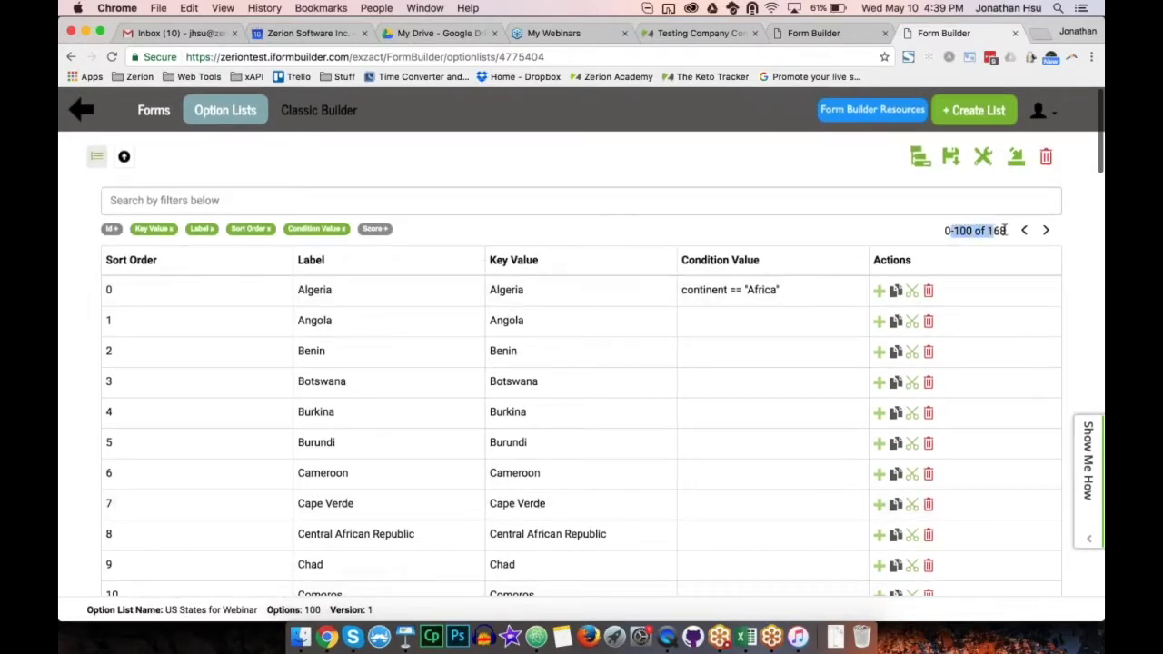
click(1001, 230)
click(1047, 232)
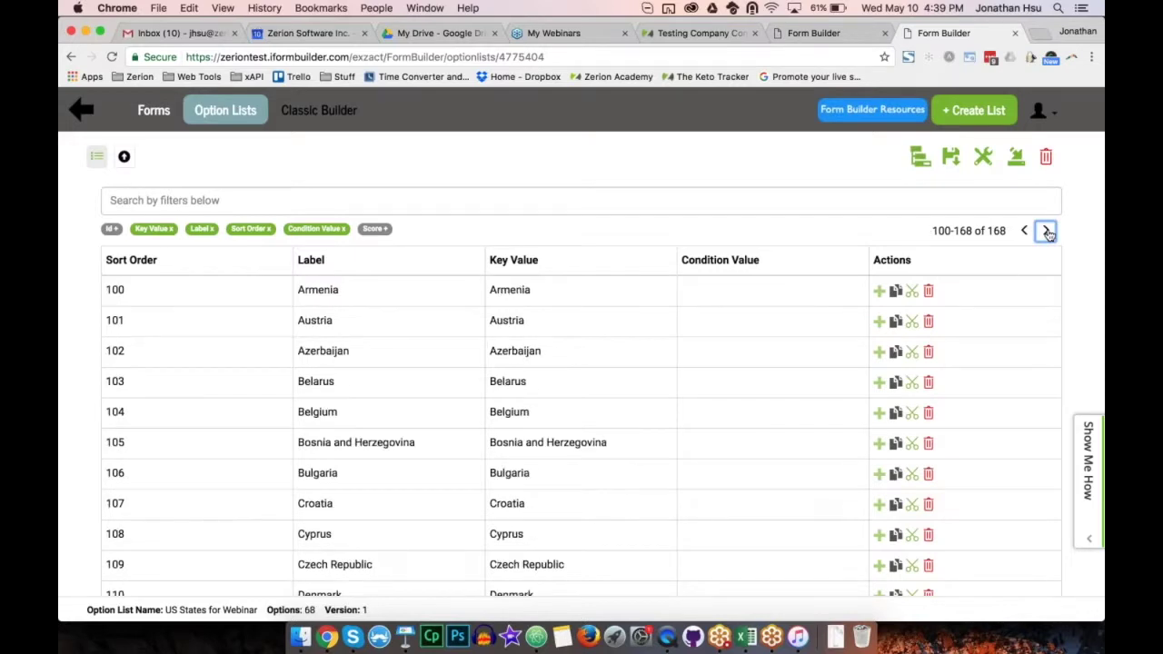
click(1024, 231)
click(1046, 231)
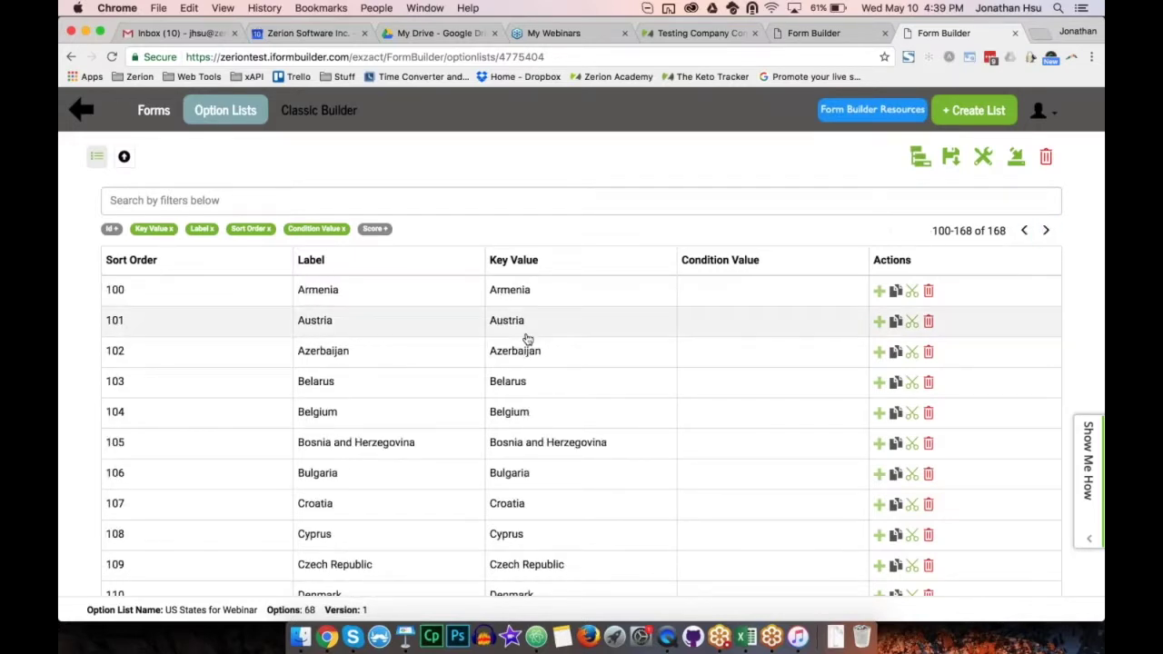
scroll(526, 332, down, 5)
scroll(527, 338, down, 20)
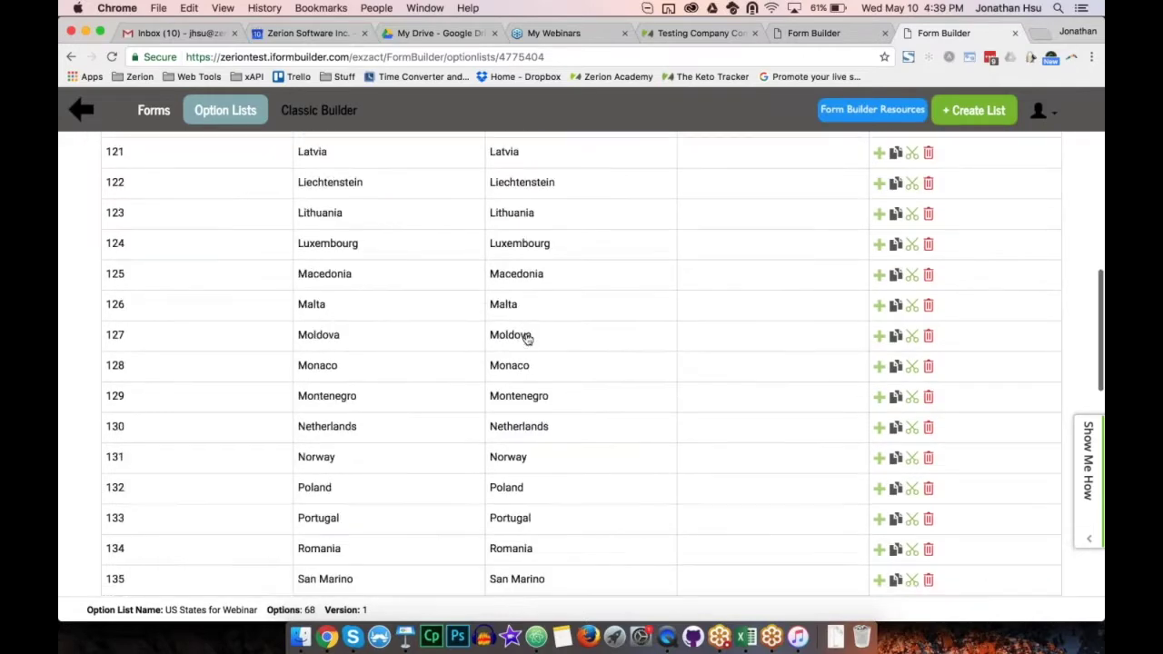
scroll(527, 338, down, 10)
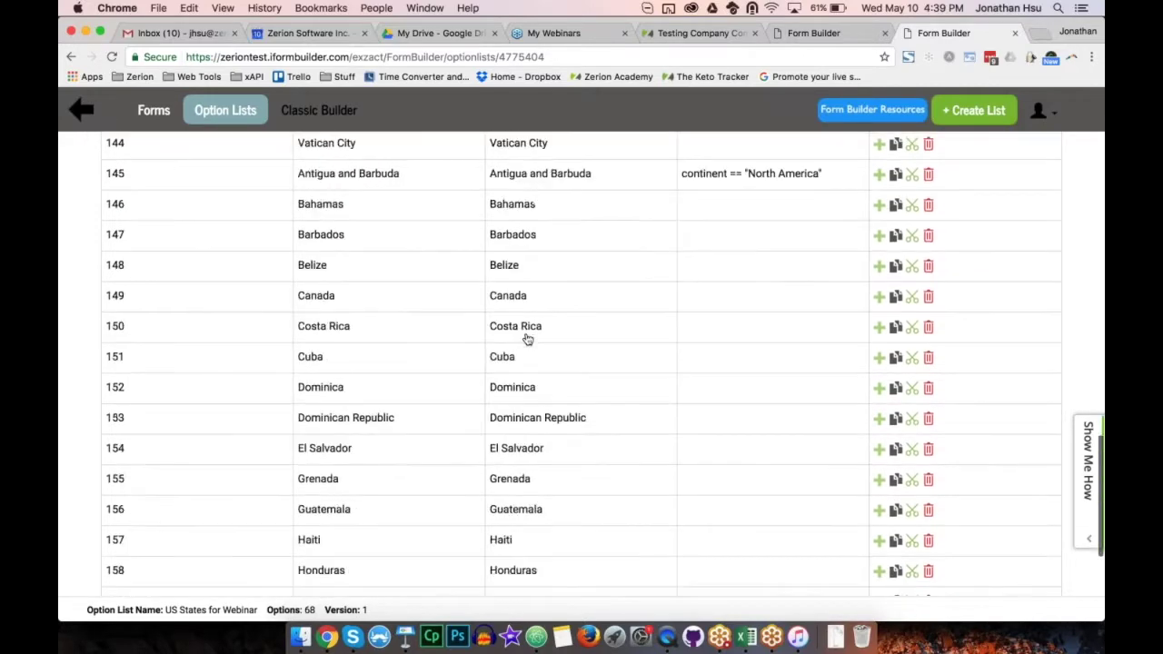
scroll(527, 338, up, 20)
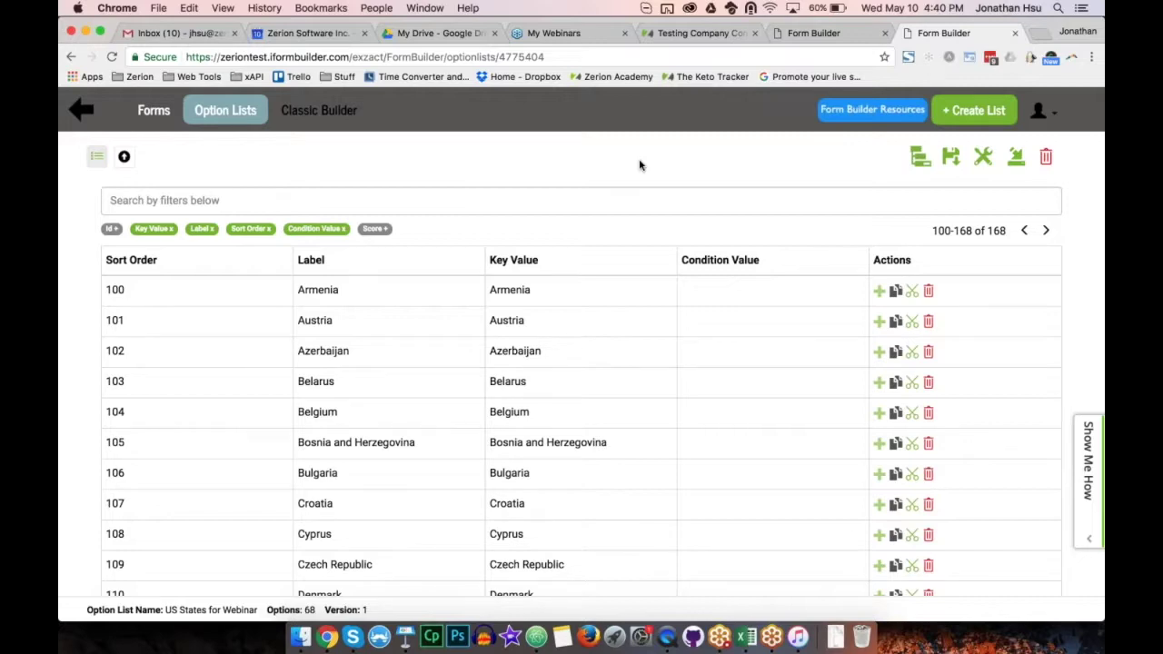
Step: Switch to Excel and look through the countries and their continents in Workbook1
click(746, 636)
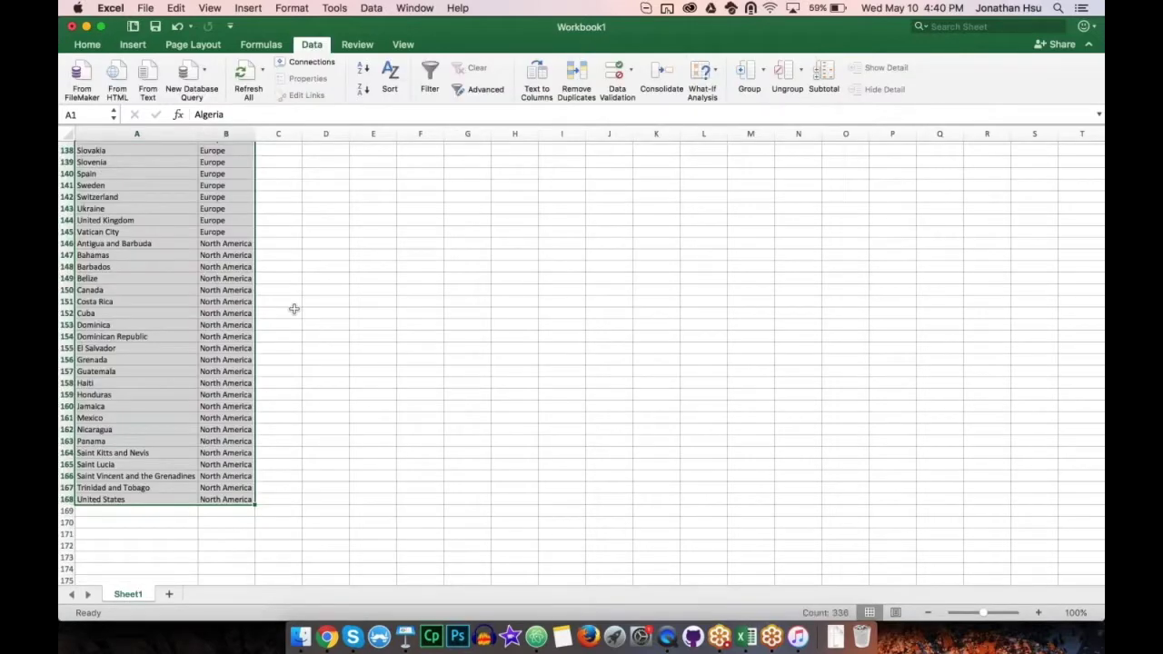
click(312, 357)
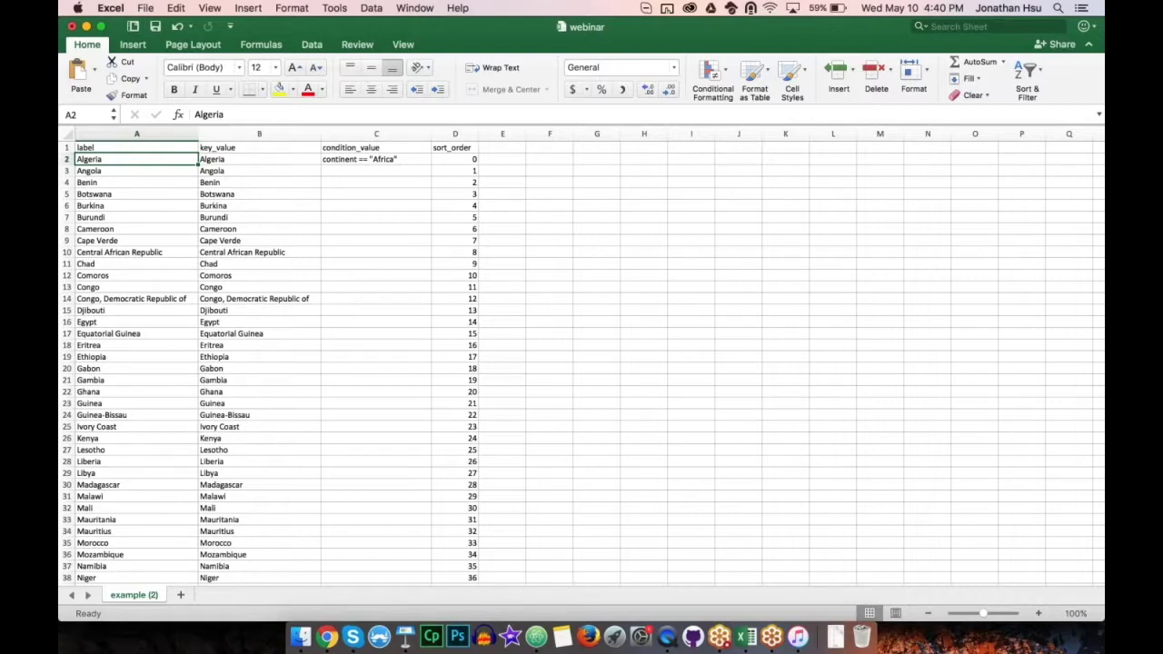
key(super+Tab)
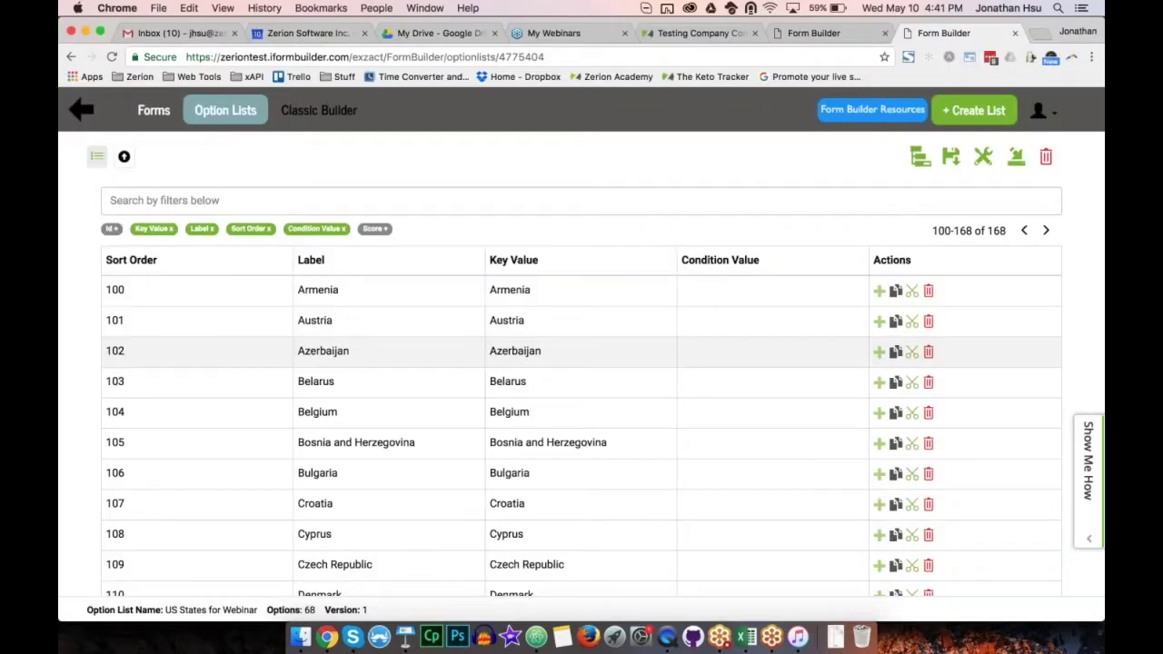
key(super+Tab)
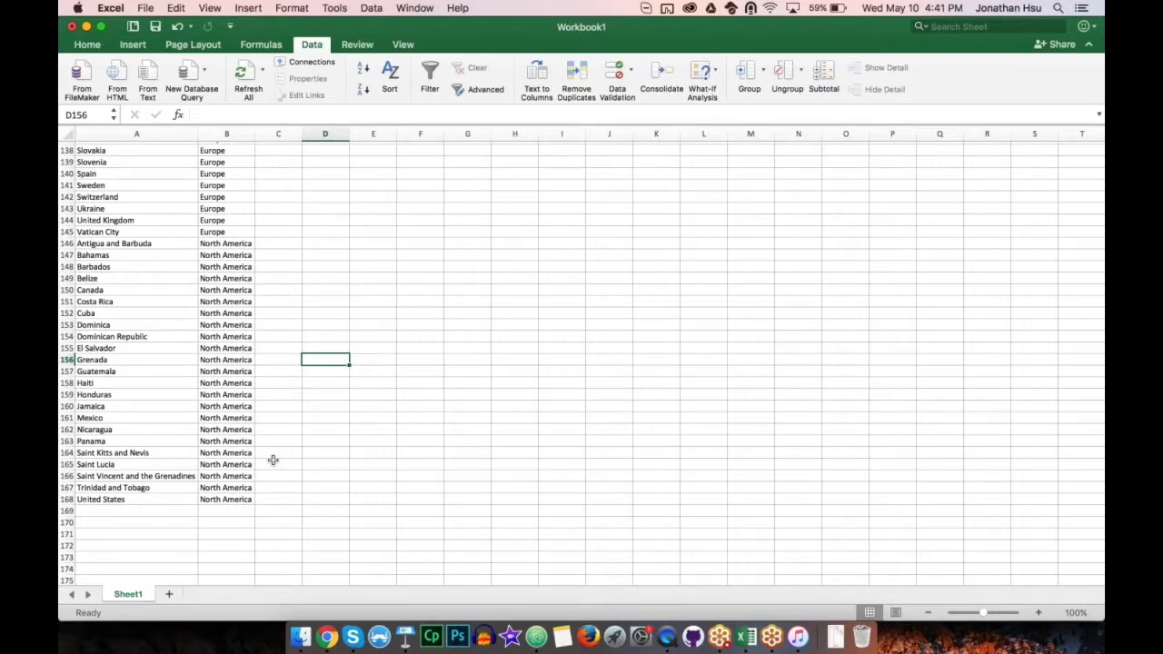
scroll(282, 357, up, 9)
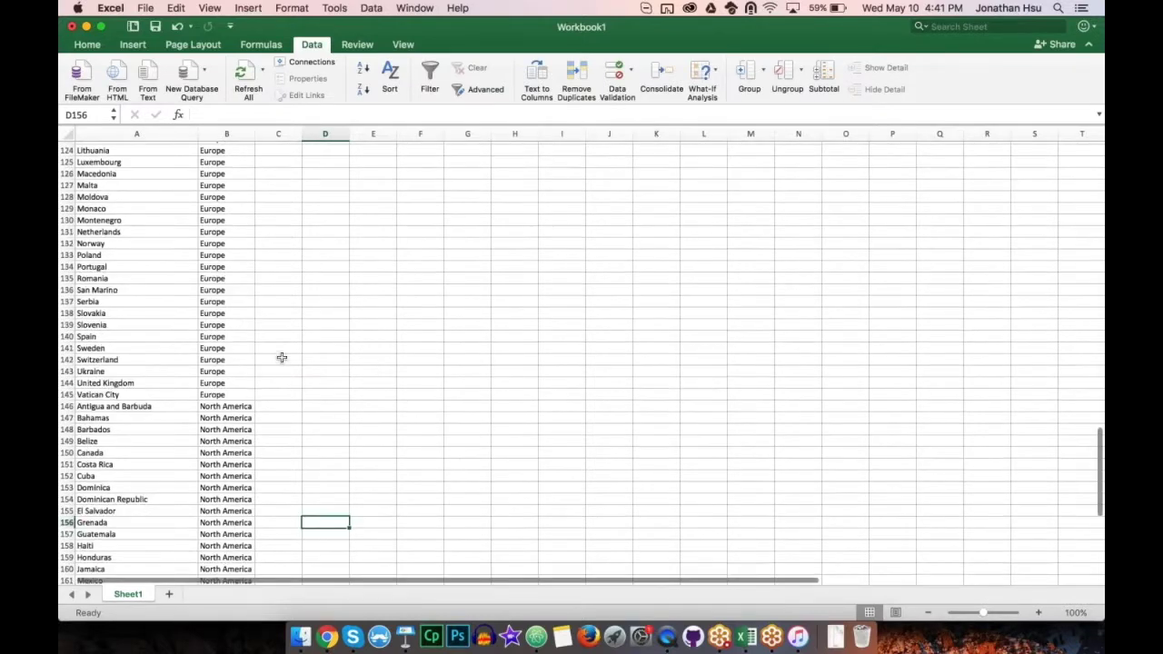
scroll(282, 357, up, 20)
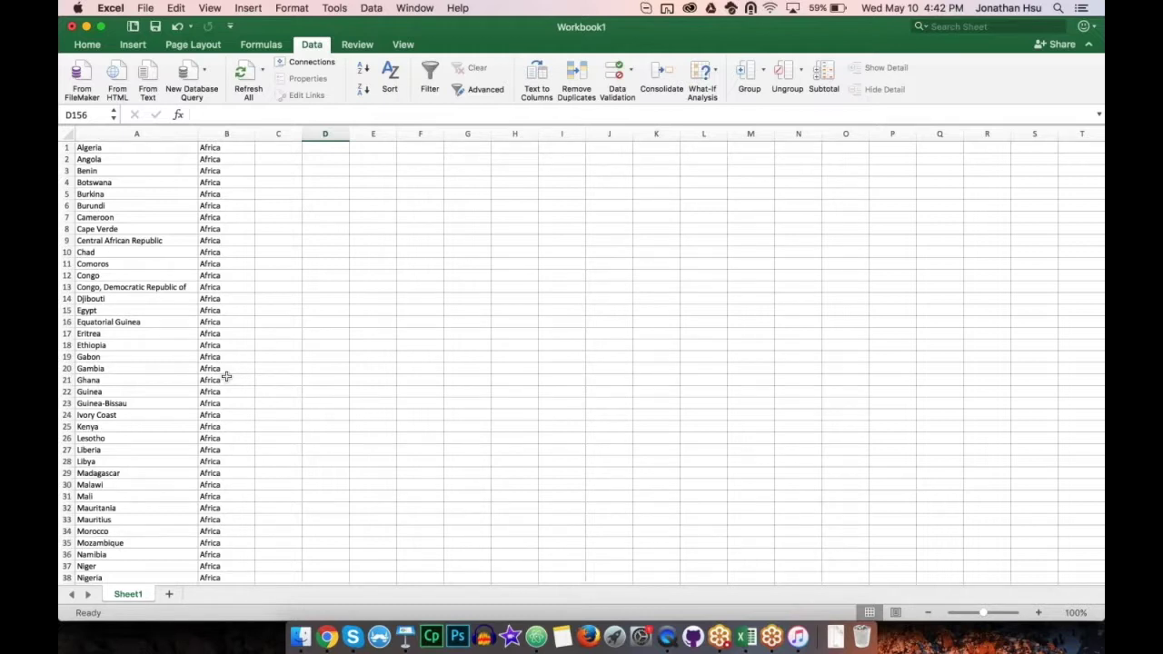
scroll(226, 376, down, 14)
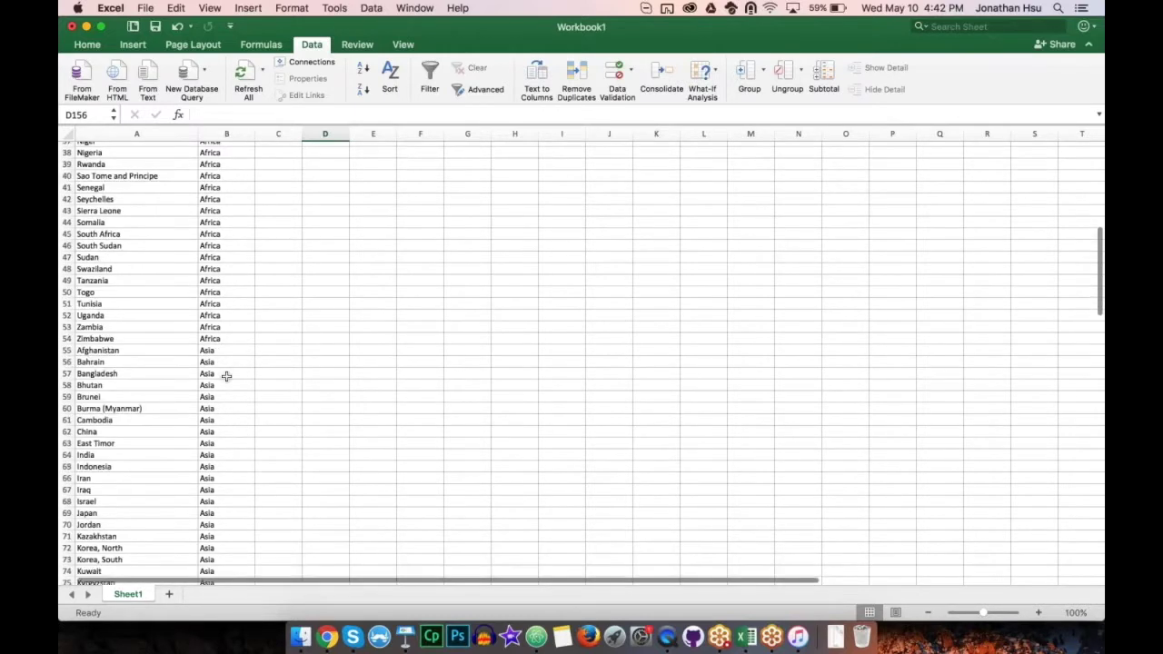
scroll(227, 376, up, 14)
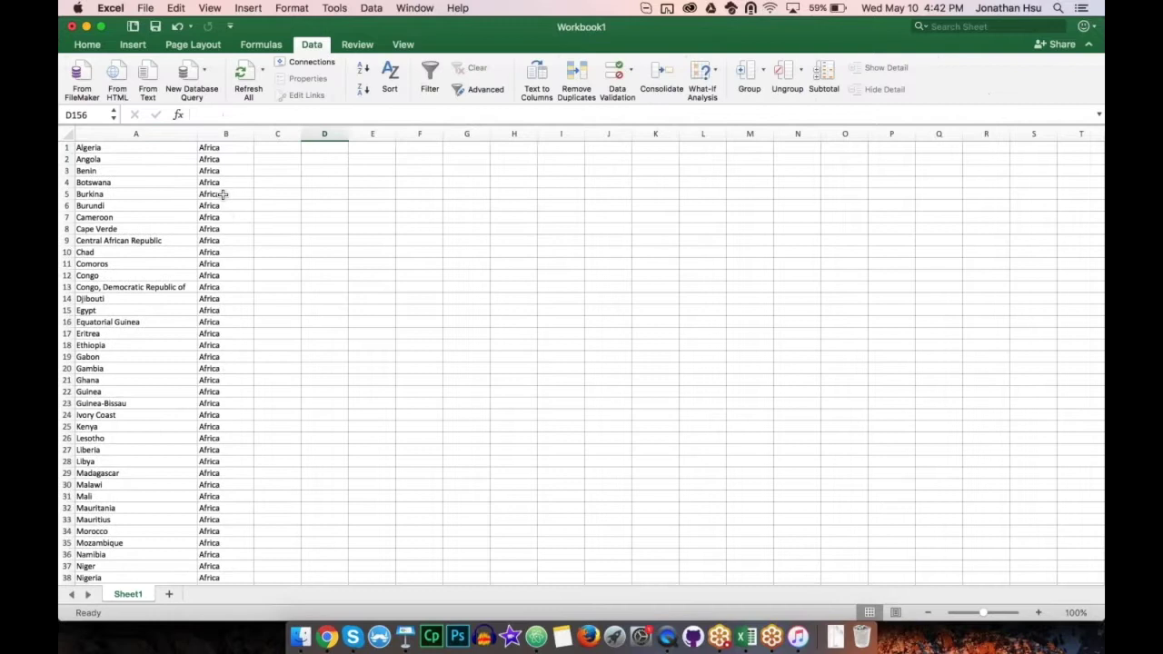
Step: Compare the Africa-to-Asia transition in Workbook1 with the Algeria row's condition value and the country rows in webinar.csv
scroll(220, 194, down, 10)
scroll(219, 195, down, 5)
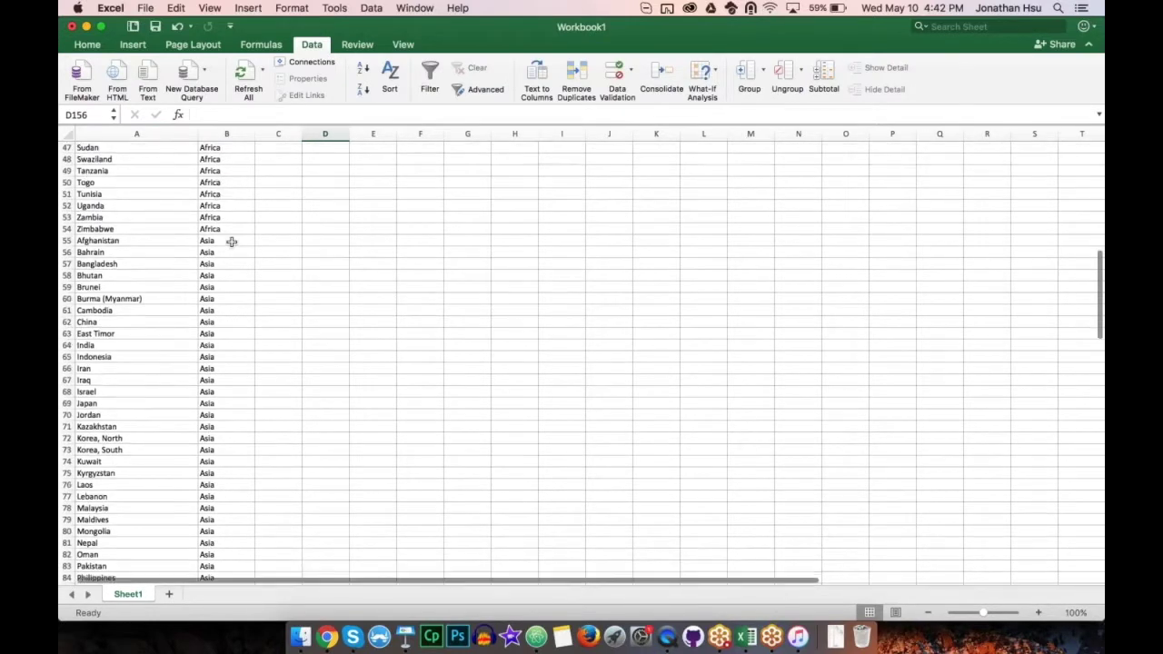
drag(207, 229, 221, 241)
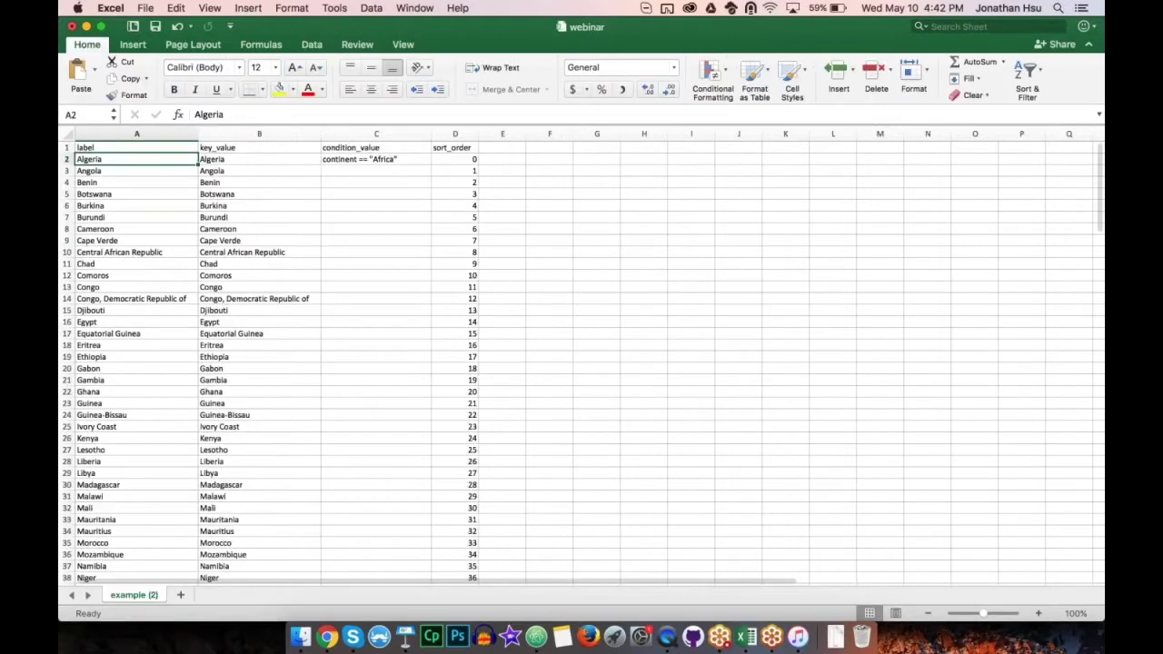
click(368, 160)
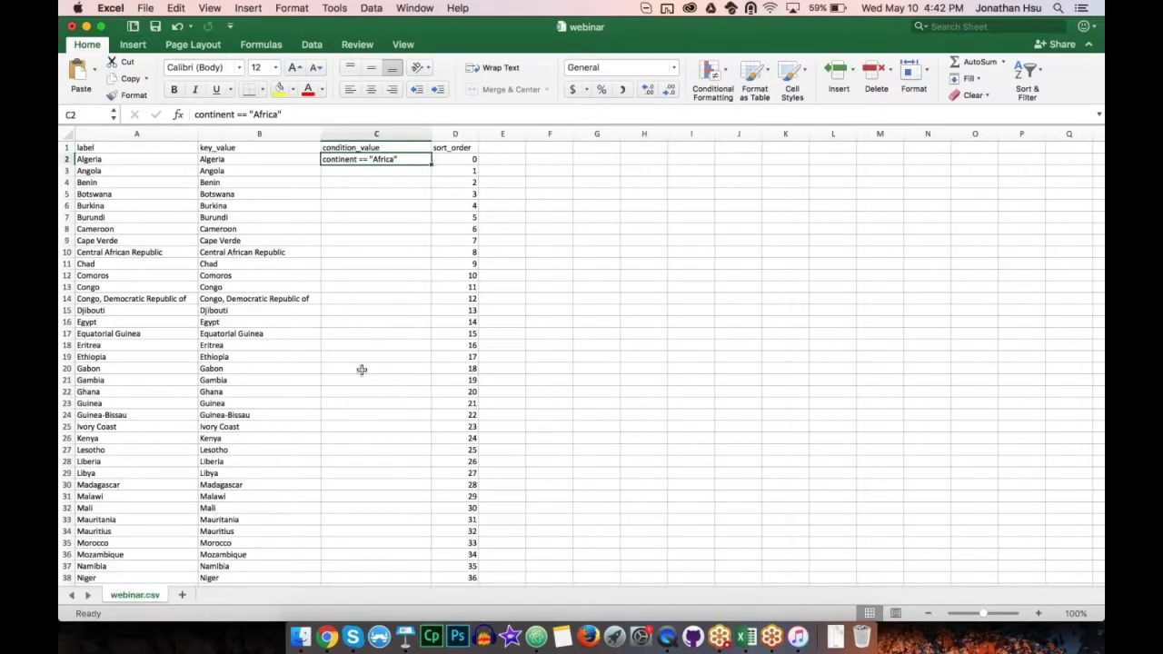
scroll(361, 369, down, 10)
scroll(362, 370, up, 10)
Step: Switch to Form Builder in Chrome, hide the option list's Condition Value column and return to the first page of options
click(328, 639)
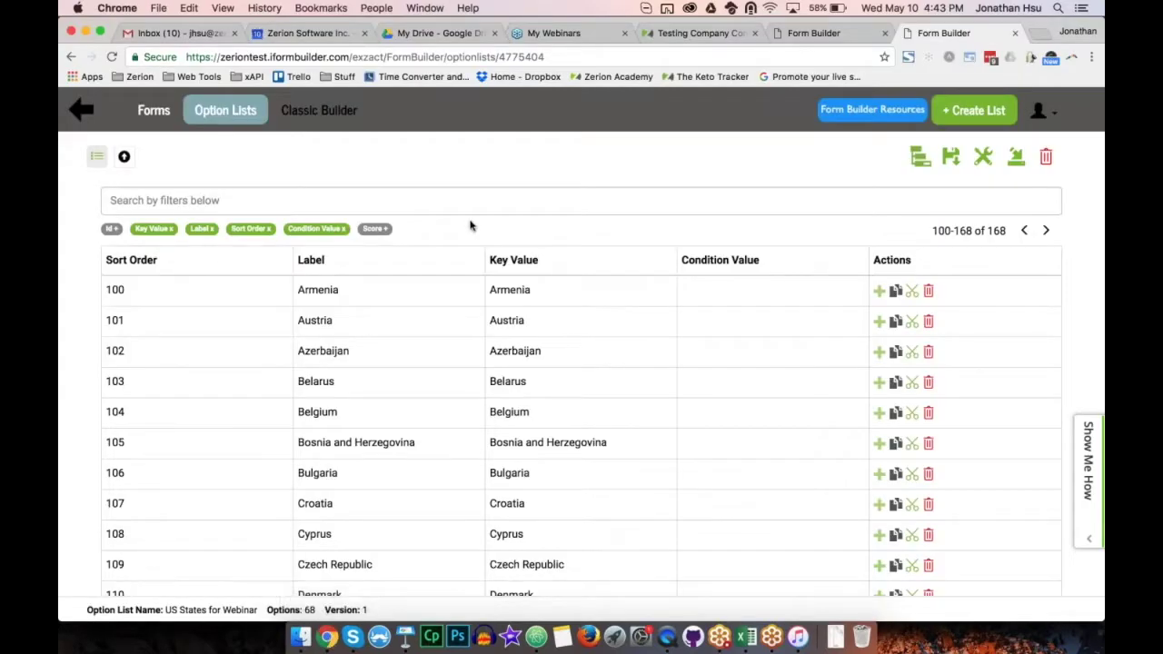
click(335, 227)
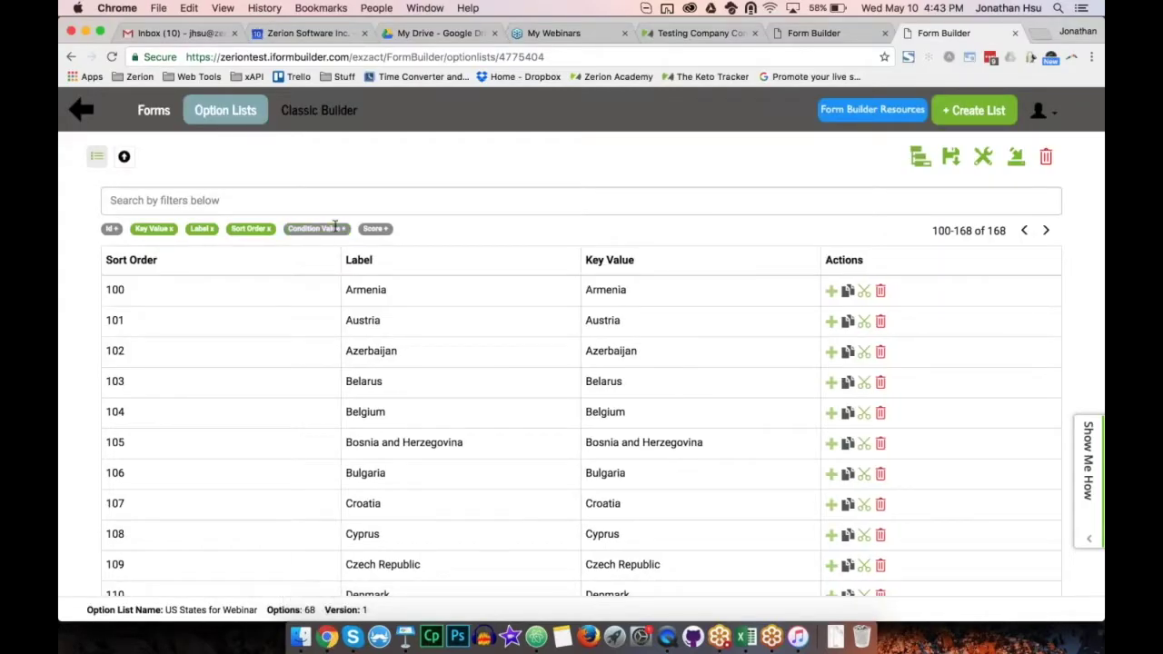
click(1024, 231)
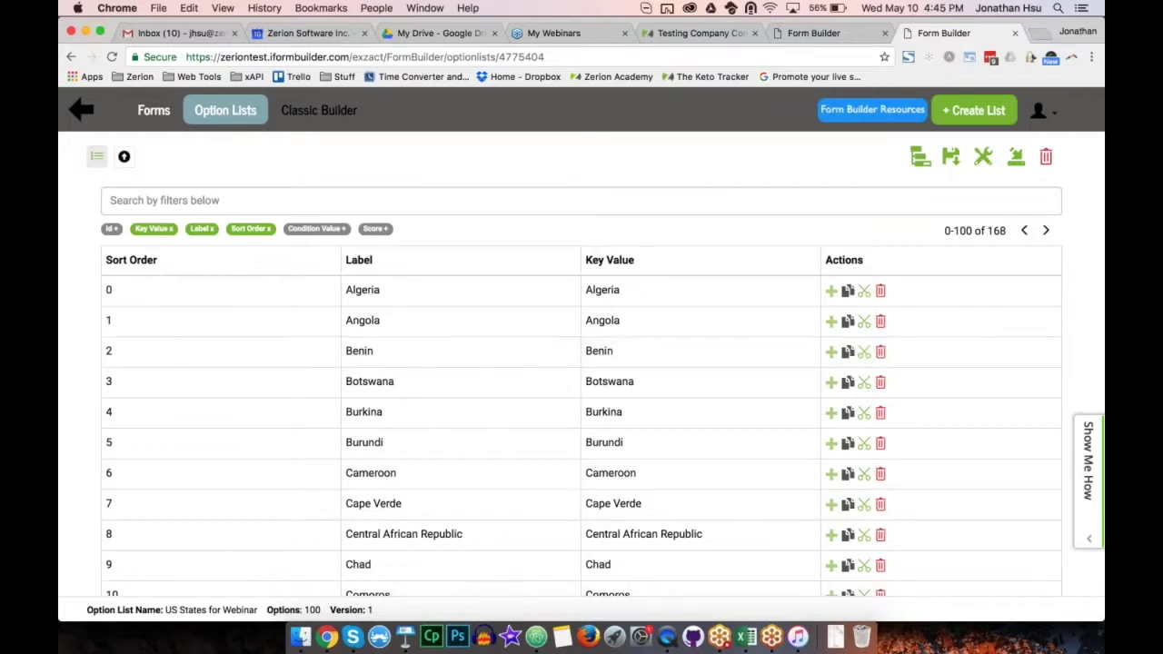
Step: Switch to Keynote and review the slides on manually building option lists, pasting raw lists and uploading CSV files
click(405, 637)
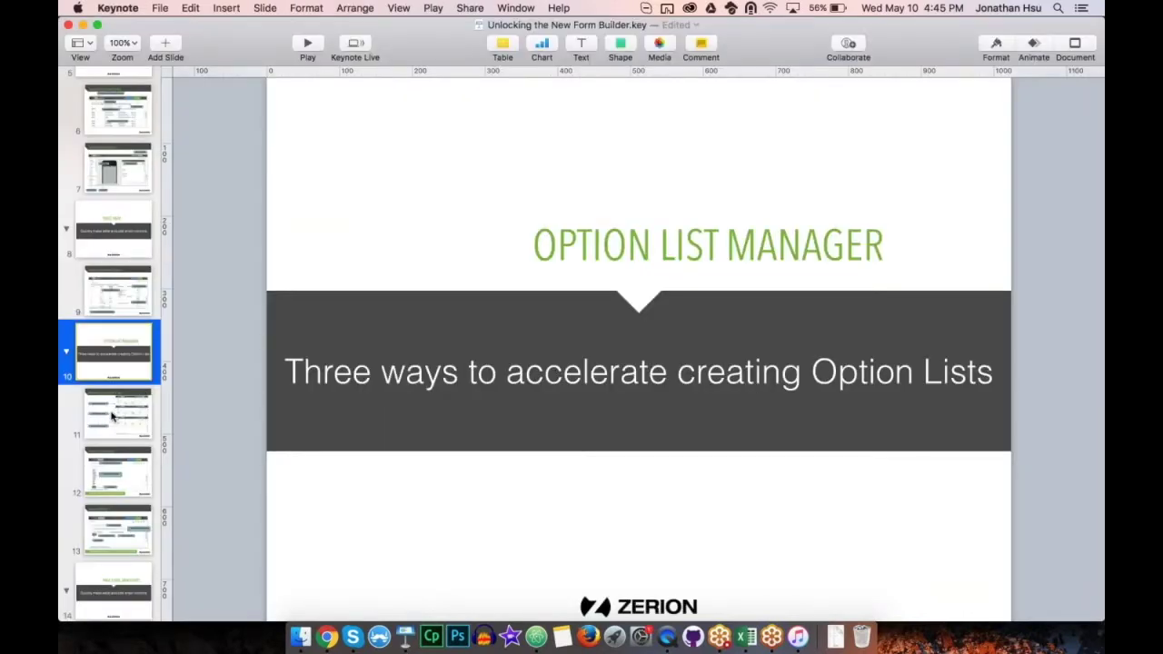
click(112, 416)
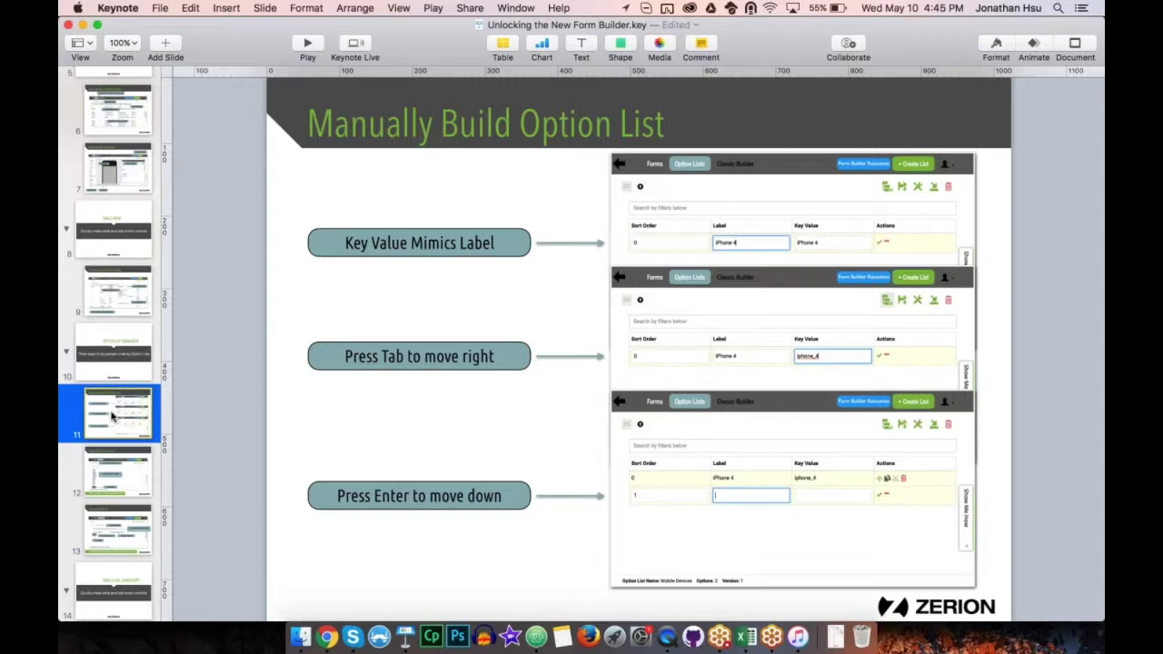
key(Down)
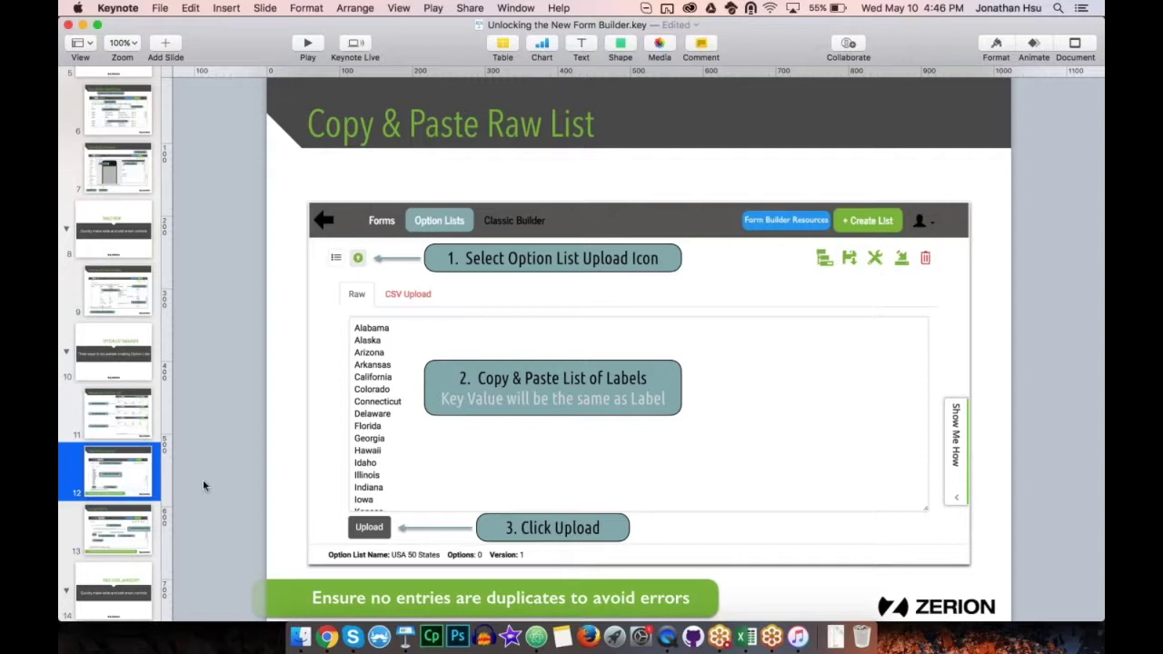
click(122, 537)
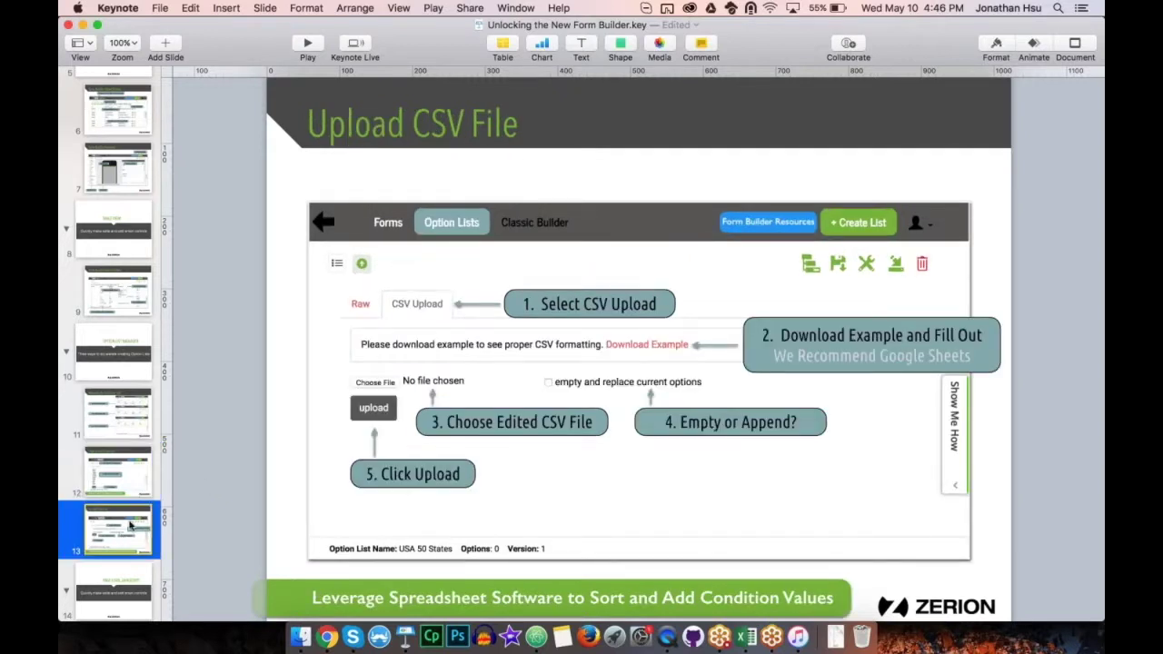
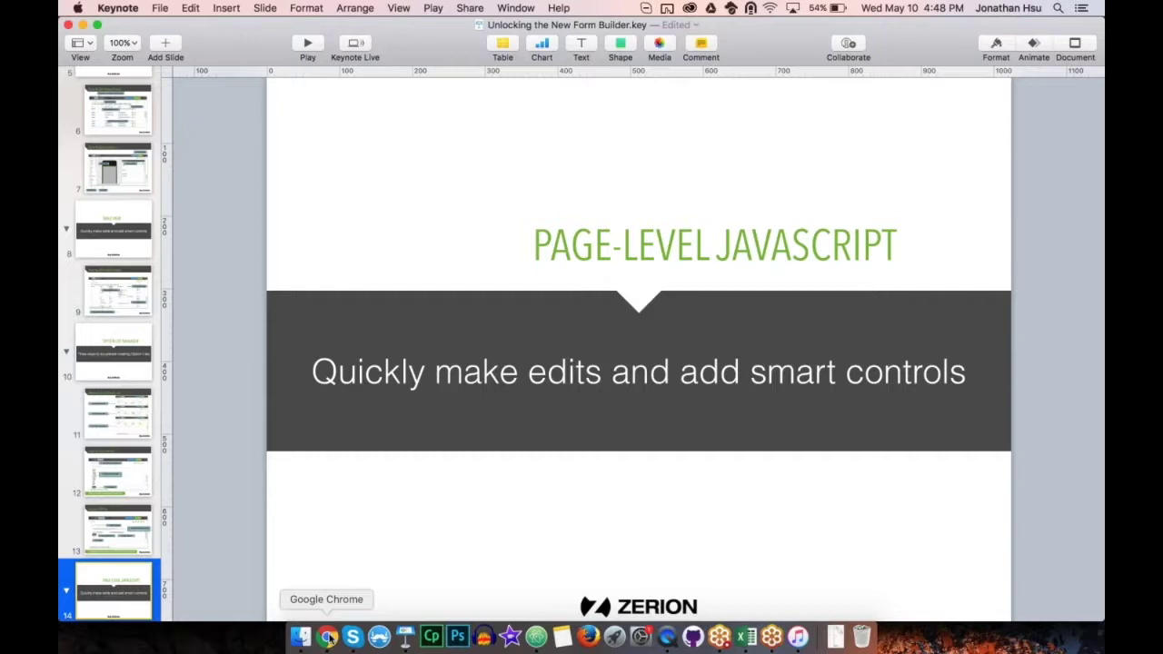
Step: Switch to the iFormBuilder control panel in Chrome and log in to the Training Library profile with the saved username and password
click(329, 638)
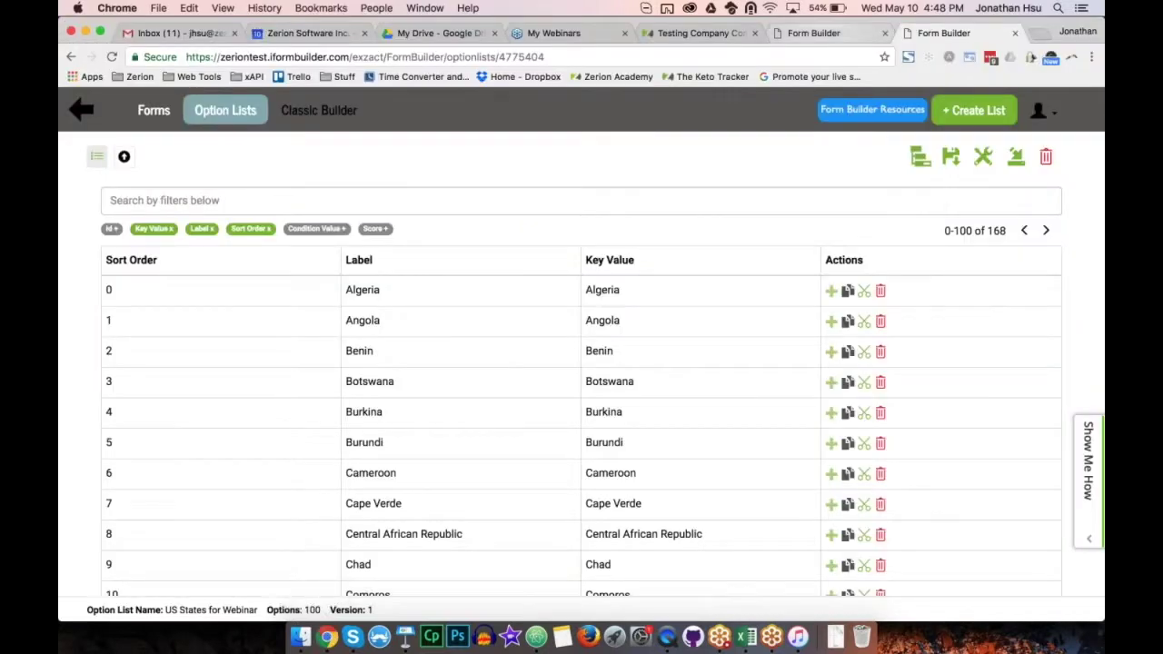
click(813, 32)
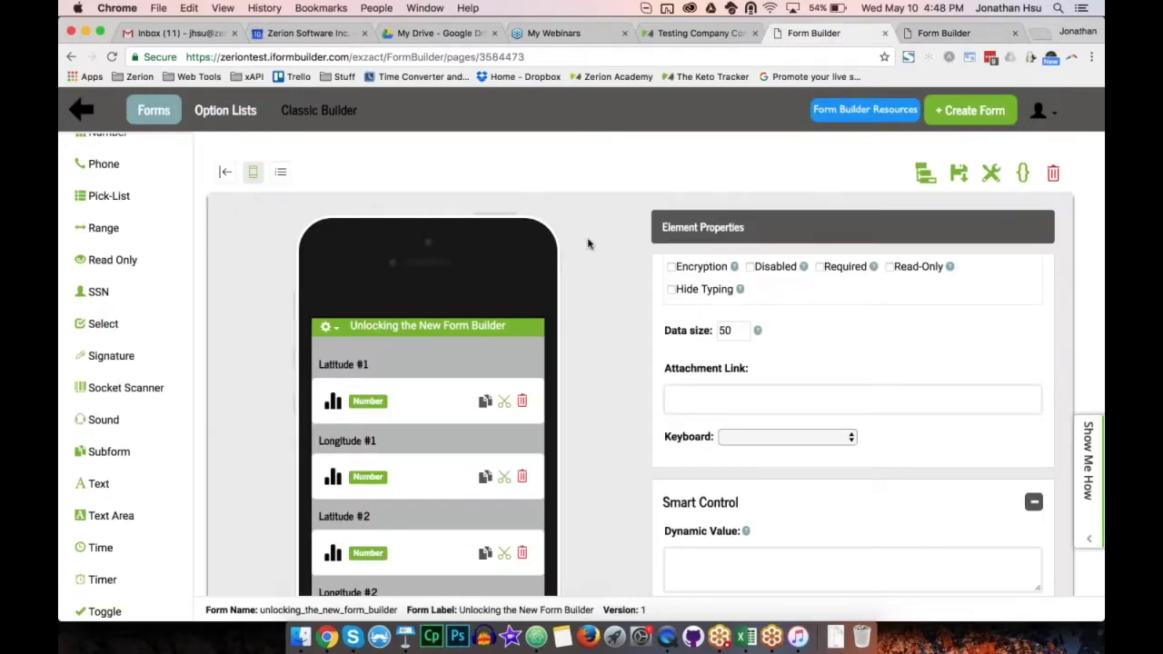
click(696, 33)
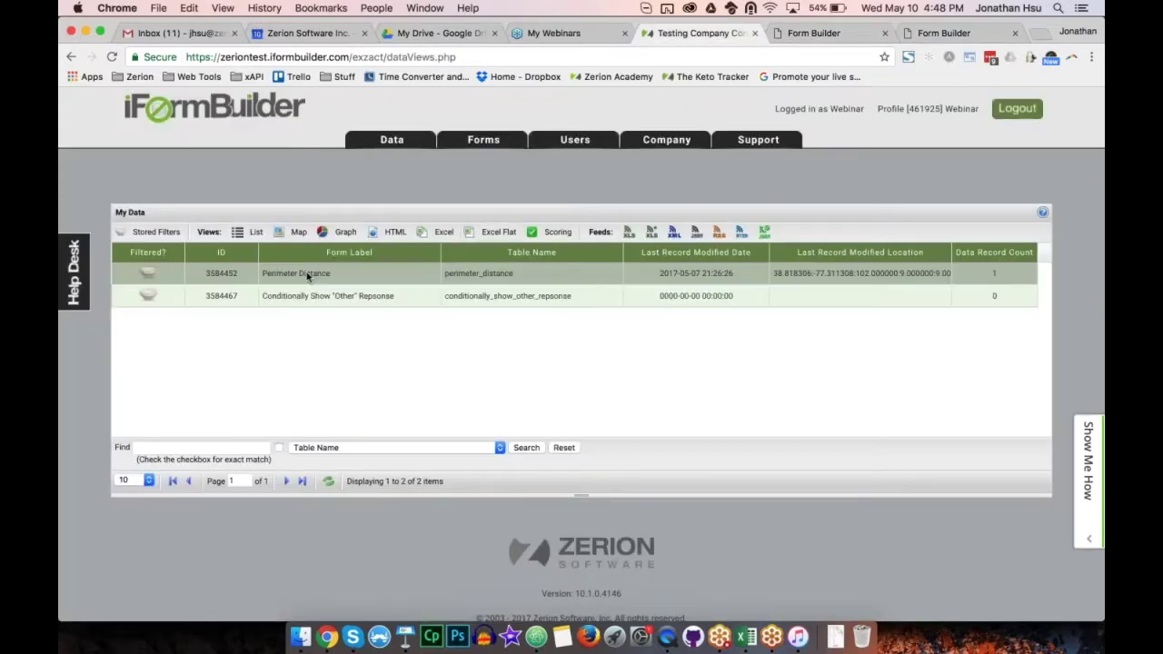
mouse_move(483, 141)
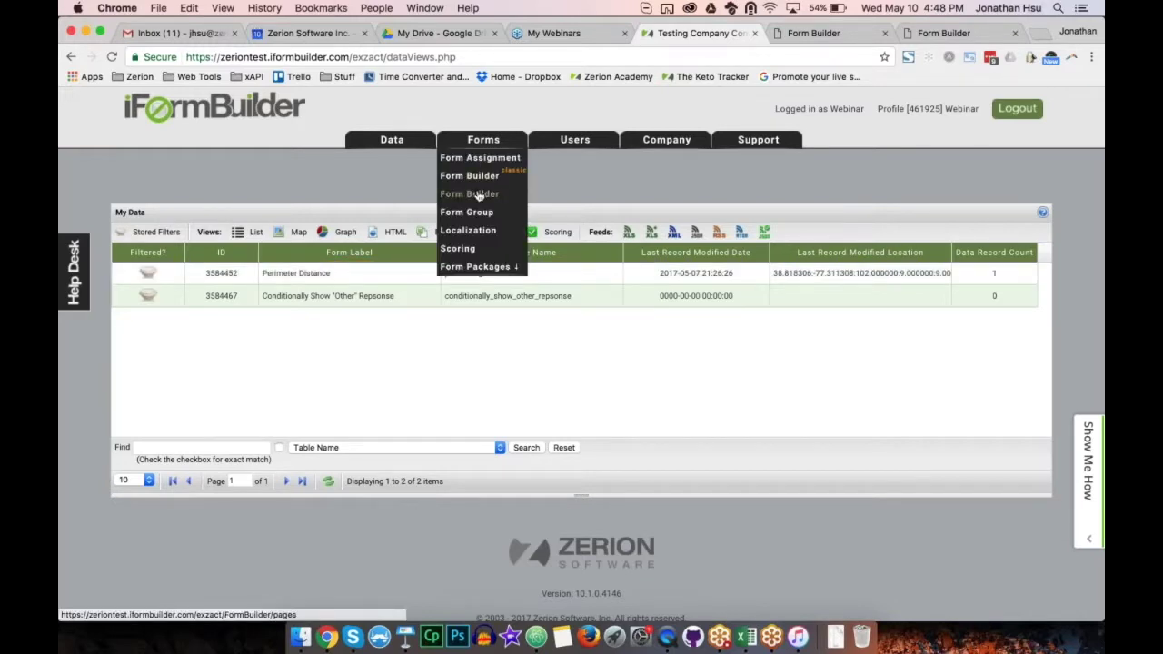
click(469, 194)
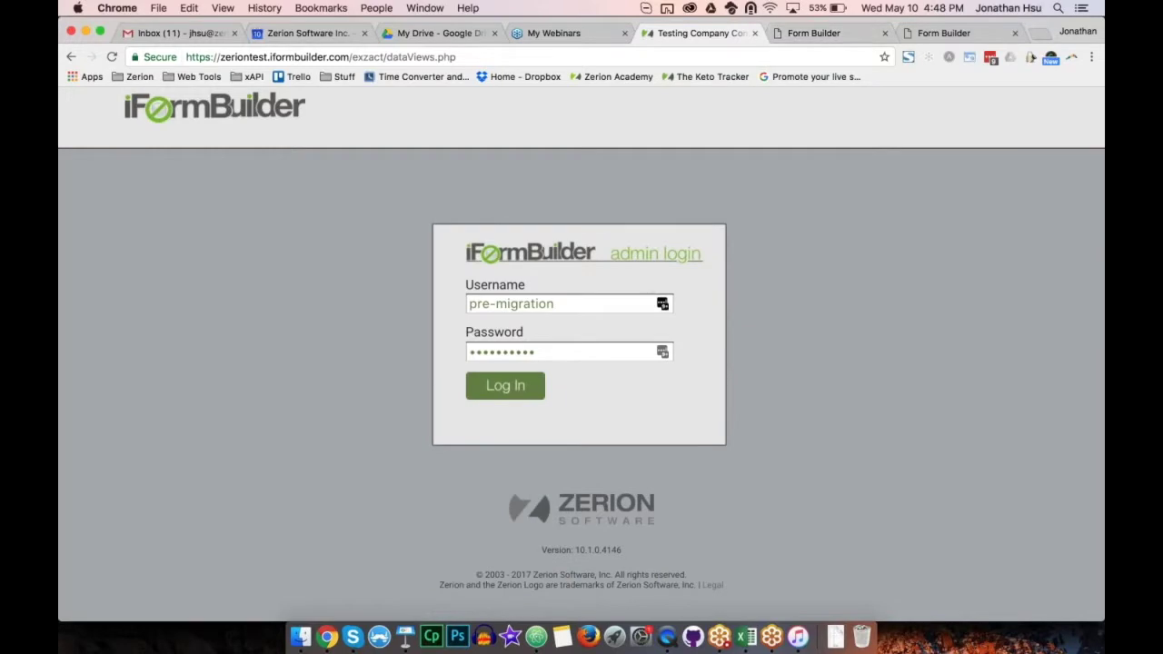
click(662, 304)
click(506, 454)
click(506, 390)
Step: Close the old form editing page and open the Haversine Distance form in the new Form Builder
click(813, 32)
key(super+w)
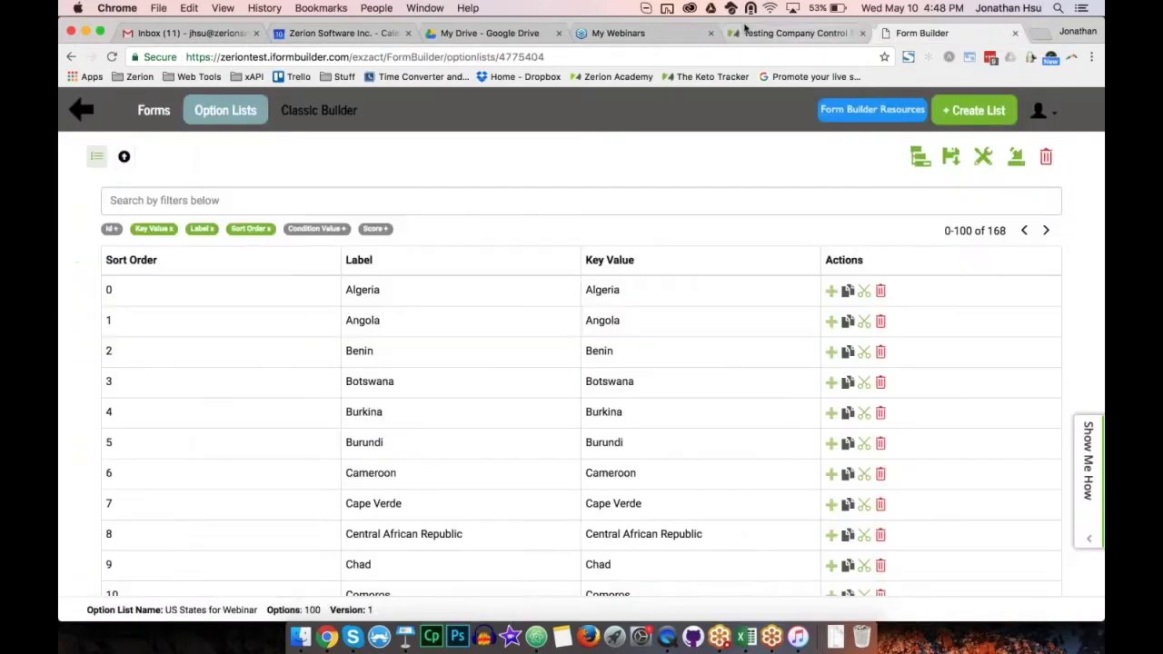
click(756, 34)
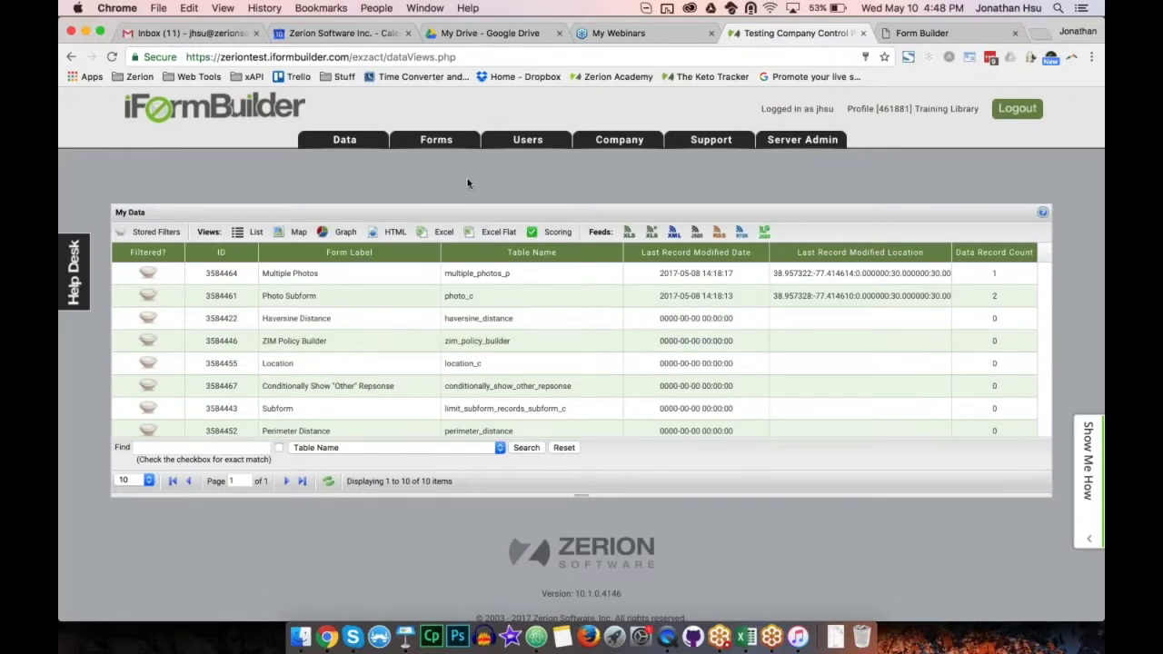
click(239, 323)
mouse_move(436, 141)
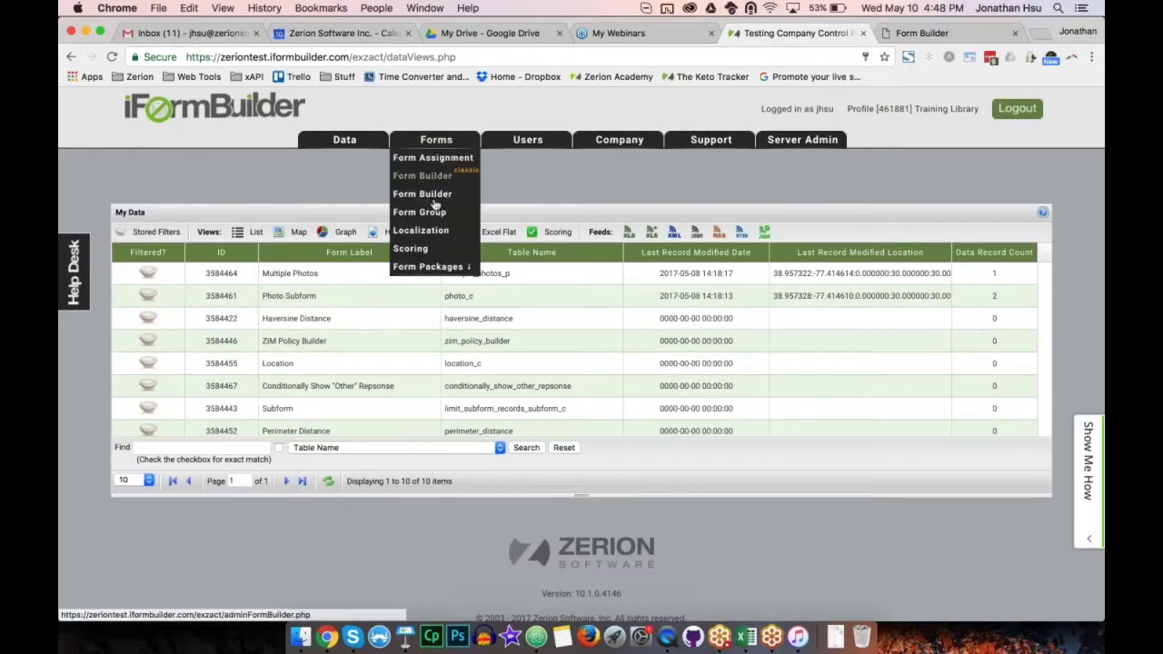
click(427, 193)
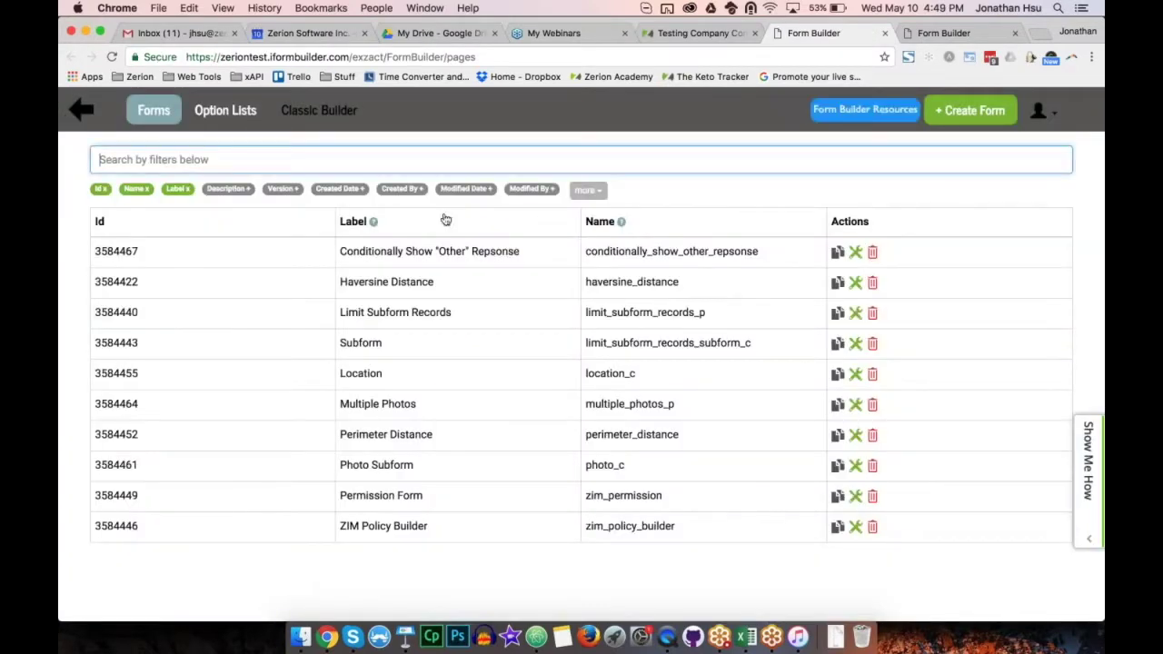
double_click(386, 284)
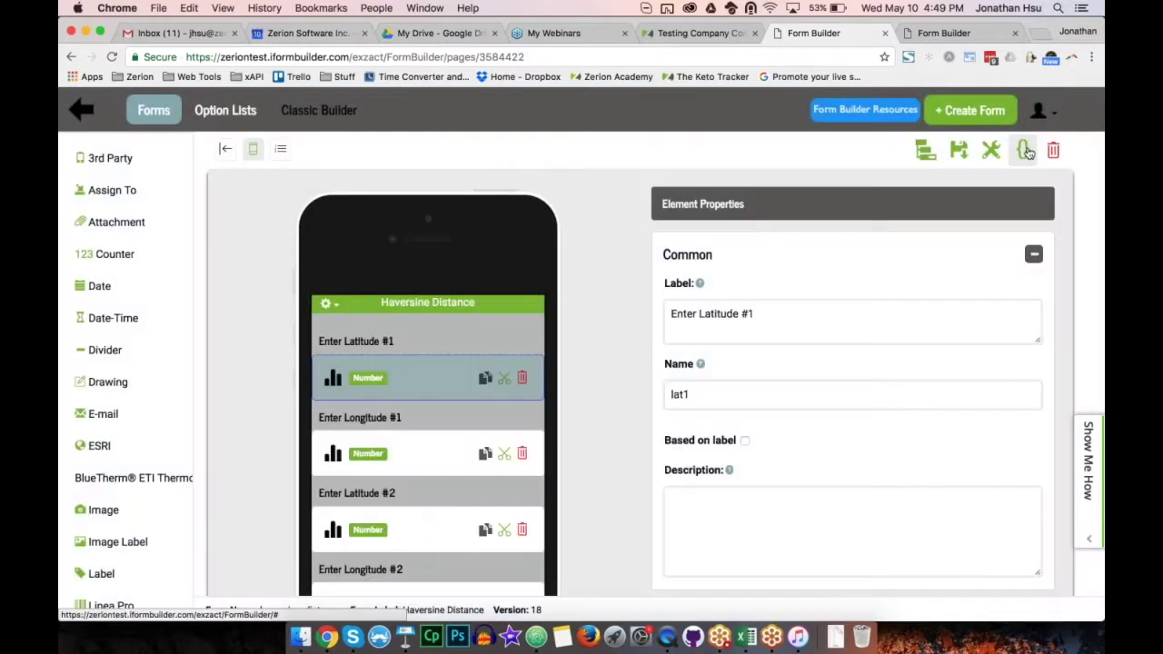
Step: Copy the Haversine Distance form's page-level JavaScript and close both Form Builder pages
click(1025, 151)
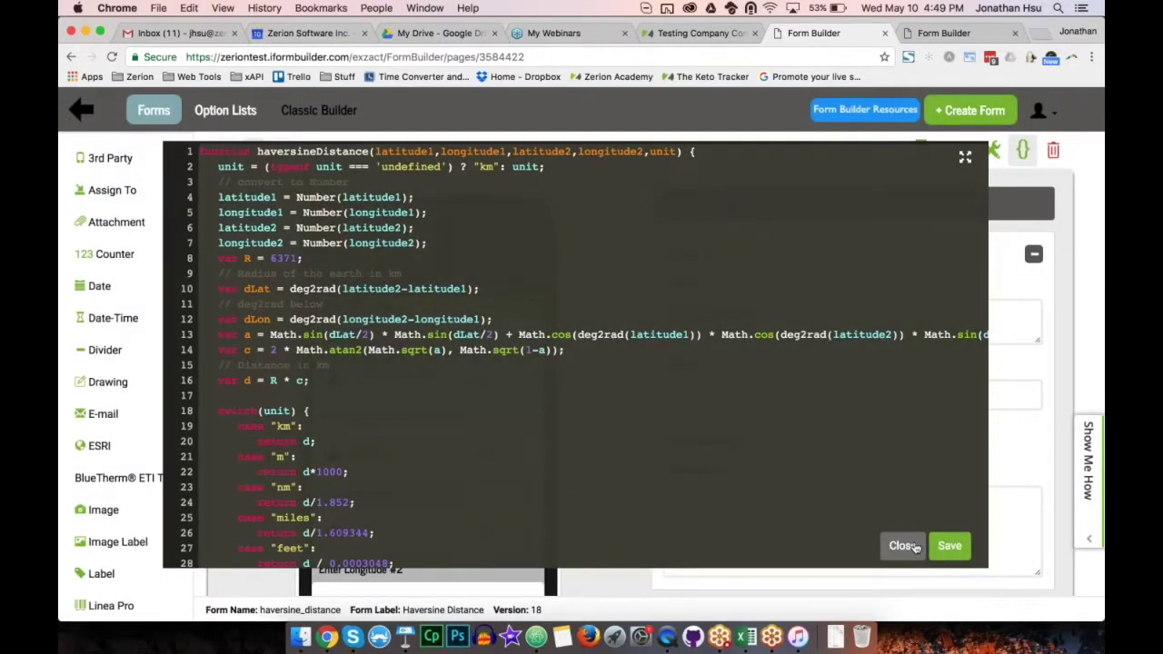
click(903, 546)
click(943, 33)
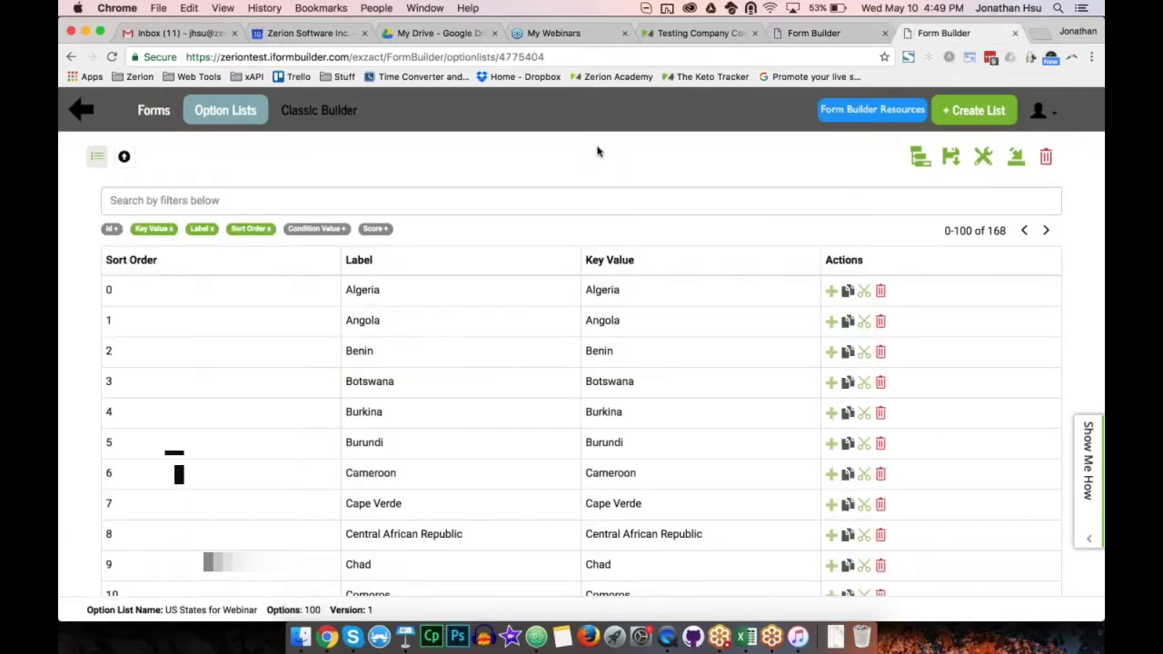
key(super+w)
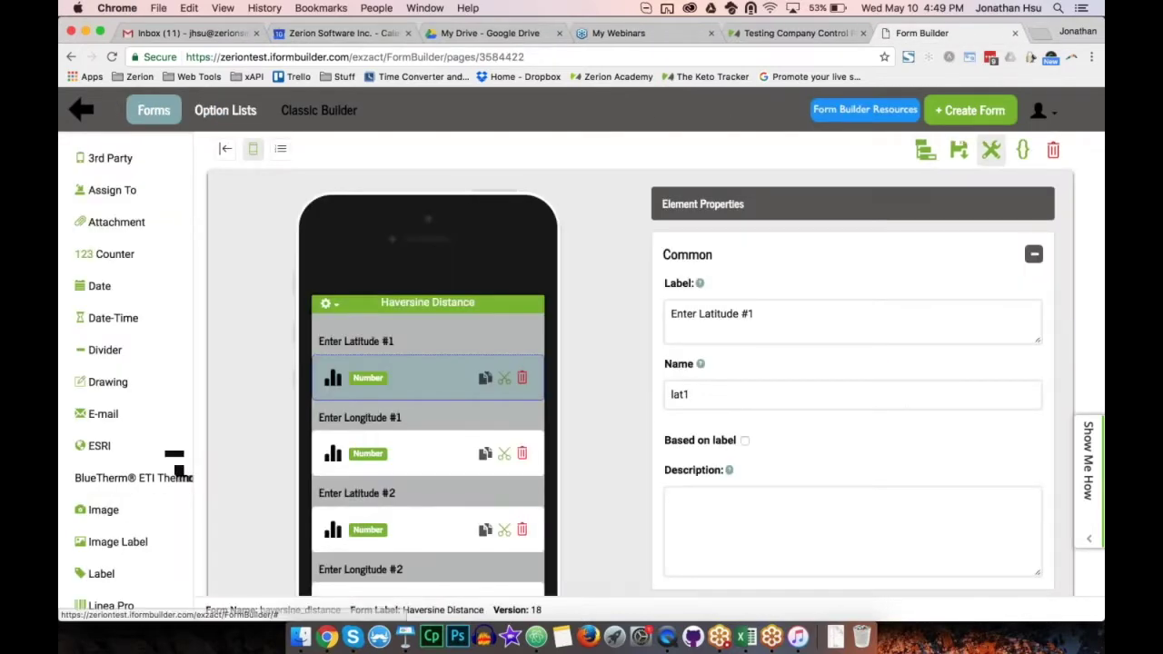
key(super+w)
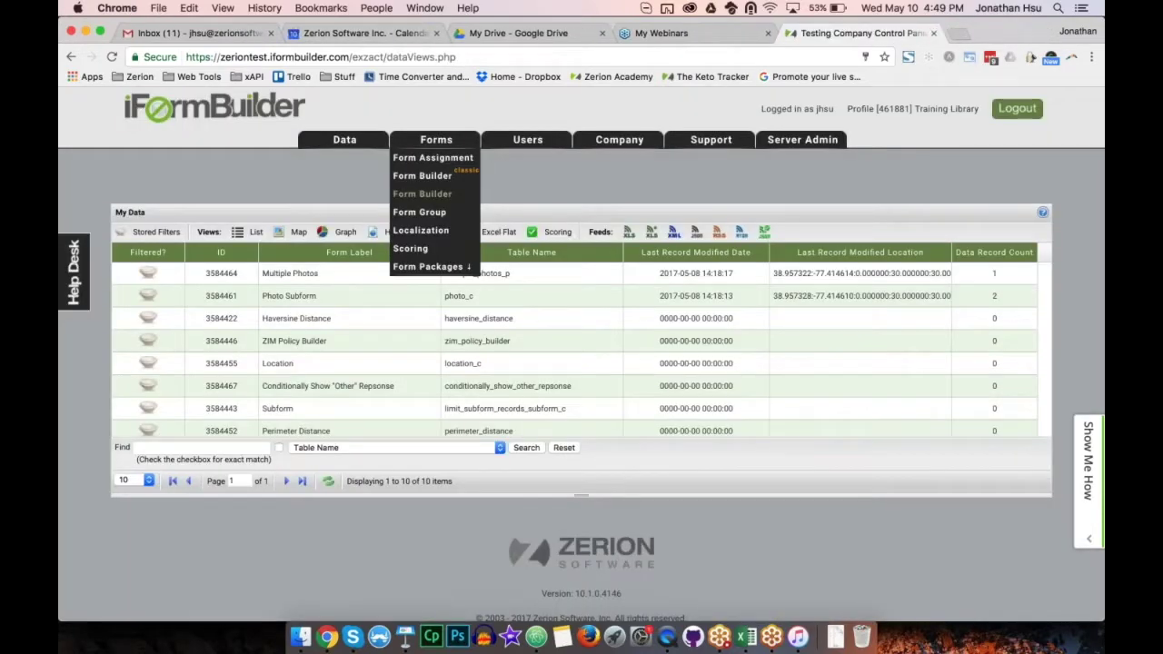
Step: Log out, sign in to the Webinar profile with its username and password, and dismiss the offers to save the password
click(1007, 109)
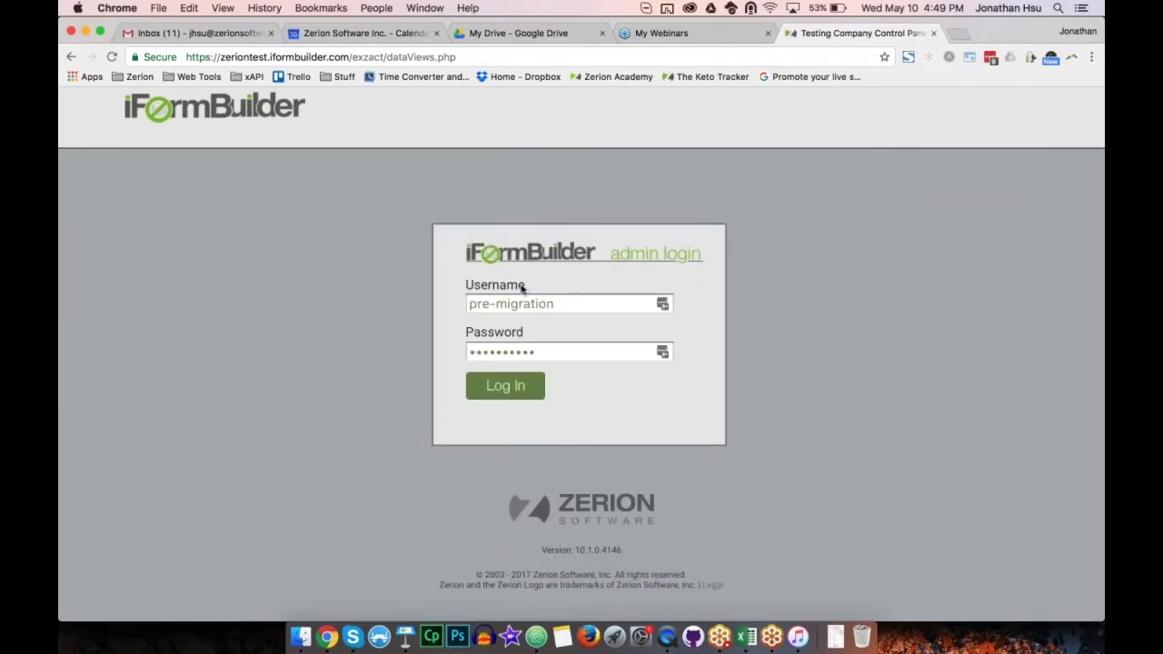
drag(556, 304, 446, 309)
text(webinar)
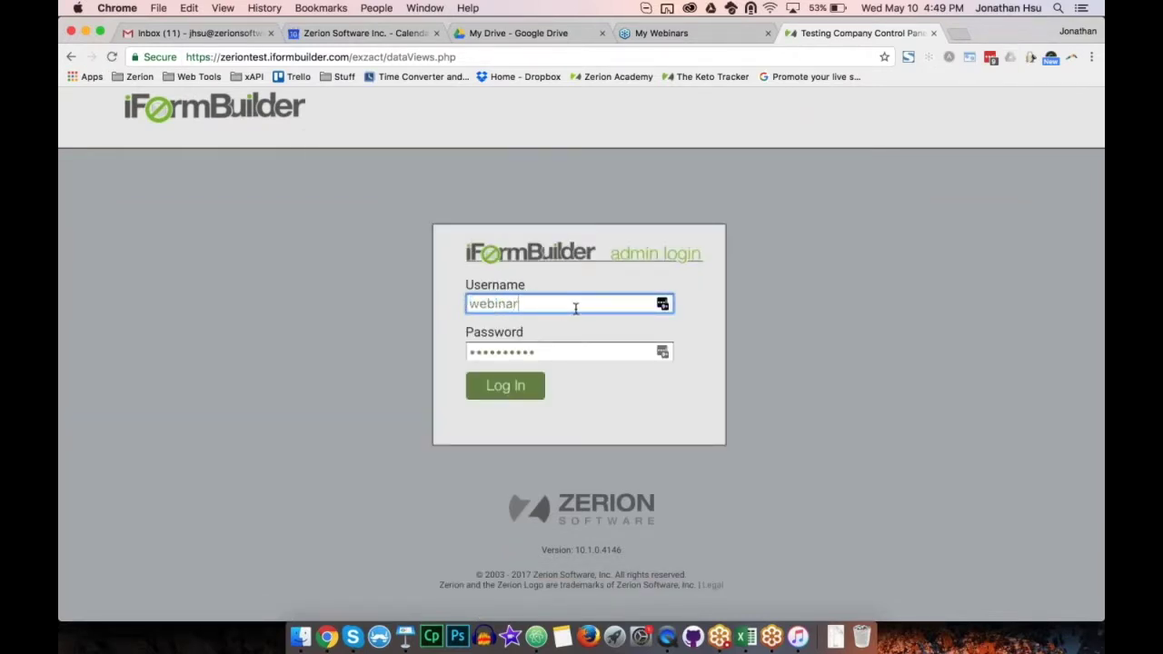
key(Tab)
text(•••••••••)
key(Return)
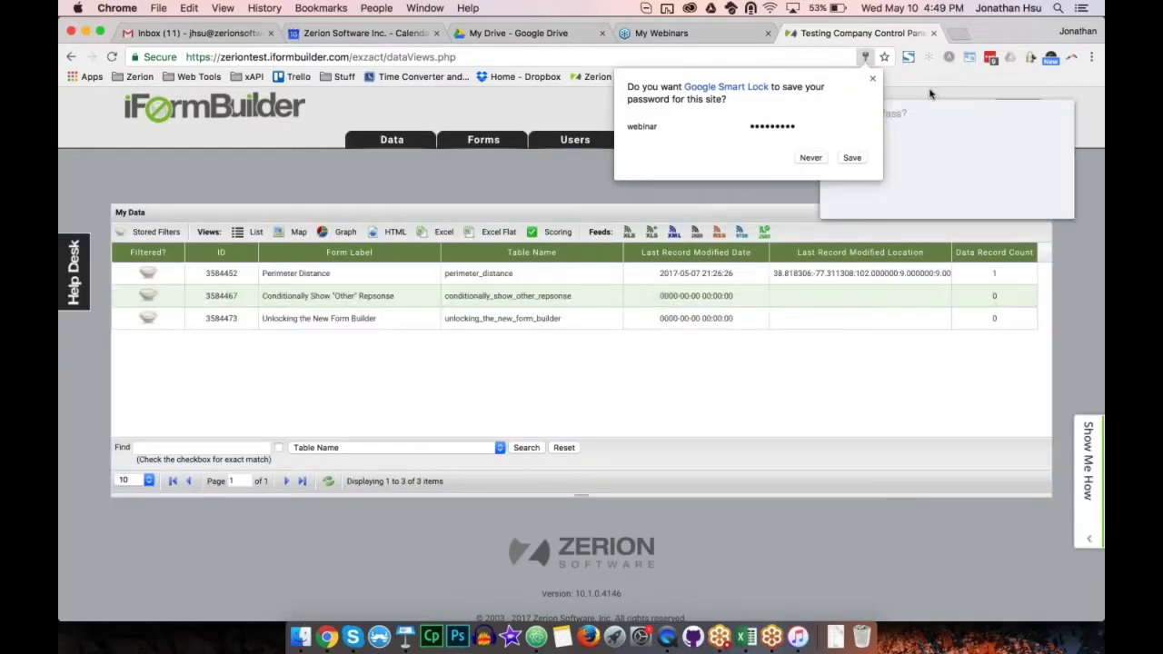
click(872, 78)
click(970, 207)
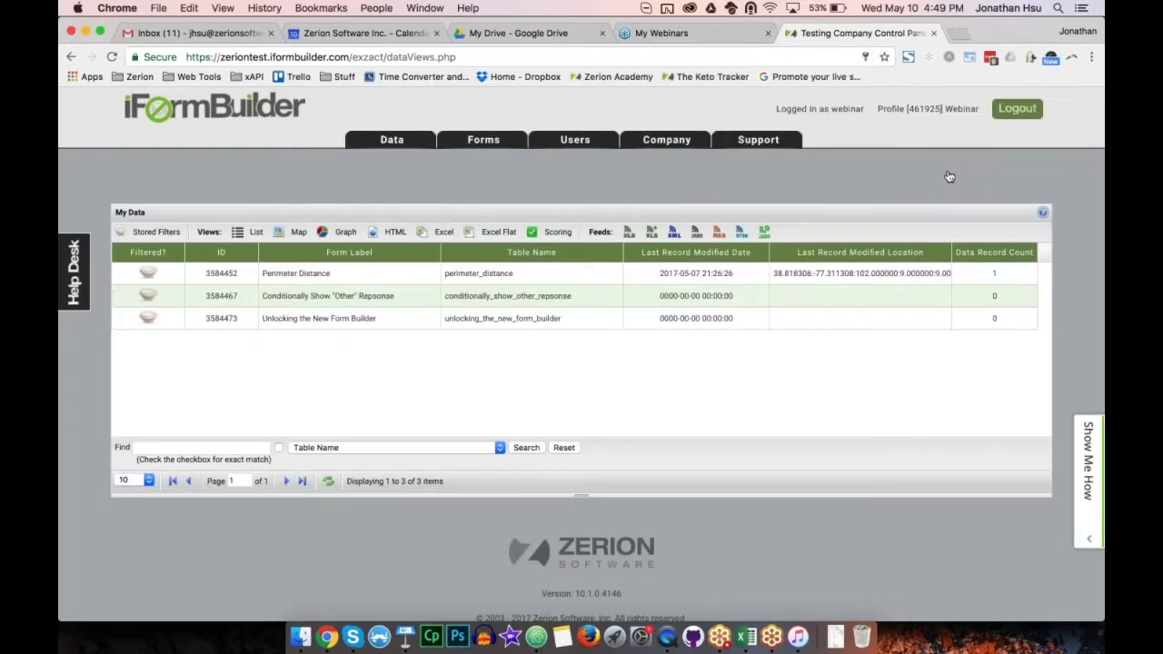
Step: Open the Unlocking the New Form Builder form in the new Form Builder
mouse_move(483, 139)
click(479, 192)
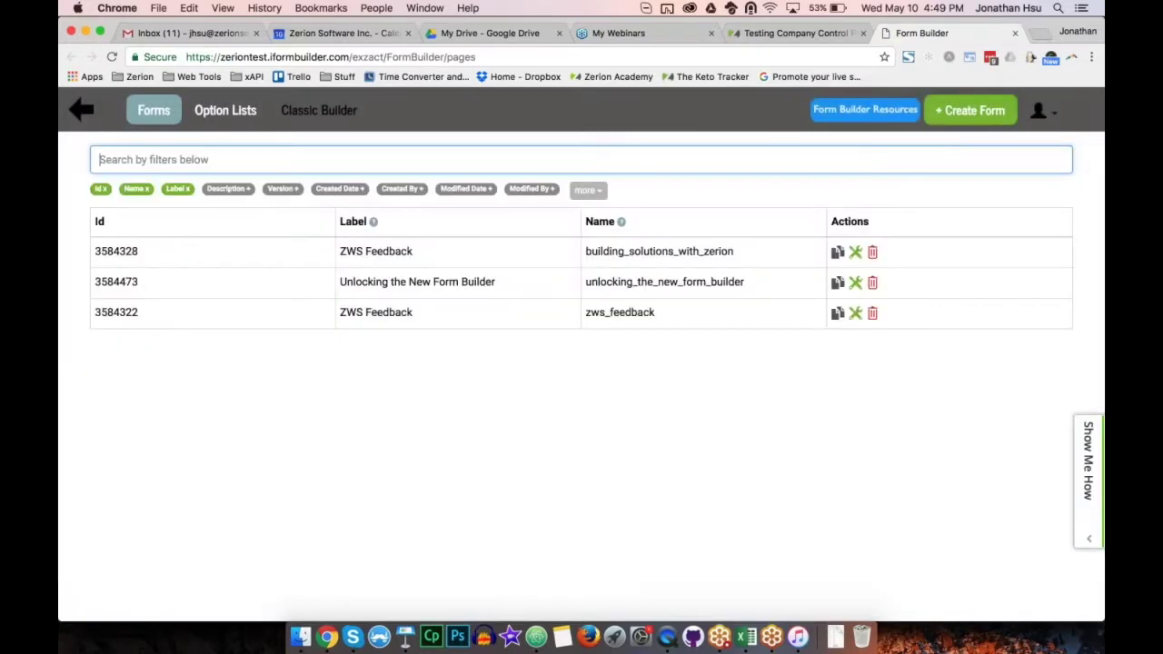
click(381, 285)
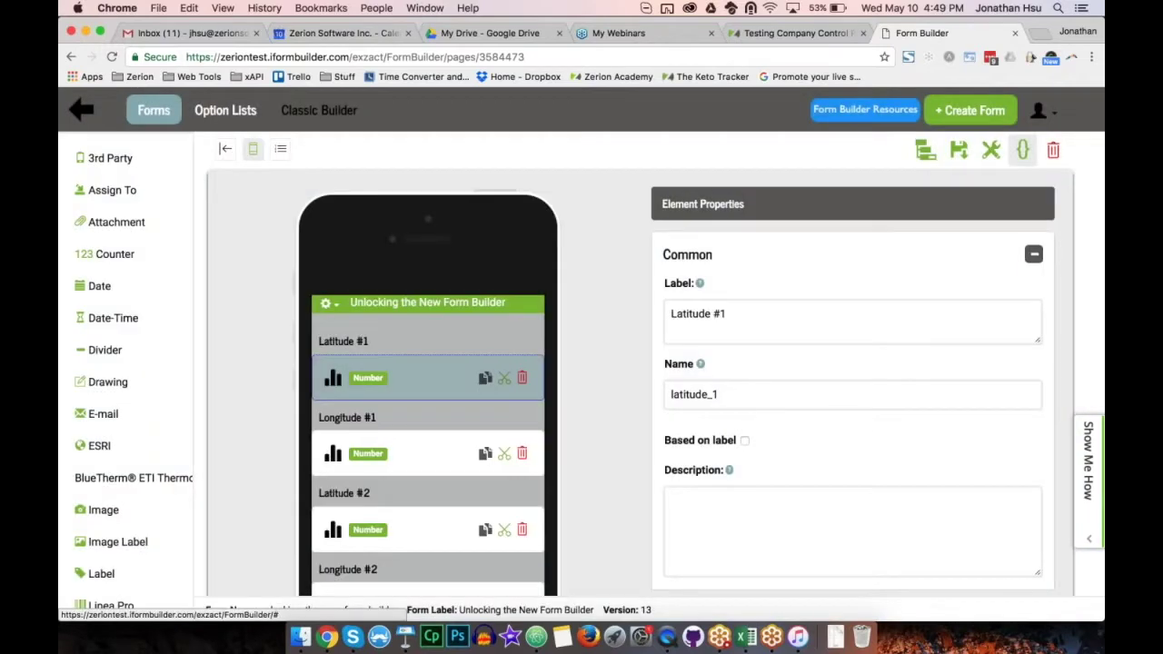
Step: Paste the copied haversineDistance and deg2rad functions into the form's page-level JavaScript, below the comment on line 1
click(1010, 152)
key(Return)
key(super+v)
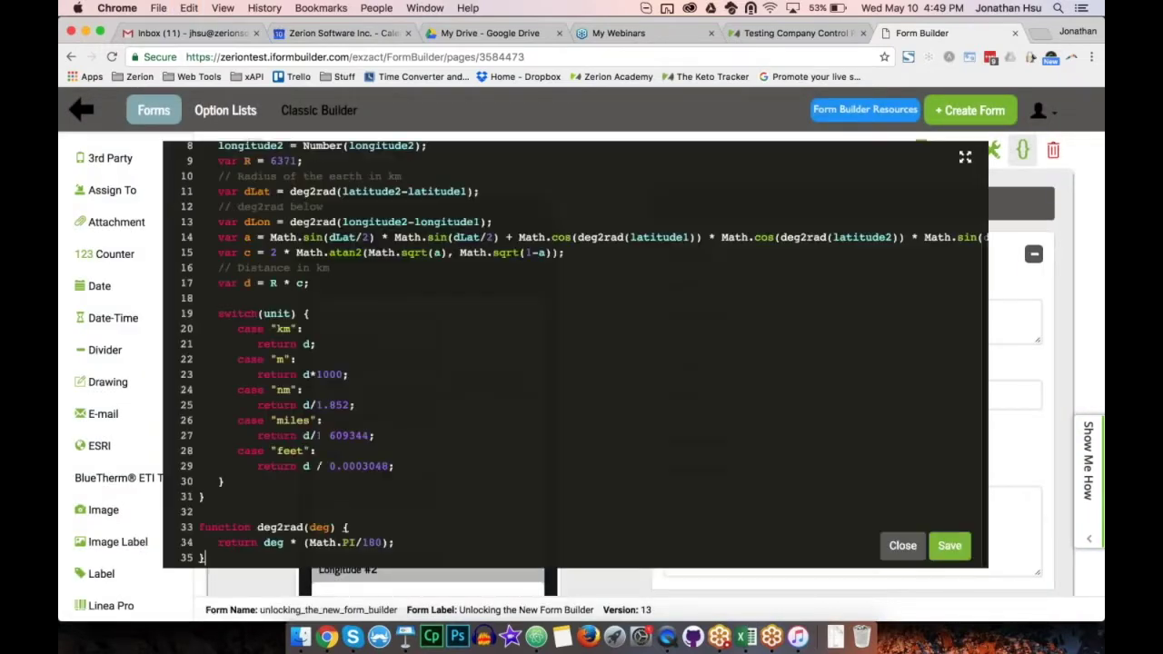
scroll(575, 354, up, 3)
scroll(575, 354, left, 2)
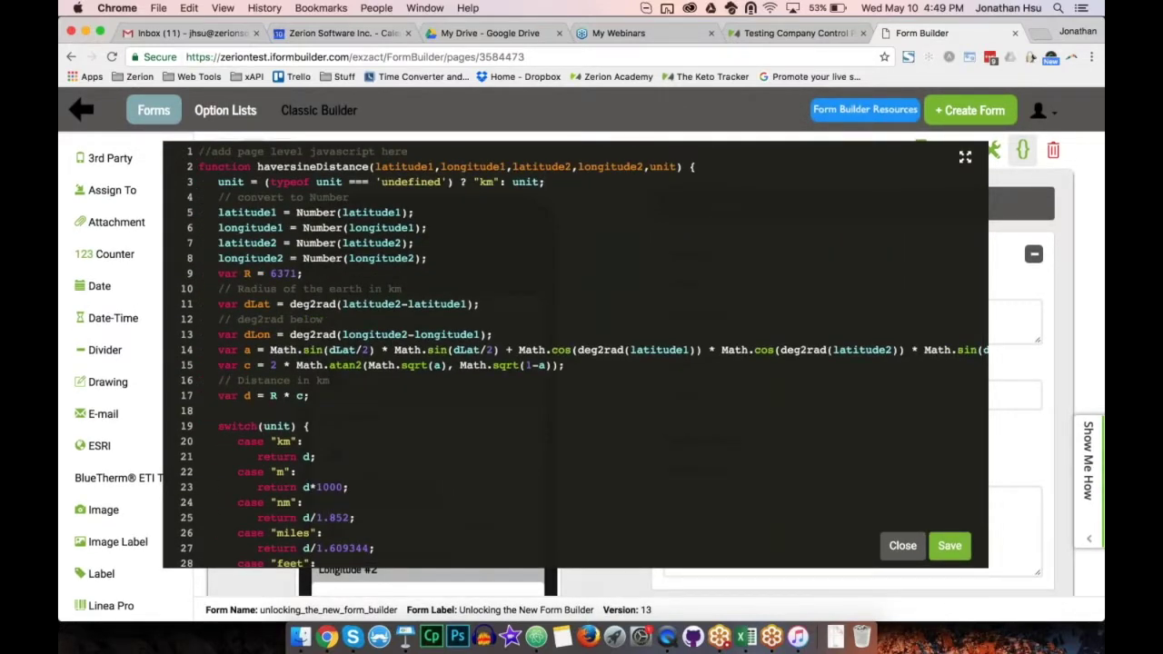
Step: Demonstrate syntax checking by removing two equals signs from line 3 and the semicolon ending line 8, and restore both
key(Delete)
key(Delete)
click(338, 242)
key(BackSpace)
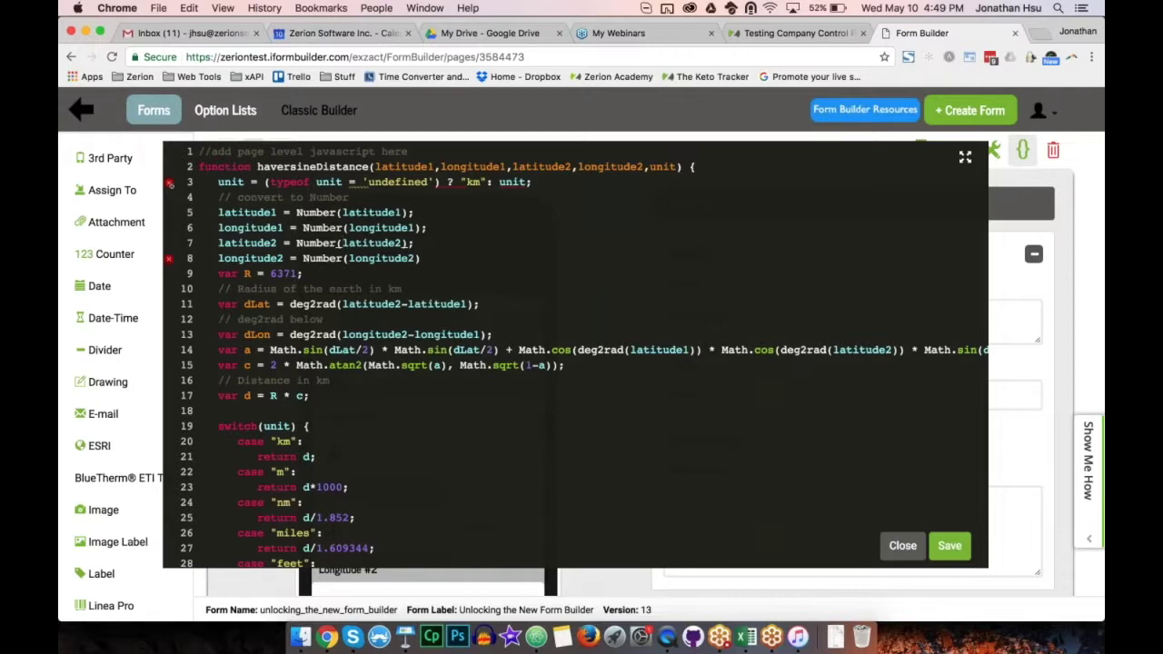
text(;)
text(==)
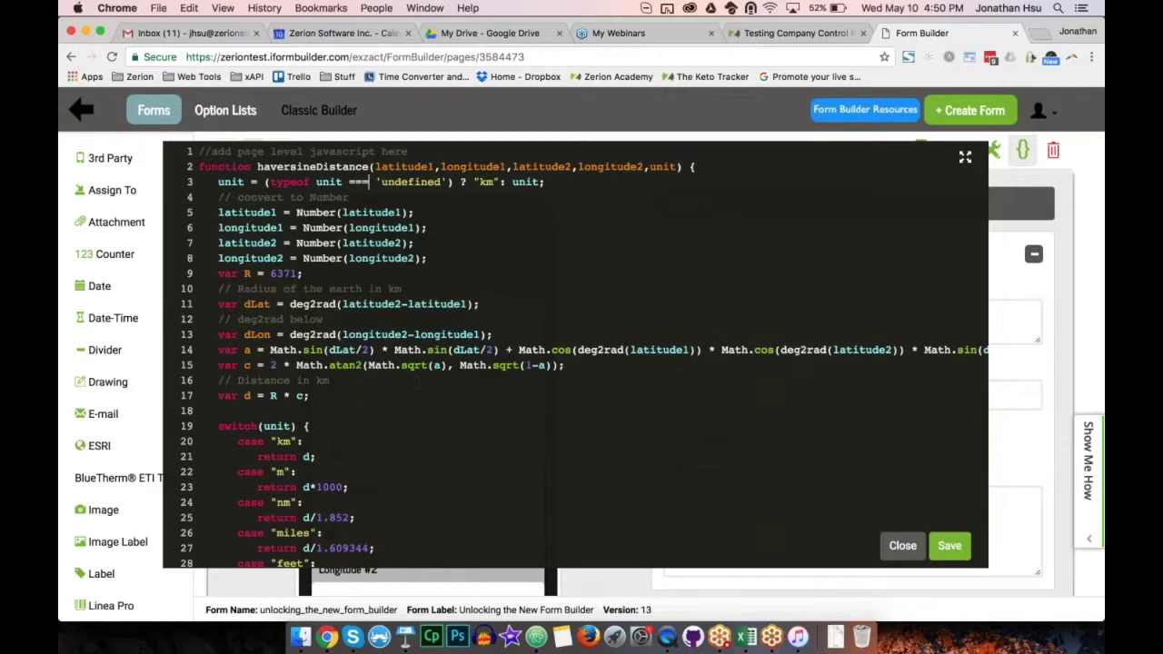
Step: Highlight the haversineDistance function name and its latitude, longitude and unit parameters on line 2 of the page-level JavaScript
click(199, 411)
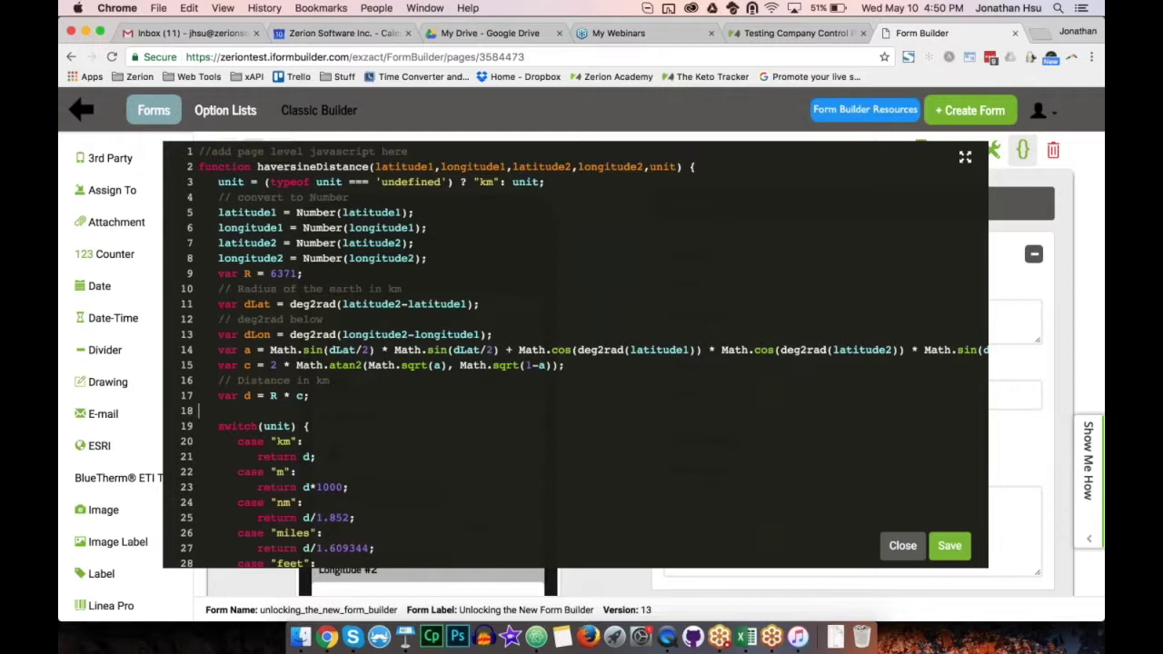
drag(198, 166, 368, 166)
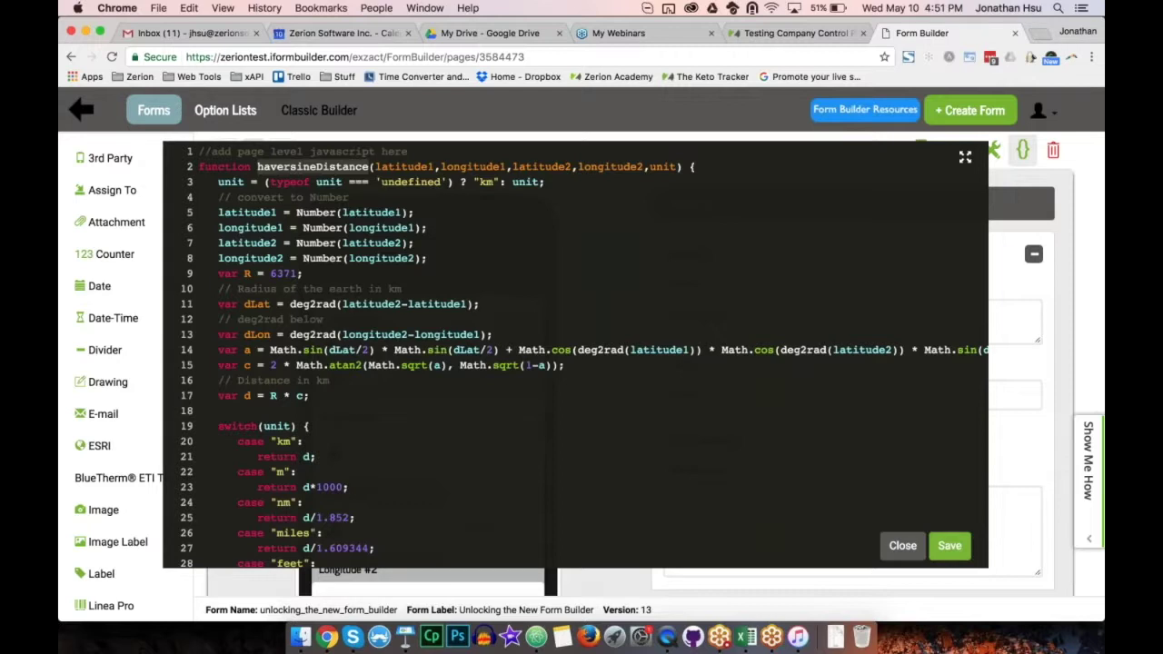
drag(375, 166, 676, 166)
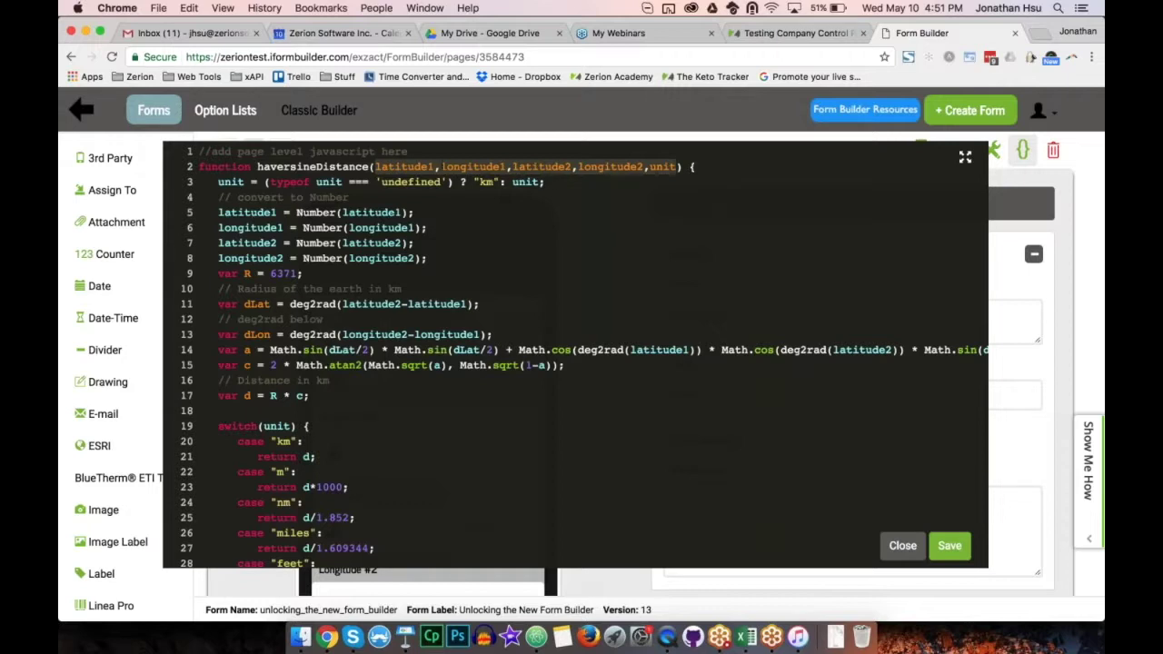
click(408, 166)
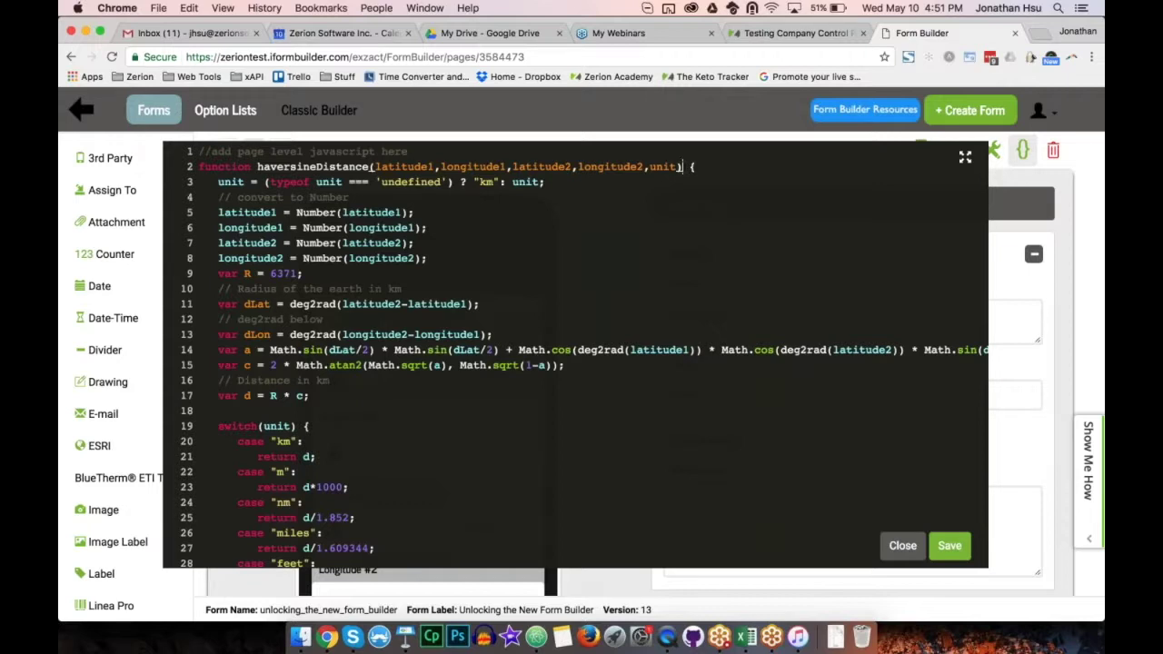
Step: Insert the example line "var sample_variable = parent_form_name.data_column_name;" directly below the haversineDistance function header
click(695, 166)
key(Return)
text(var)
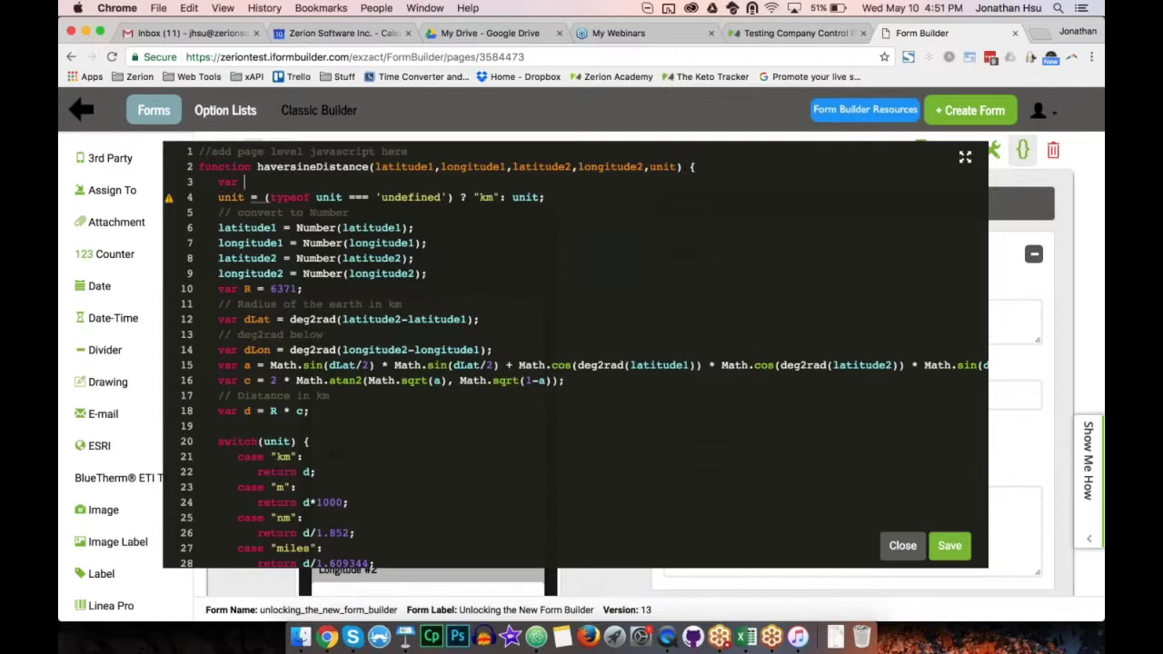
text(sample_variable = )
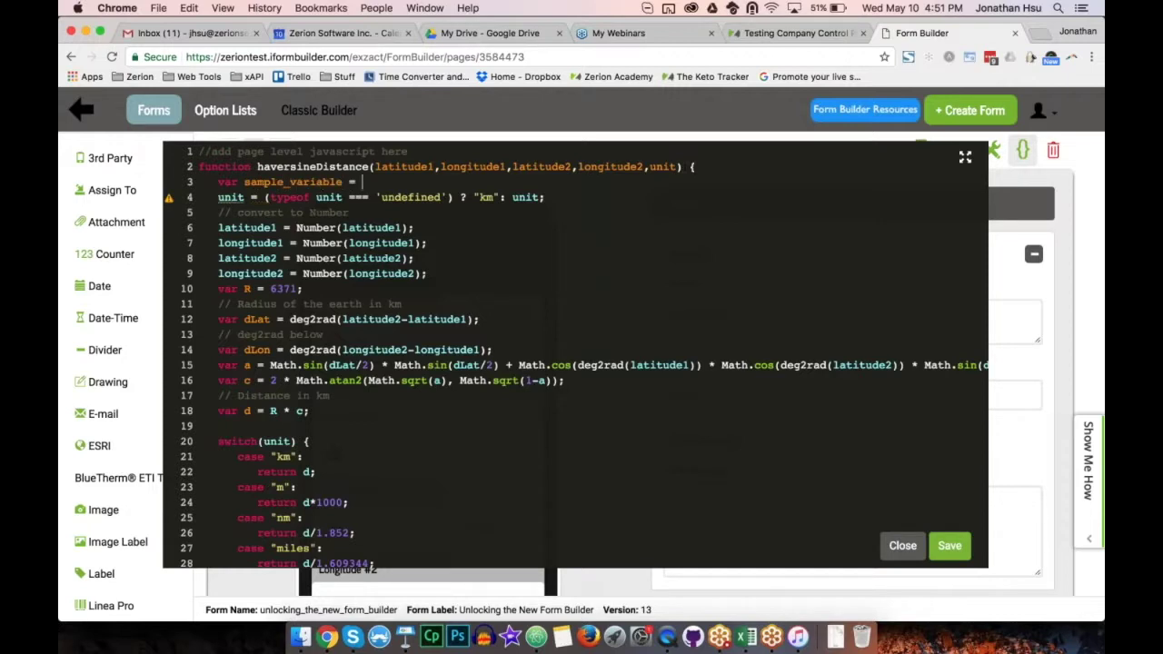
text(parent_form_name.su)
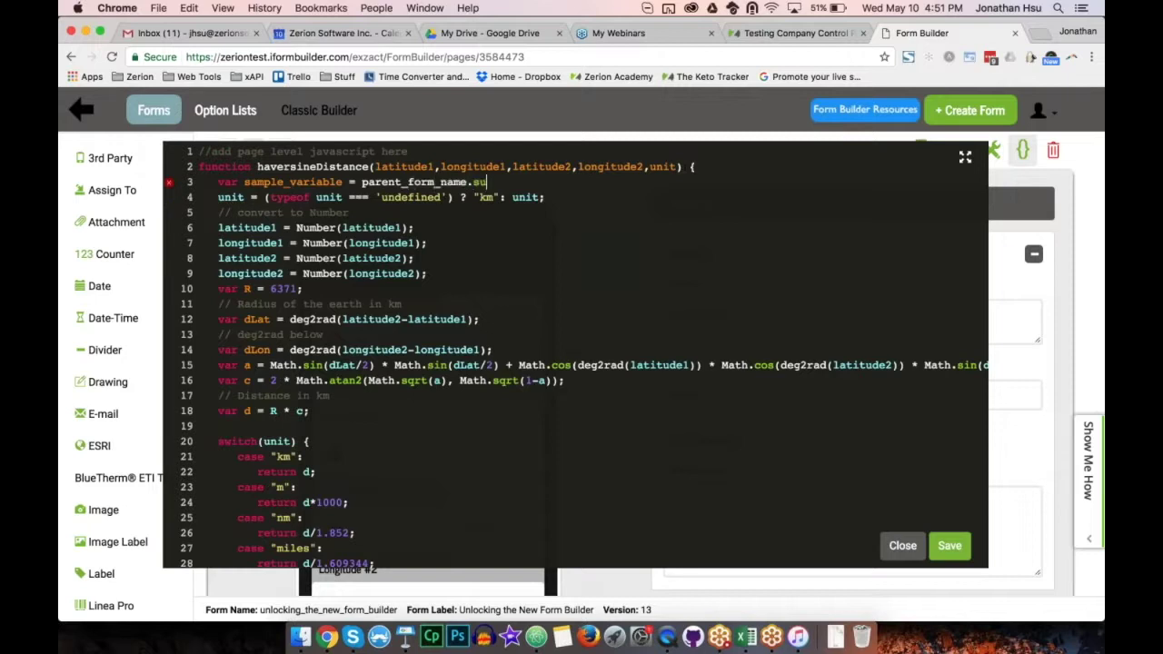
key(BackSpace)
text(data_column_name;)
Step: Highlight the parts of the example assignment on line 3: sample_variable and the parent_form_name.data_column_name reference
key(shift+Left)
key(shift+Left)
key(shift+Left)
key(shift+Left)
key(shift+Left)
key(shift+Left)
key(shift+Left)
key(shift+Left)
key(shift+Left)
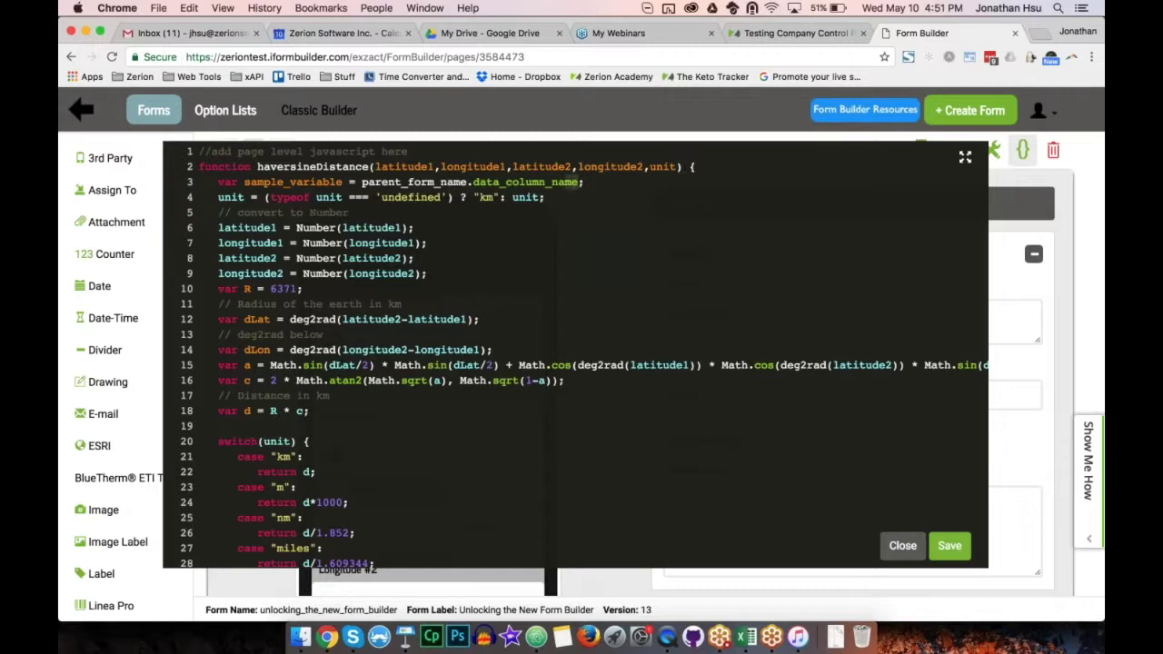
key(shift+Left)
key(shift+Left)
key(shift+Left)
key(shift+Left)
key(shift+Left)
key(shift+Left)
key(shift+Left)
key(shift+Left)
key(shift+Left)
key(shift+Left)
key(shift+Left)
key(shift+Left)
key(shift+Left)
key(shift+Left)
key(shift+Left)
key(shift+Left)
key(shift+Left)
key(shift+Left)
key(shift+Left)
key(shift+Left)
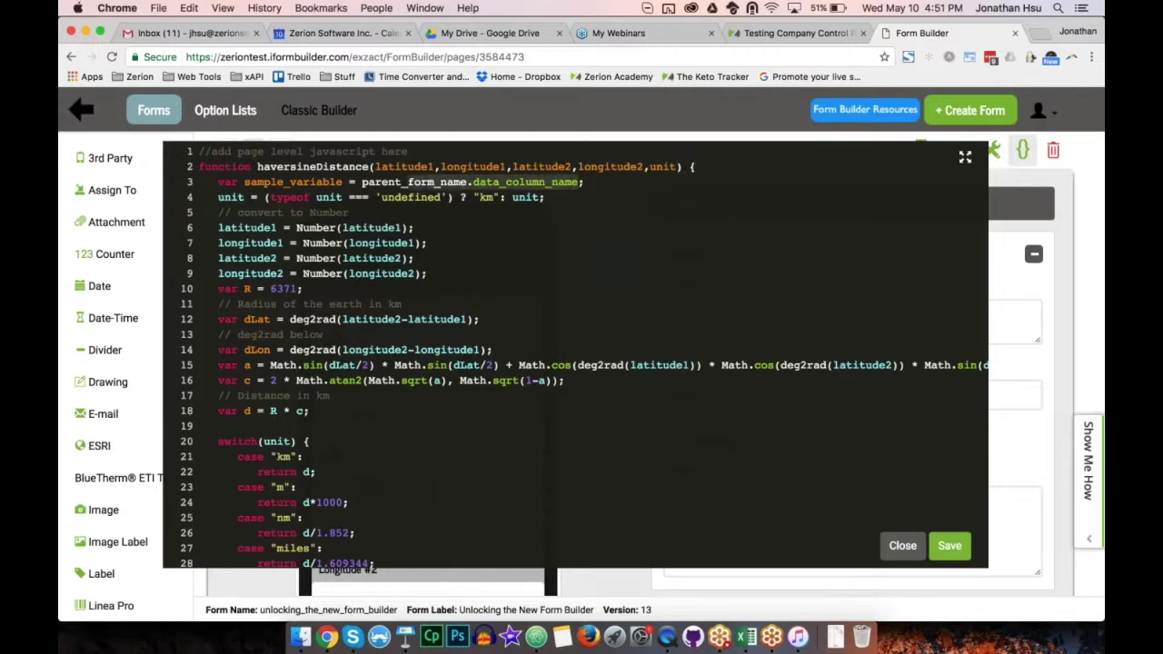
key(shift+Left)
key(shift+Left)
key(shift+Left)
key(shift+Left)
key(shift+Left)
key(shift+Left)
key(shift+Left)
key(shift+Left)
key(shift+Left)
key(shift+Left)
key(shift+Left)
key(shift+Left)
key(shift+Left)
key(shift+Left)
key(shift+Left)
key(shift+Left)
key(shift+Left)
key(shift+Left)
key(shift+Left)
key(shift+Left)
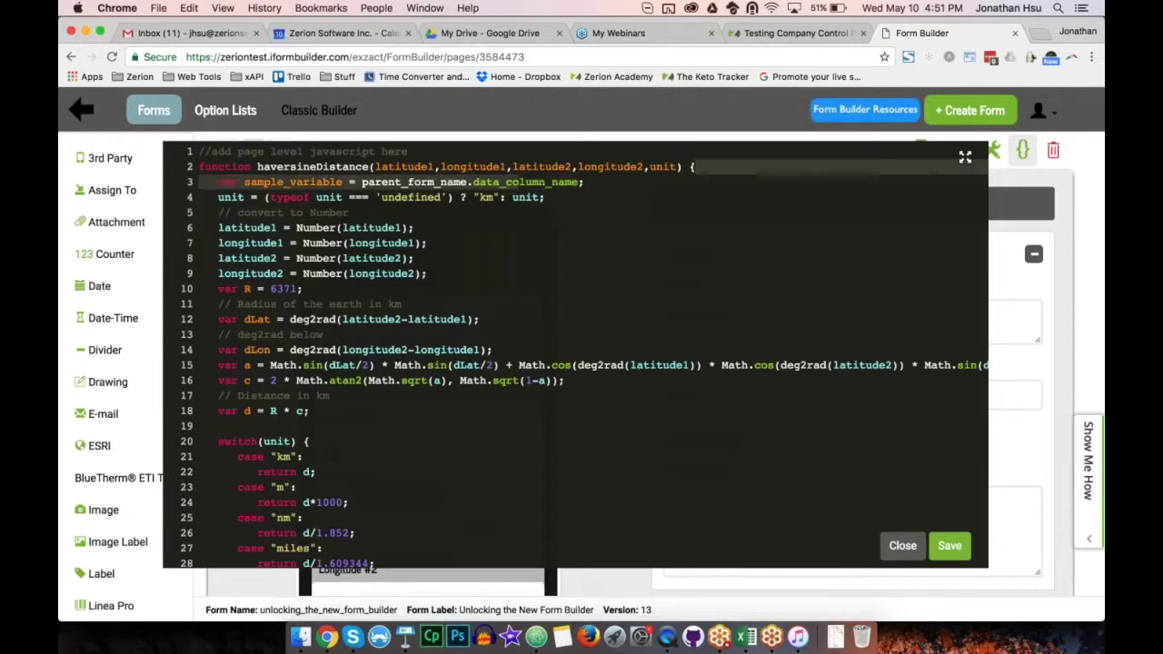
click(343, 182)
key(shift+Left)
key(shift+Left)
key(shift+Left)
key(shift+Left)
key(shift+Left)
key(shift+Left)
key(shift+Left)
key(shift+Left)
key(shift+Left)
key(shift+Left)
key(shift+Left)
key(shift+Left)
key(shift+Left)
key(shift+Left)
key(shift+Left)
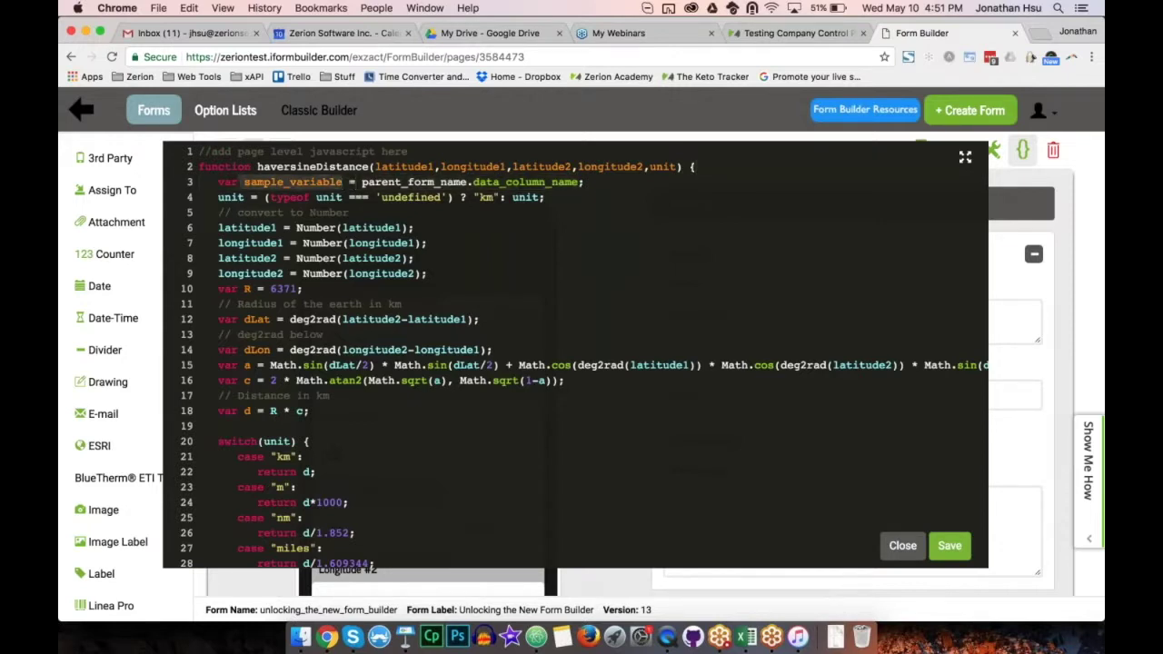
drag(580, 182, 362, 182)
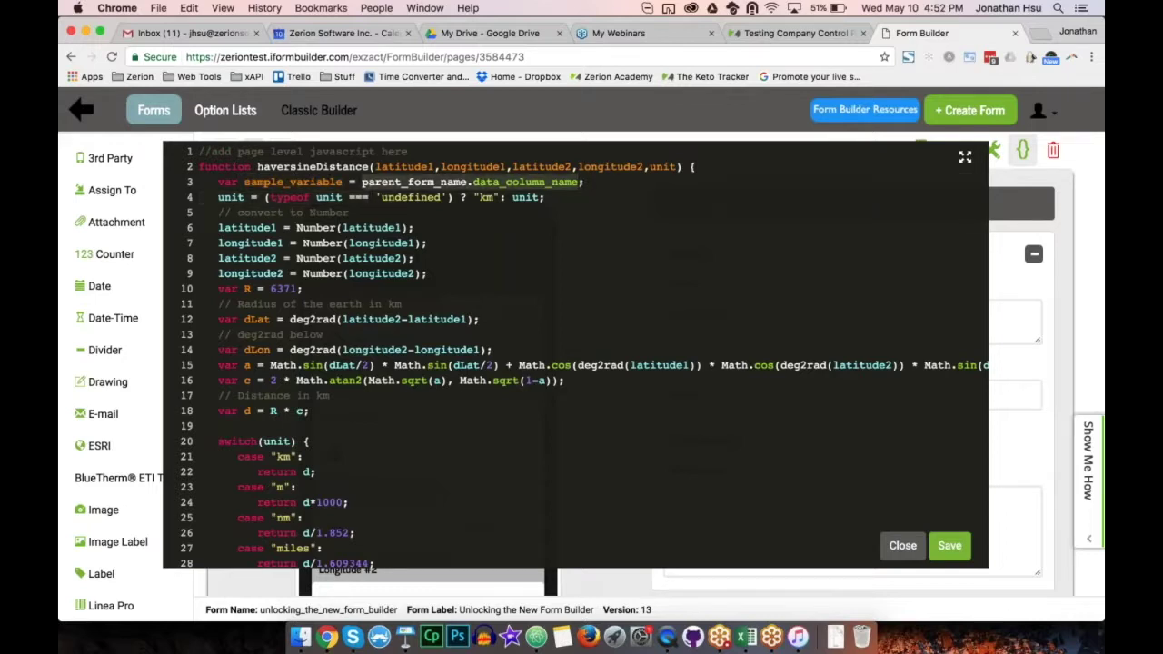
Step: Delete the example sample_variable line from the haversineDistance function, including the empty line it leaves
click(585, 182)
key(shift+super+Left)
key(BackSpace)
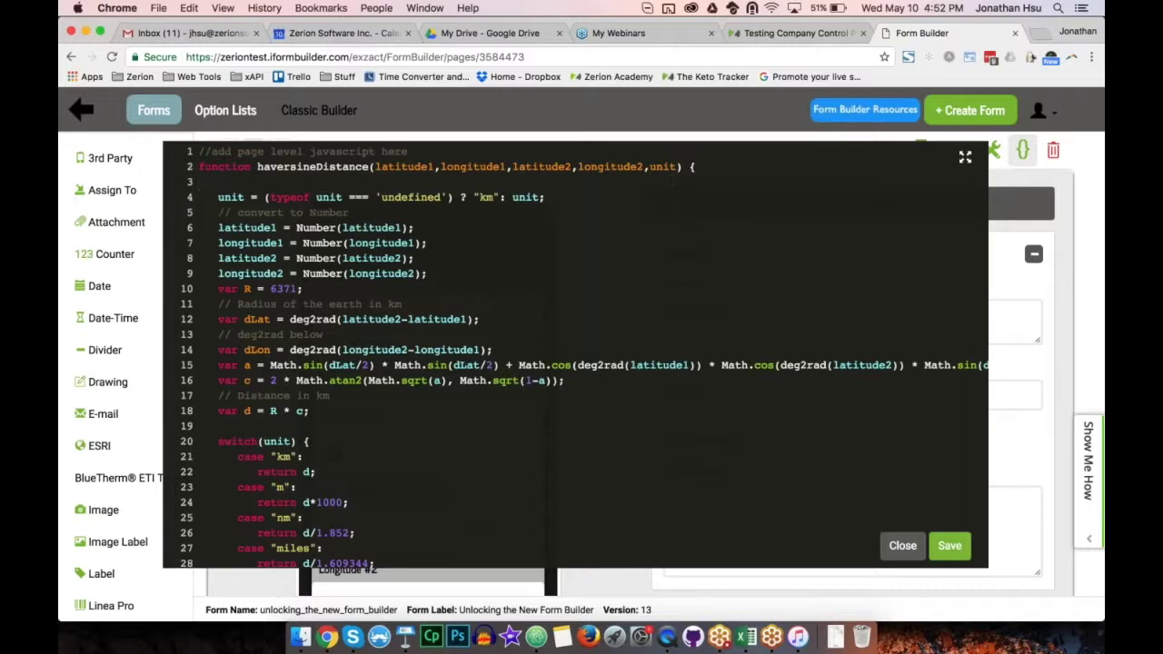
key(BackSpace)
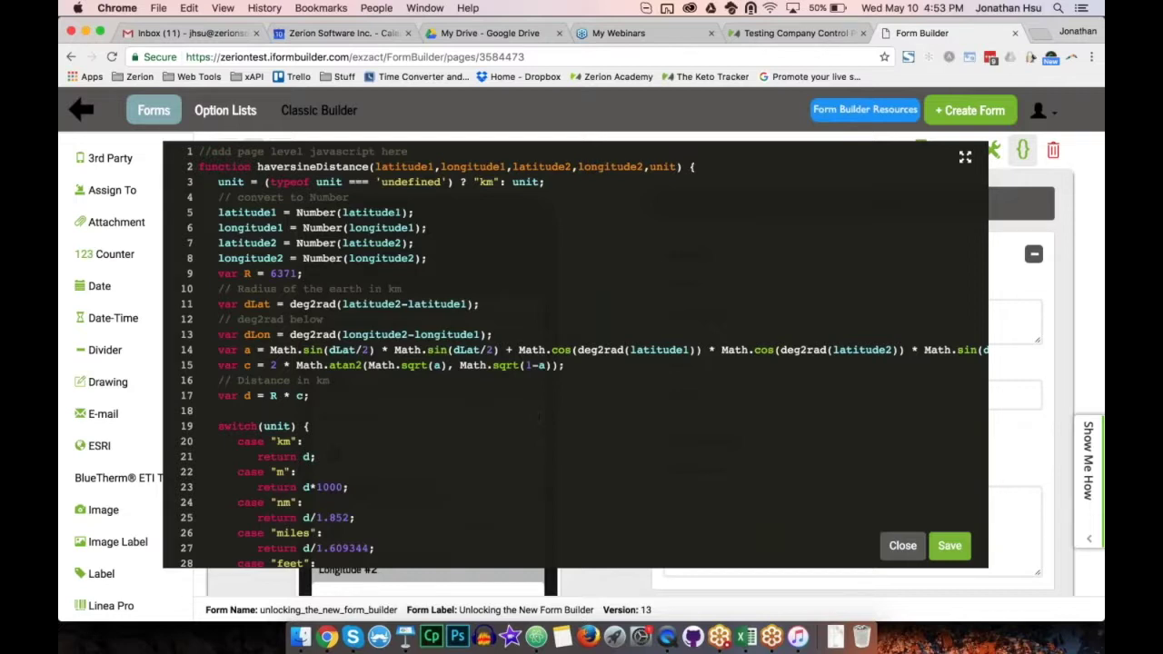
Step: Demonstrate the syntax error marker again by removing two equals signs from the unit check on line 3 and restoring them
click(368, 181)
key(BackSpace)
key(BackSpace)
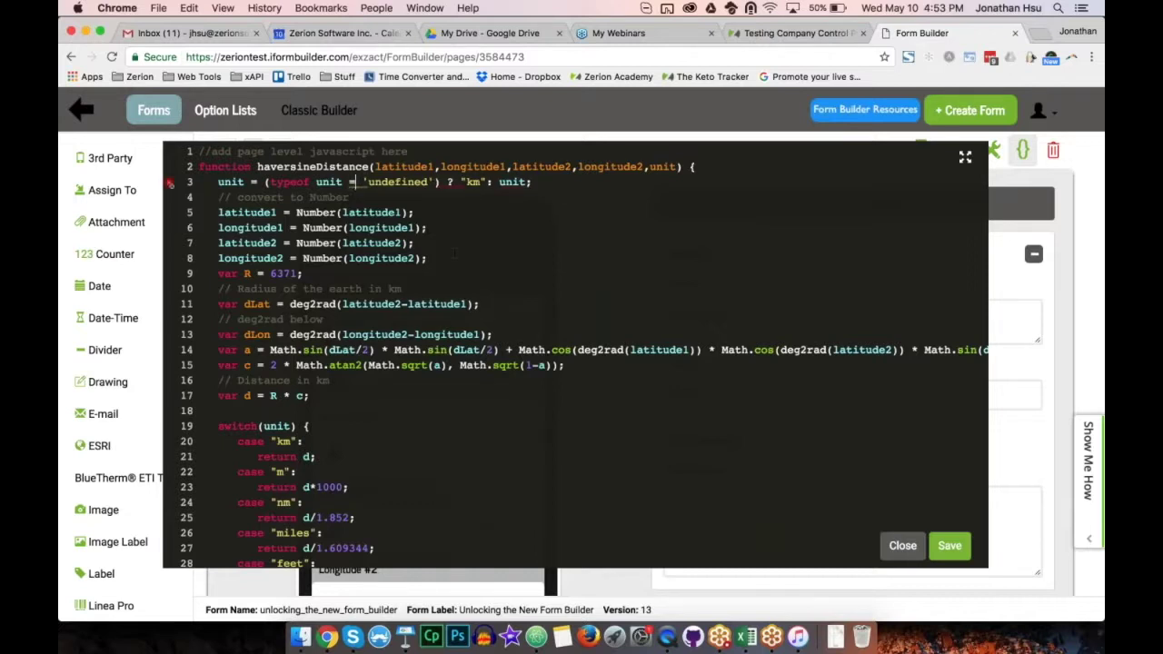
mouse_move(169, 186)
text(=)
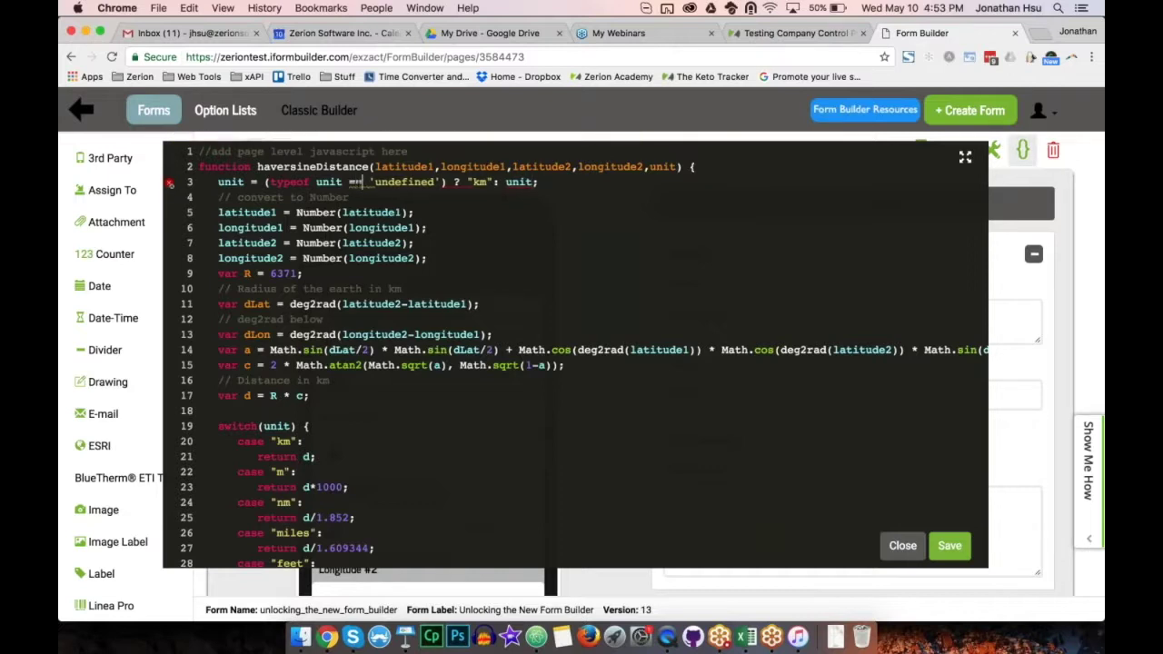
text(=)
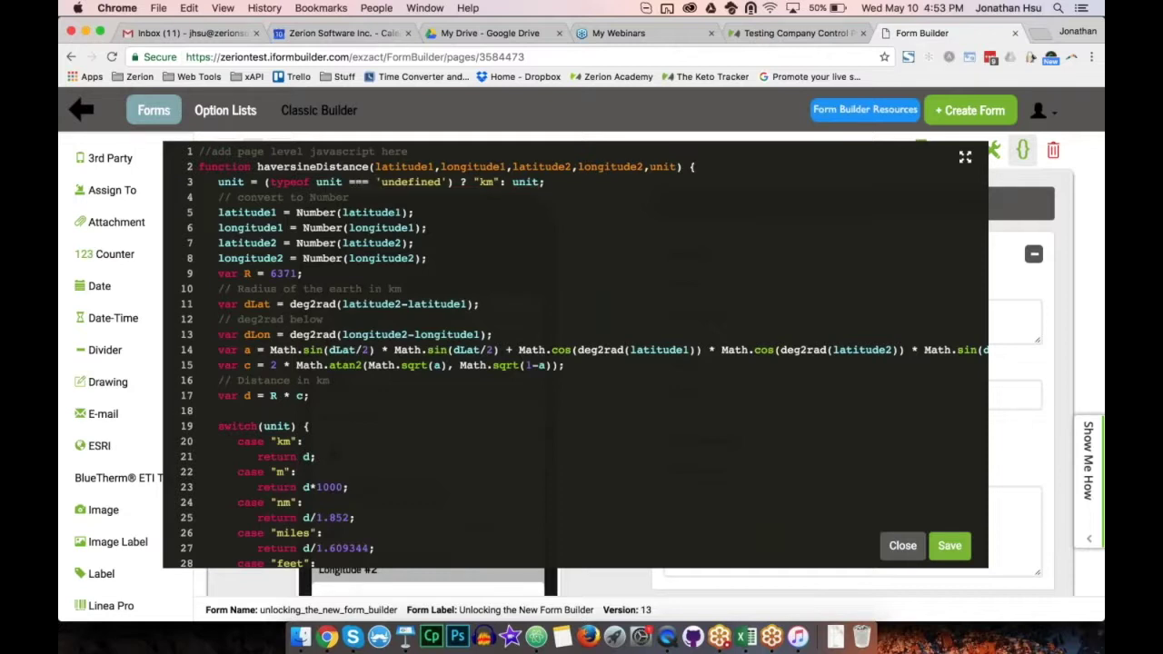
Step: Examine the haversineDistance code: the unit default, the Number conversions, the distance formula, the unit switch and the deg2rad helper
click(414, 243)
drag(244, 181, 494, 182)
click(230, 227)
drag(216, 212, 380, 258)
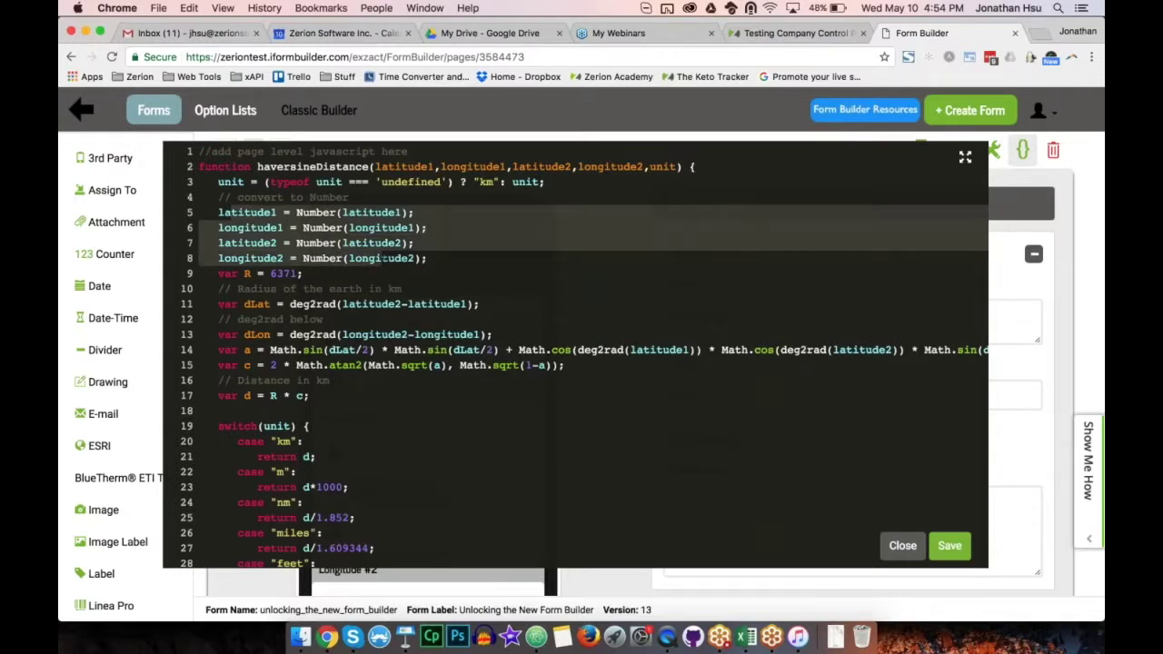
scroll(575, 355, down, 3)
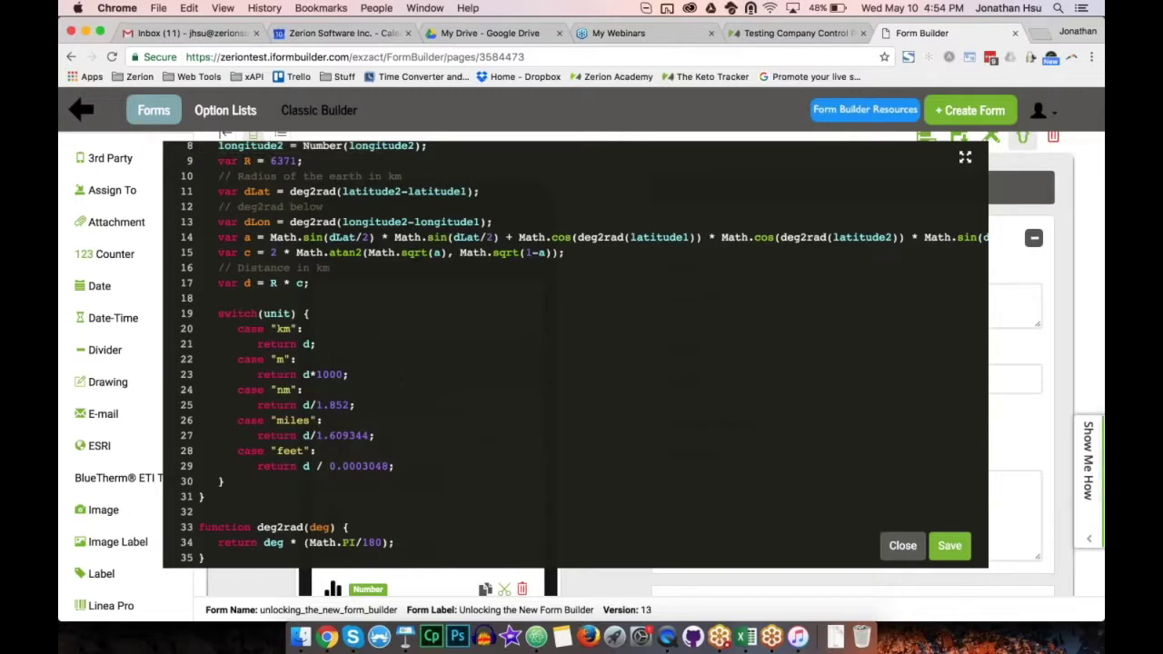
scroll(575, 354, up, 3)
scroll(792, 349, right, 2)
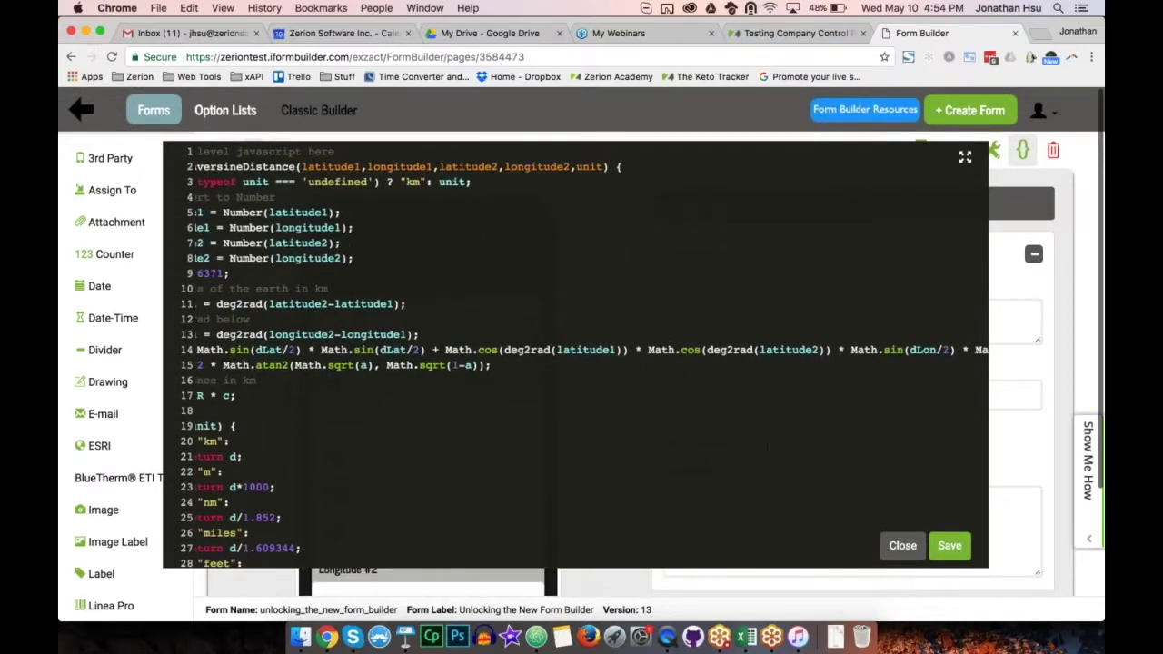
scroll(767, 446, left, 2)
Step: Save the page-level JavaScript, copy the function name haversineDistance, and close the code editor
click(954, 549)
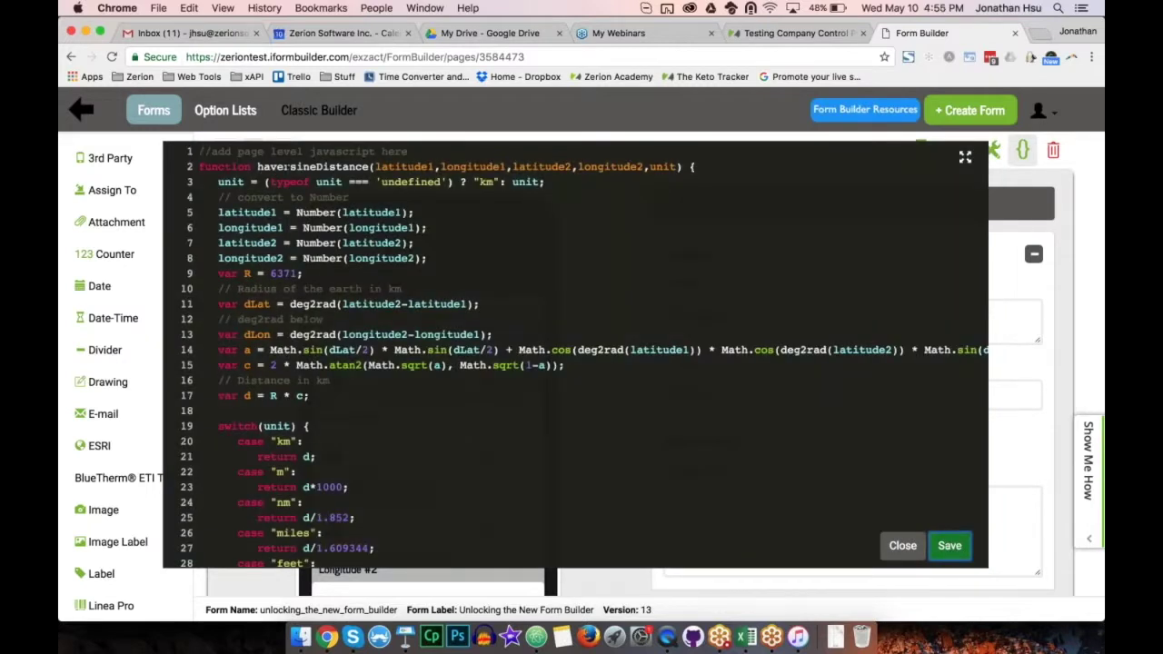
double_click(300, 168)
key(ctrl+c)
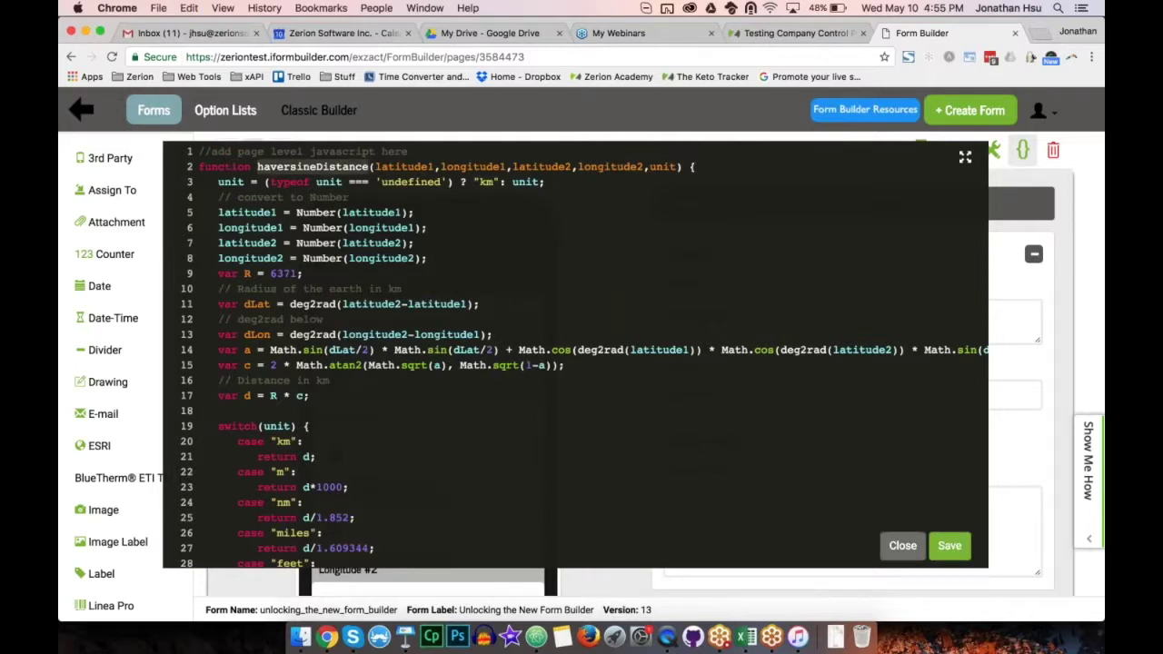
click(903, 546)
Step: Add a Number element below Longitude #2, with the label Distance and the name distance
scroll(435, 436, down, 3)
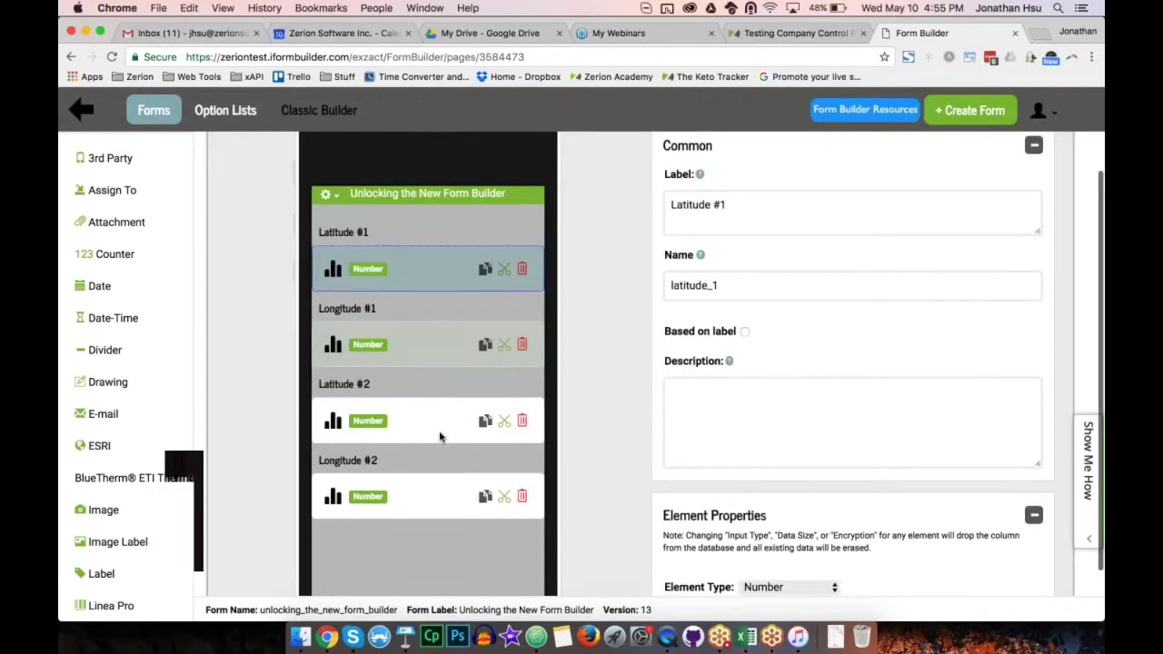
click(427, 438)
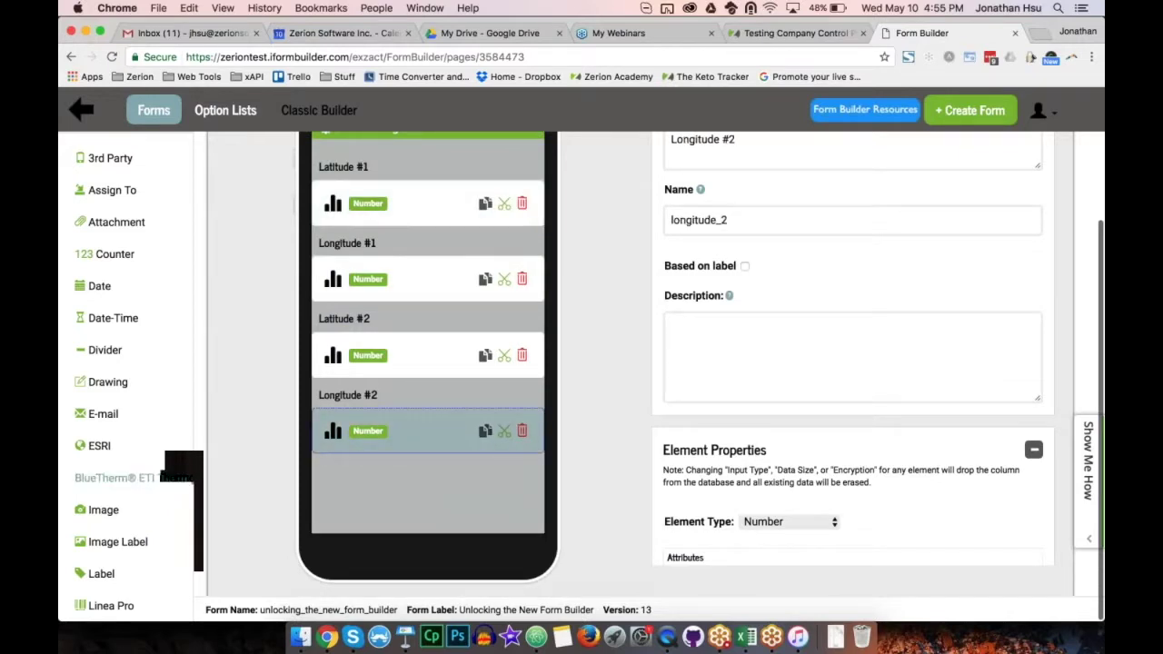
scroll(110, 476, down, 7)
click(108, 468)
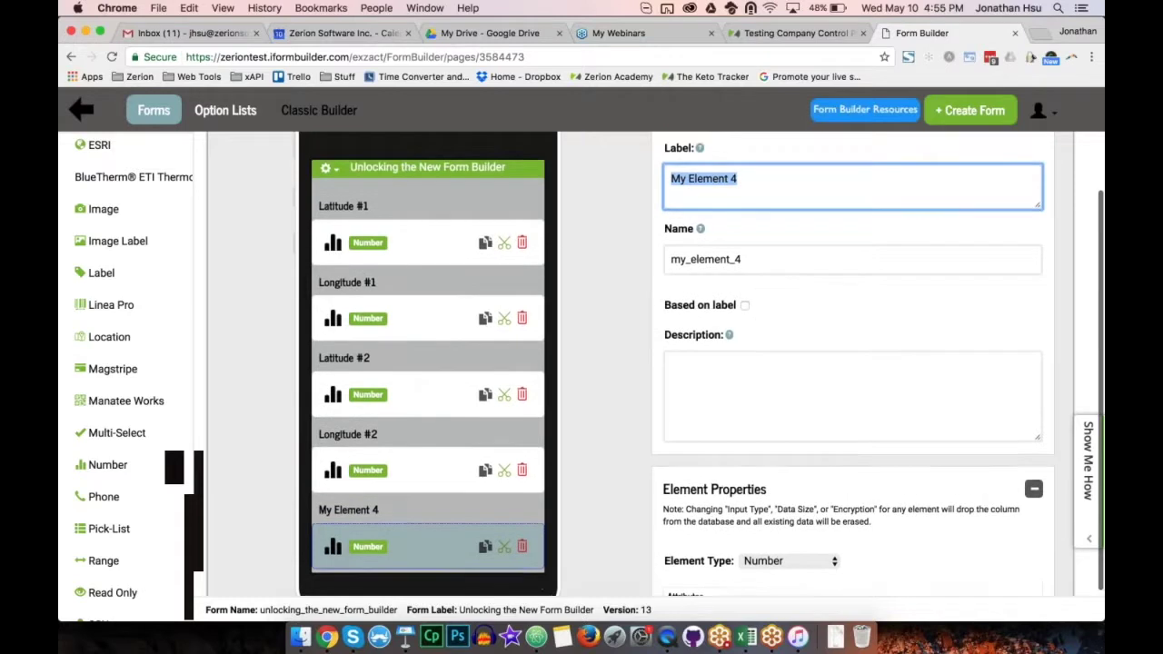
text(Distance)
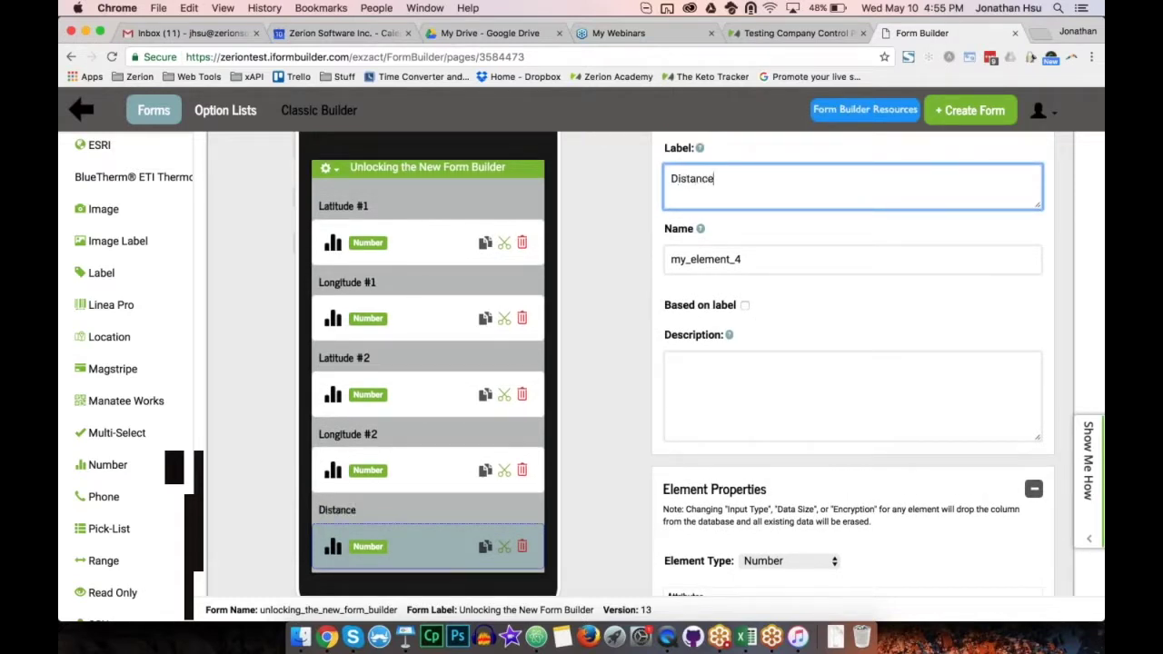
key(Tab)
text(distance)
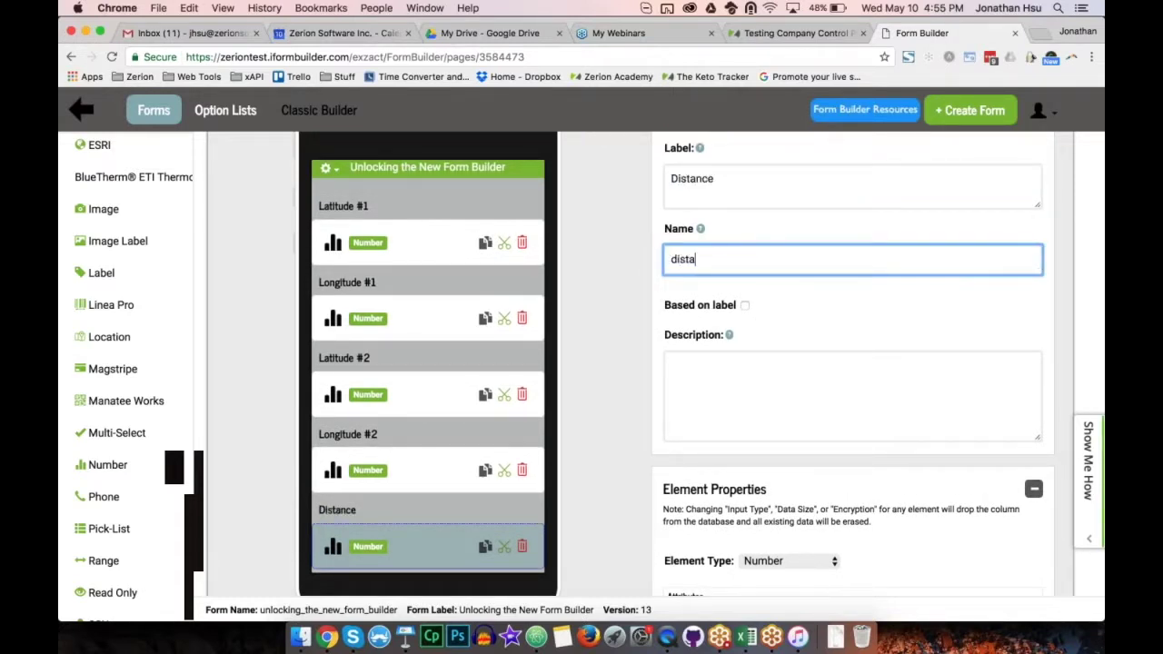
click(618, 313)
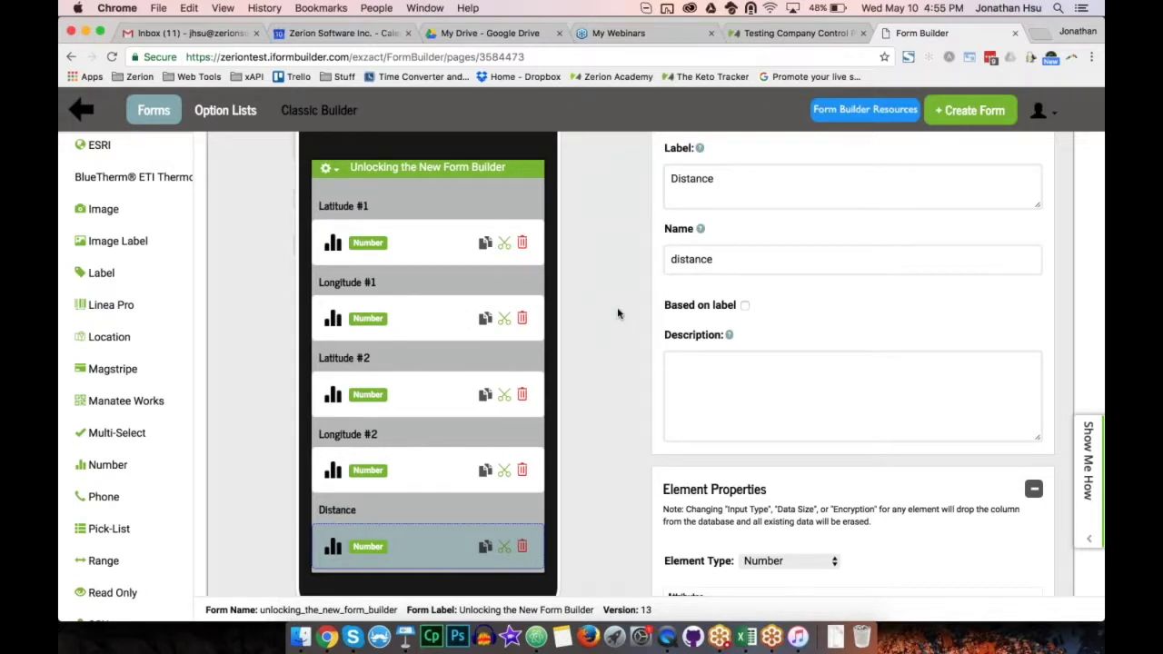
Step: Show the form's elements as a table with the Dynamic Value column added and the Label and Data Type columns hidden
scroll(618, 313, up, 5)
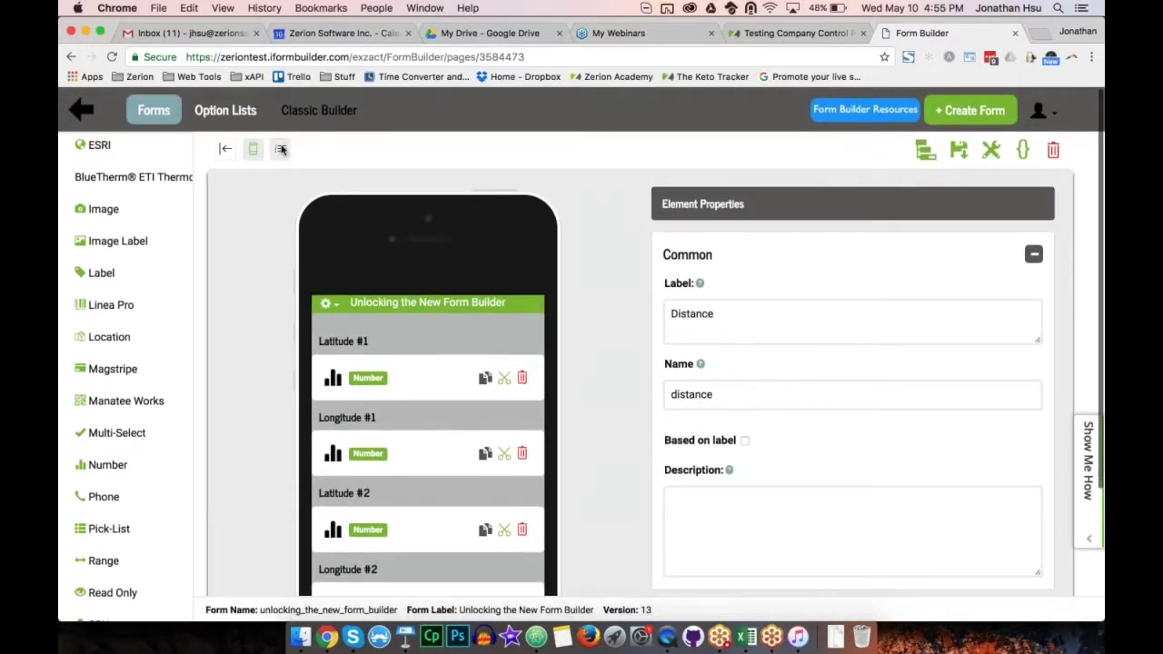
click(282, 150)
click(238, 223)
click(578, 227)
click(614, 307)
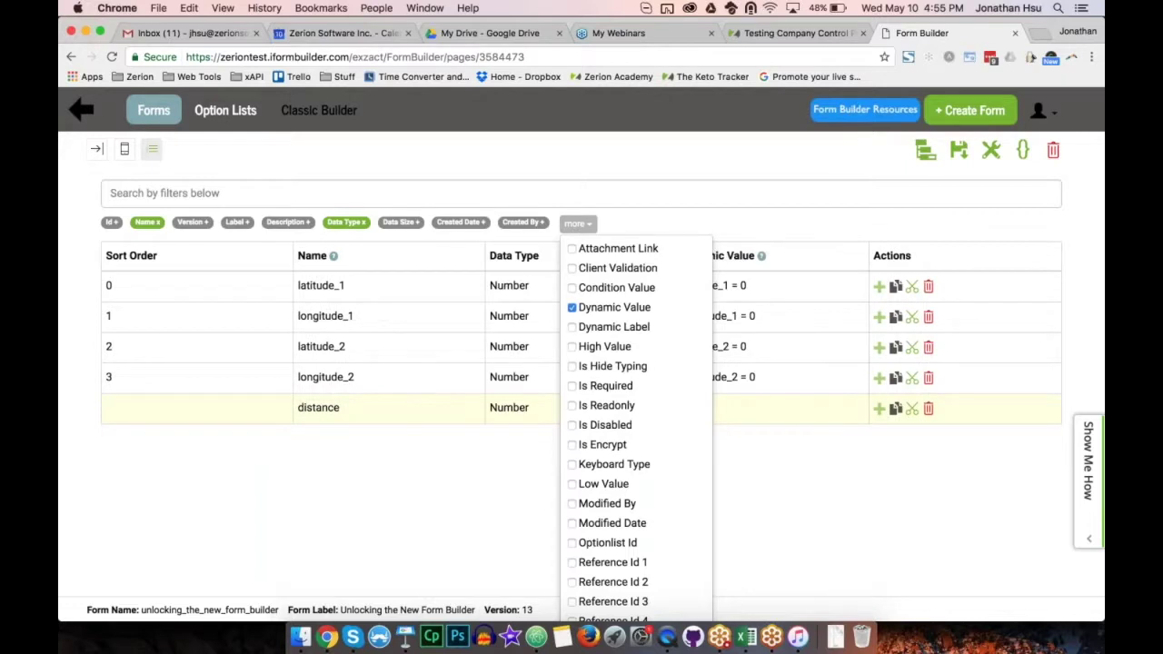
click(690, 218)
click(362, 222)
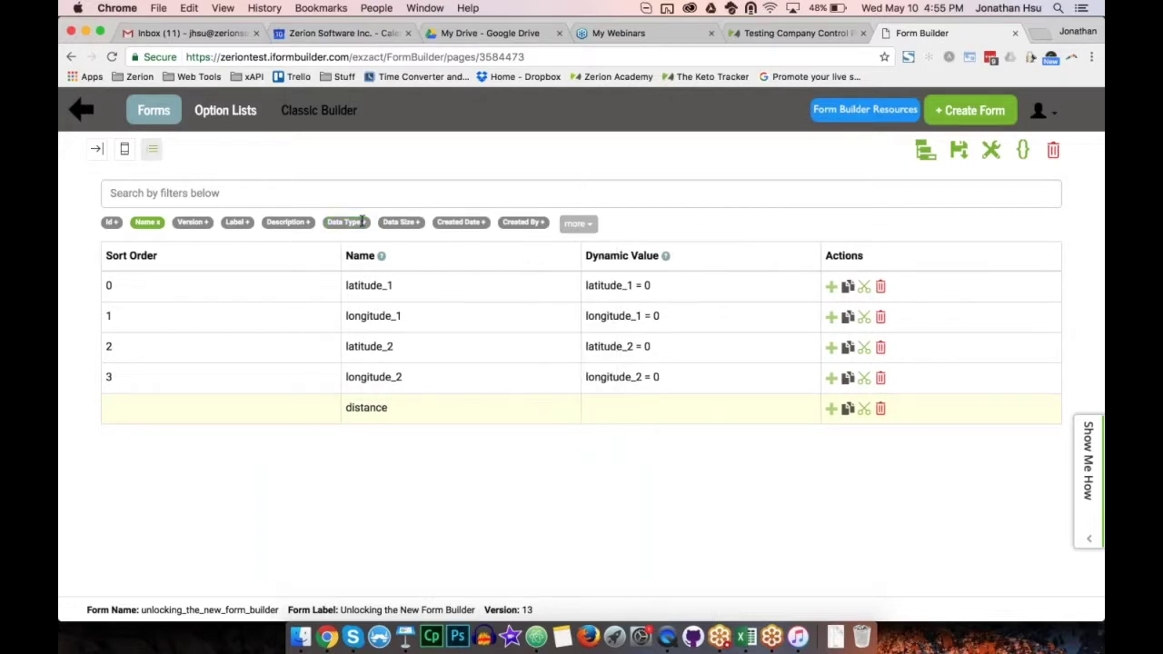
Step: Enter haversineDistance() with empty parentheses as the dynamic value of the distance element
click(618, 408)
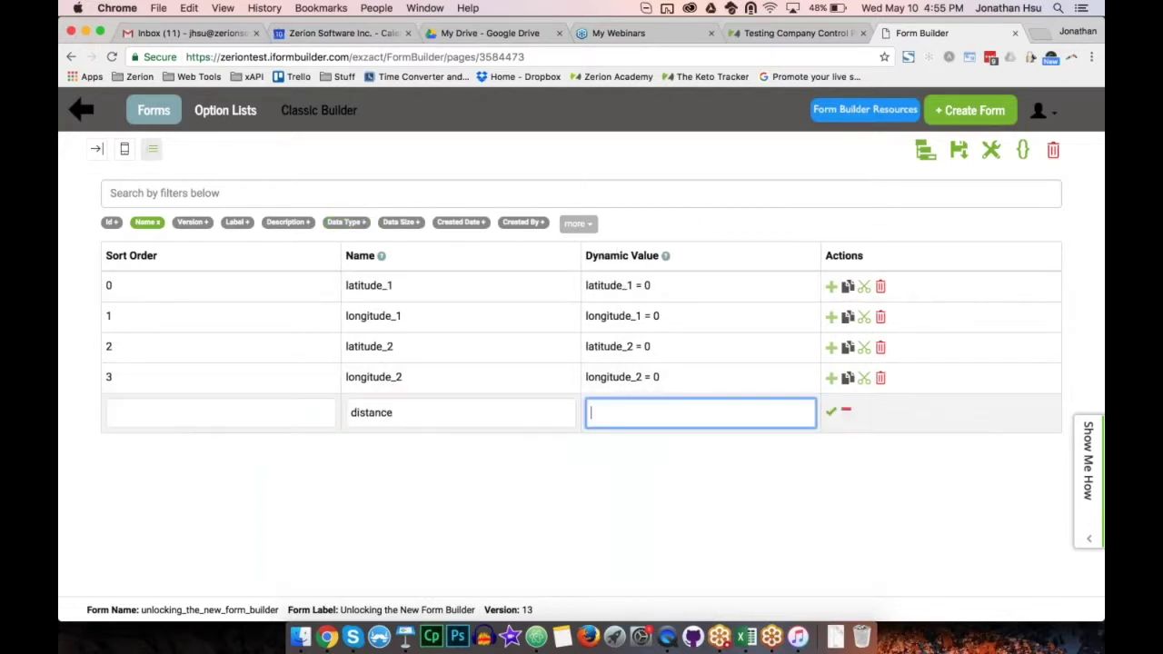
key(ctrl+v)
text(())
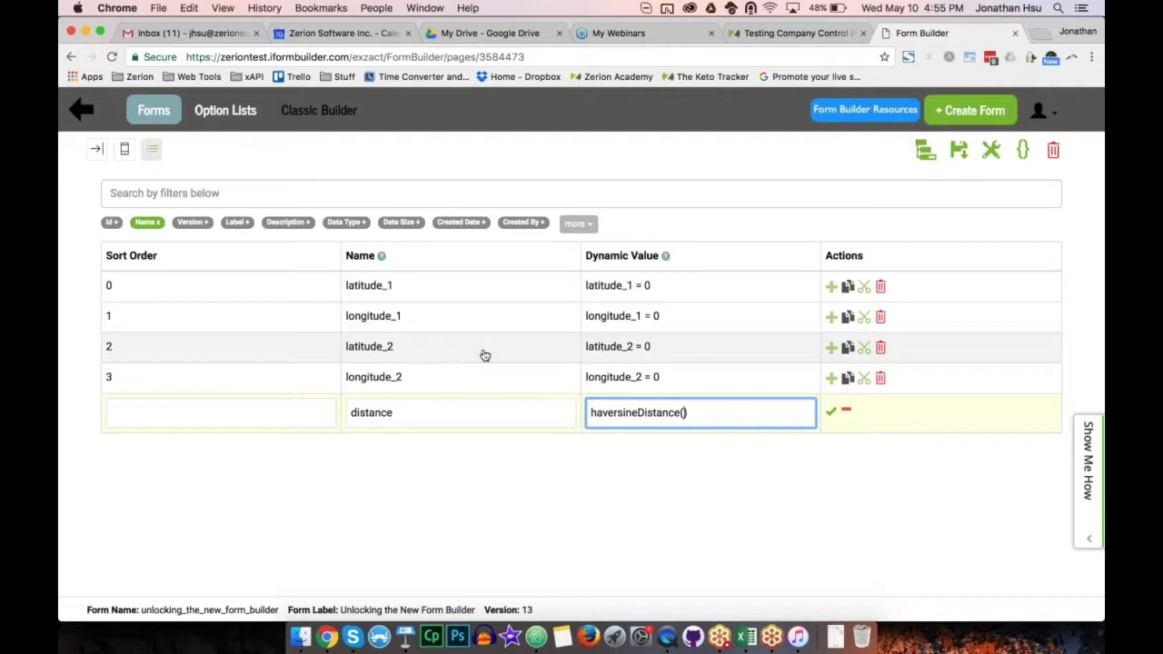
Step: Check the haversineDistance function's parameters in the page-level JavaScript and close the code editor without changes
click(1024, 151)
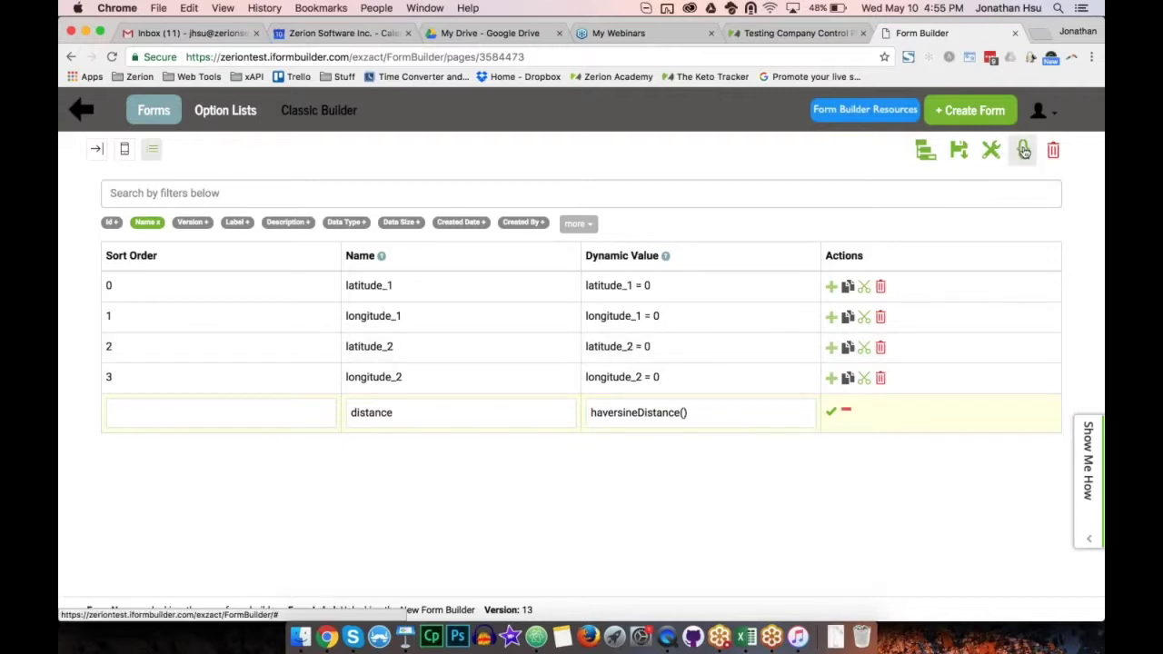
drag(374, 166, 505, 166)
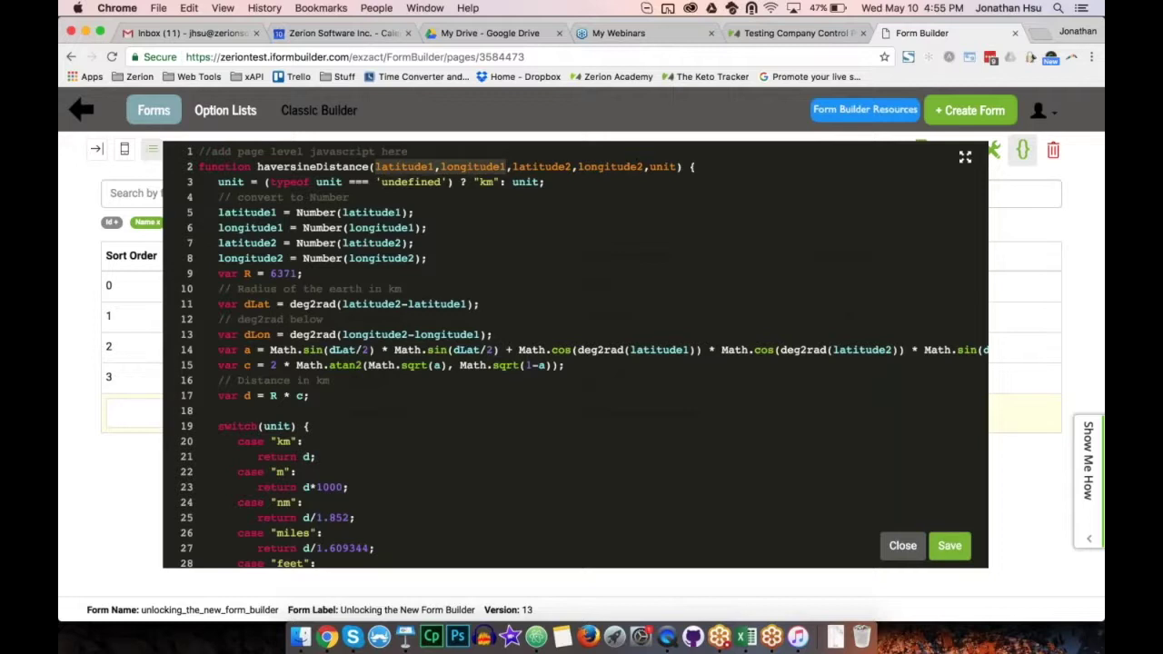
click(902, 545)
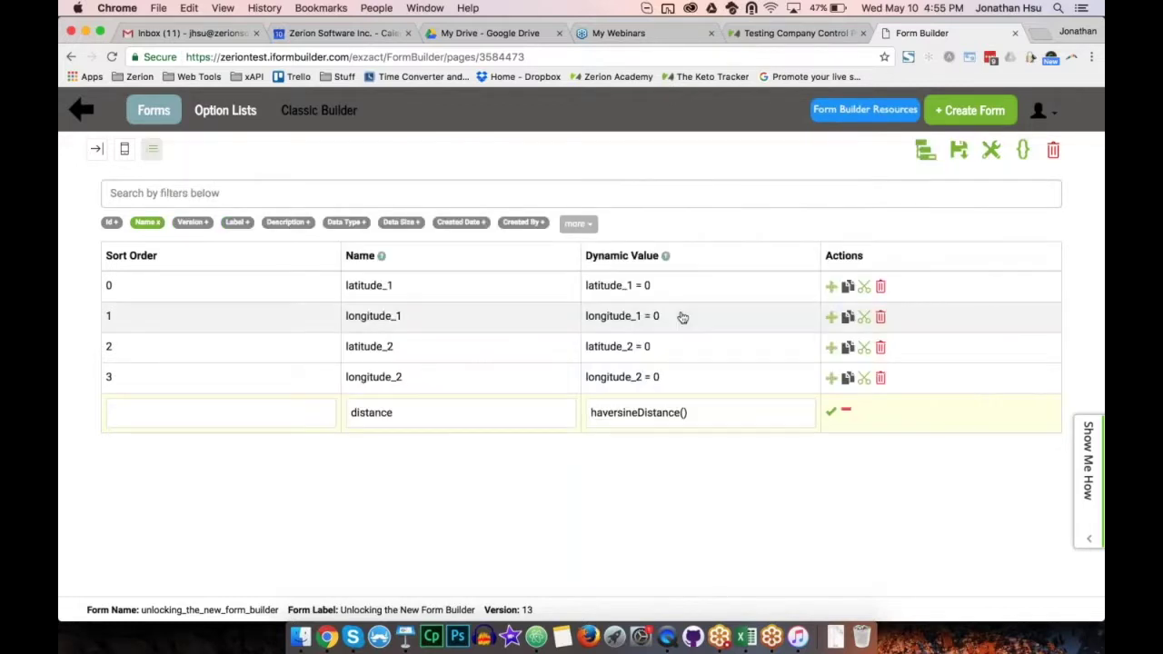
Step: Complete the distance element's dynamic value as haversineDistance(latitude_1,longitude_1,latitude_2,longitude_2), accept the row, and save the form
click(688, 411)
click(683, 412)
text(latitude_1)
text(,longitud)
text(e_1,)
text(latitude_2,)
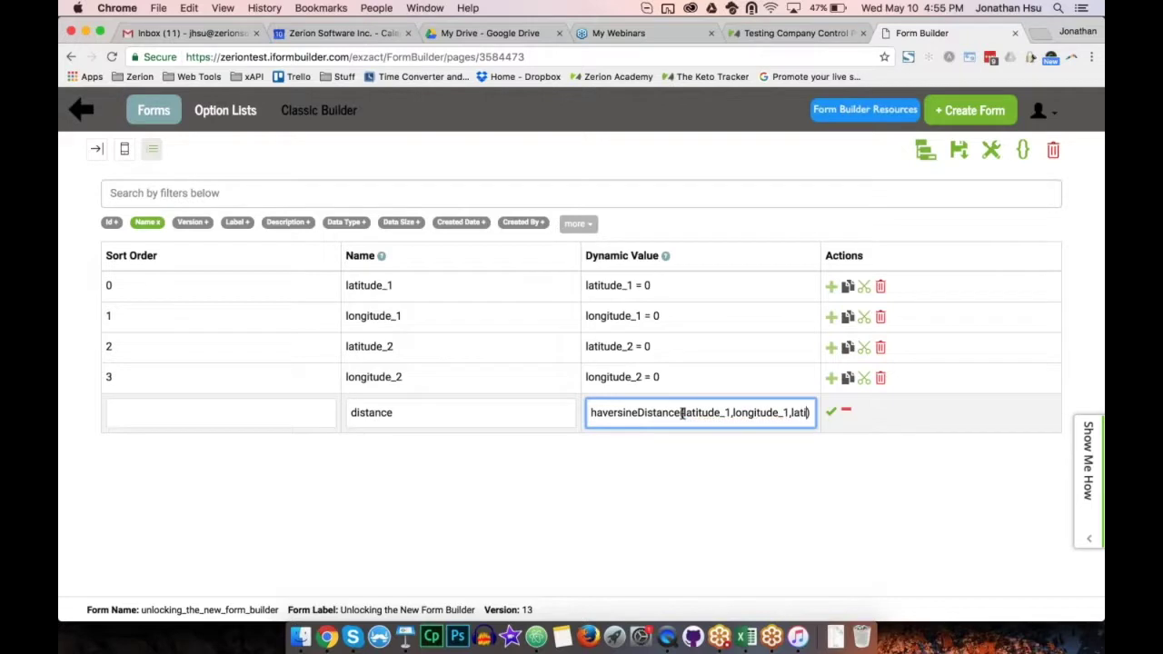
text(longitude_2)
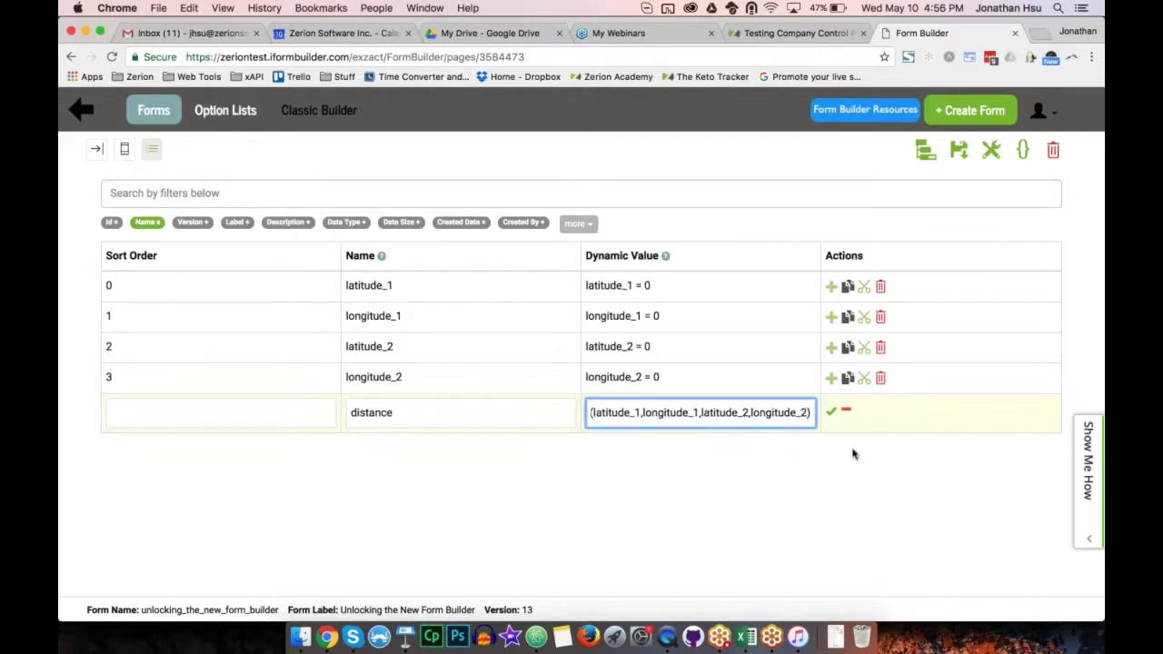
click(821, 474)
click(828, 413)
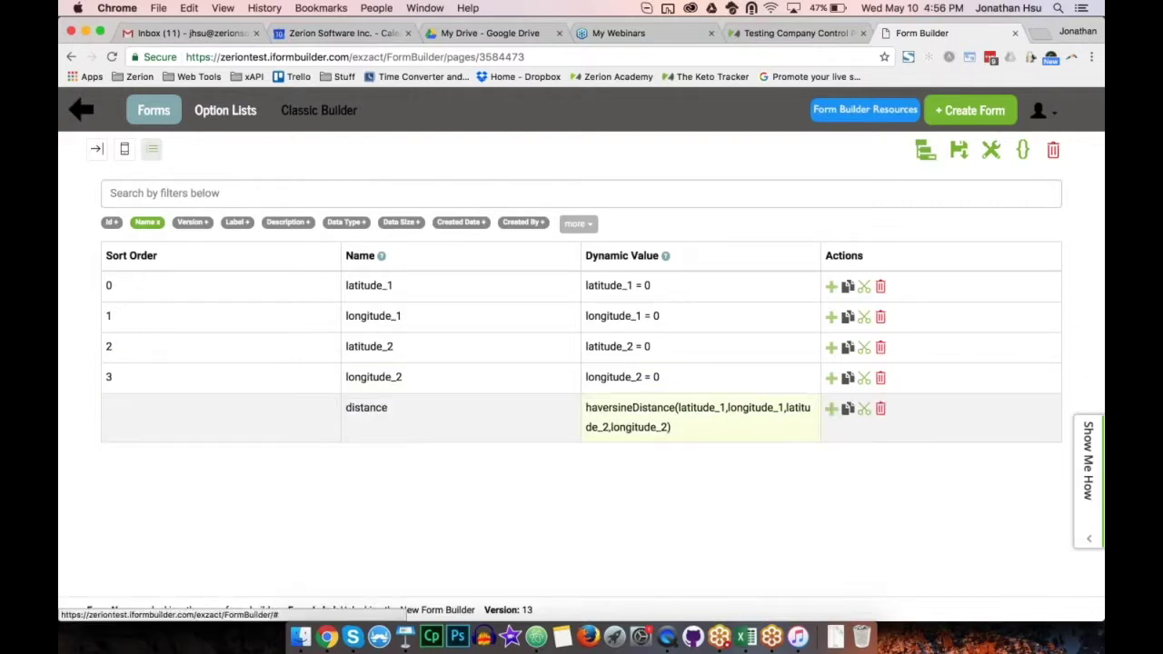
click(959, 150)
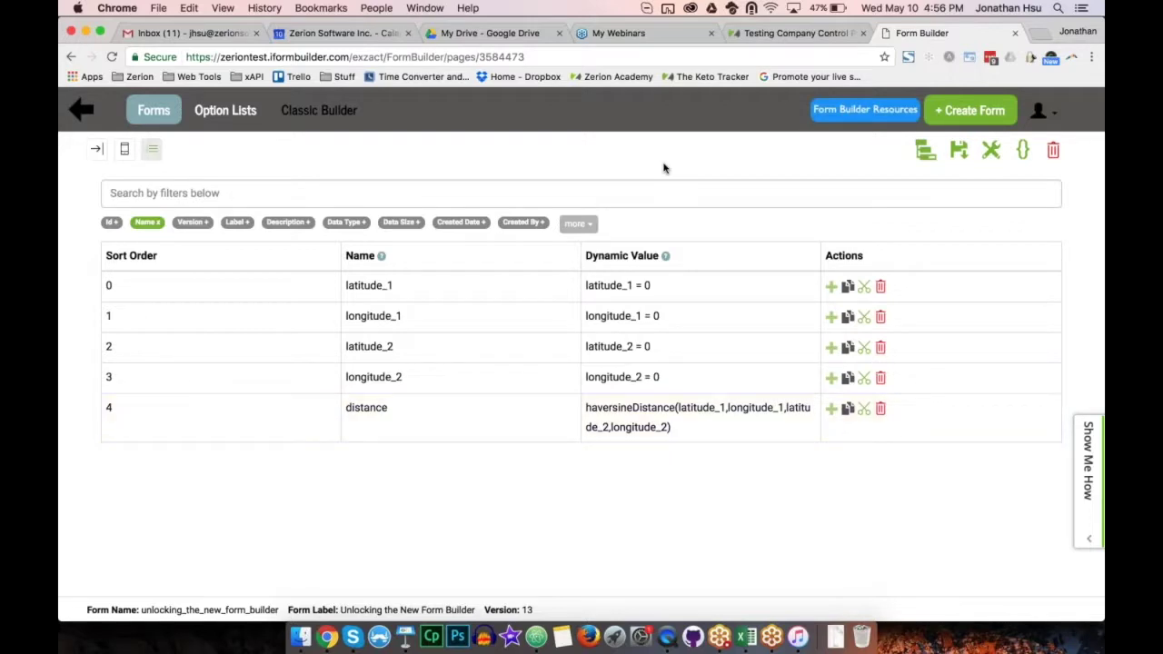
Step: Switch to QuickTime Player to view the Distance result in the mirrored form, and return to the Form Builder in Chrome
click(666, 635)
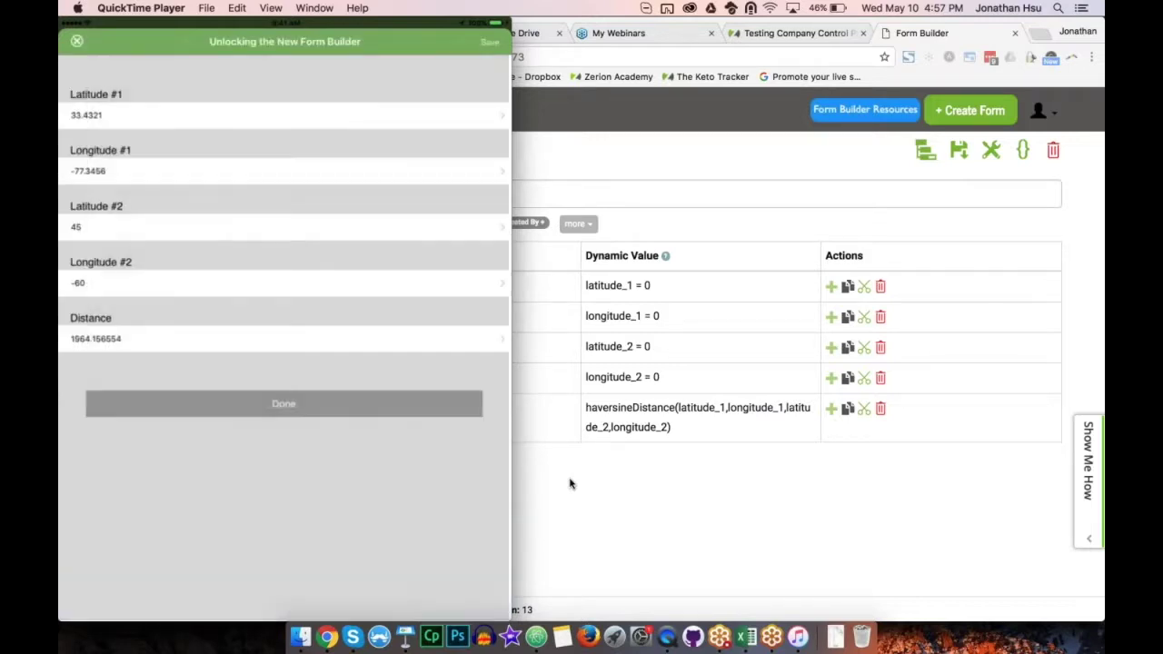
mouse_move(72, 405)
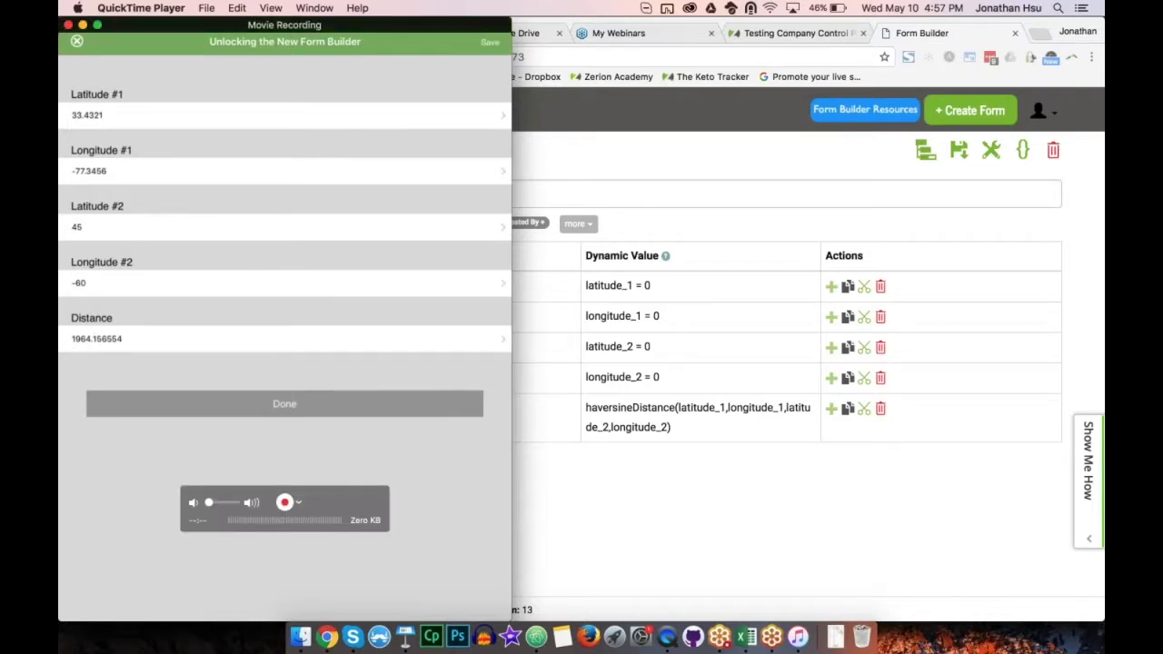
click(539, 532)
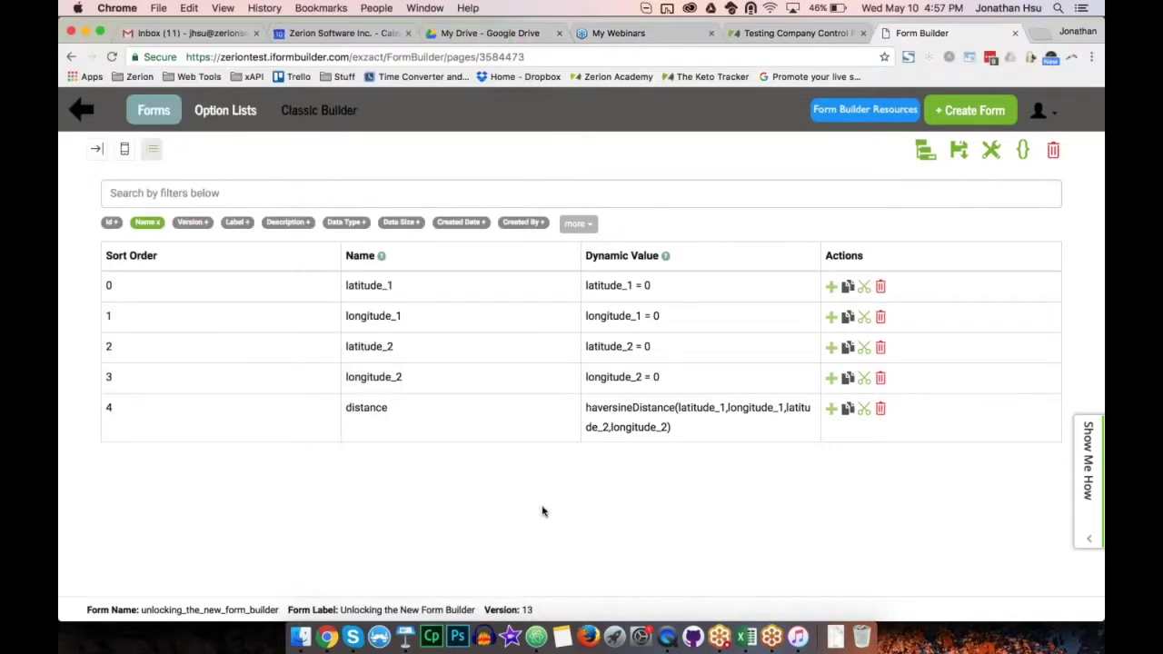
Step: Examine the page-level JavaScript's unit parameter, its default, and each unit case in the switch statement, and close the code editor
click(1022, 150)
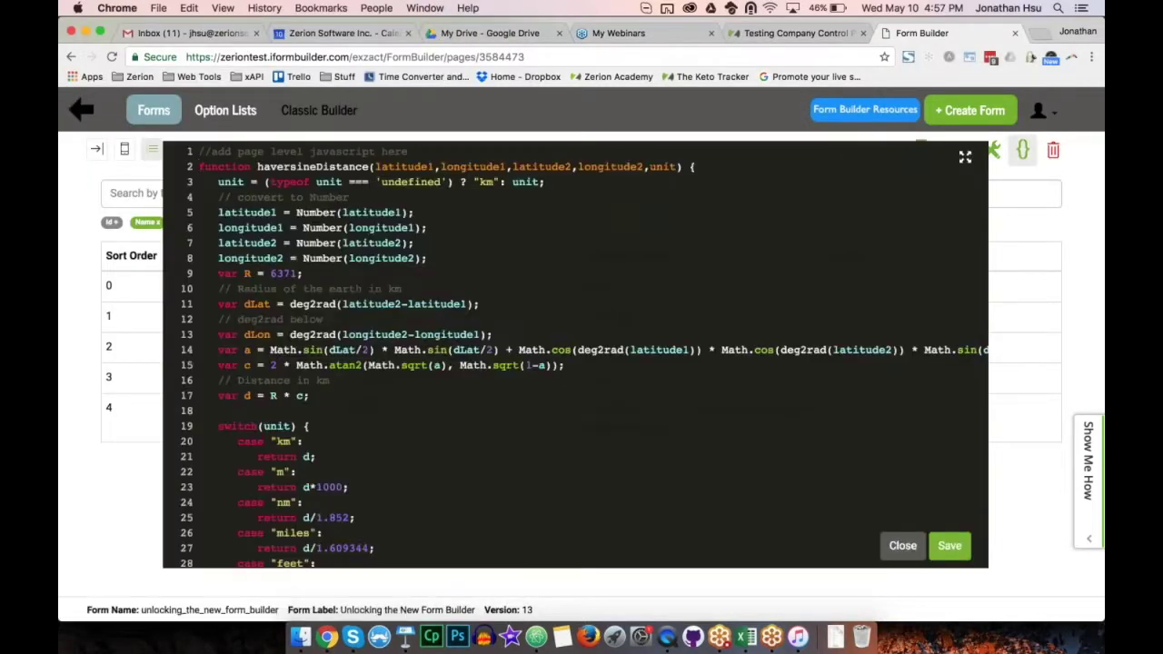
double_click(486, 182)
drag(650, 167, 675, 168)
scroll(575, 353, down, 5)
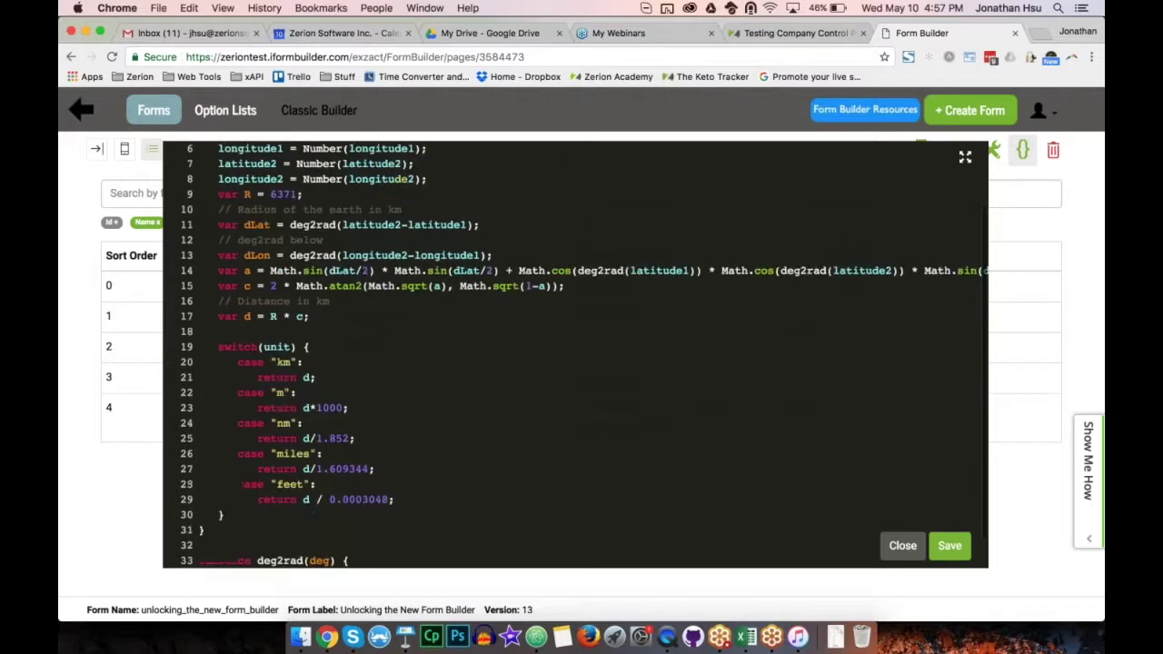
drag(277, 329, 292, 329)
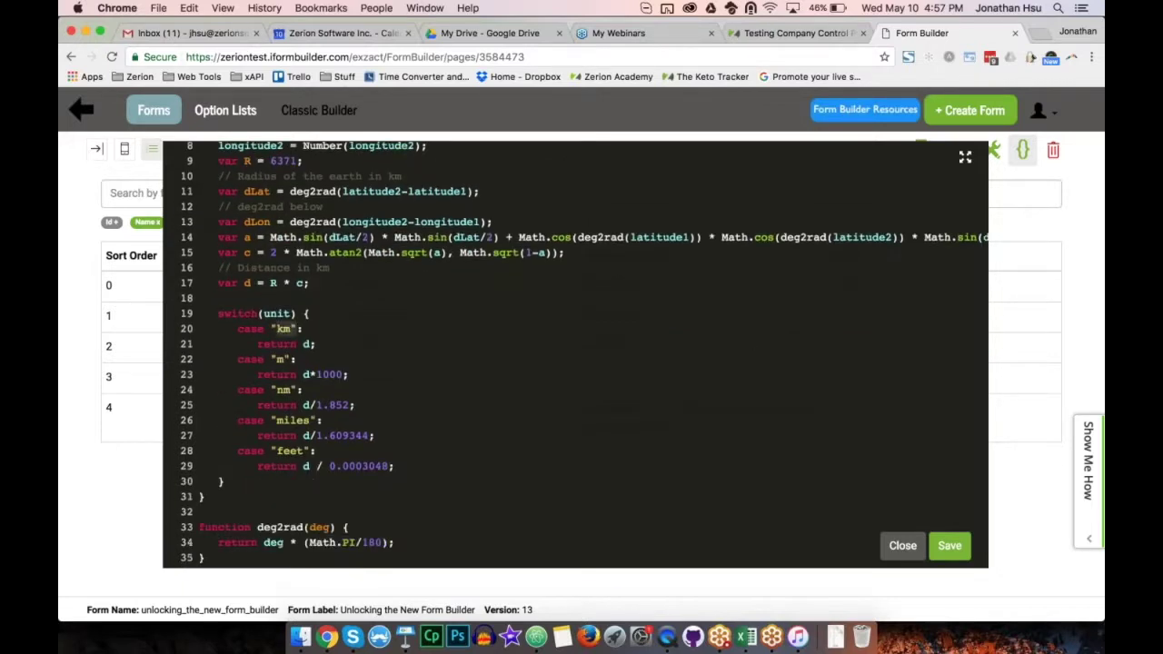
double_click(281, 359)
double_click(285, 389)
double_click(292, 421)
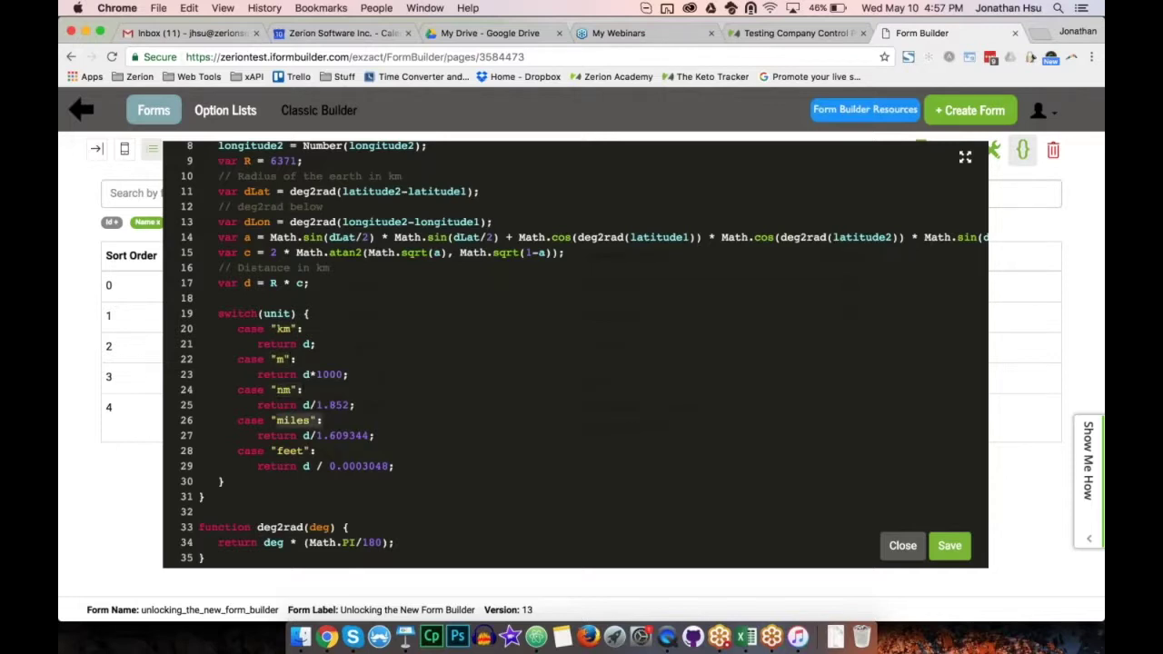
double_click(290, 451)
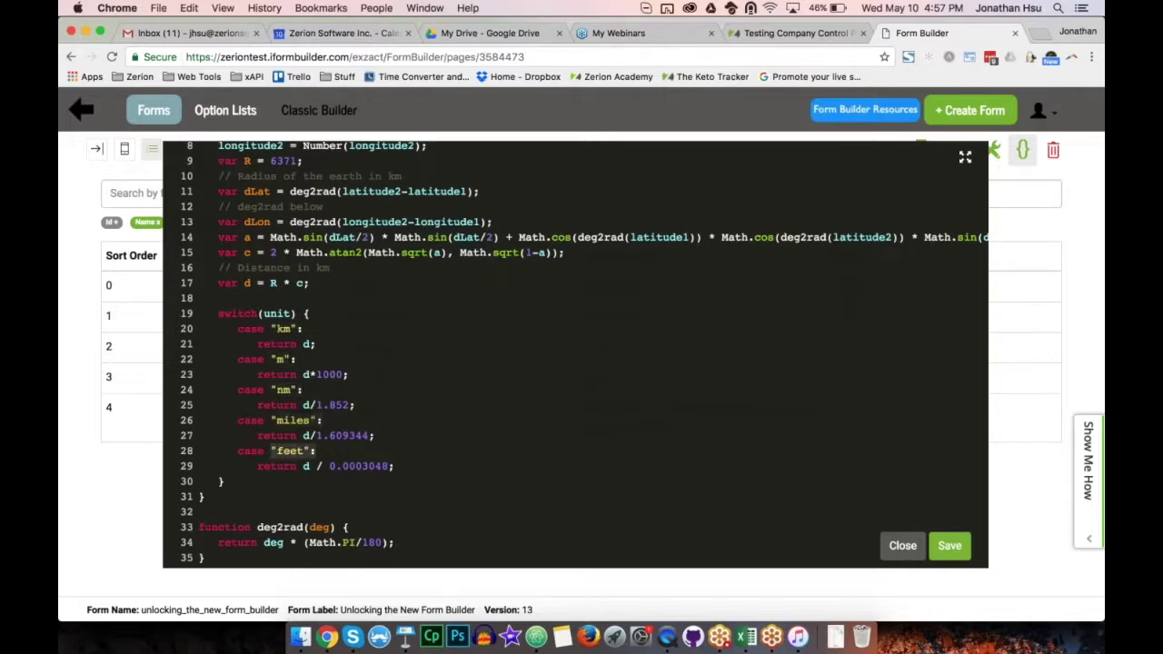
click(340, 451)
click(904, 546)
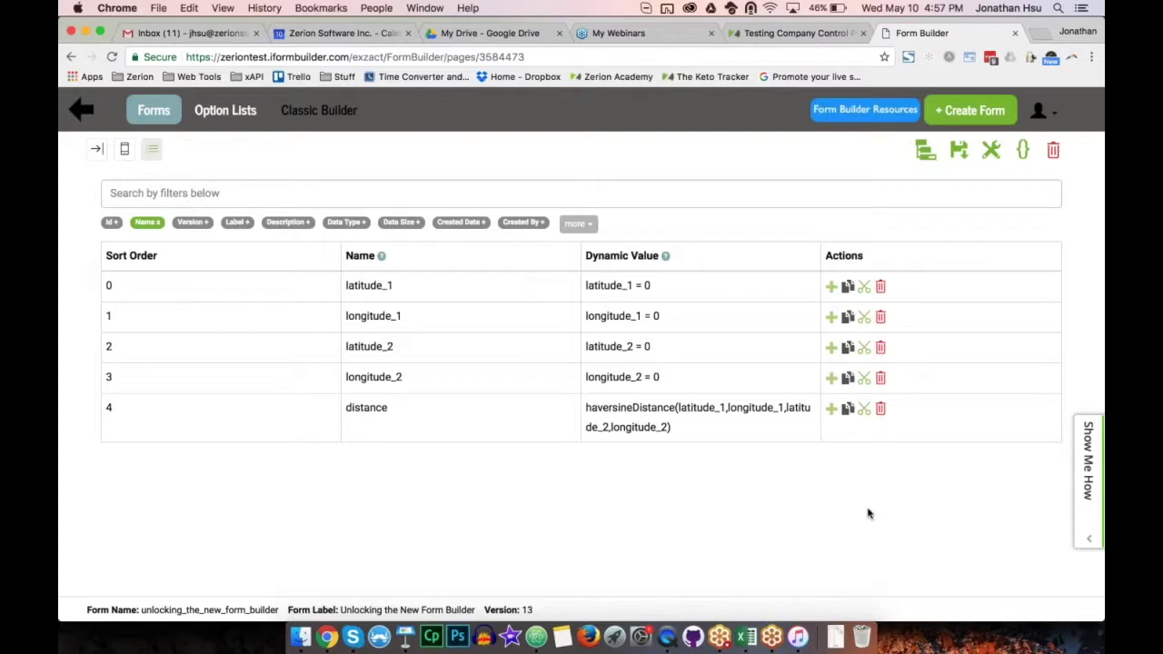
Step: View the mirrored form in QuickTime Player again, and switch to Keynote to show the Improved Editing Interface slide
click(666, 637)
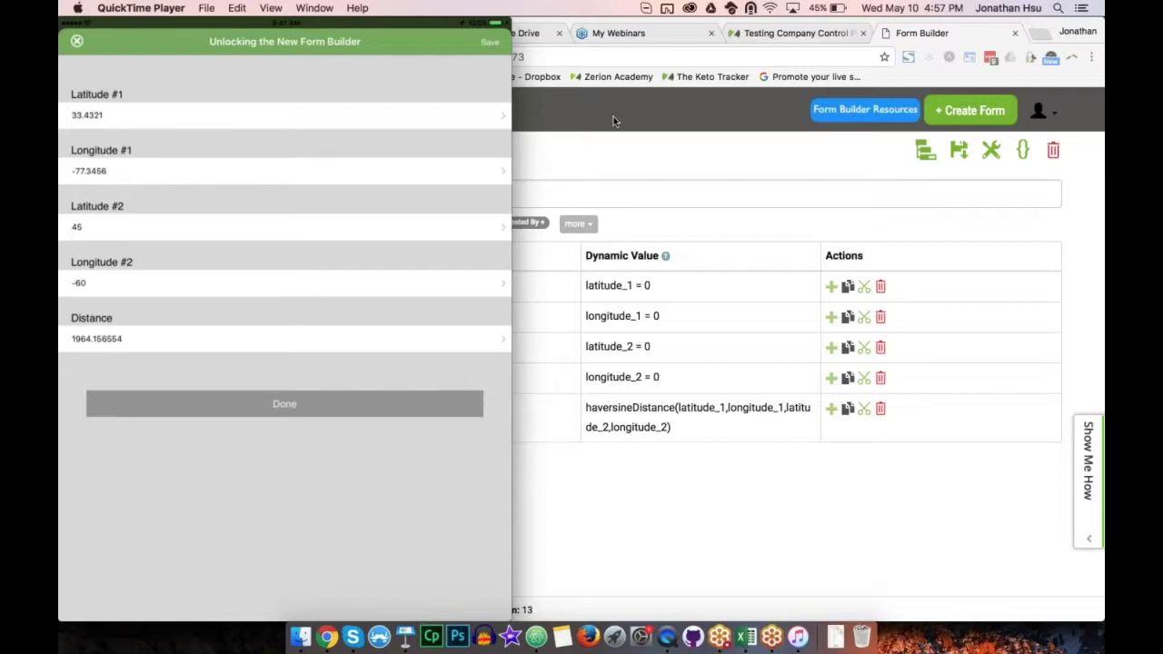
click(406, 637)
scroll(113, 545, down, 4)
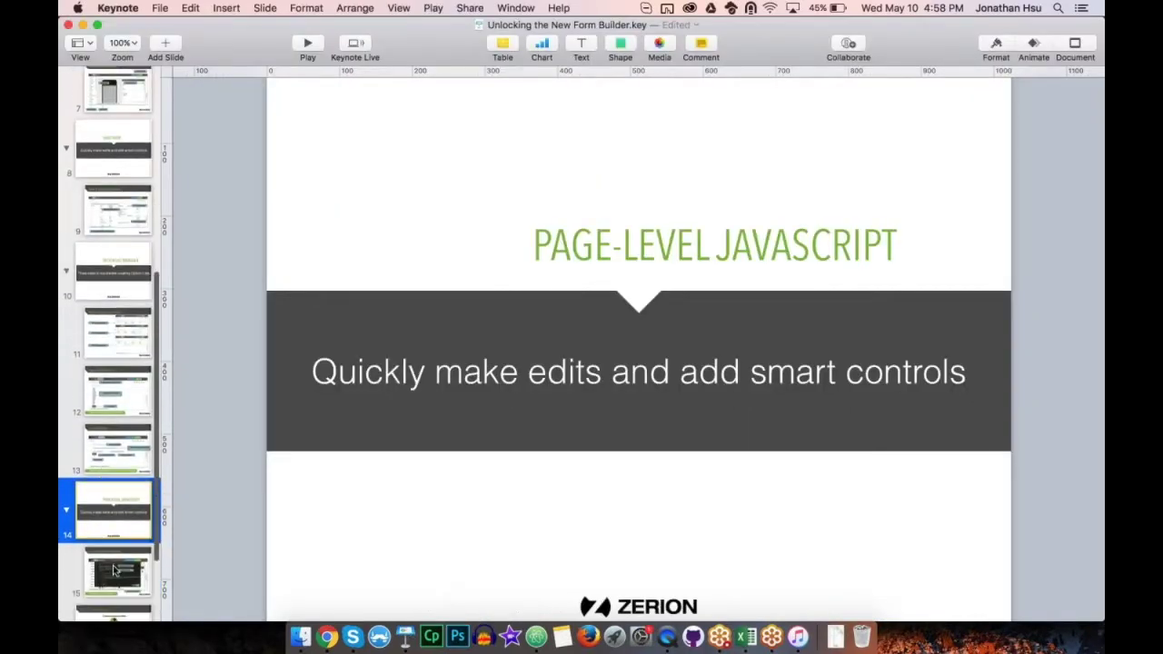
click(116, 581)
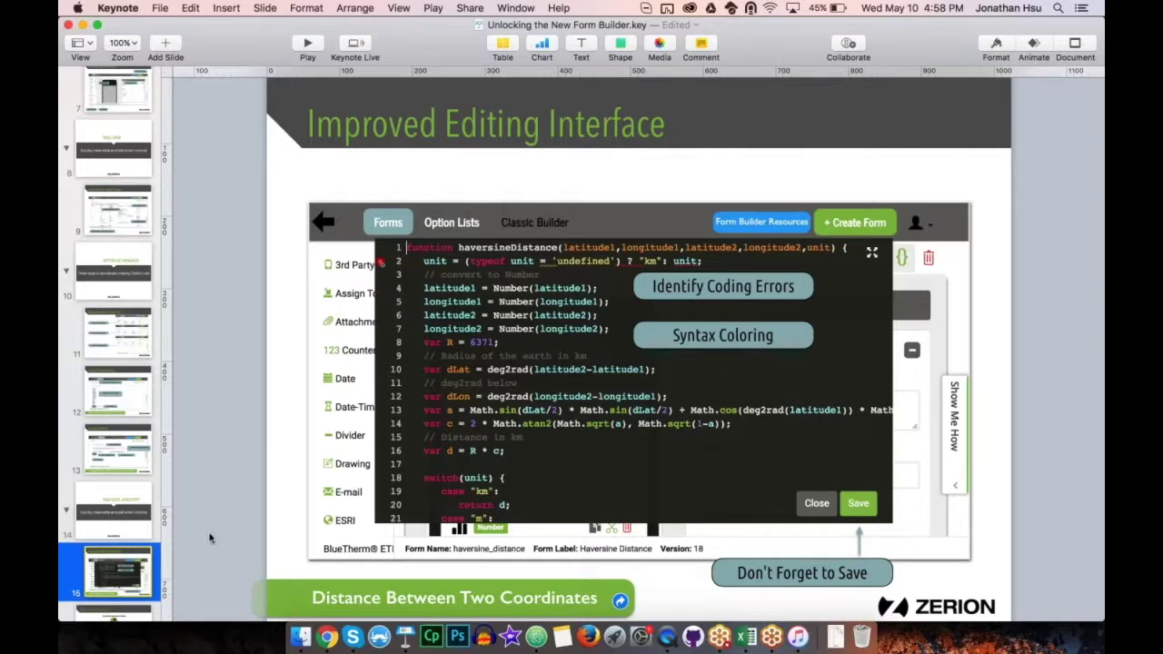
Step: Show the presentation's closing Thank You slide
scroll(113, 409, down, 3)
scroll(113, 545, down, 2)
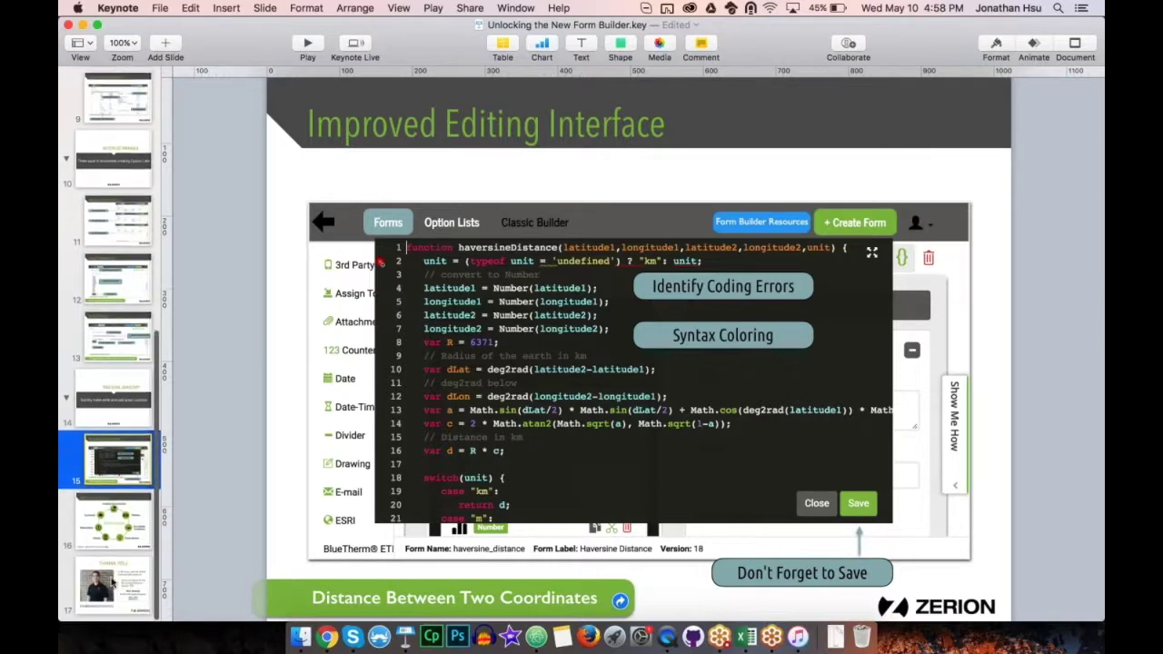
click(113, 588)
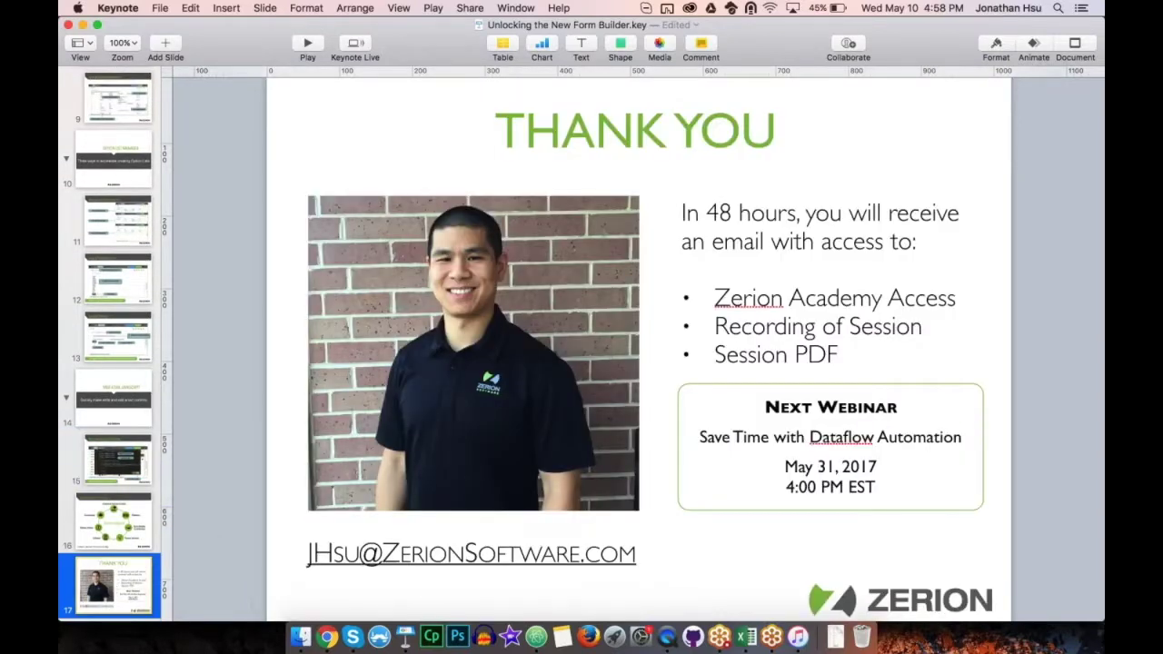